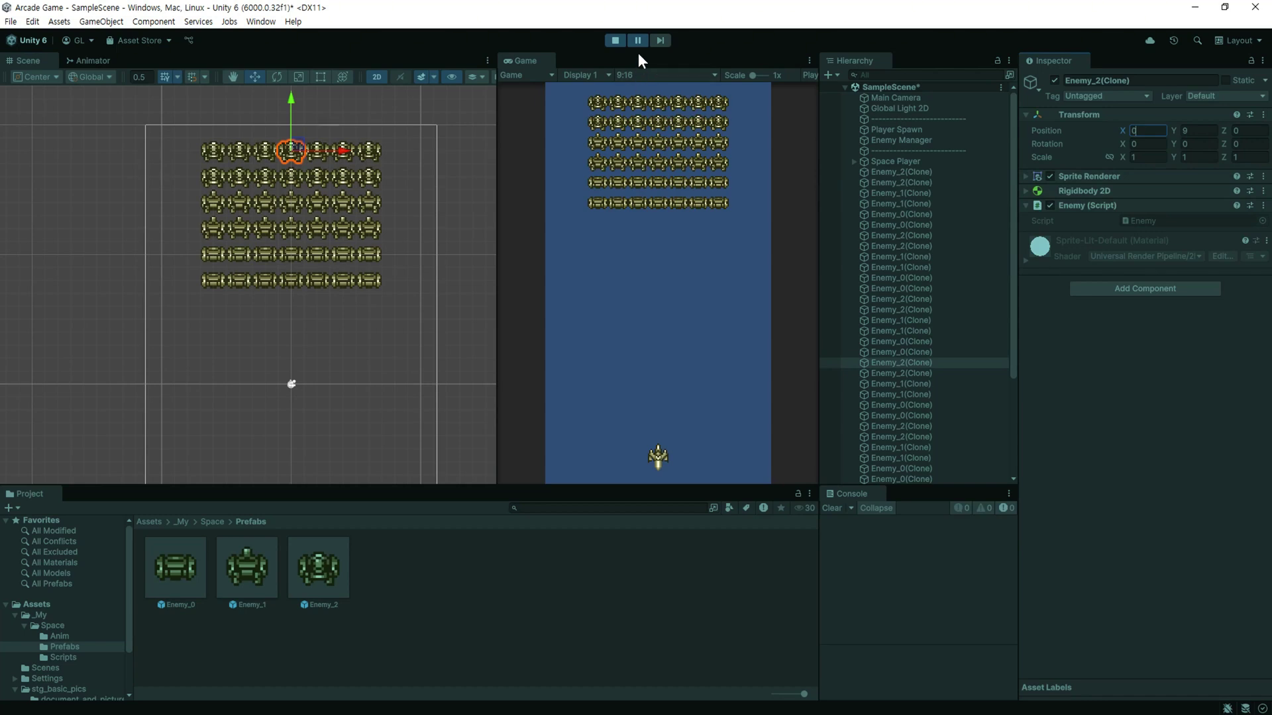
- Stop Play mode and create an empty 'Enemy Manager' object with its Transform reset to the origin
left_click(625, 115)
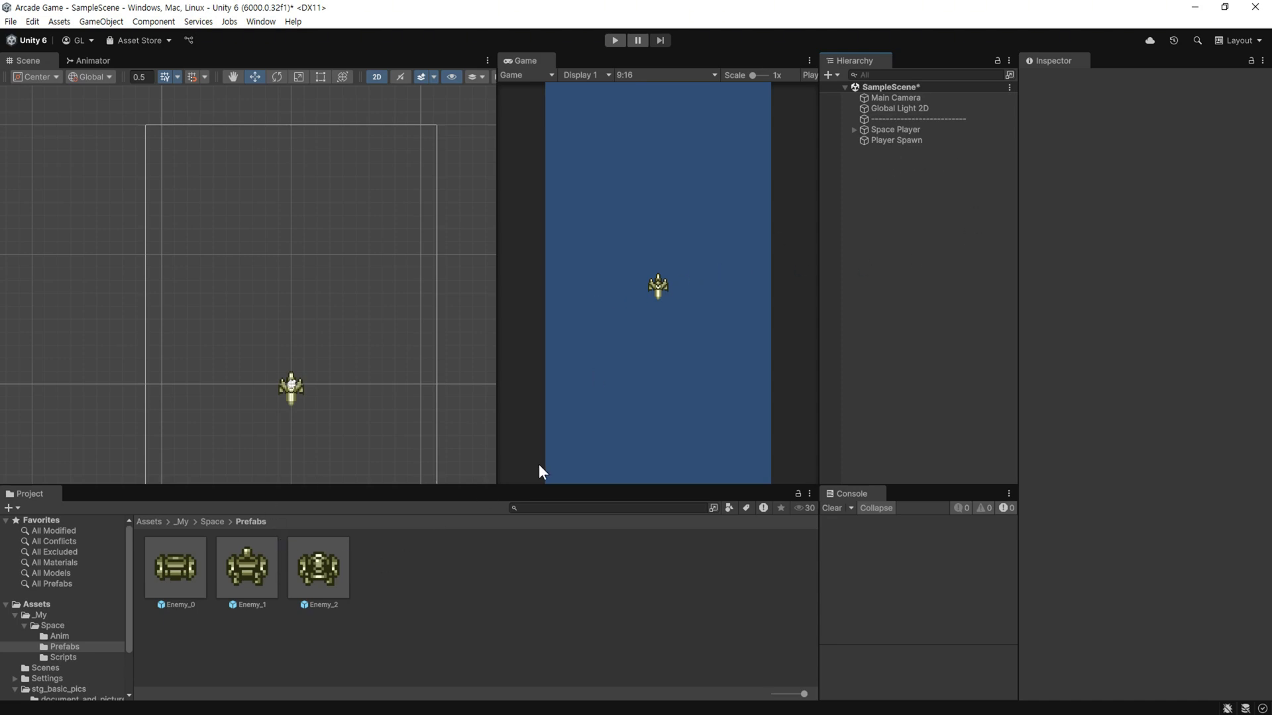
right_click(881, 185)
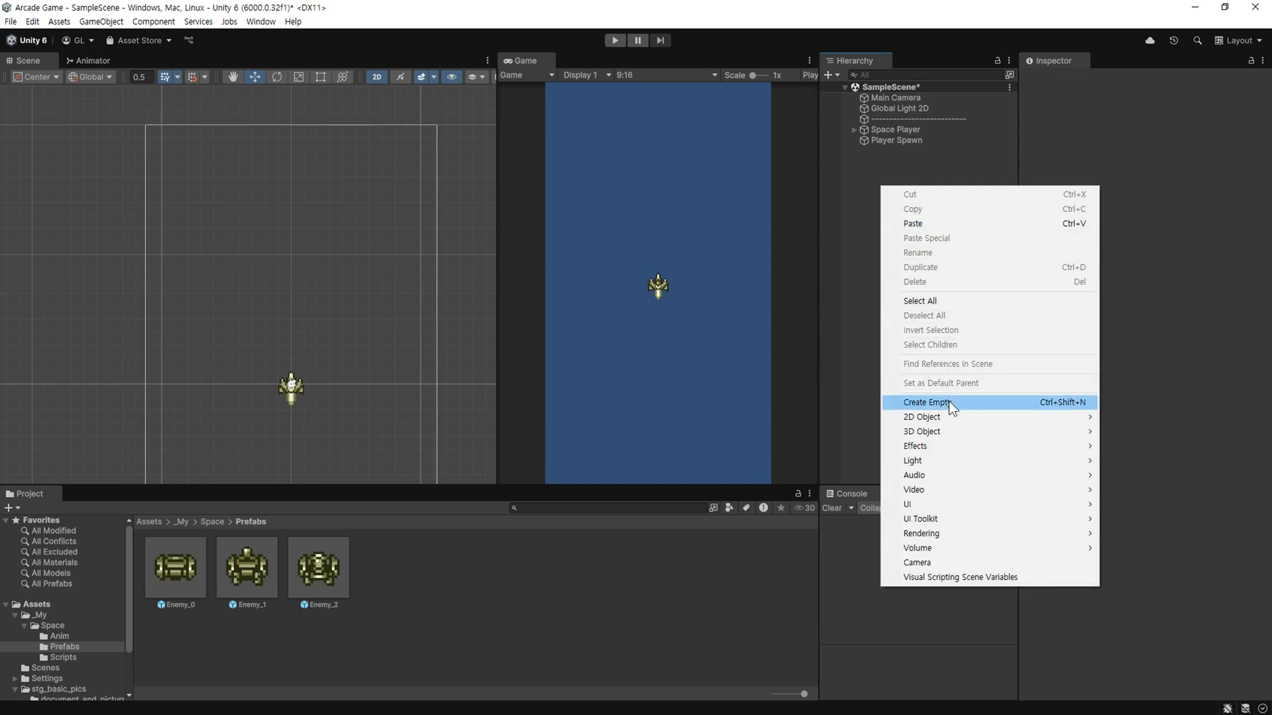
left_click(948, 400)
type("E")
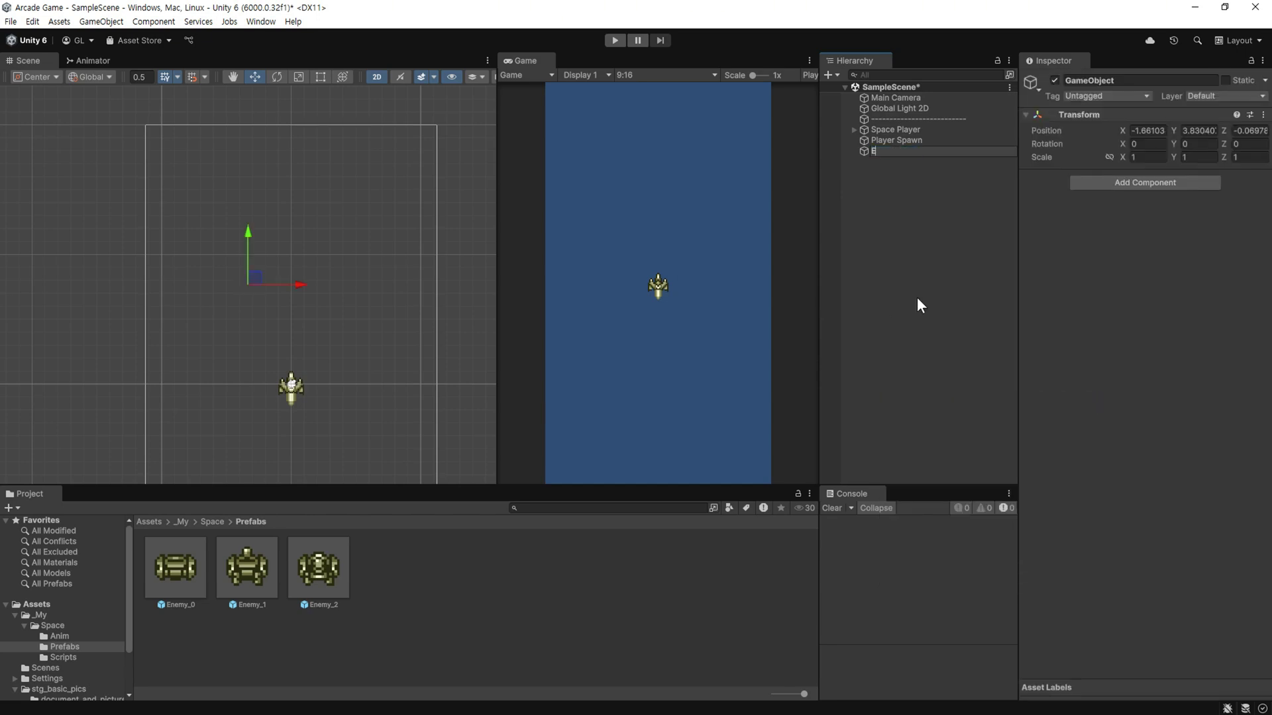
type("nemy Manager")
key("Return")
left_click(1264, 115)
left_click(1141, 128)
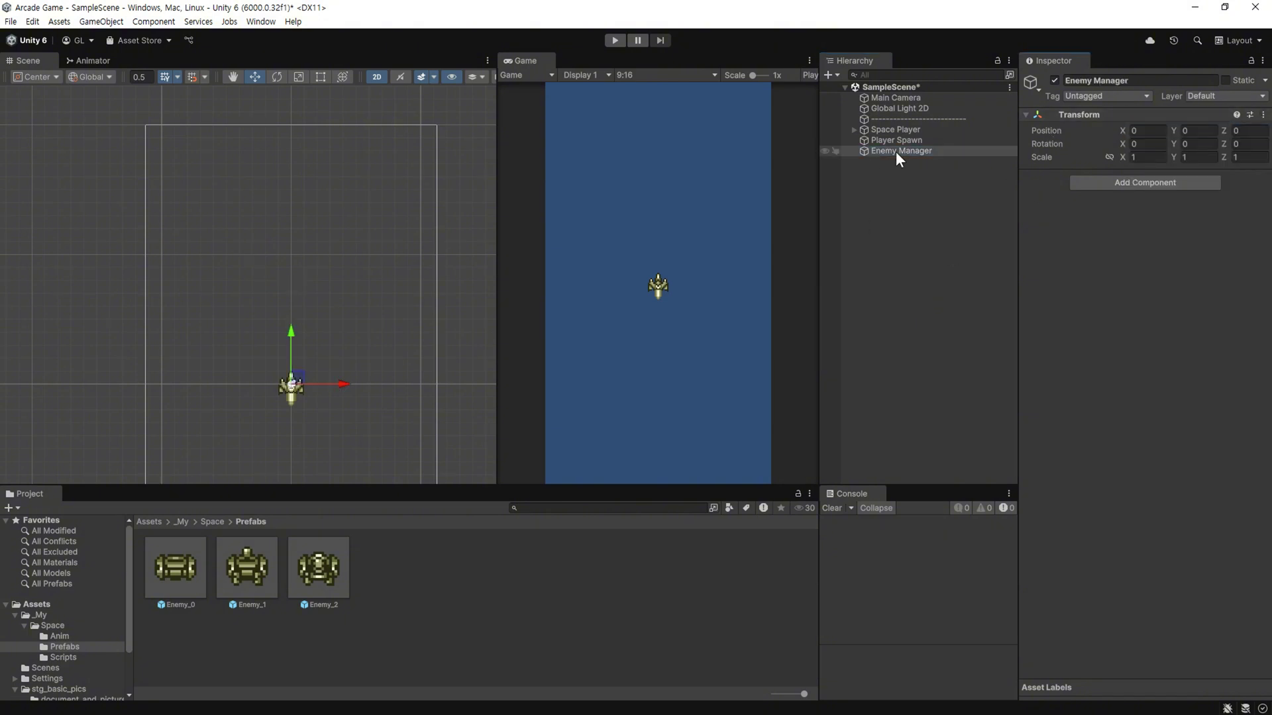
- Duplicate the separator object and strip the '(1)' suffix from the copy's name
left_click(903, 121)
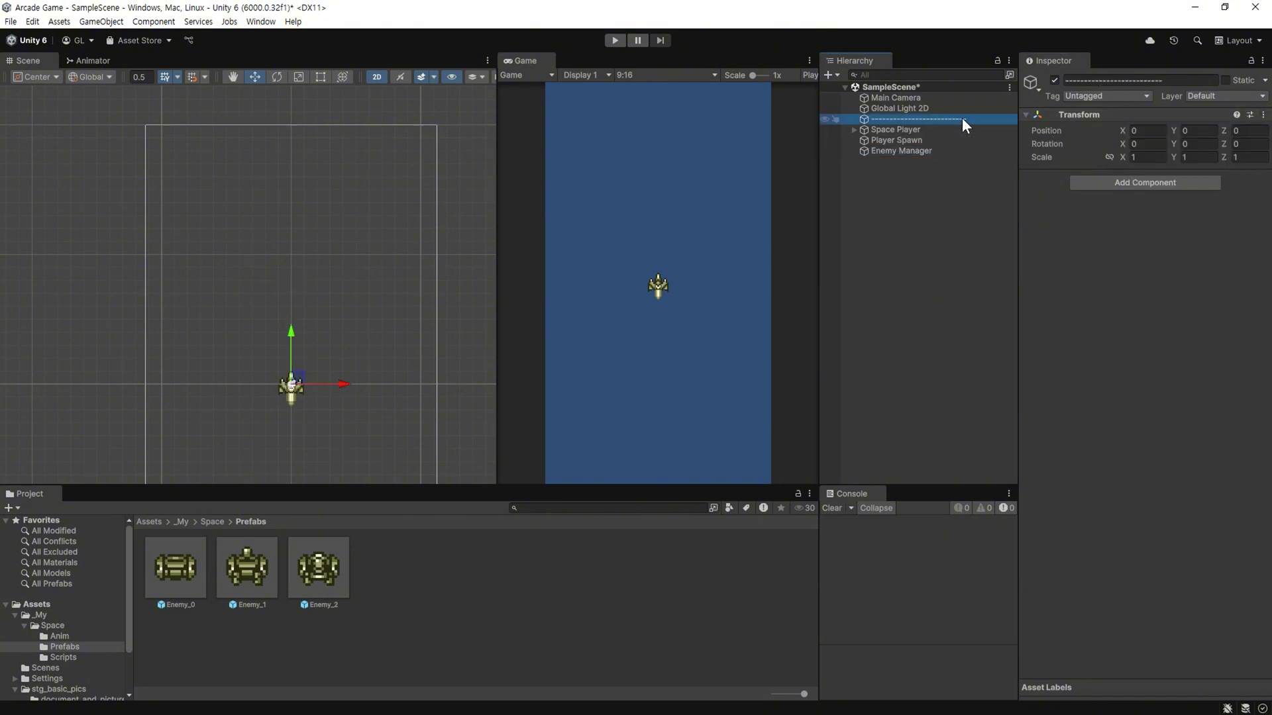
key("ctrl+d")
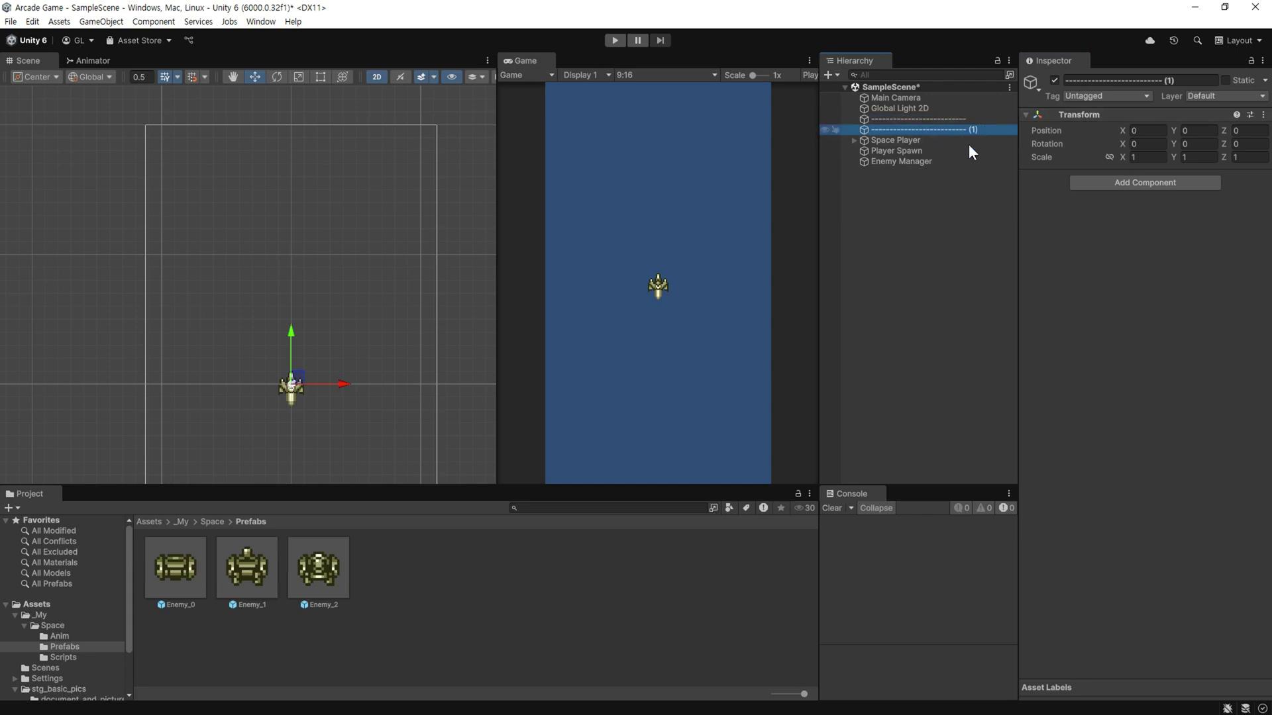
key("End")
key("BackSpace")
key("BackSpace")
key("BackSpace")
key("Return")
- Move Player Spawn and Enemy Manager between the two separators, leaving Enemy Manager selected
left_click(924, 151)
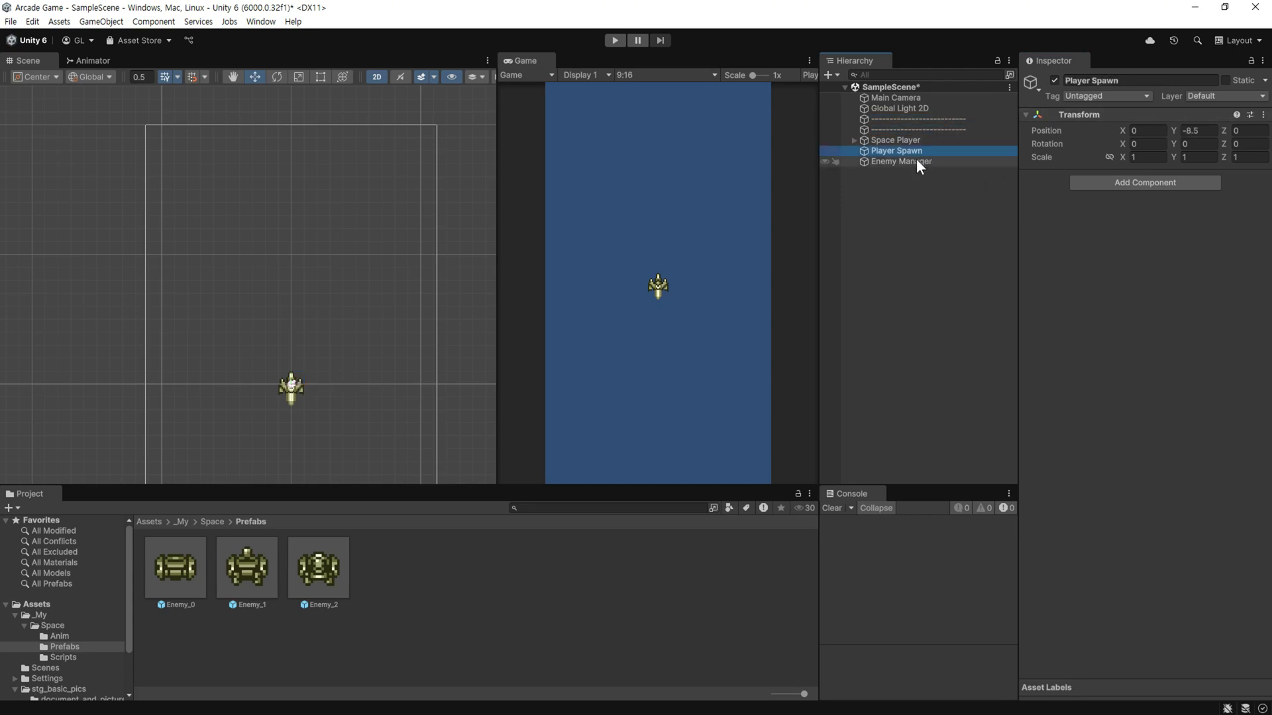
left_click(917, 162, "shift")
left_click_drag(881, 151, 883, 131)
left_click(888, 184)
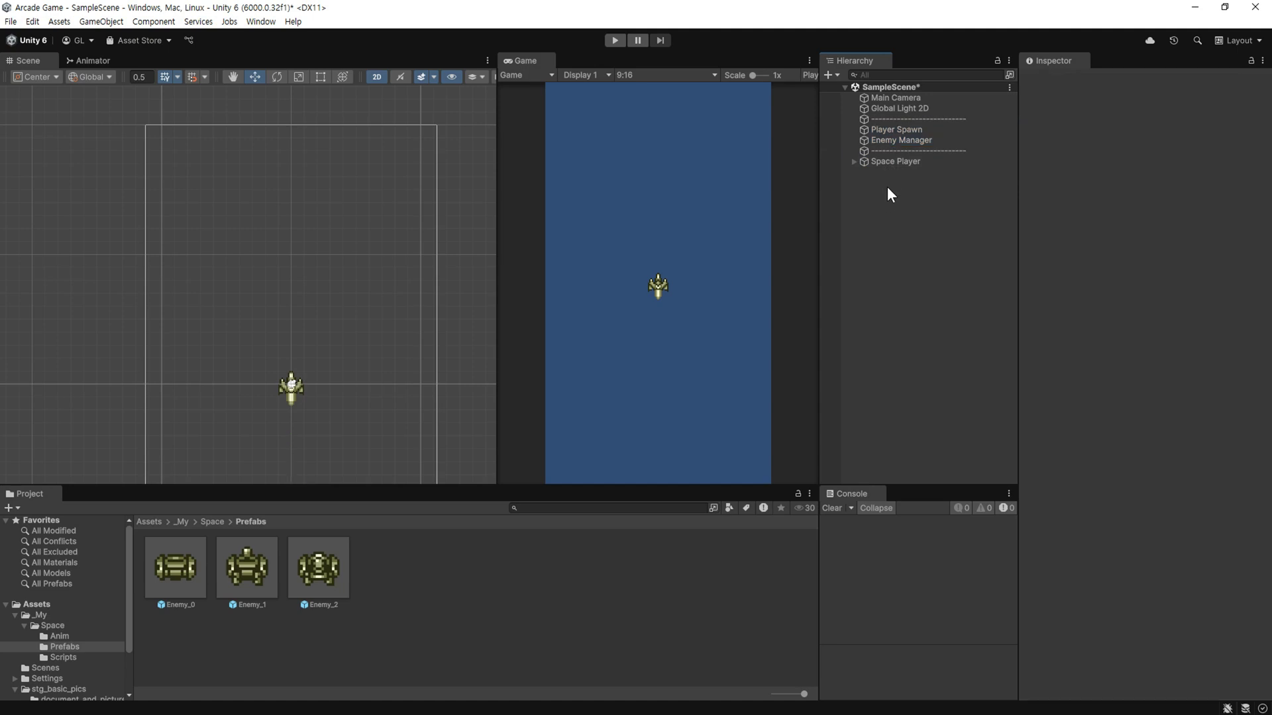
left_click(888, 141)
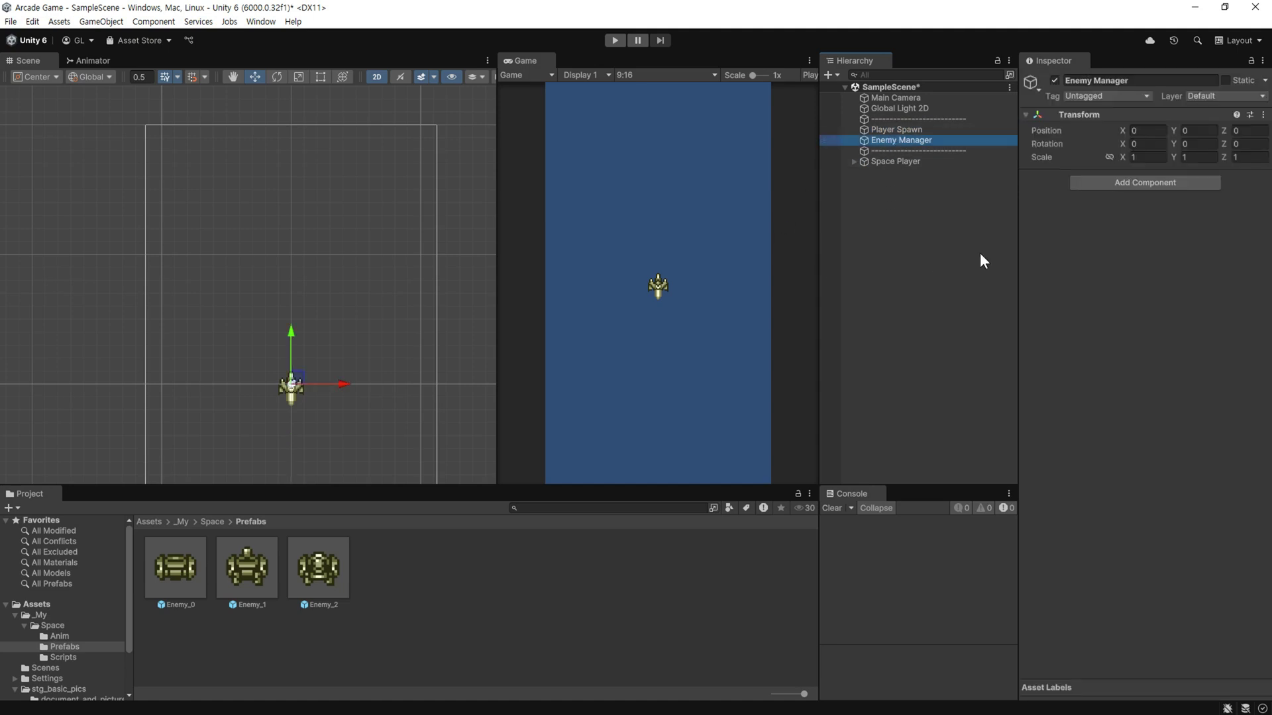
left_click(78, 655)
- Create a new MonoBehaviour script named EnemyManager in the Scripts folder
right_click(401, 540)
mouse_move(543, 177)
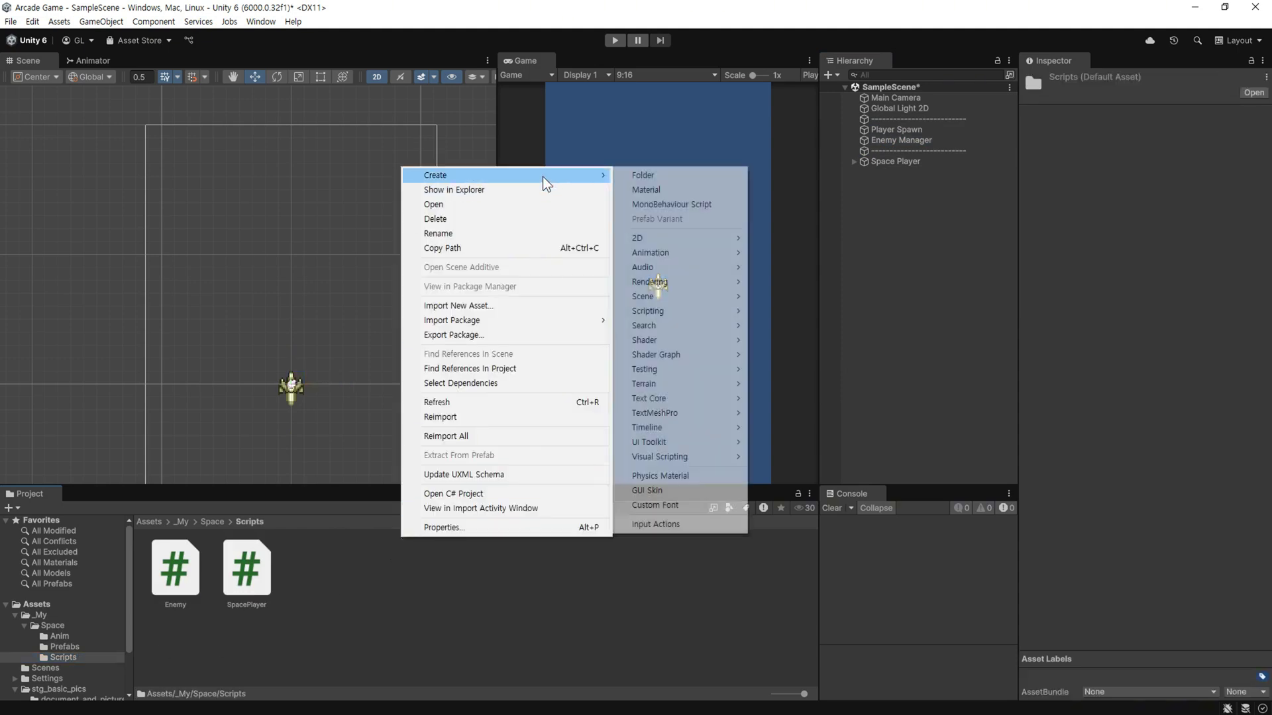
mouse_move(718, 311)
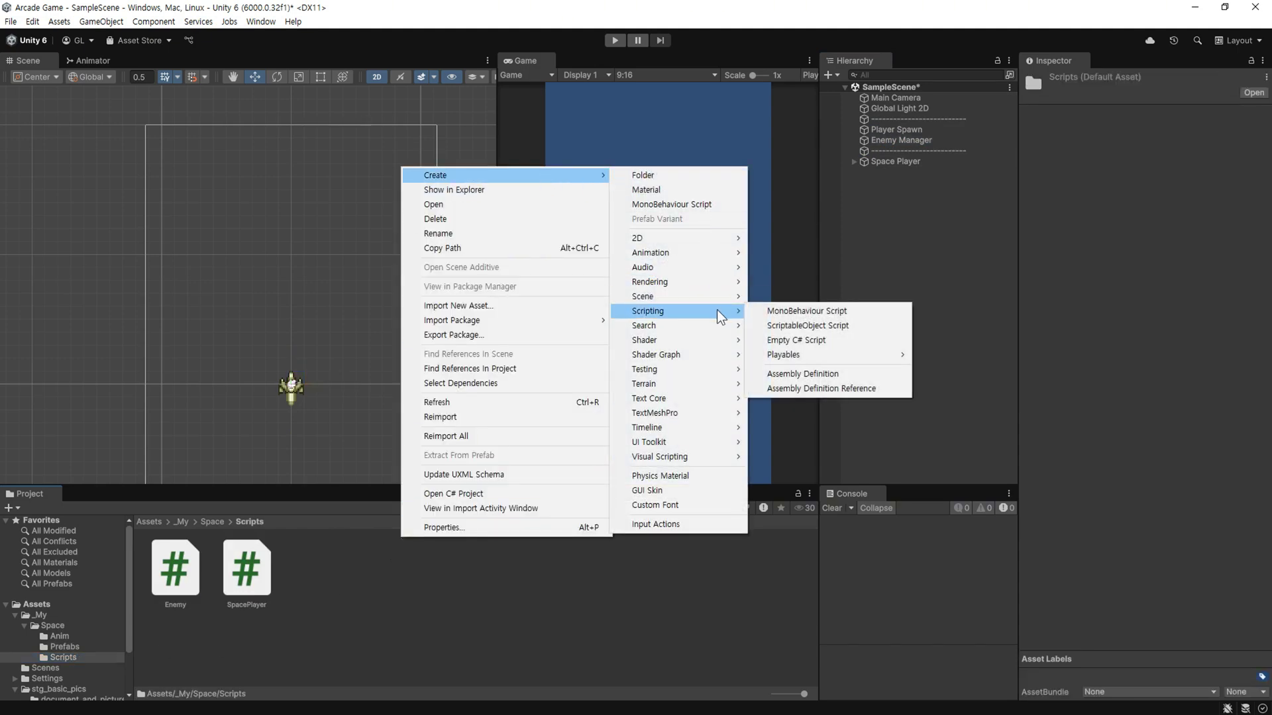
left_click(892, 312)
type("EnemyManager")
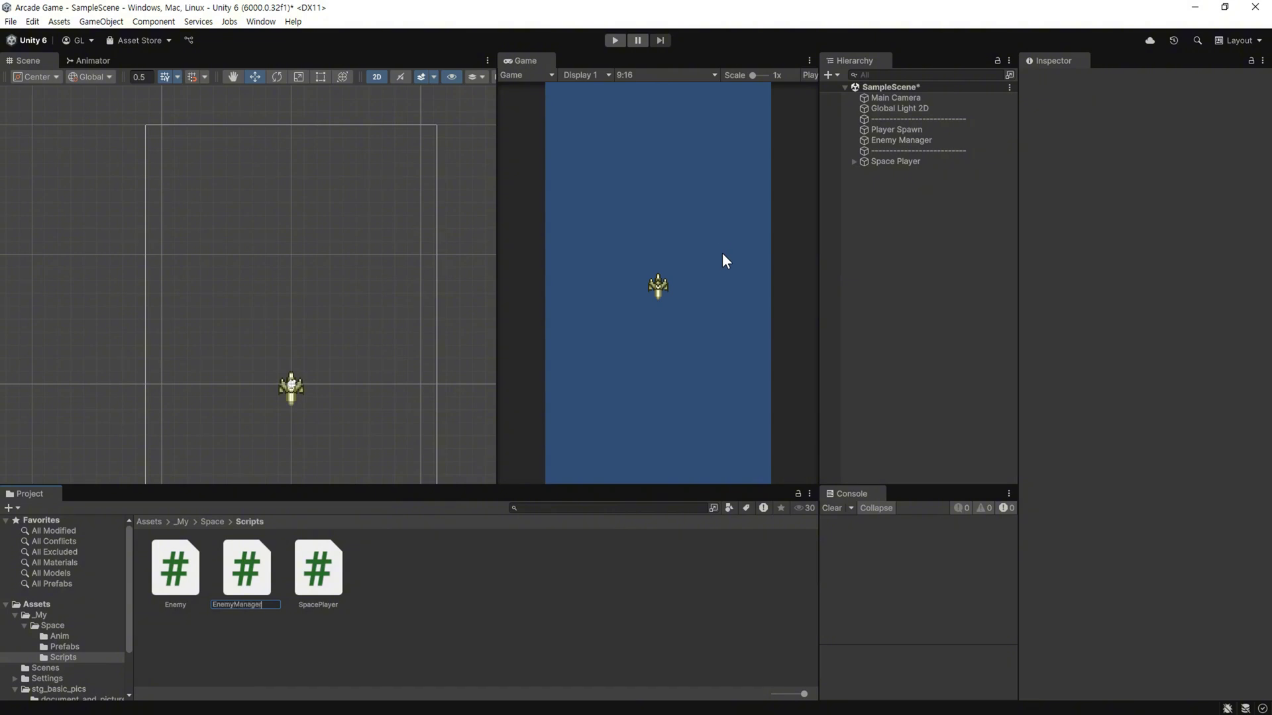
key("Return")
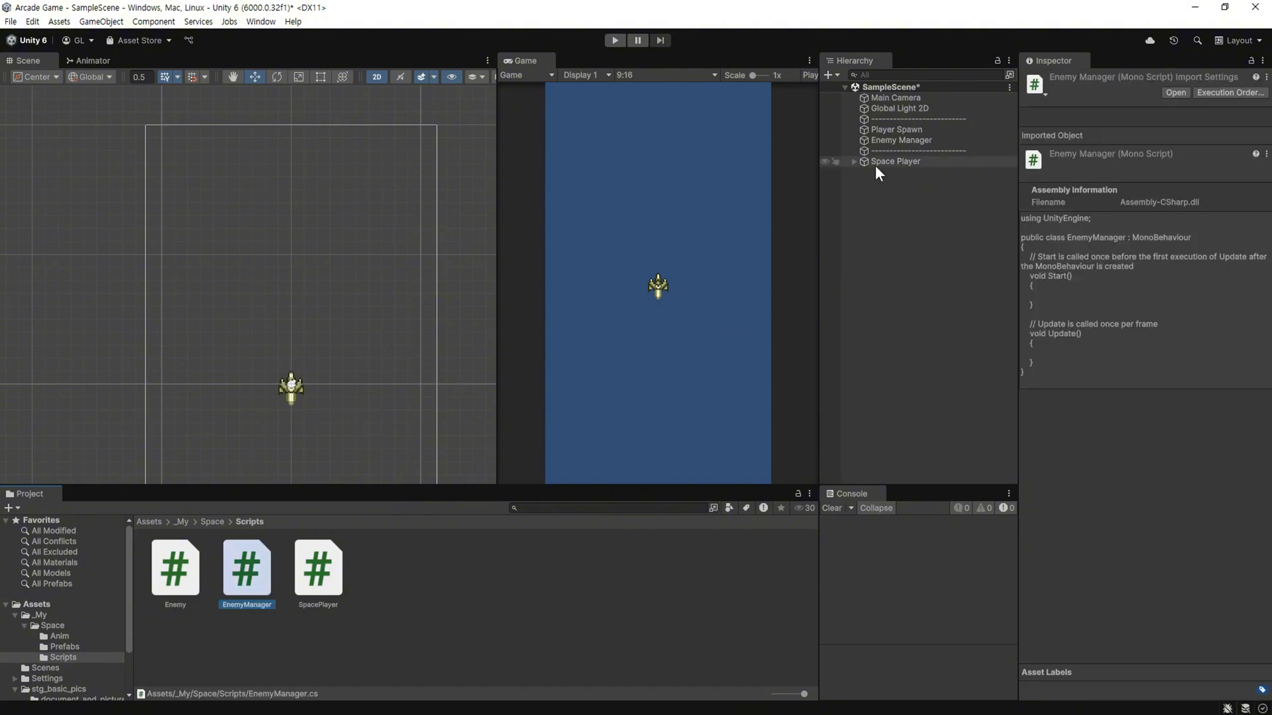
- Attach EnemyManager to the Enemy Manager object and open it in Visual Studio
left_click(907, 142)
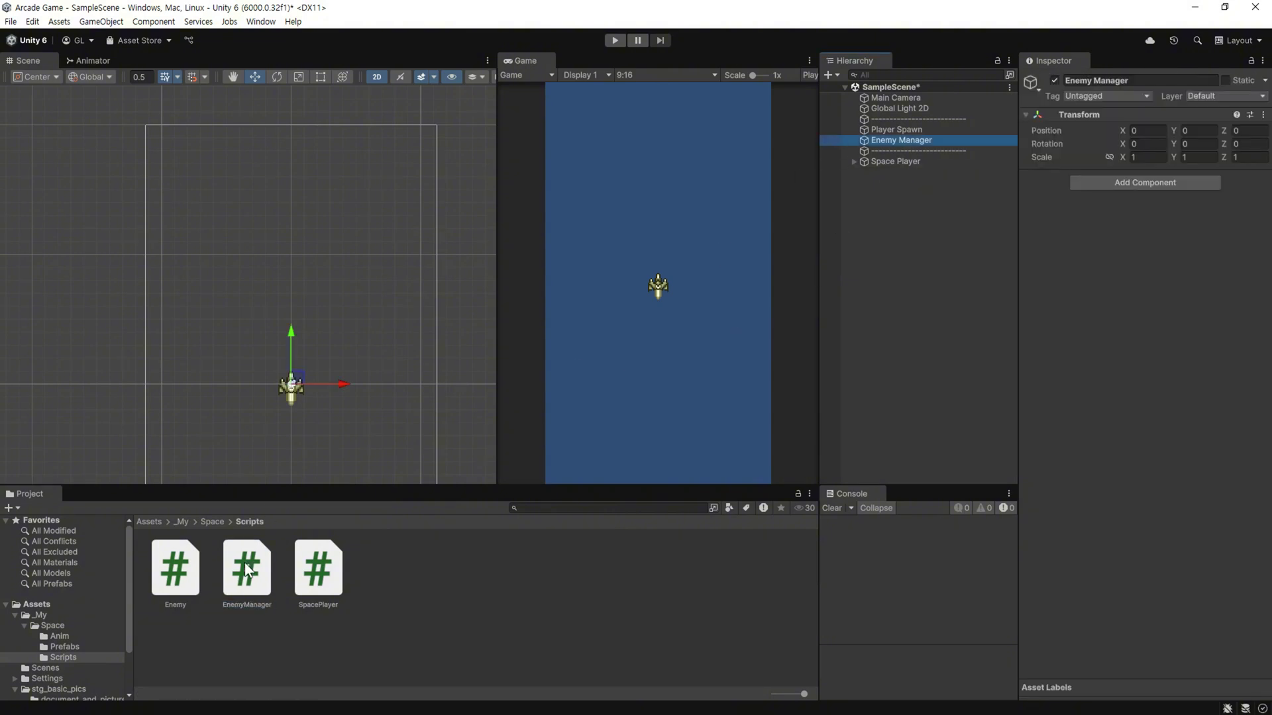
left_click_drag(246, 568, 1061, 335)
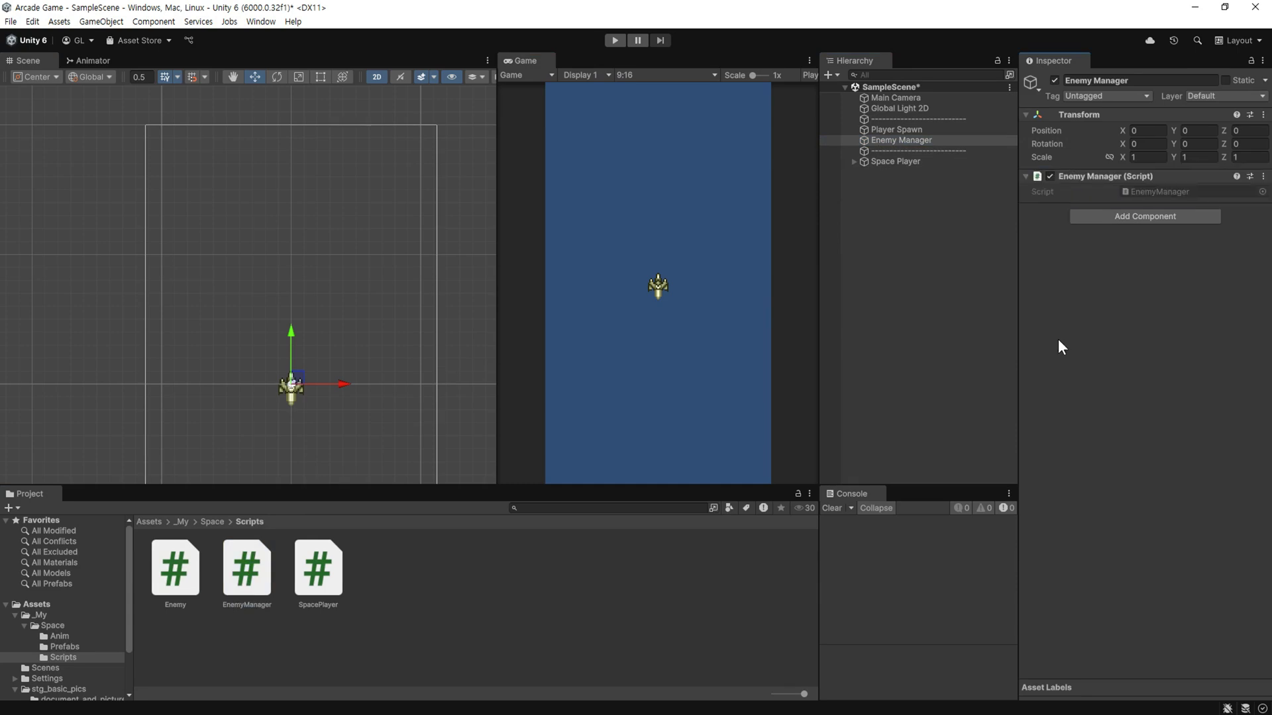
double_click(1132, 191)
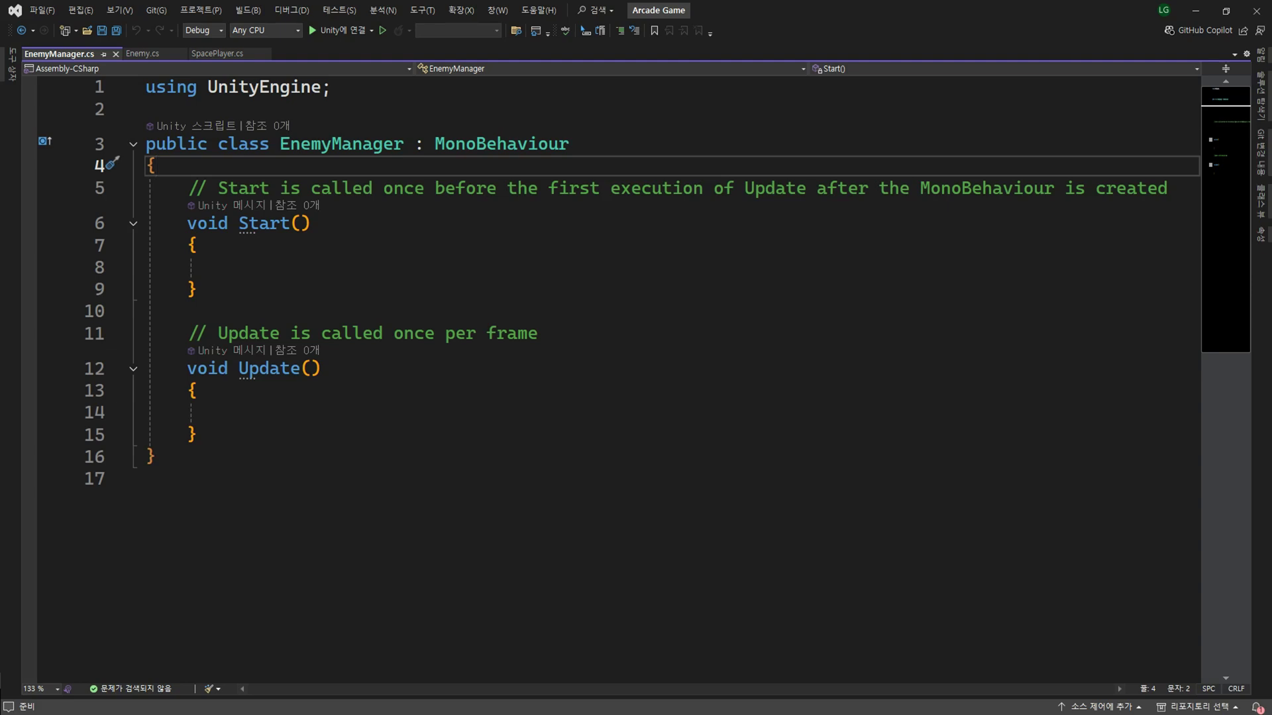
- Declare a [SerializeField] GameObject[] enemyLinUp field initialised to a size-6 array
key("Return")
key("Return")
key("Up")
type("[")
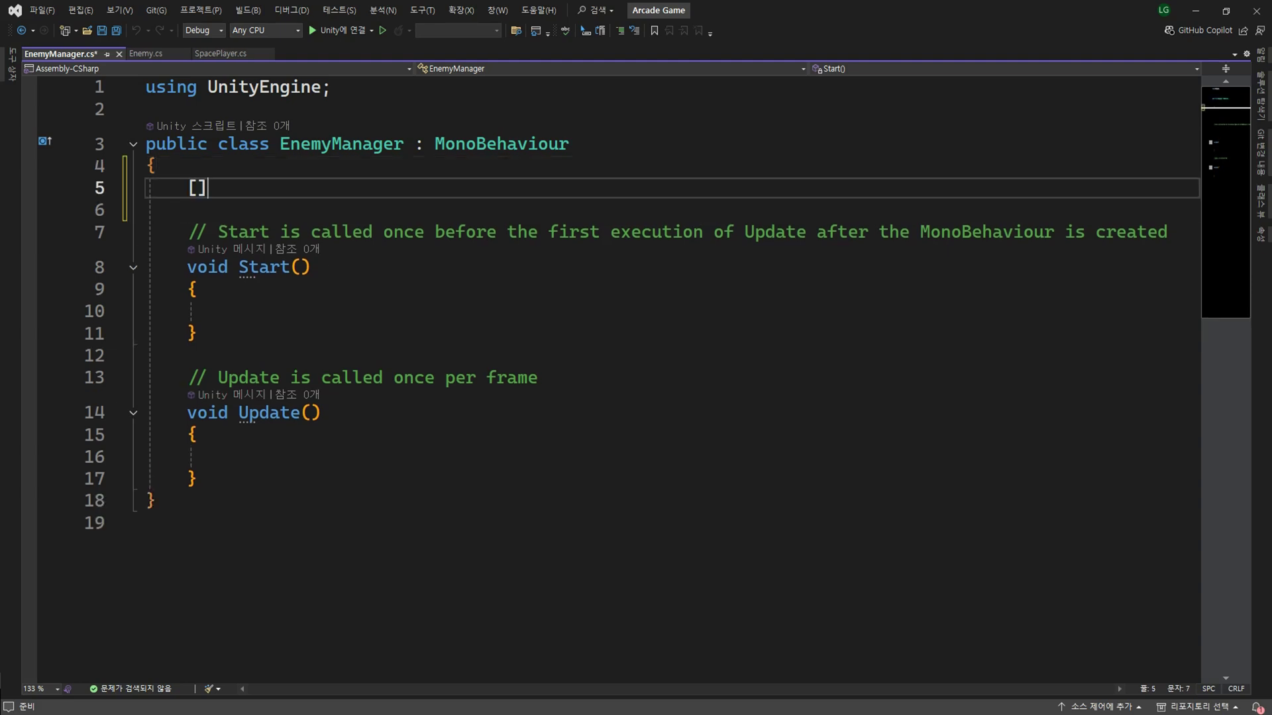
type("se")
type("r")
key("Tab")
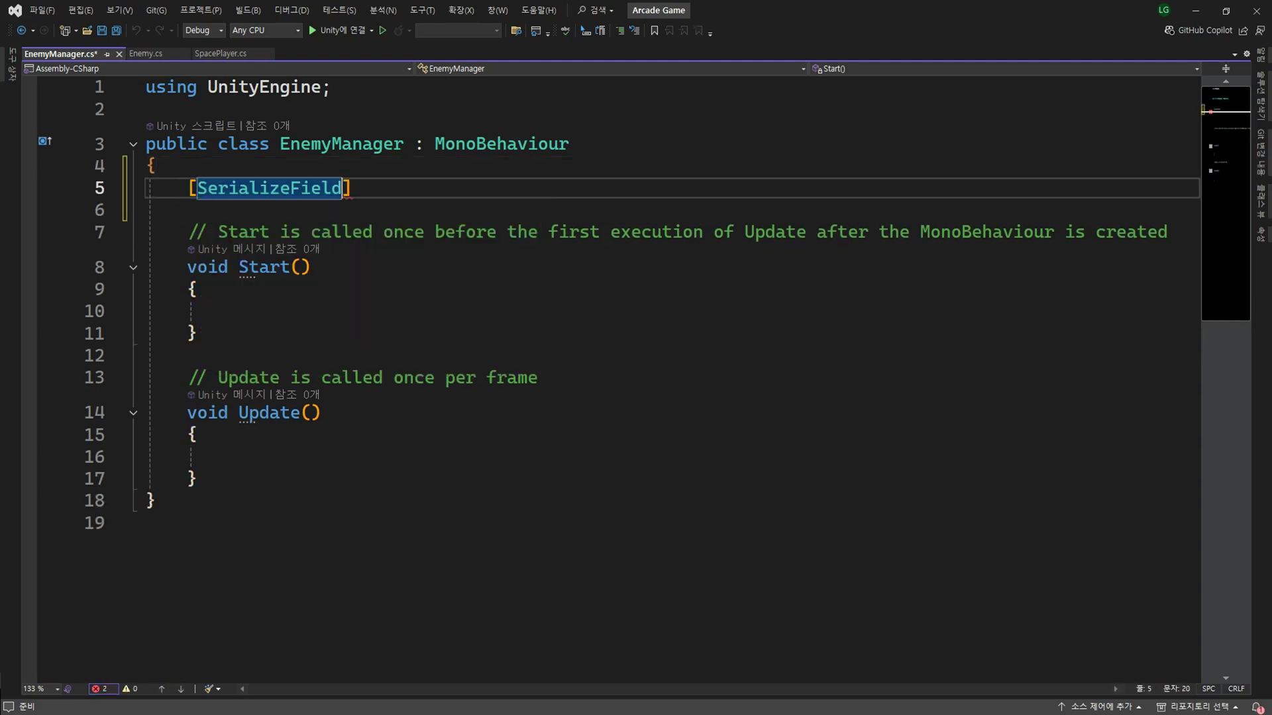
type("]")
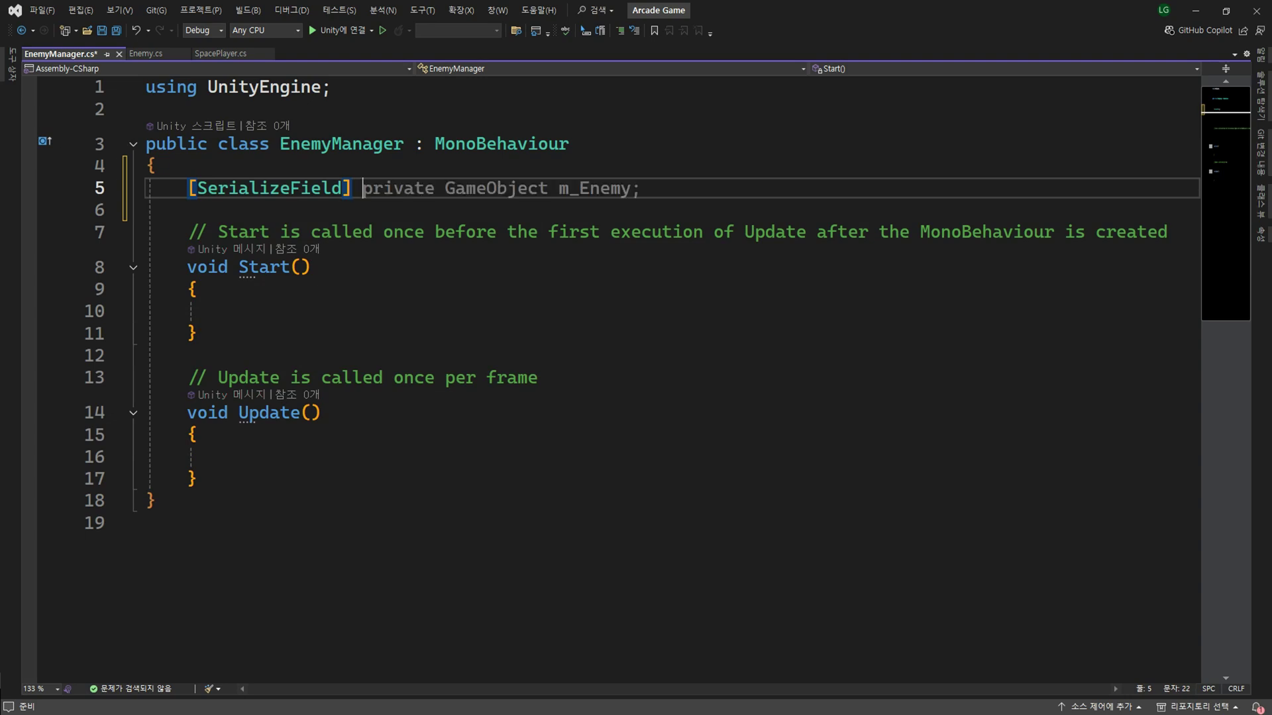
type(" Gam")
key("Tab")
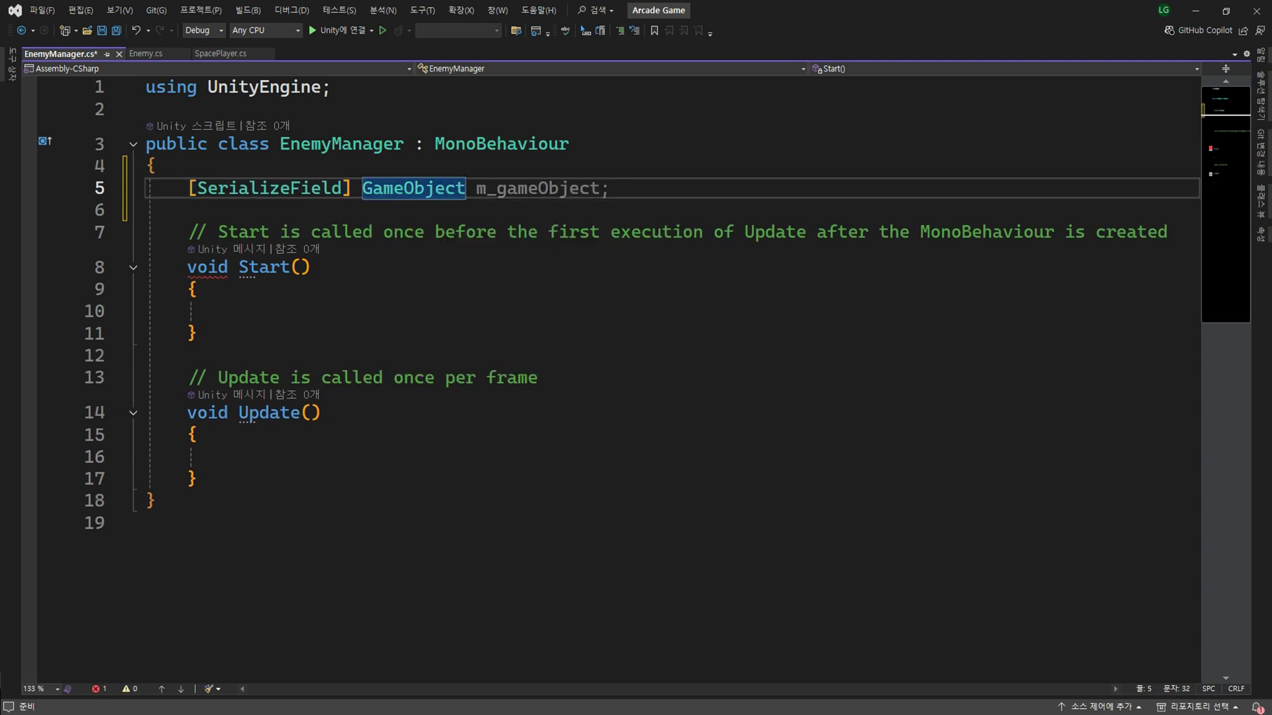
type("[]")
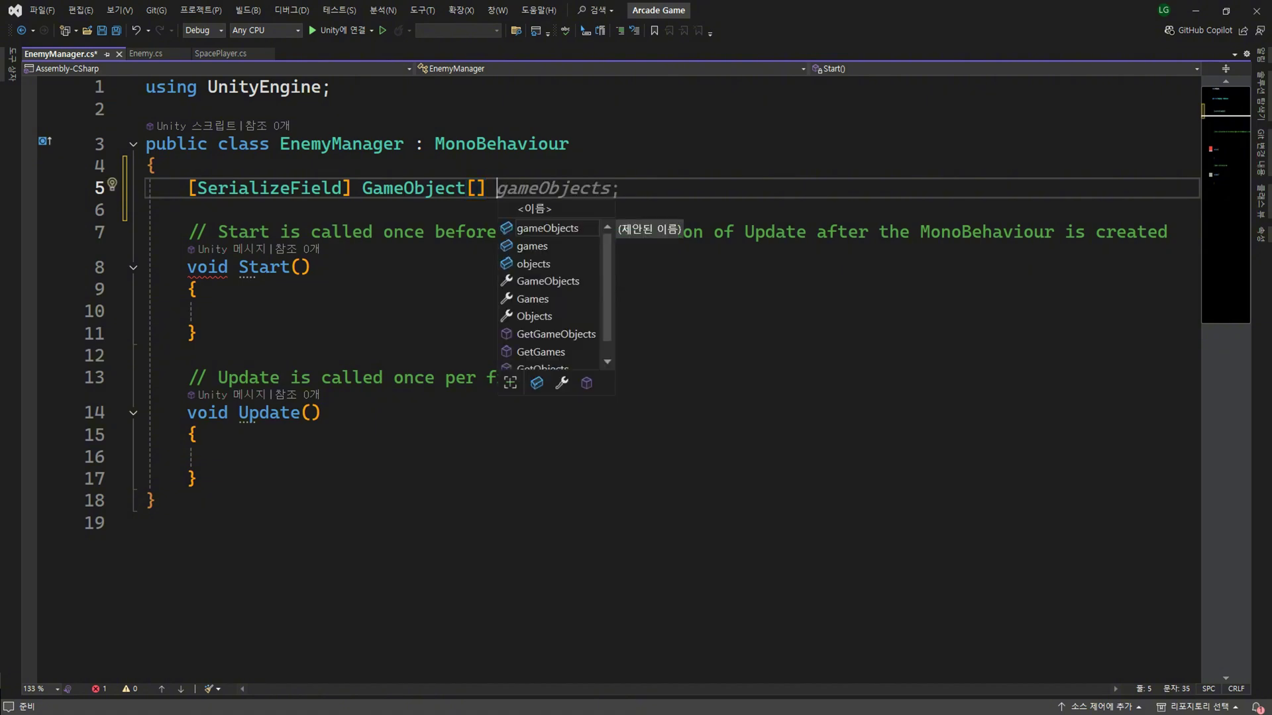
type(" enemyLinUp")
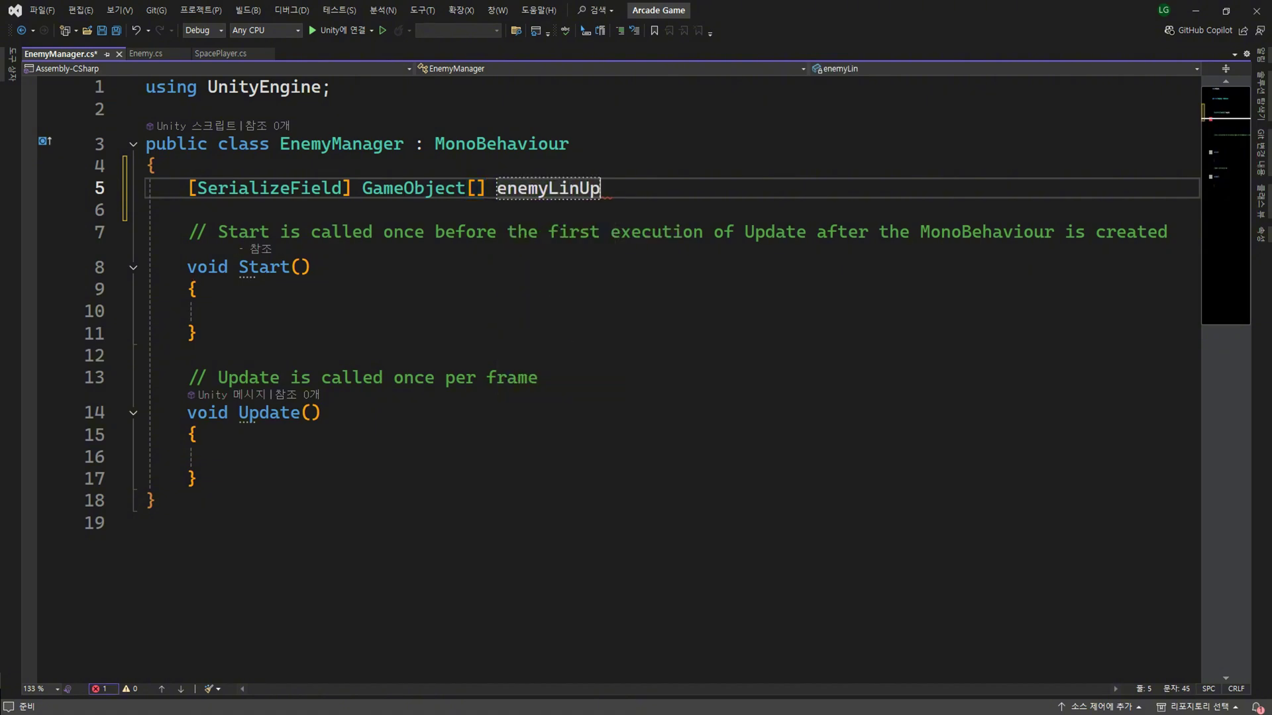
type(" =")
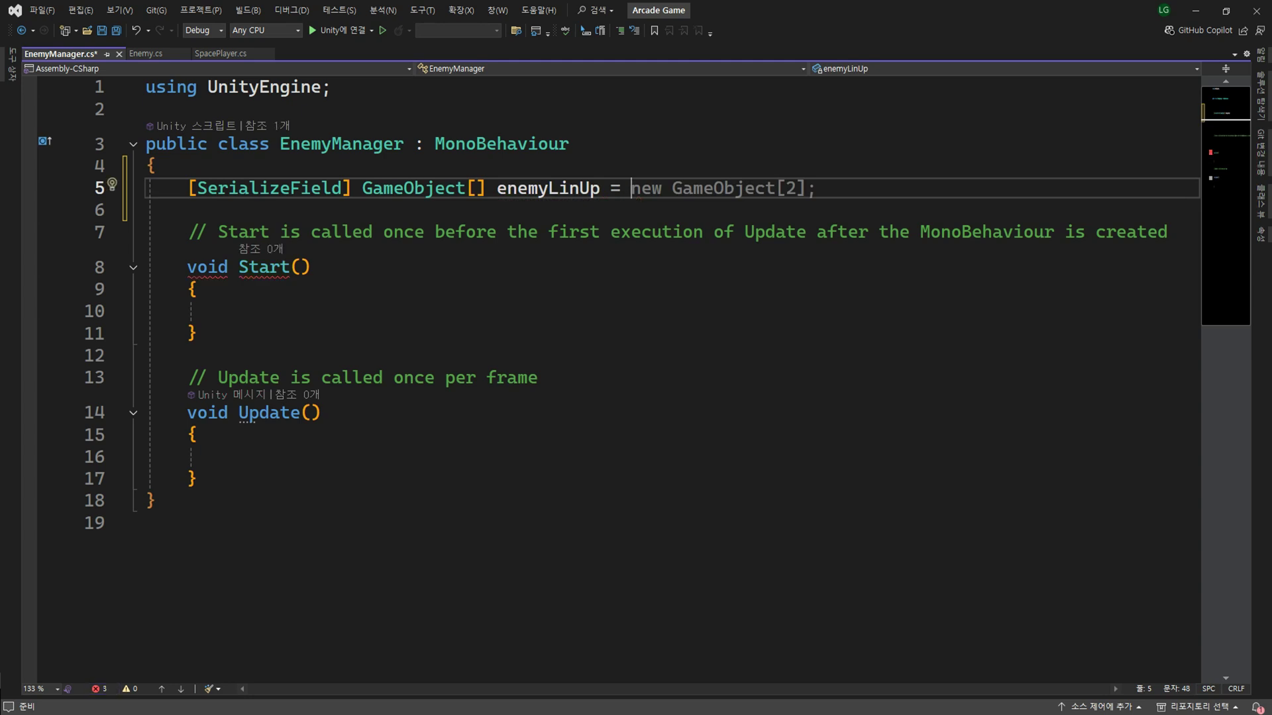
key("Tab")
left_click(787, 188)
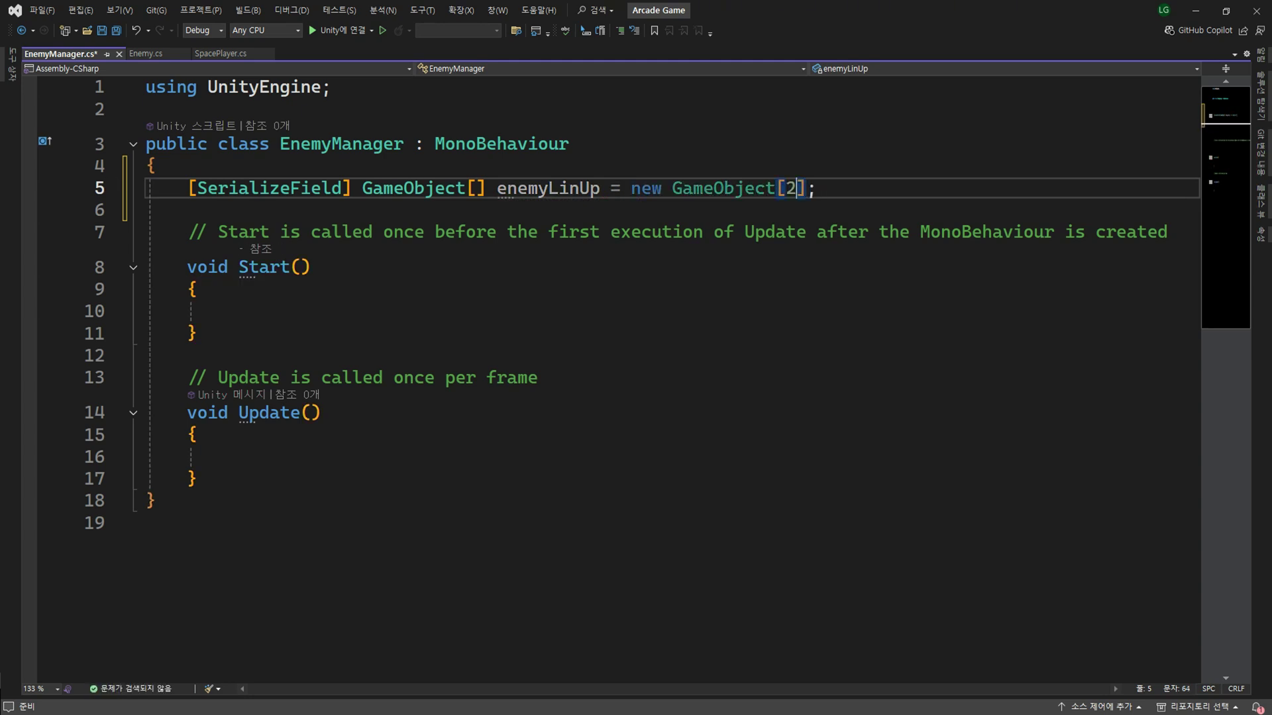
key("Delete")
type("6")
key("End")
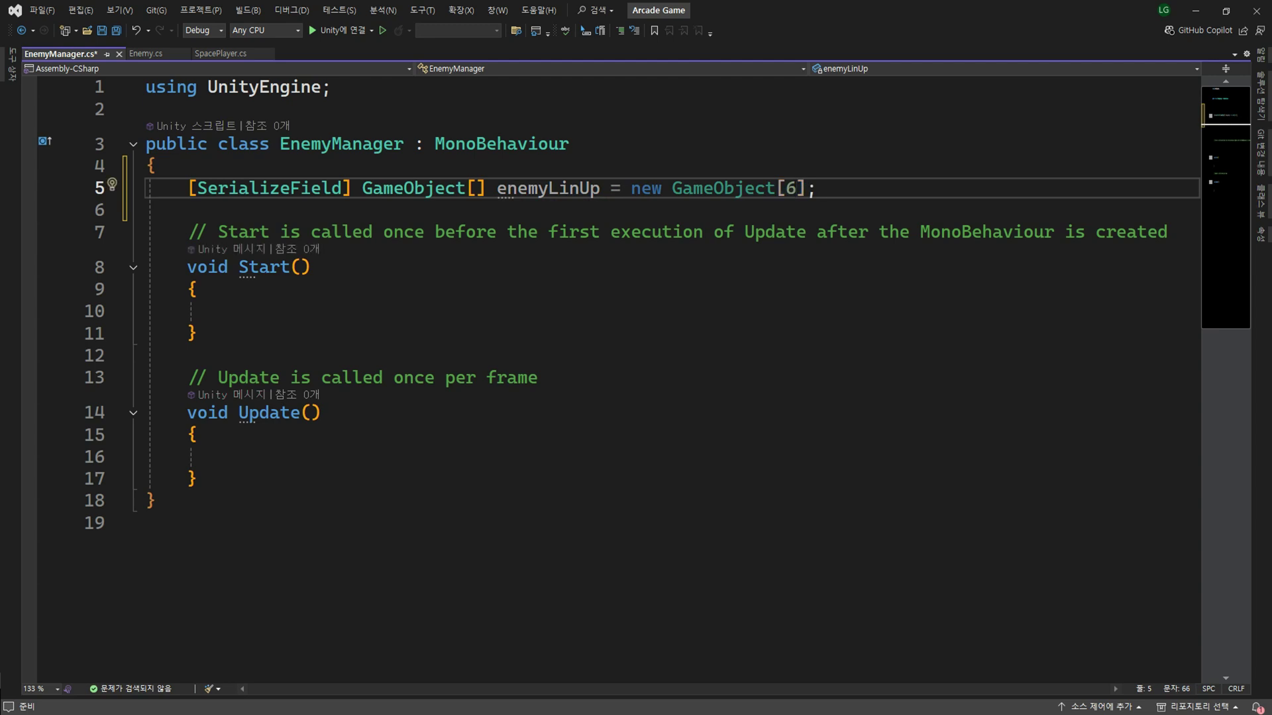
- Add a List<List<GameObject>> fleetList field, importing System.Collections.Generic
key("Return")
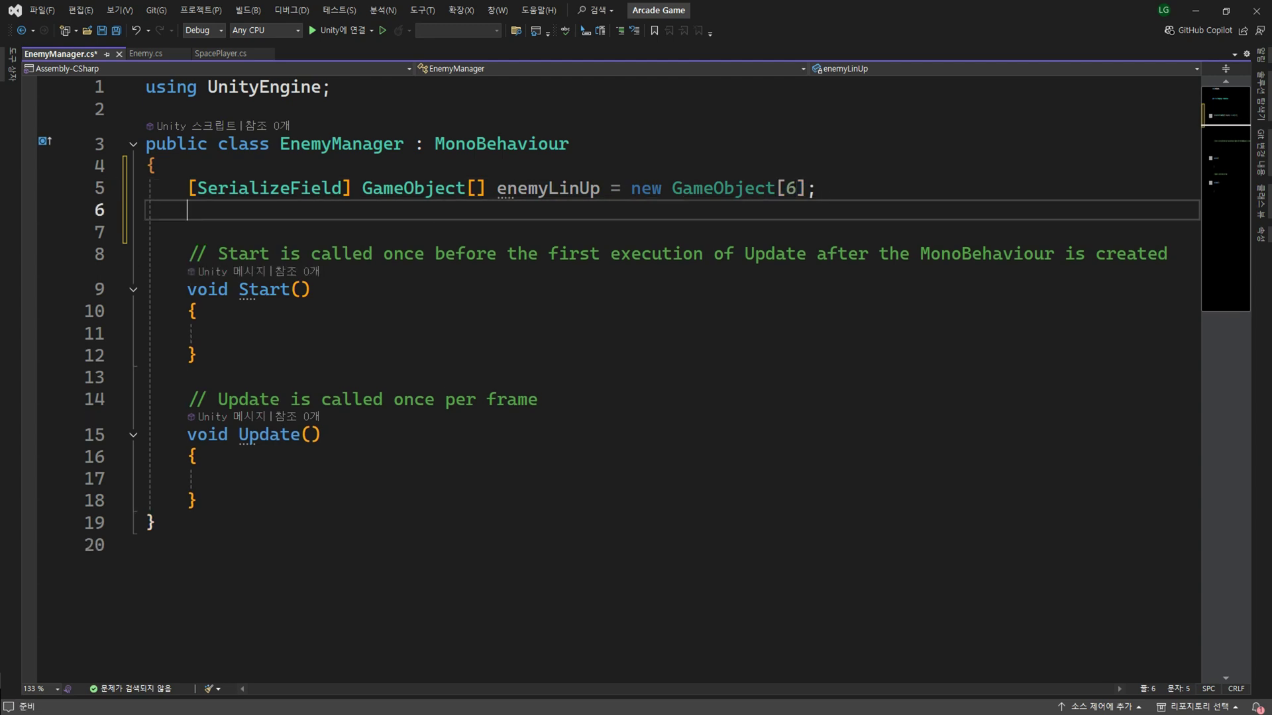
type("list")
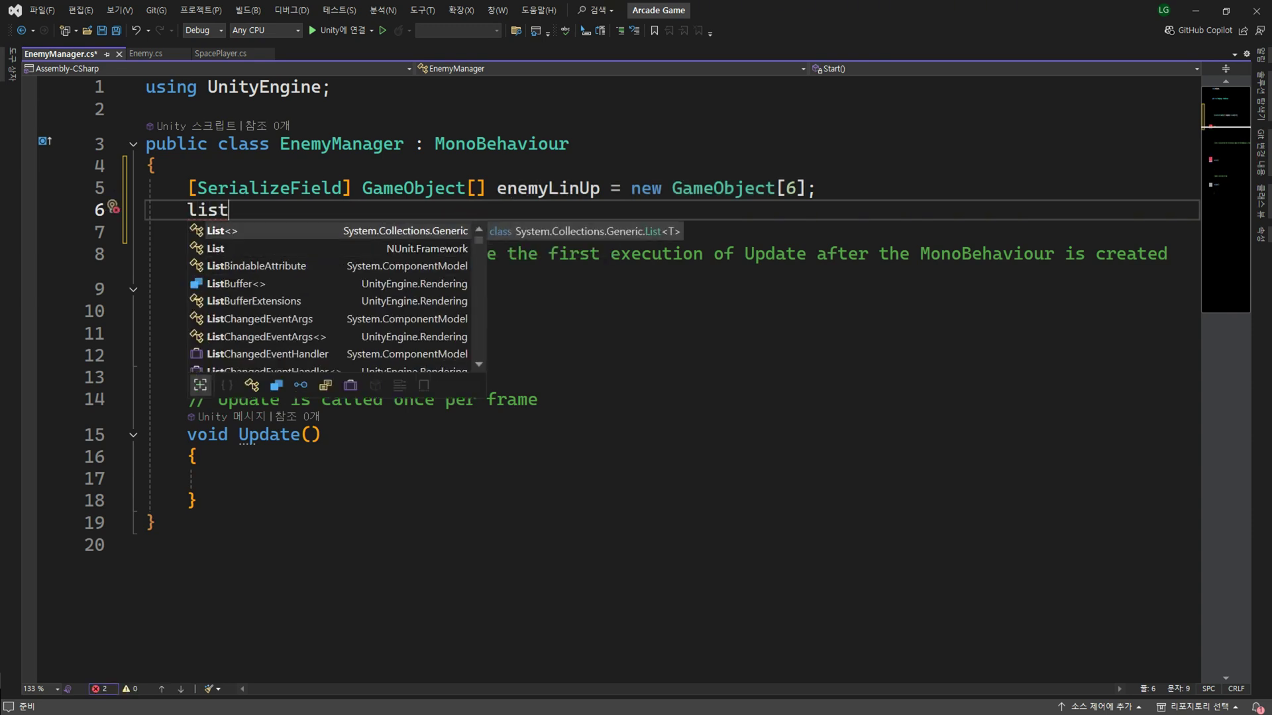
key("Tab")
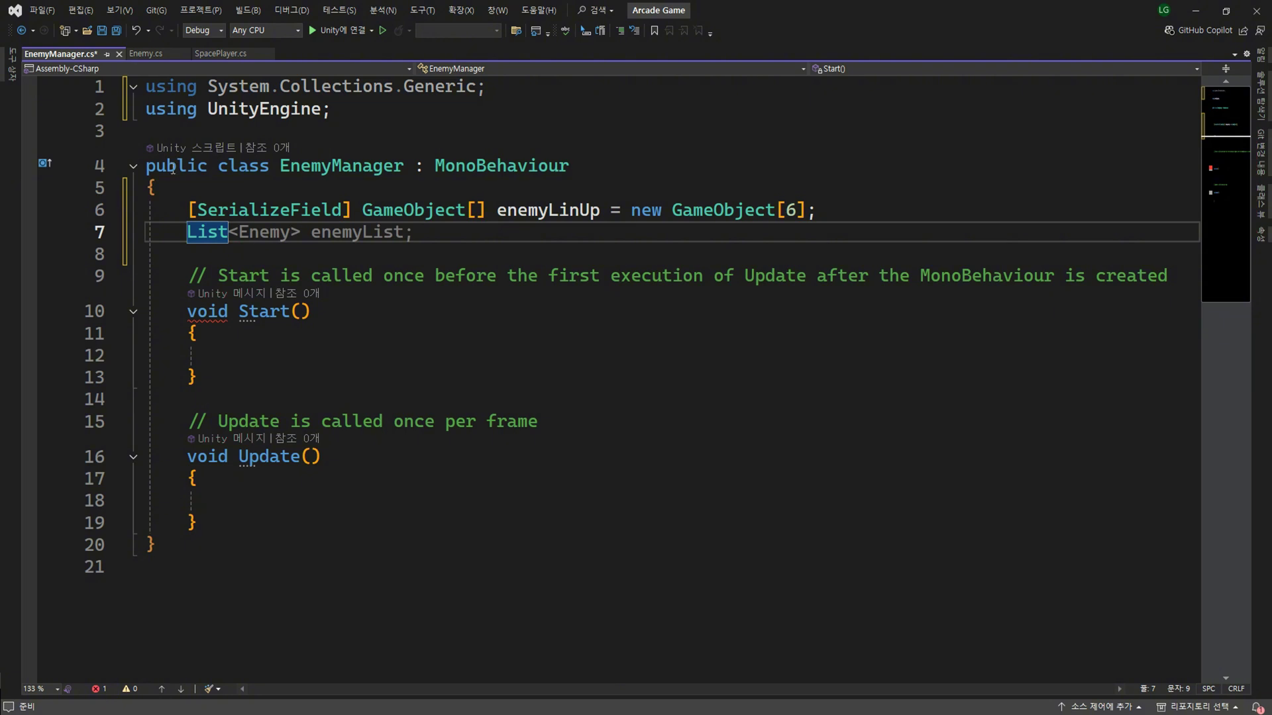
left_click_drag(146, 86, 547, 90)
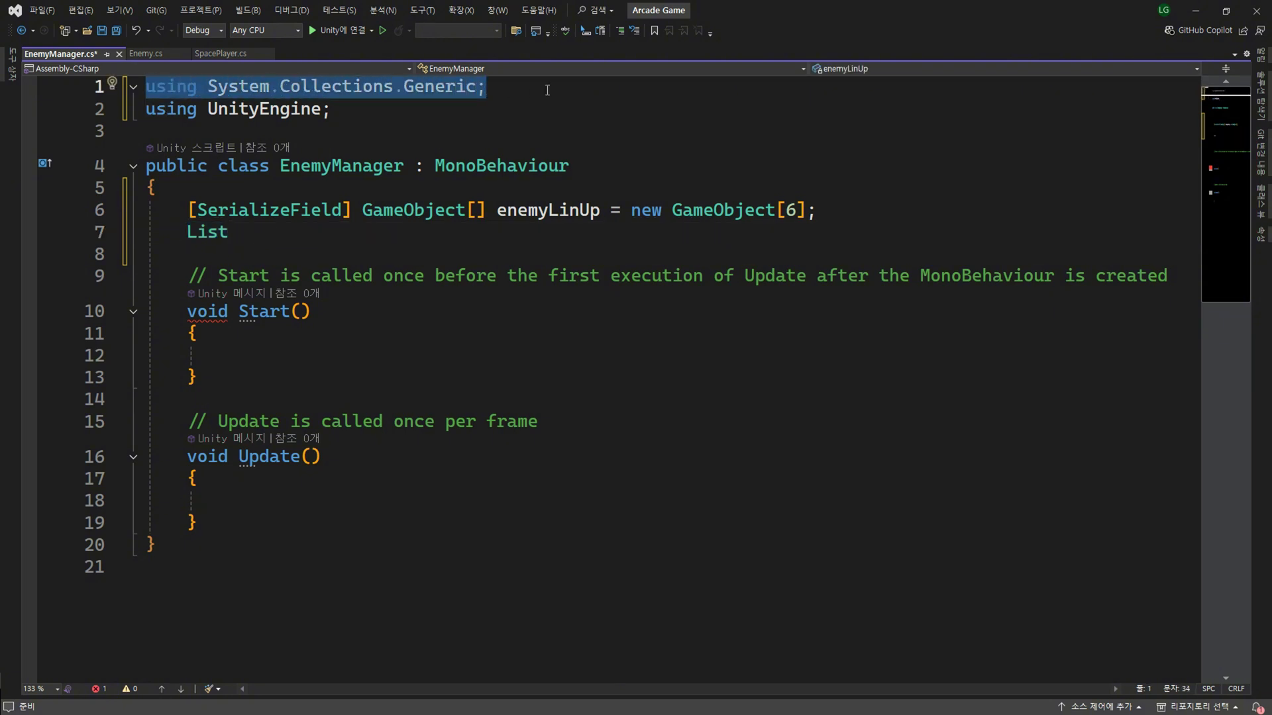
left_click(333, 236)
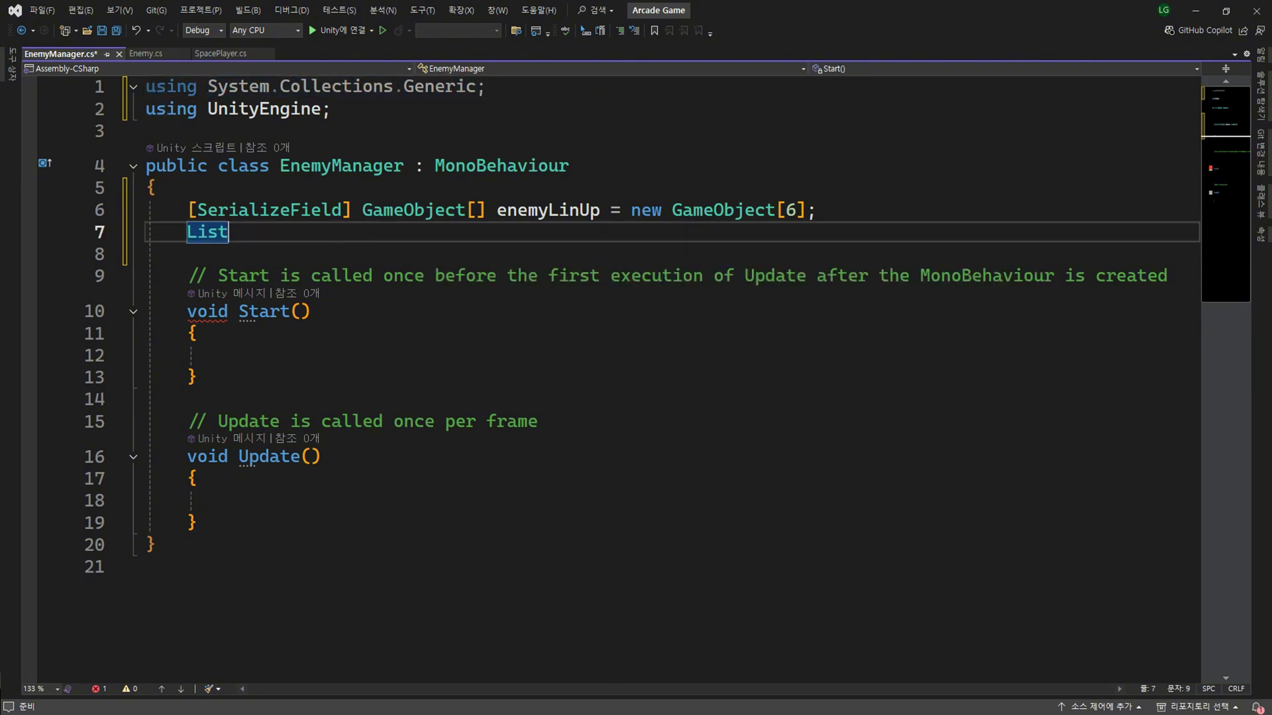
type("<List")
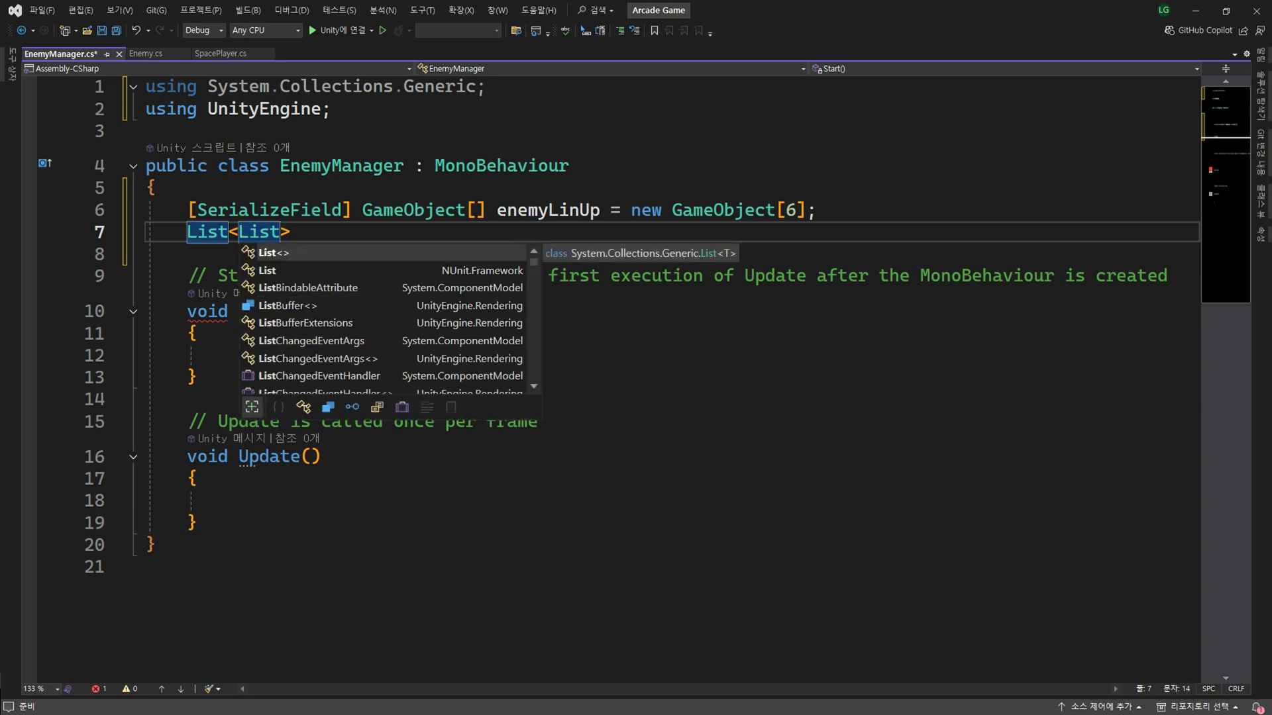
type("<Ga")
key("Tab")
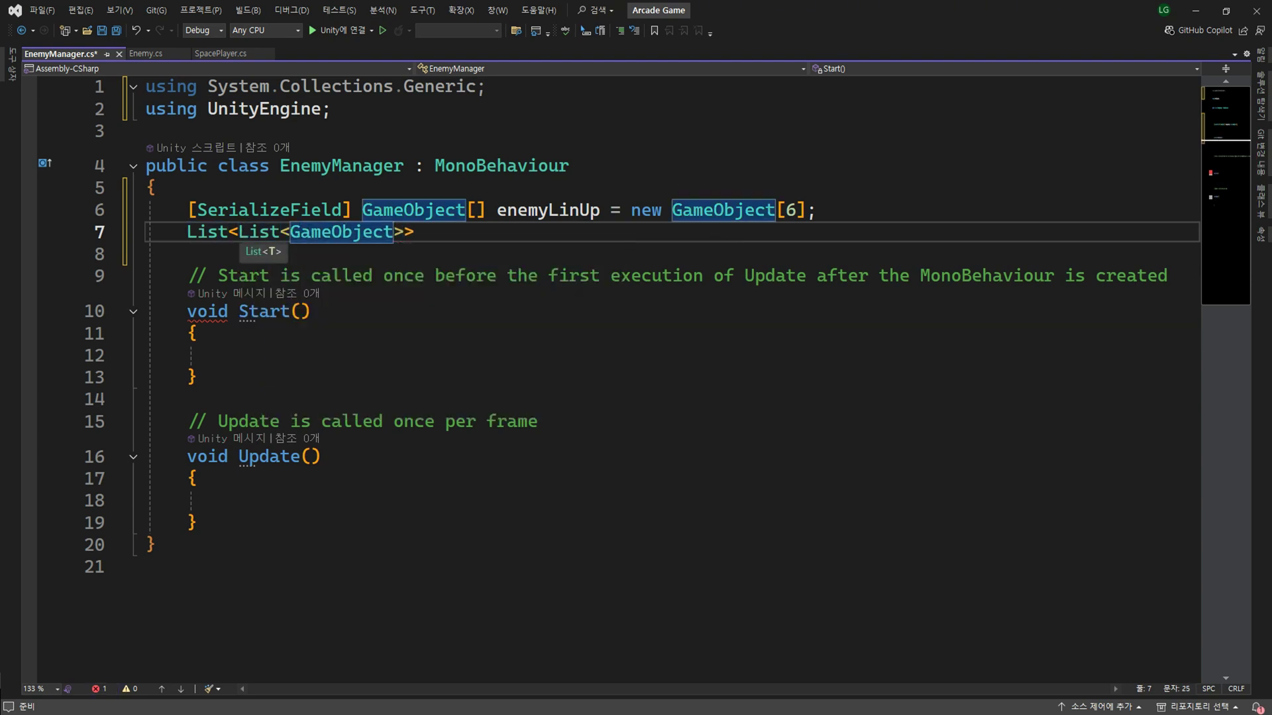
key("End")
type("fl")
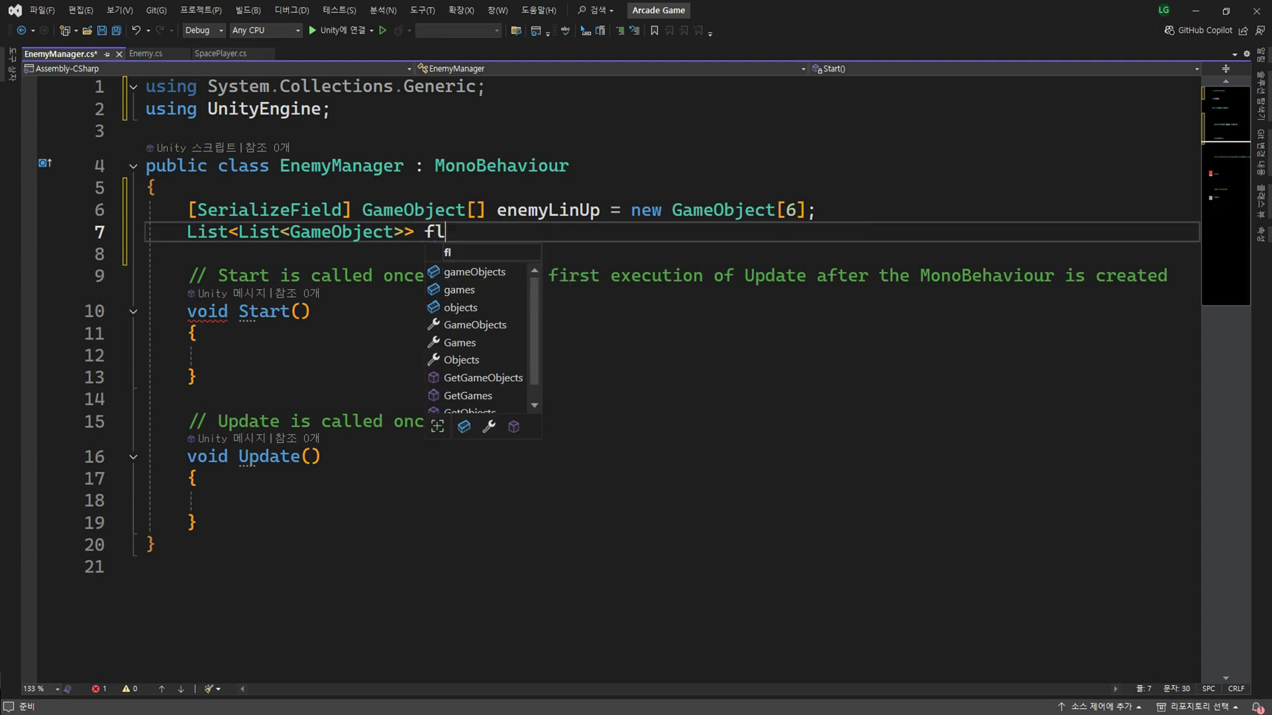
type("eetLis")
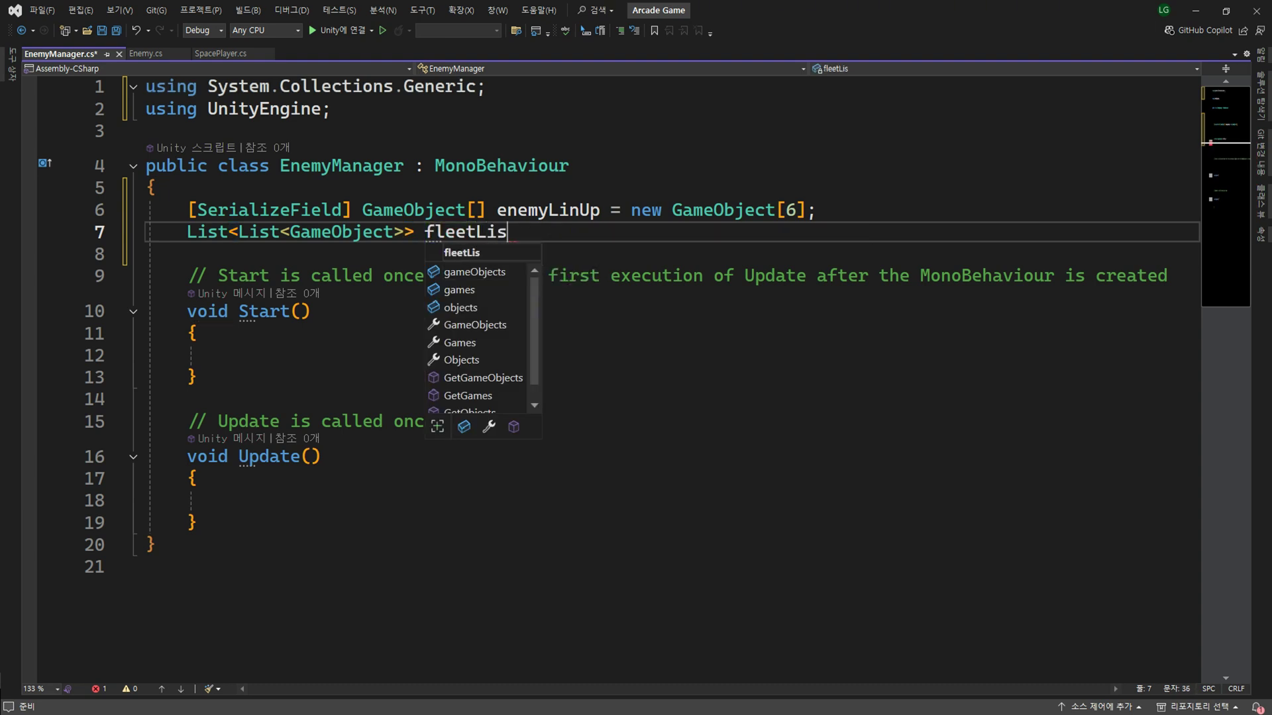
type("t;")
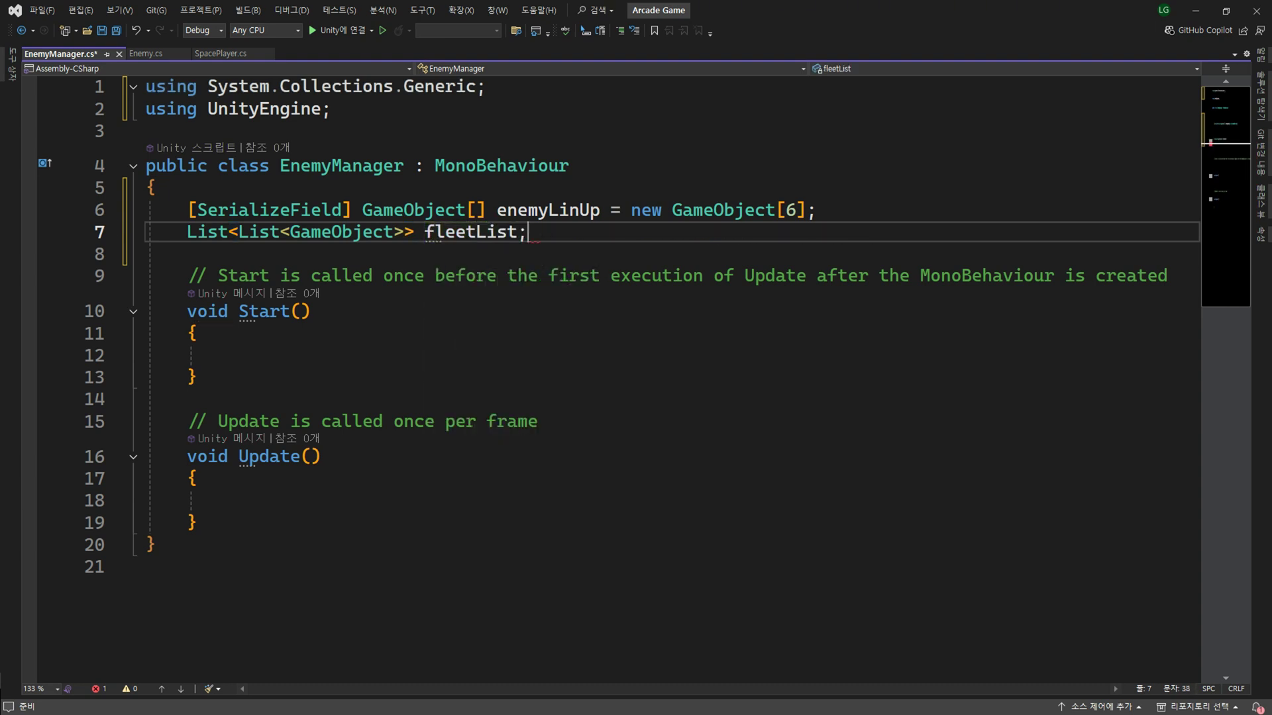
- Duplicate the selected seven-enemy Enemy_0 row and drag the copies down into stacked rows
key("alt+Tab")
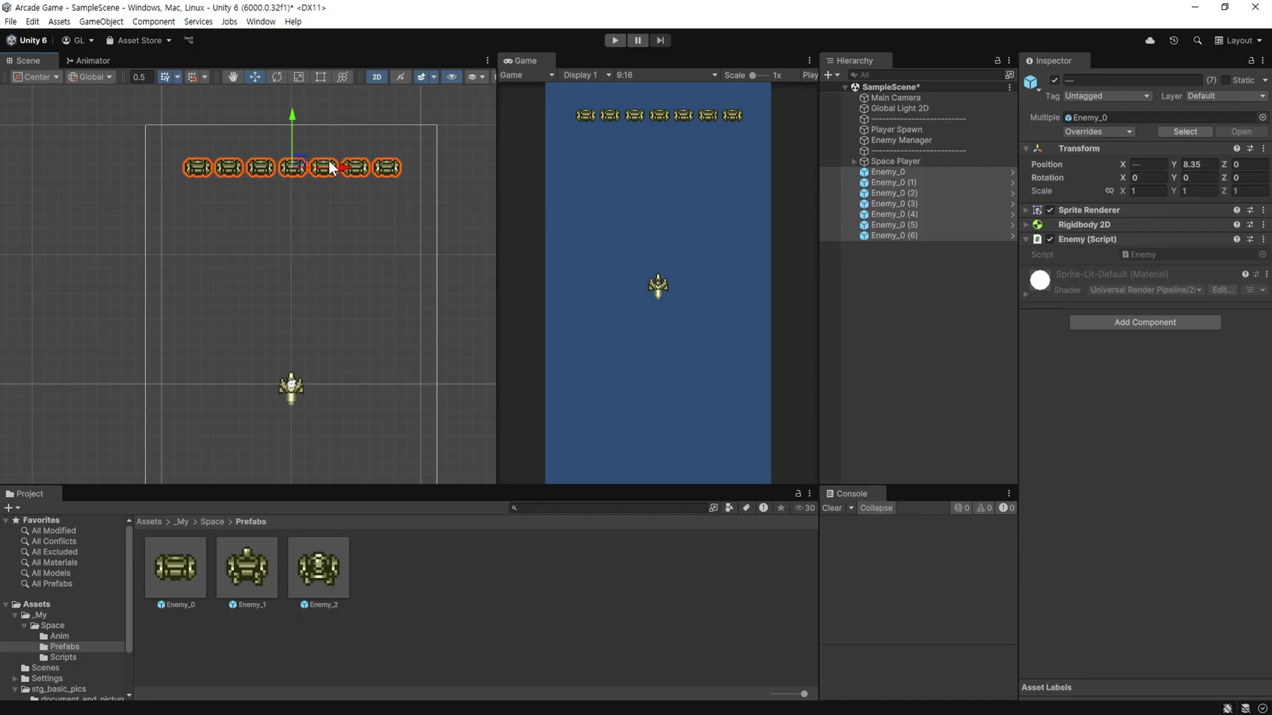
key("ctrl+d")
left_click_drag(294, 118, 294, 243)
key("ctrl+d")
key("ctrl+d")
key("ctrl+d")
key("ctrl+d")
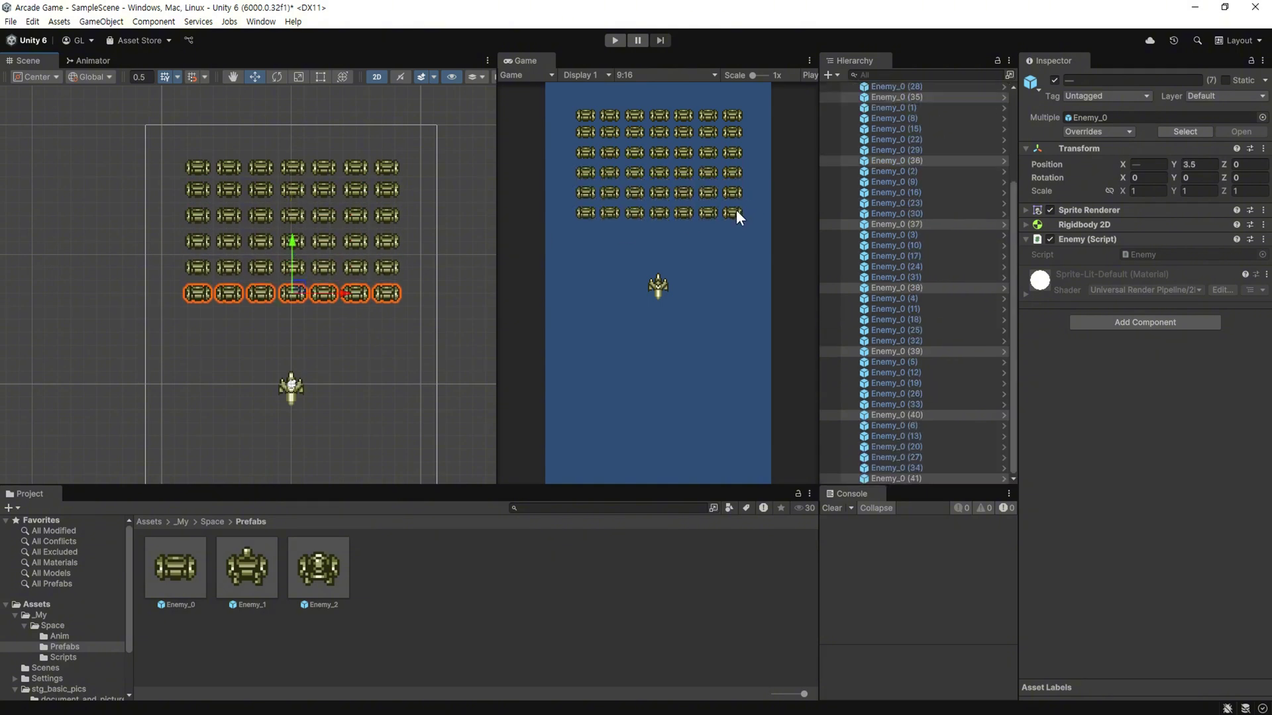
- Declare int numColumn = 7, float enemyMoveTimer = 1 and float stepDealay = 2 below fleetList
type("in")
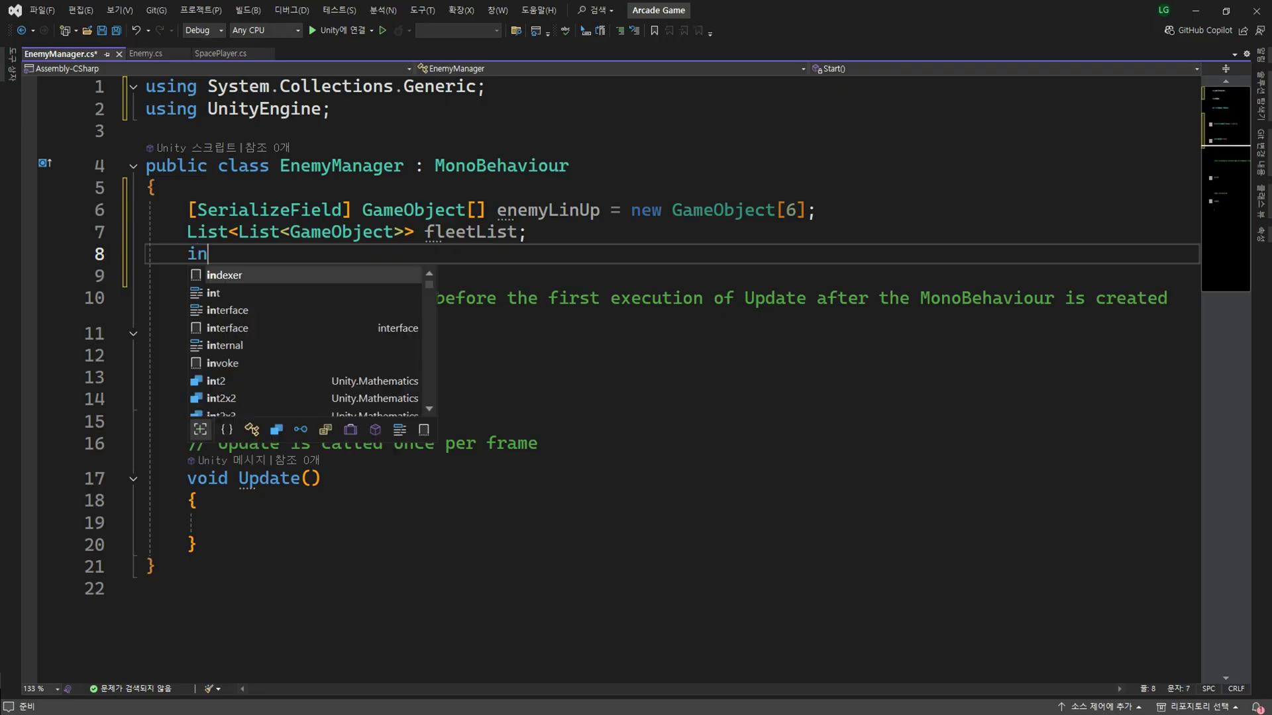
type("t numColumn")
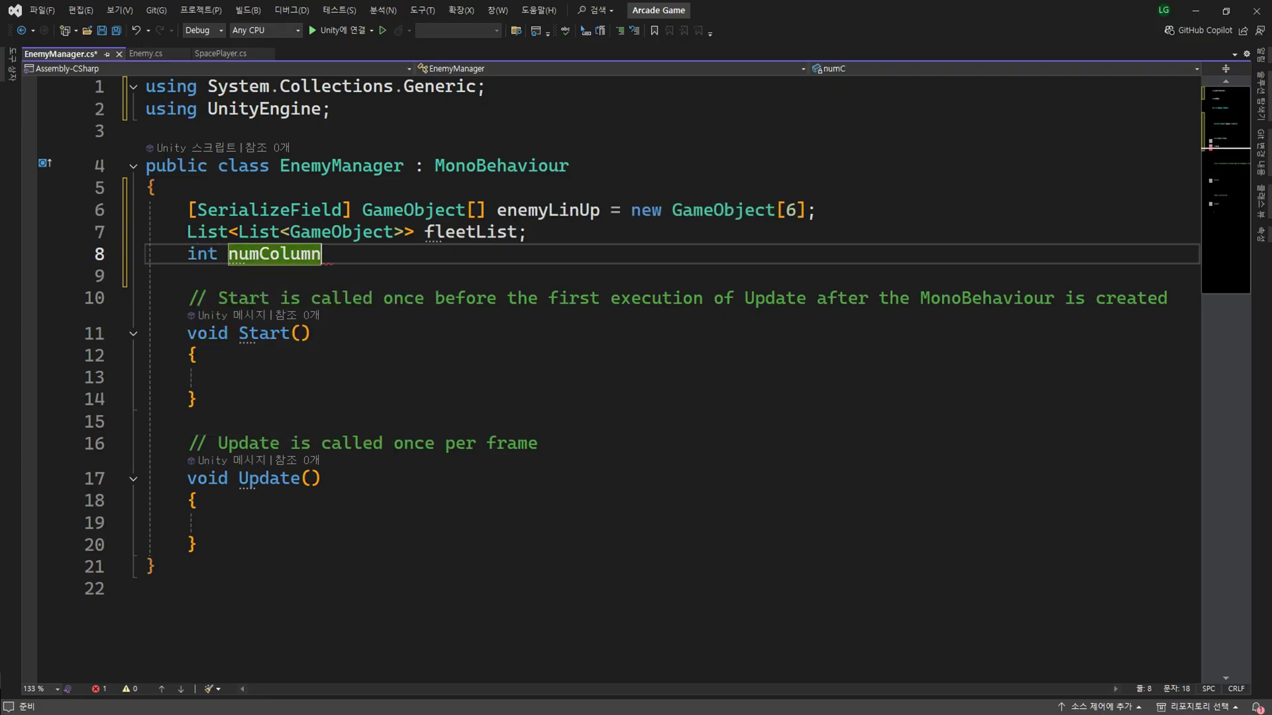
type(" = 7;")
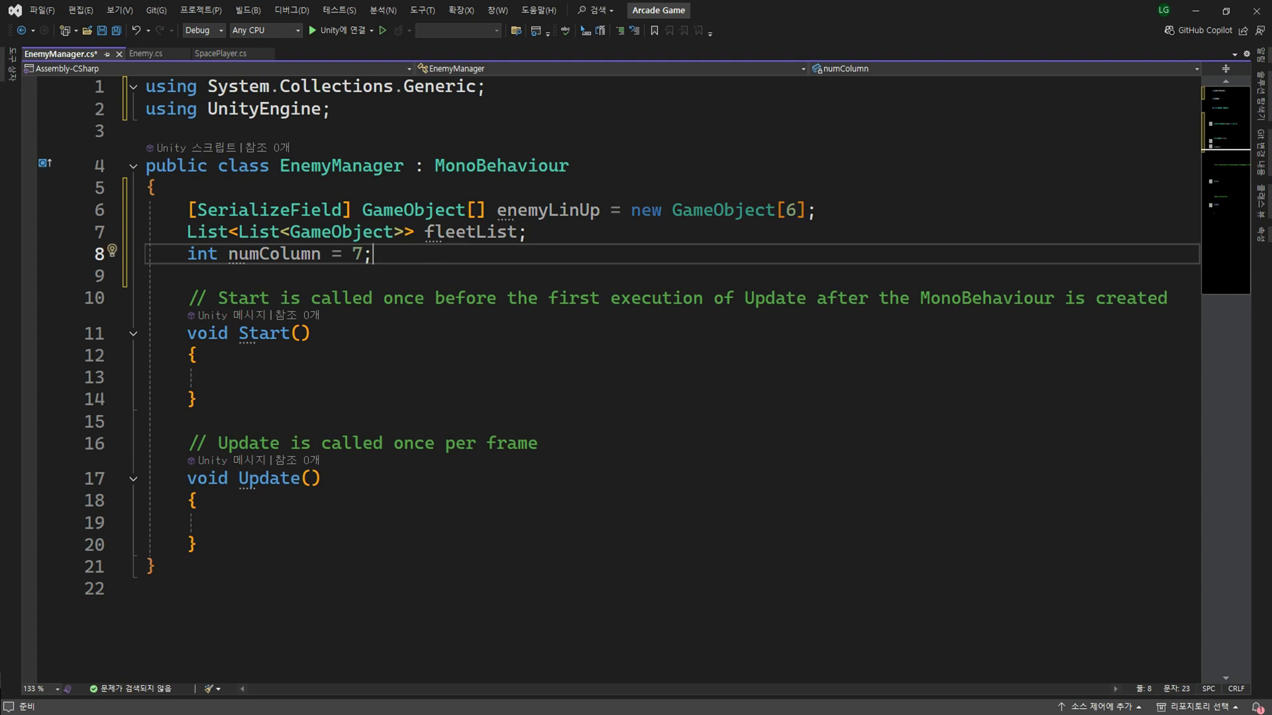
key("Return")
key("Return")
type("fl")
key("Tab")
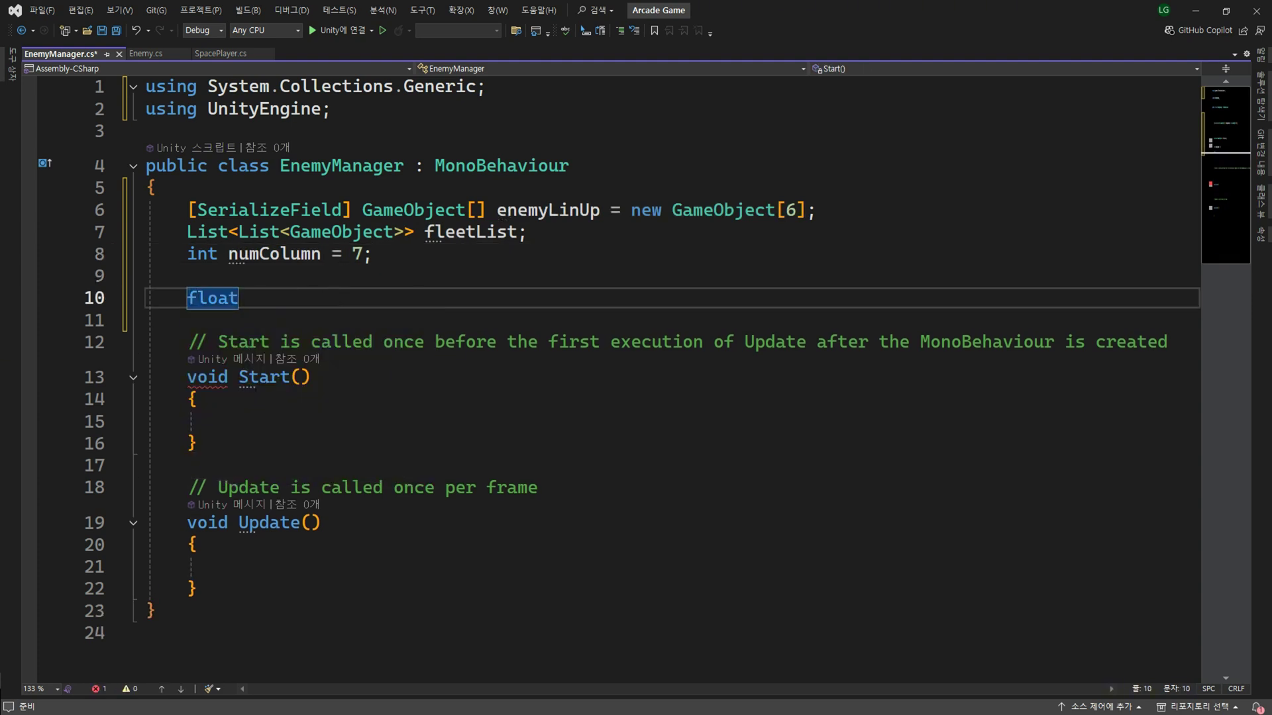
type(" enemyMove")
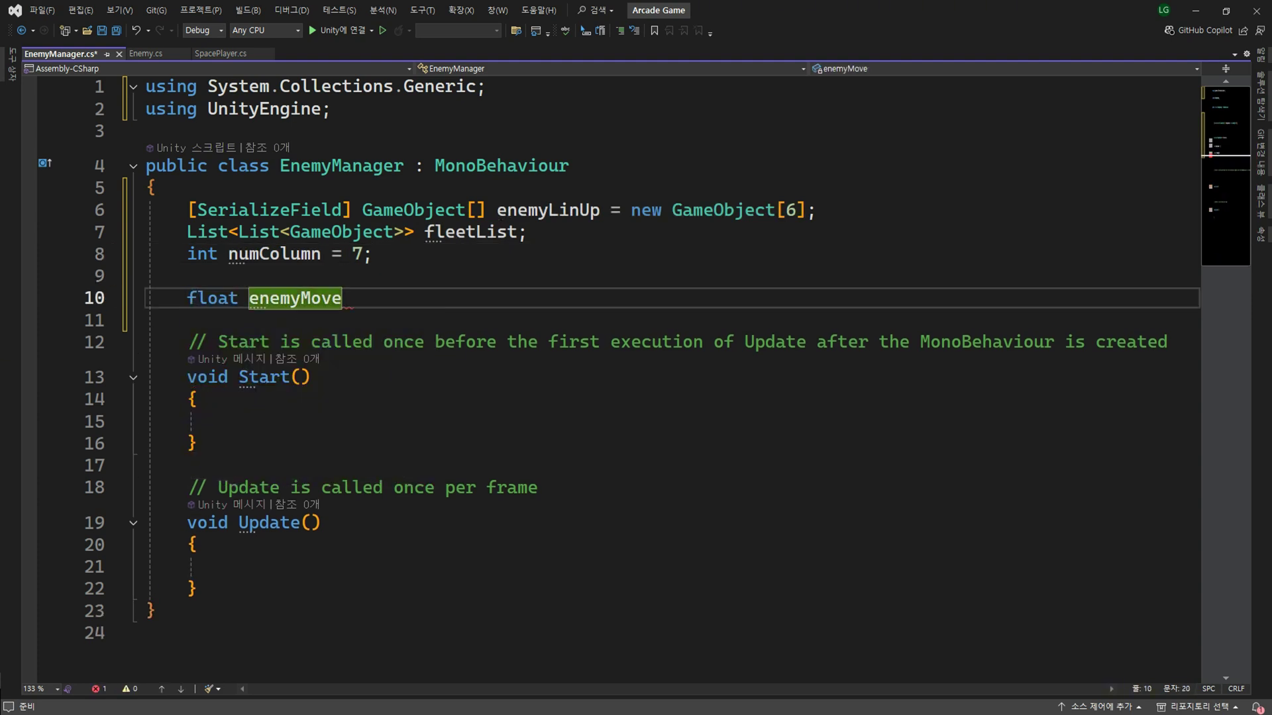
type("Timer = 1;")
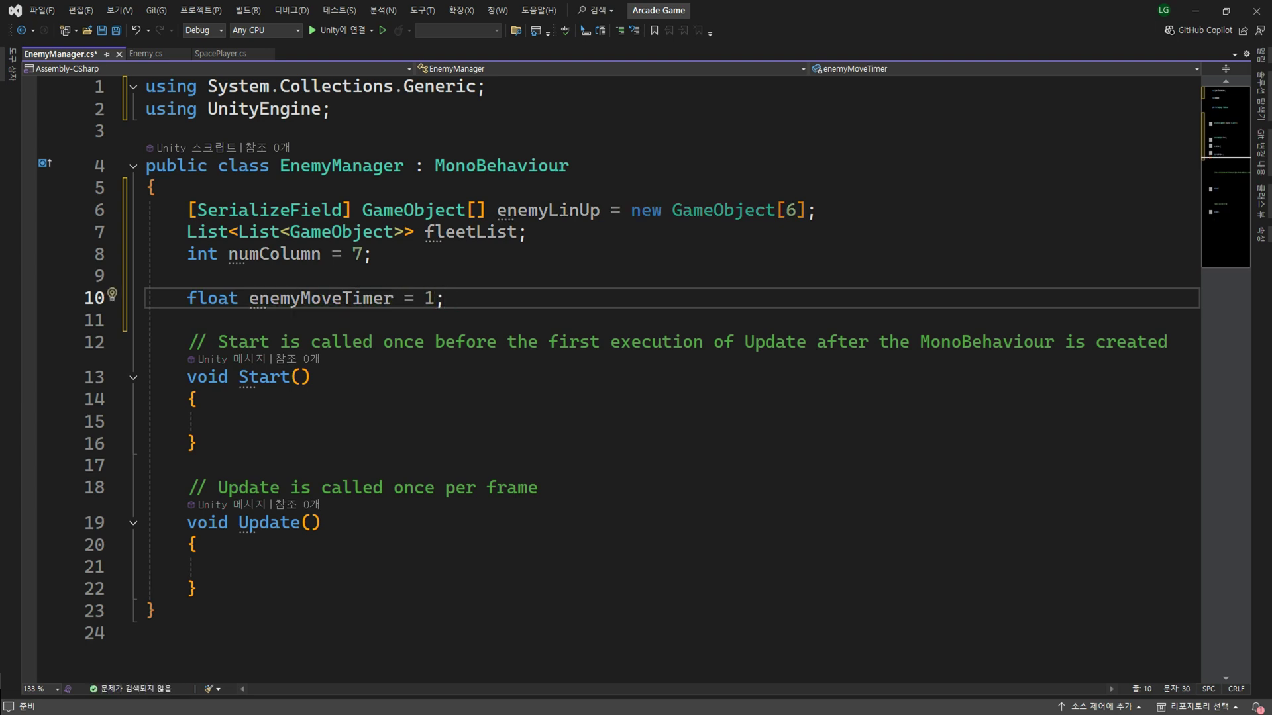
key("Return")
type("fl")
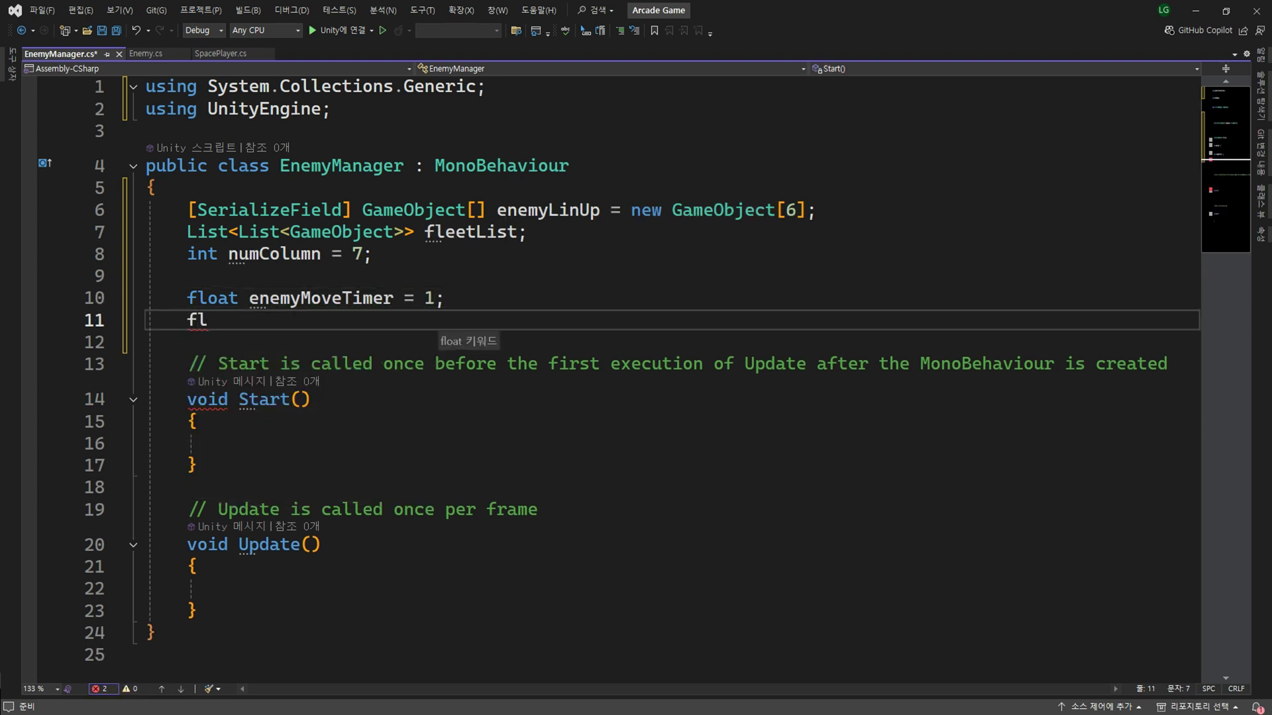
key("Tab")
type("s")
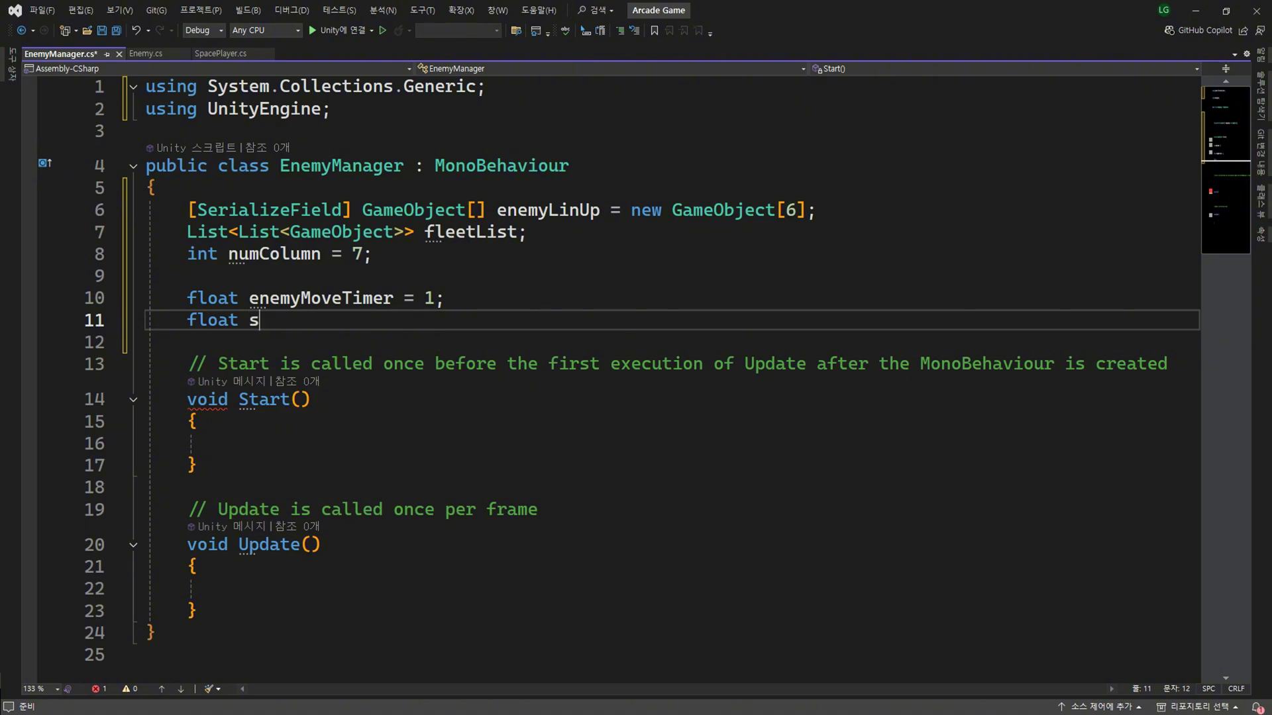
type("tepDealay")
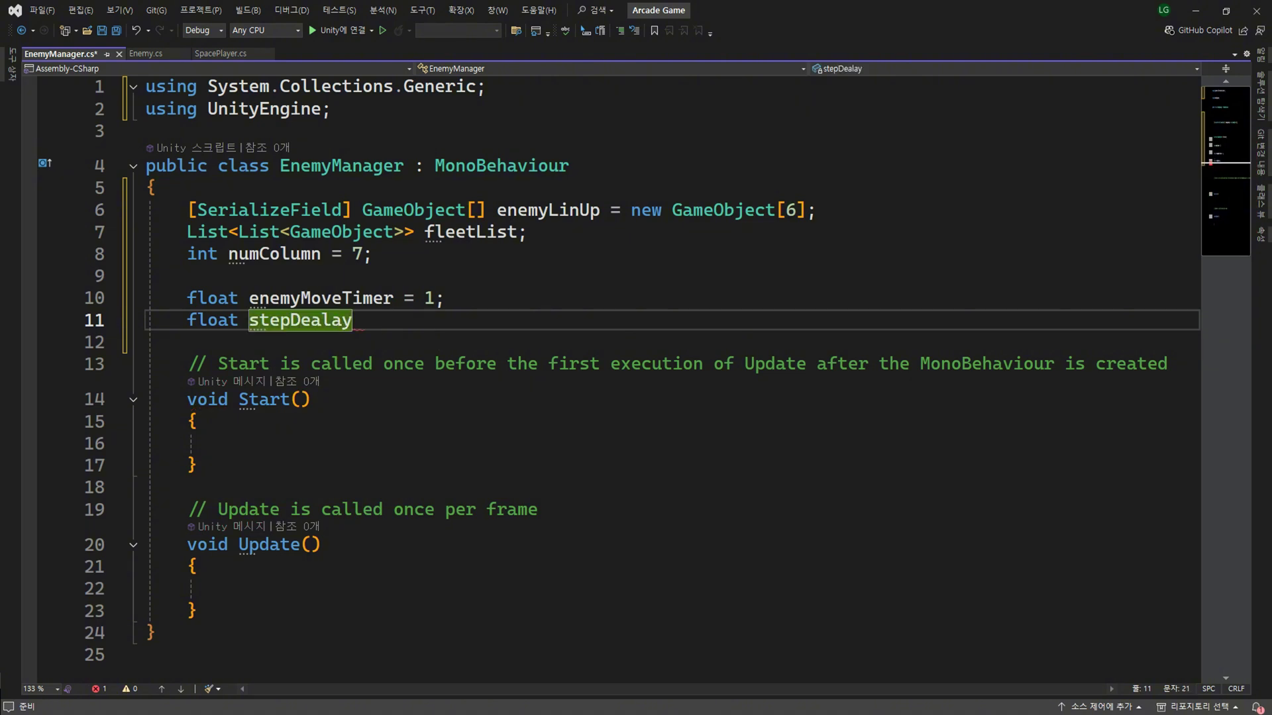
type(" = 2;")
left_click(924, 446)
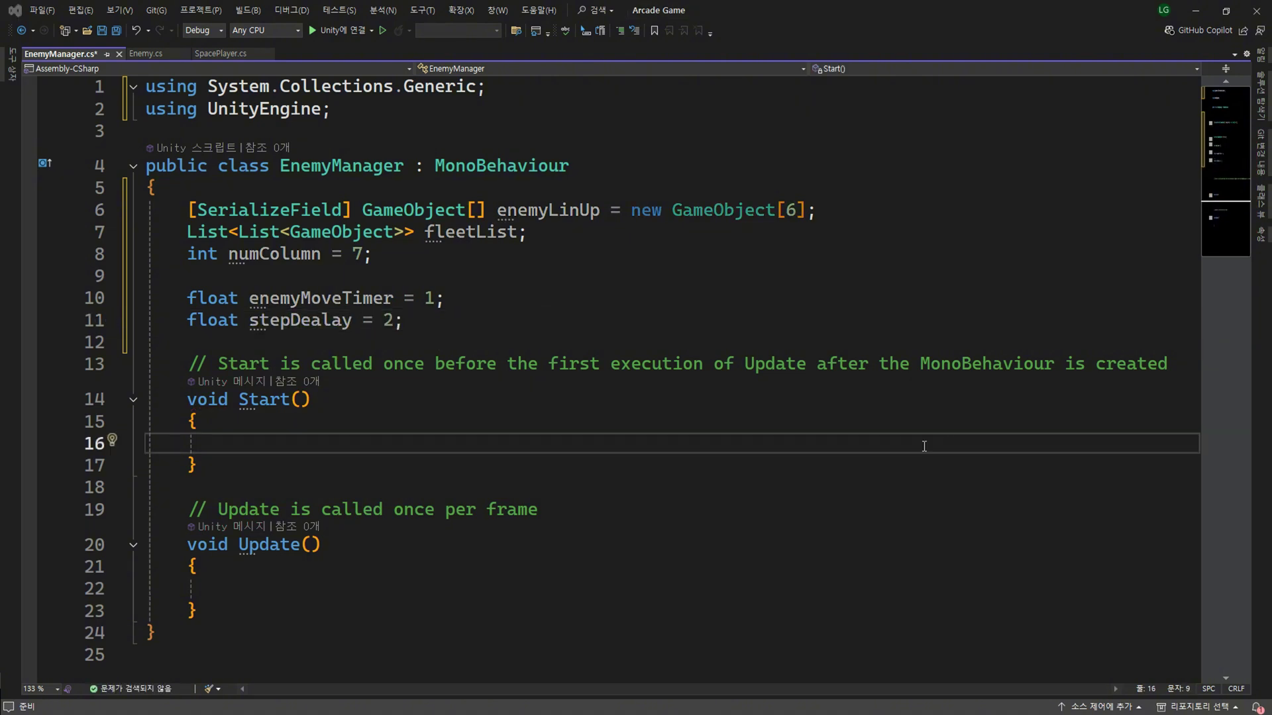
scroll(670, 337, "down", 6)
key("Down")
key("Down")
key("Down")
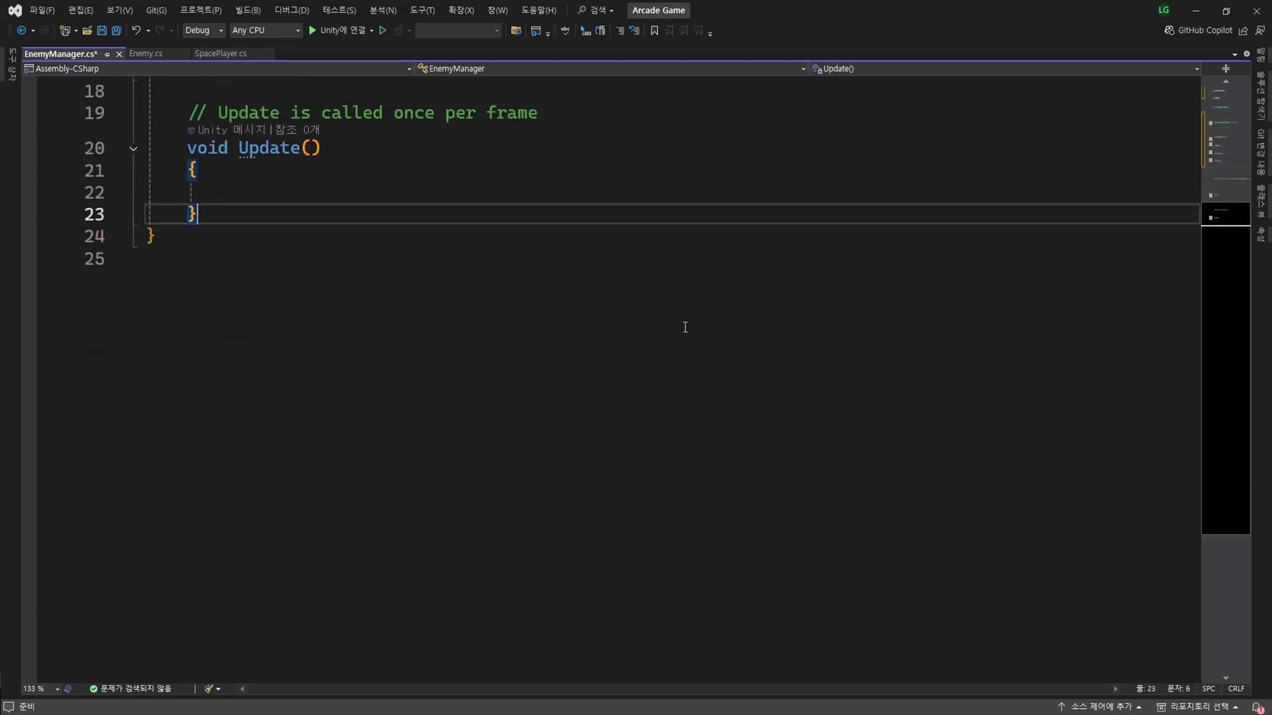
- Write private void SpawnFleet() after Update(), assigning fleetList = new List<List<GameObject>>()
key("Return")
key("Return")
type("private vo")
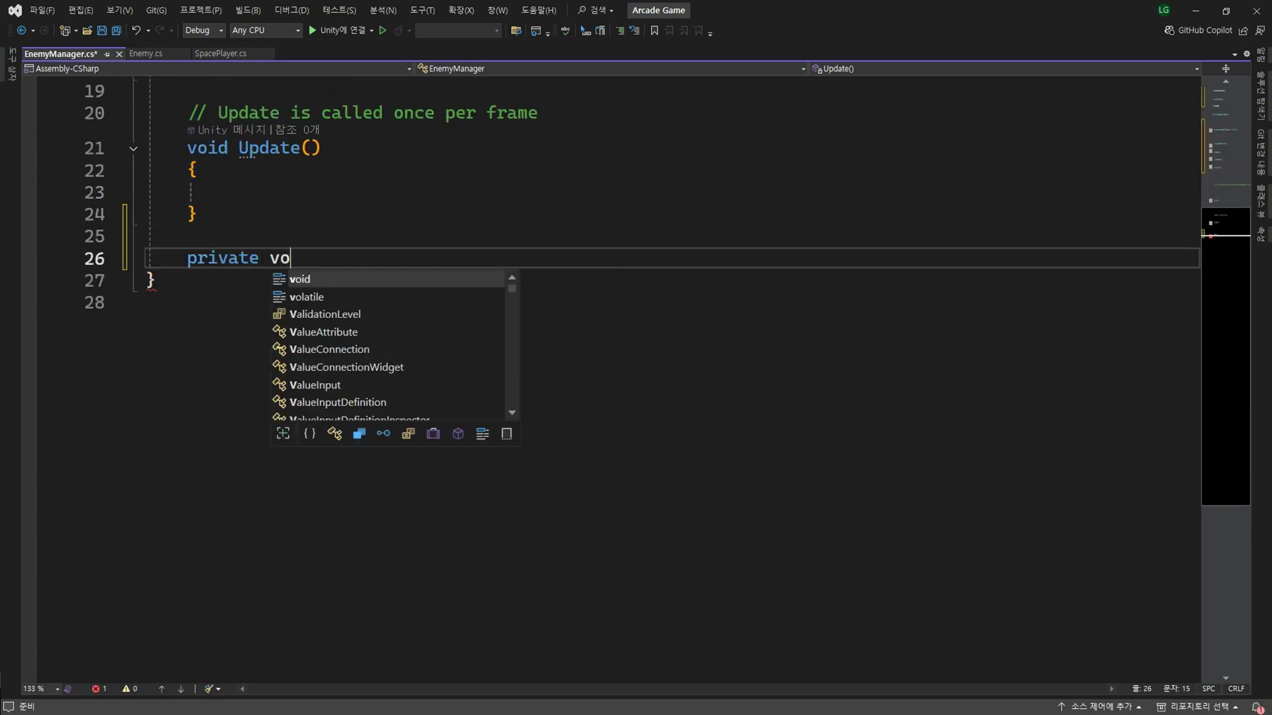
type("id SpawnFleet")
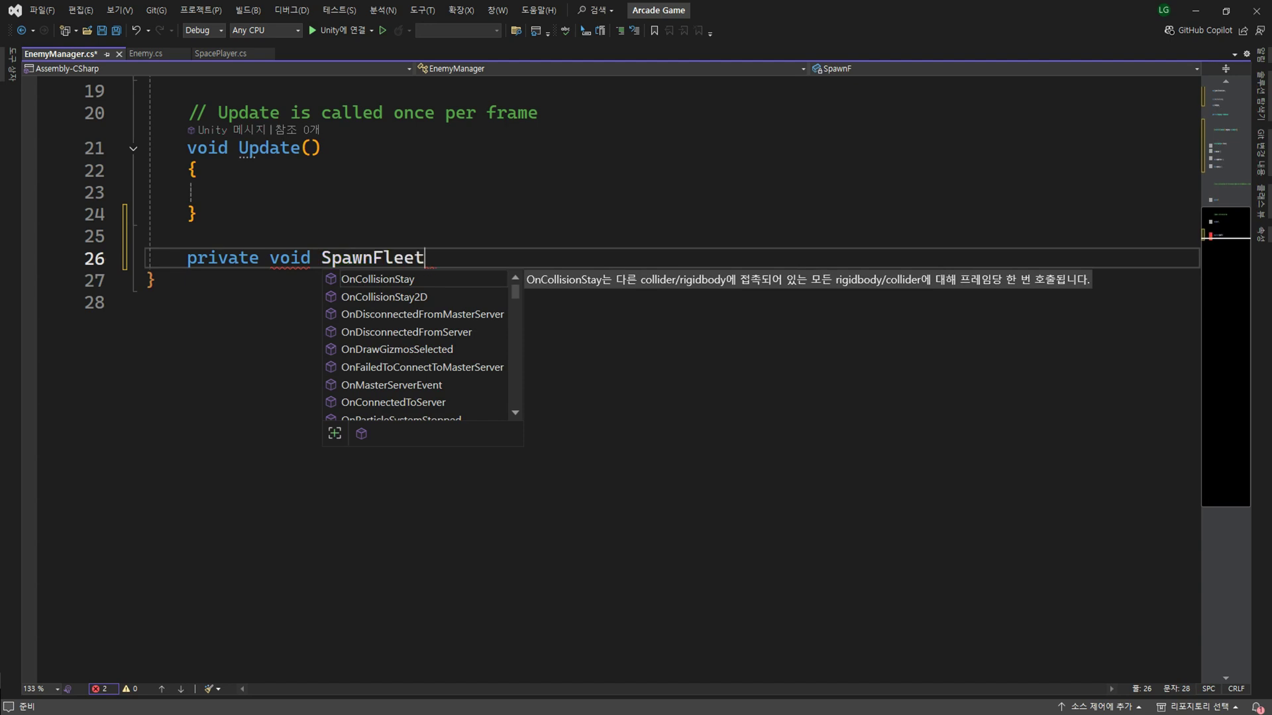
type("()")
key("Return")
type("{")
key("Return")
type("fl")
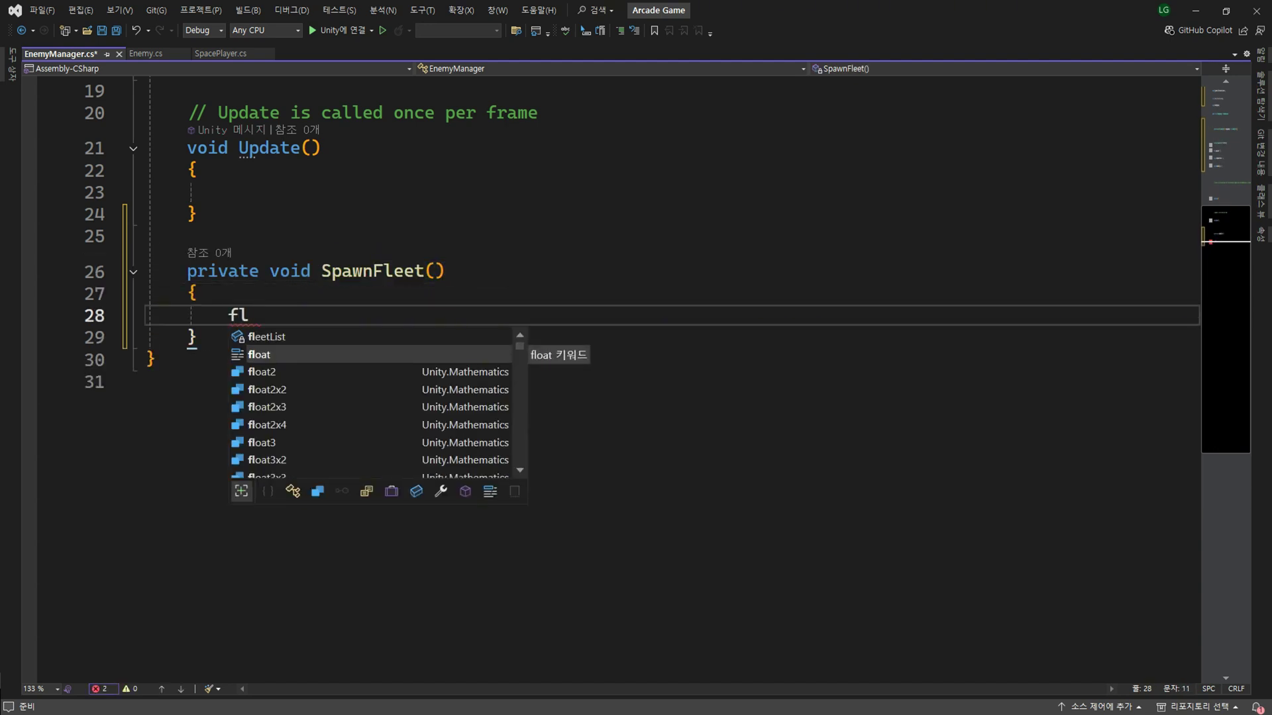
key("ctrl+Right")
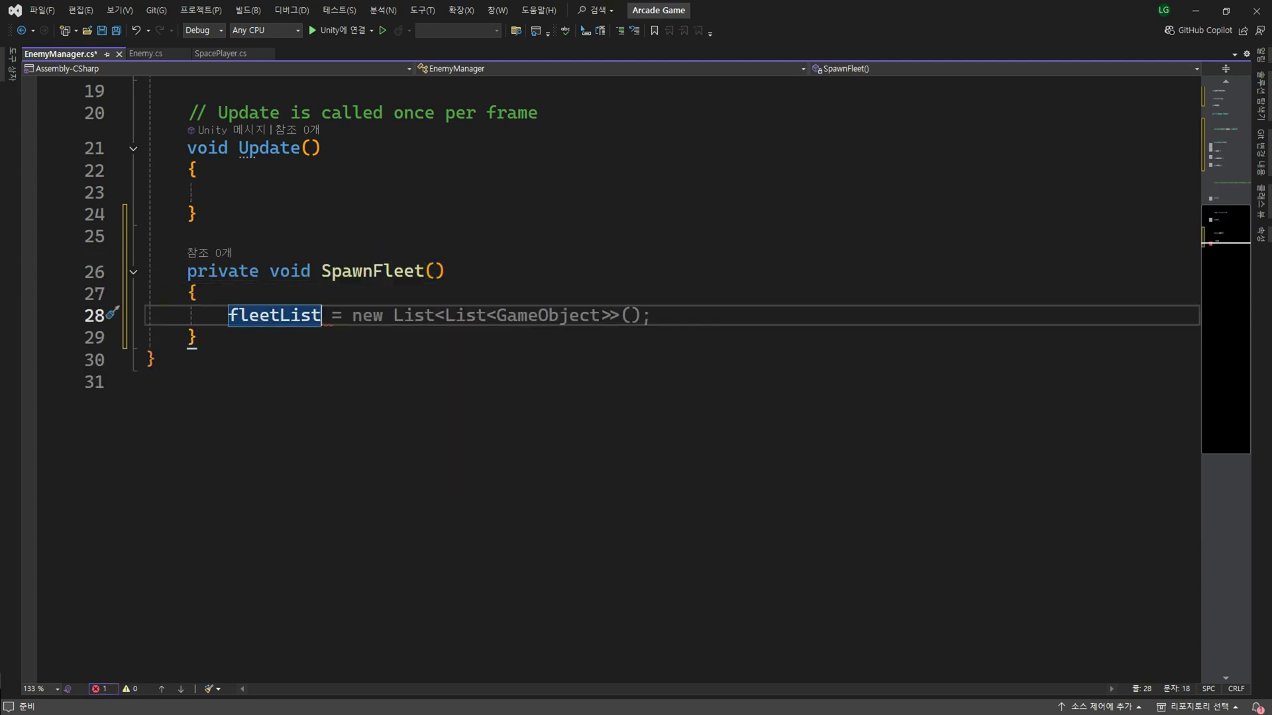
key("Tab")
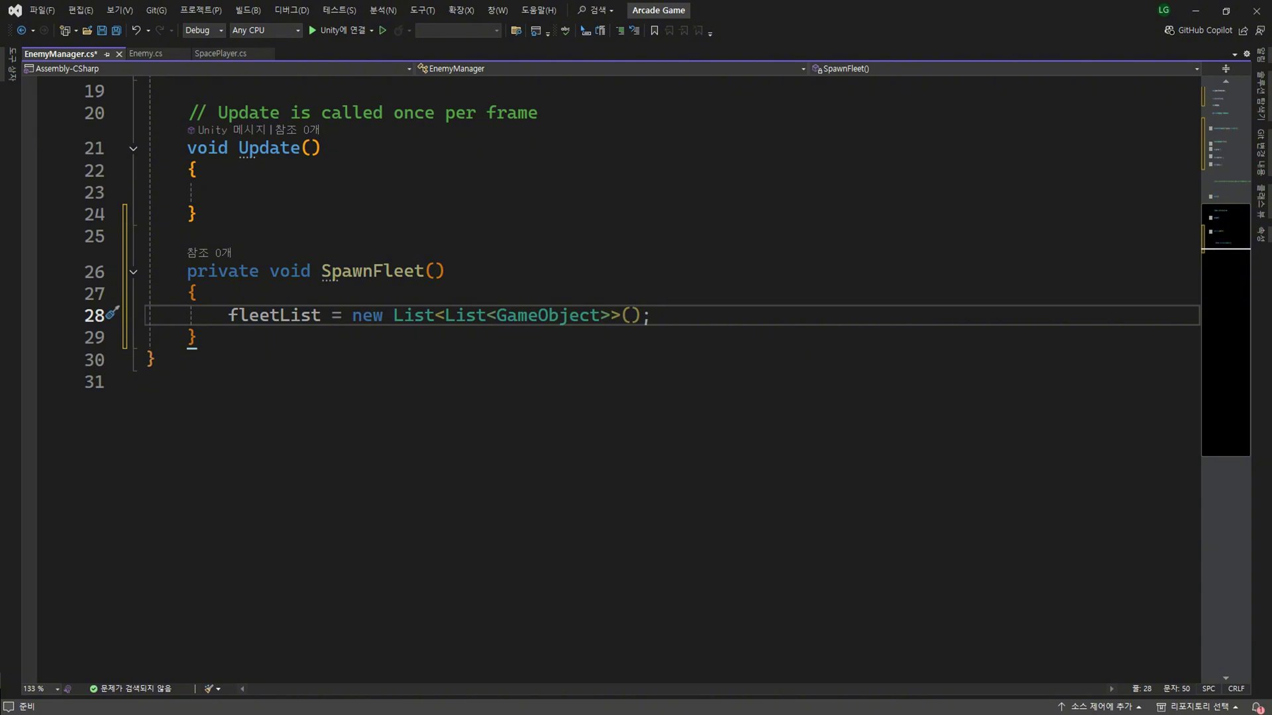
- Add a for loop over i < numColumn that creates a new List<GameObject> column each pass
key("Return")
key("Return")
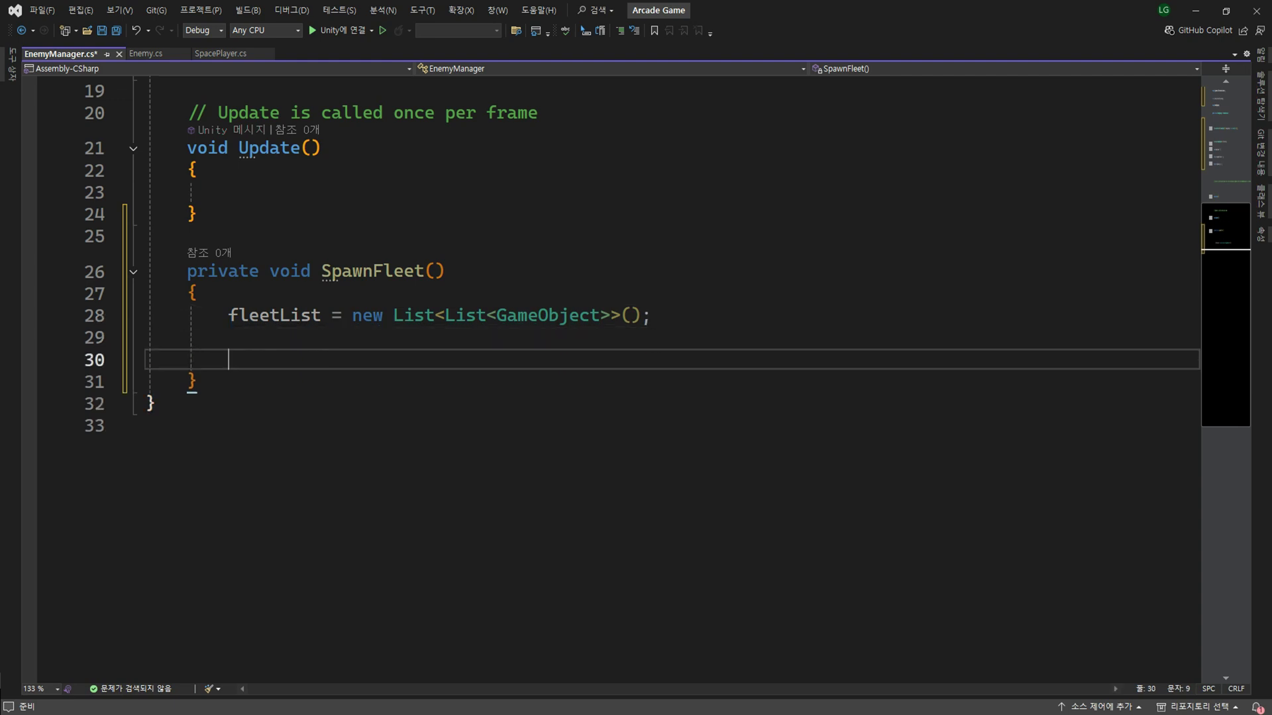
type("for(")
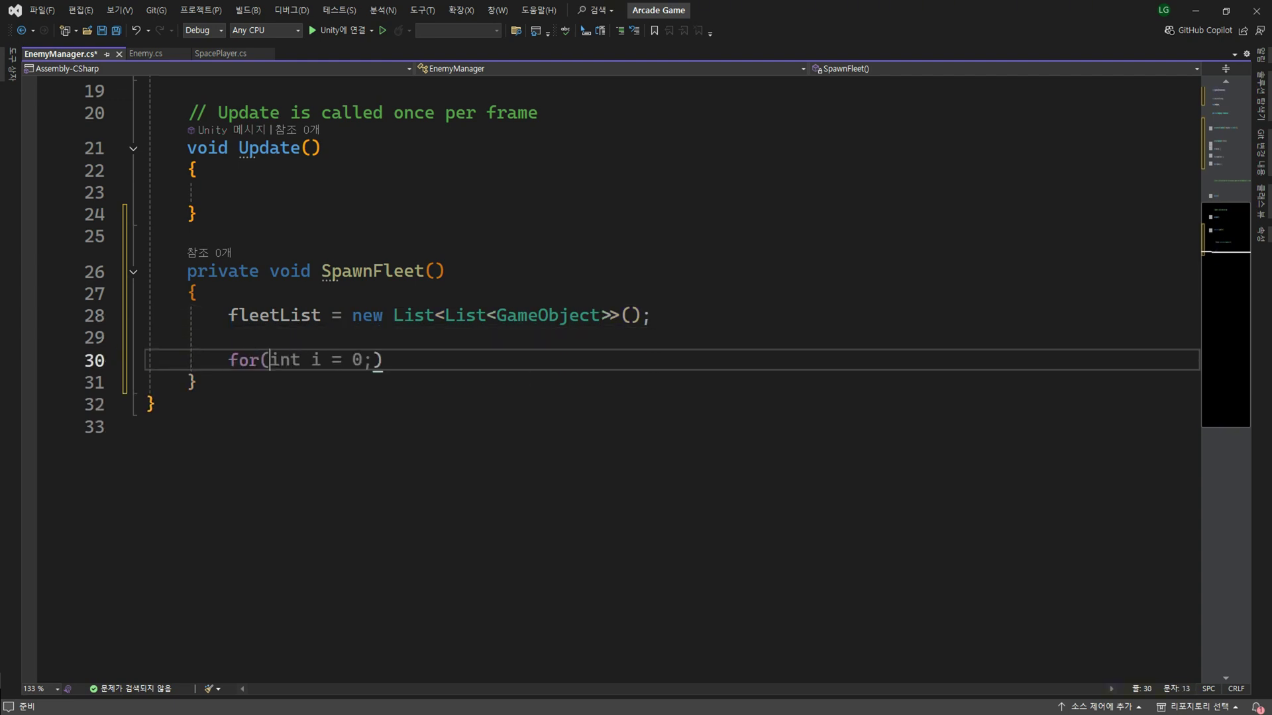
type(")")
key("Return")
type("{")
key("Return")
key("Up")
key("Up")
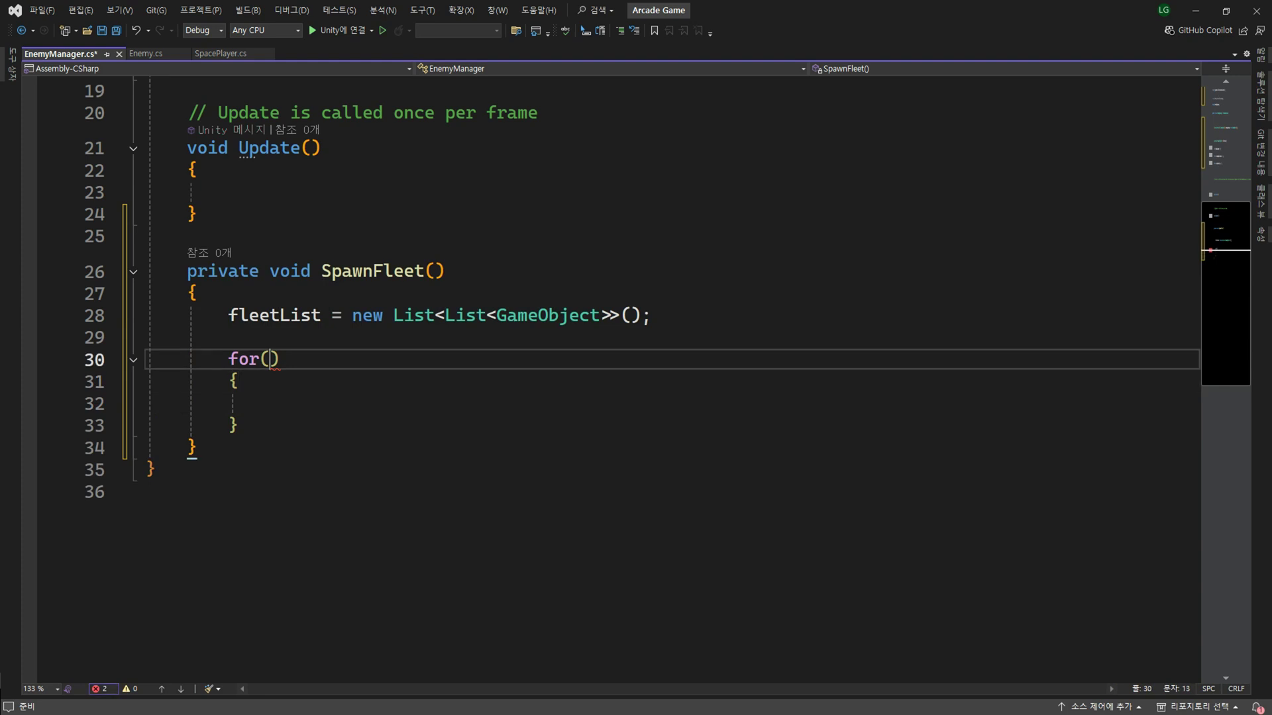
scroll(1221, 492, "down", 2)
type("int i = ")
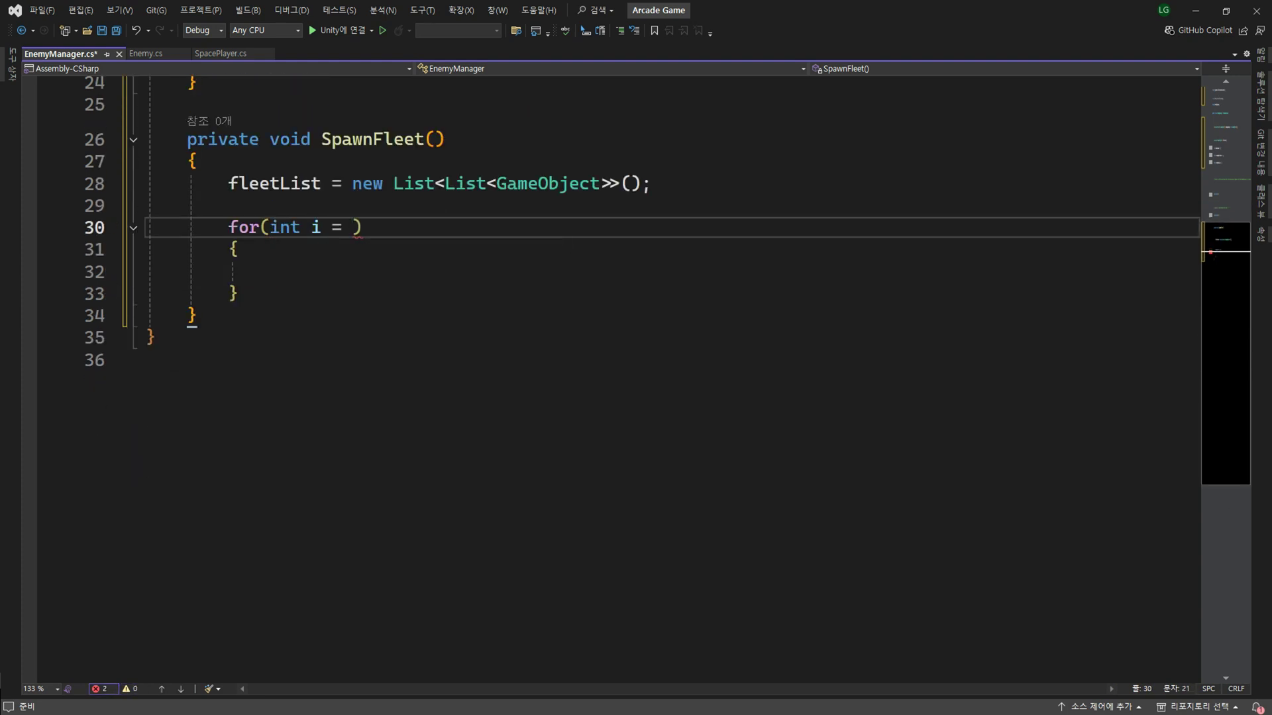
type("0; i < ")
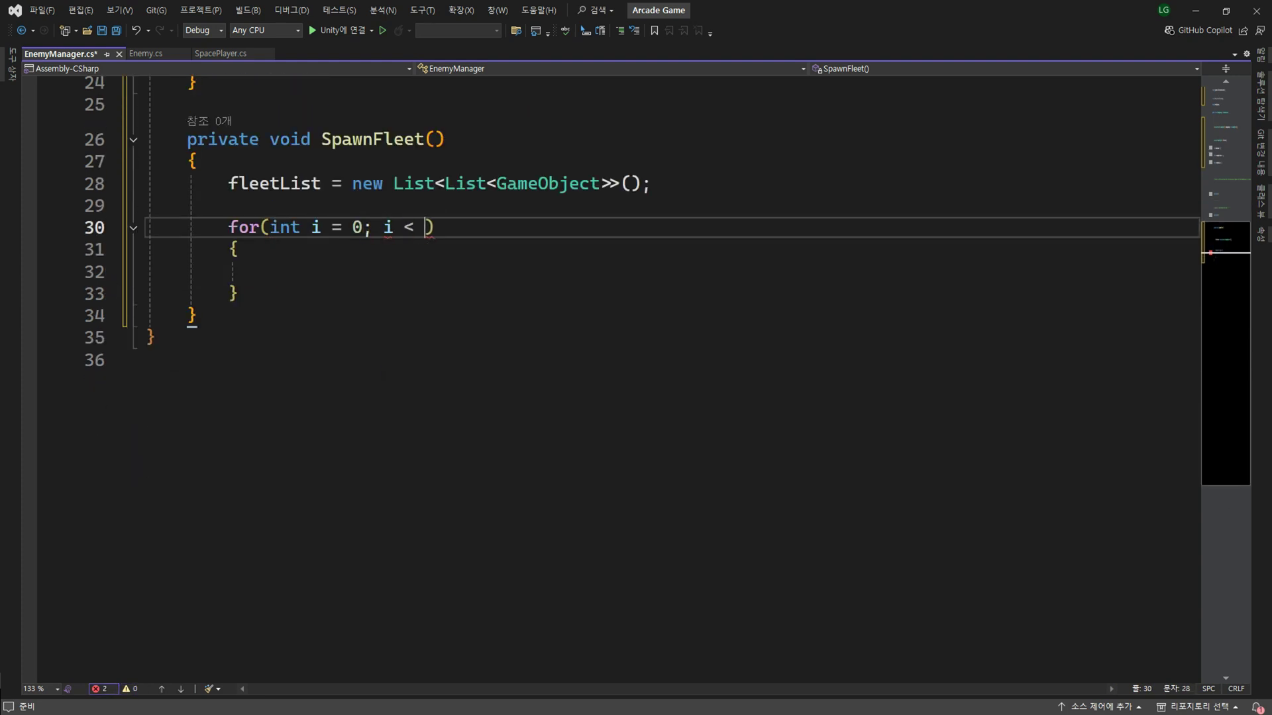
type("numColumn;")
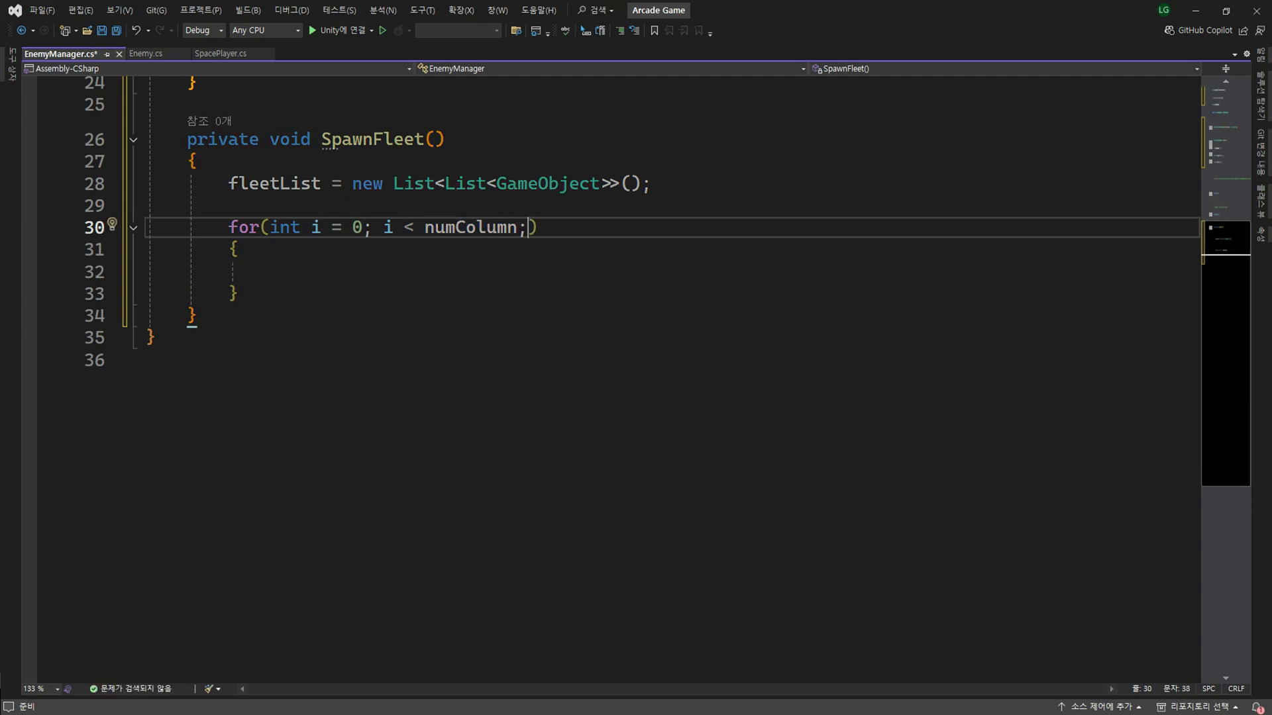
type(" i++")
left_click(269, 272)
type("Lis")
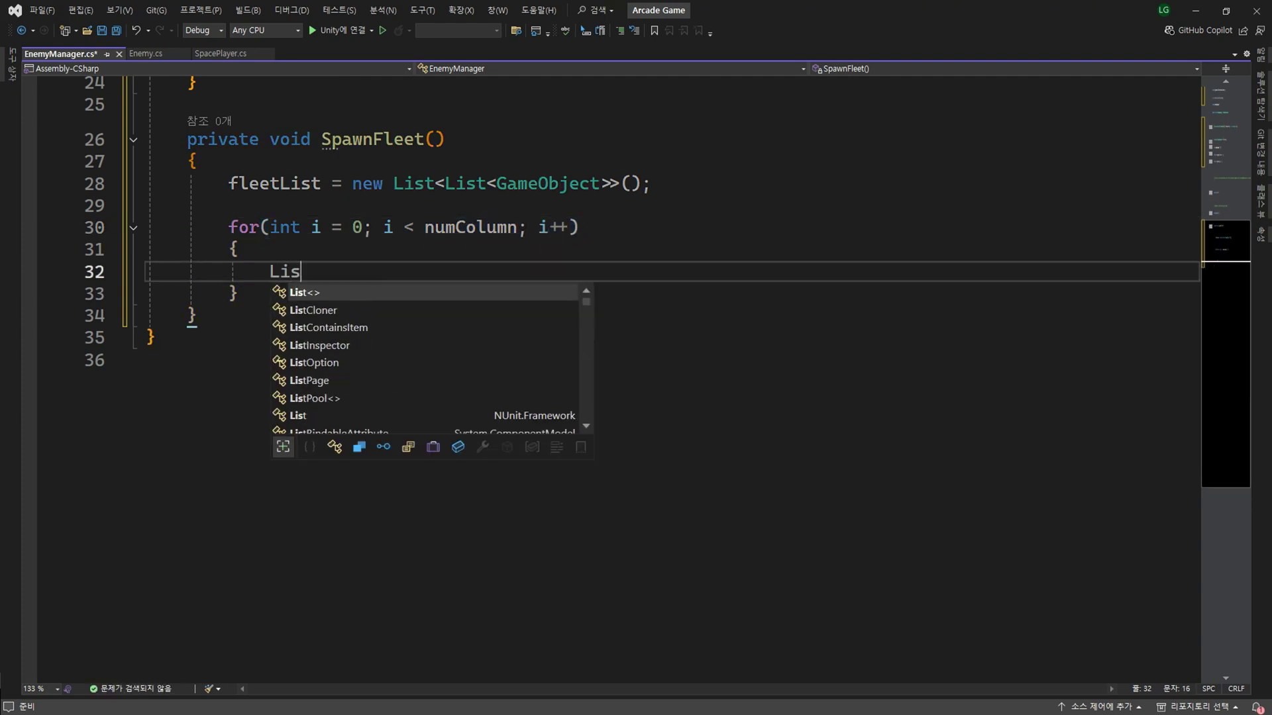
type("t<GameObject> ")
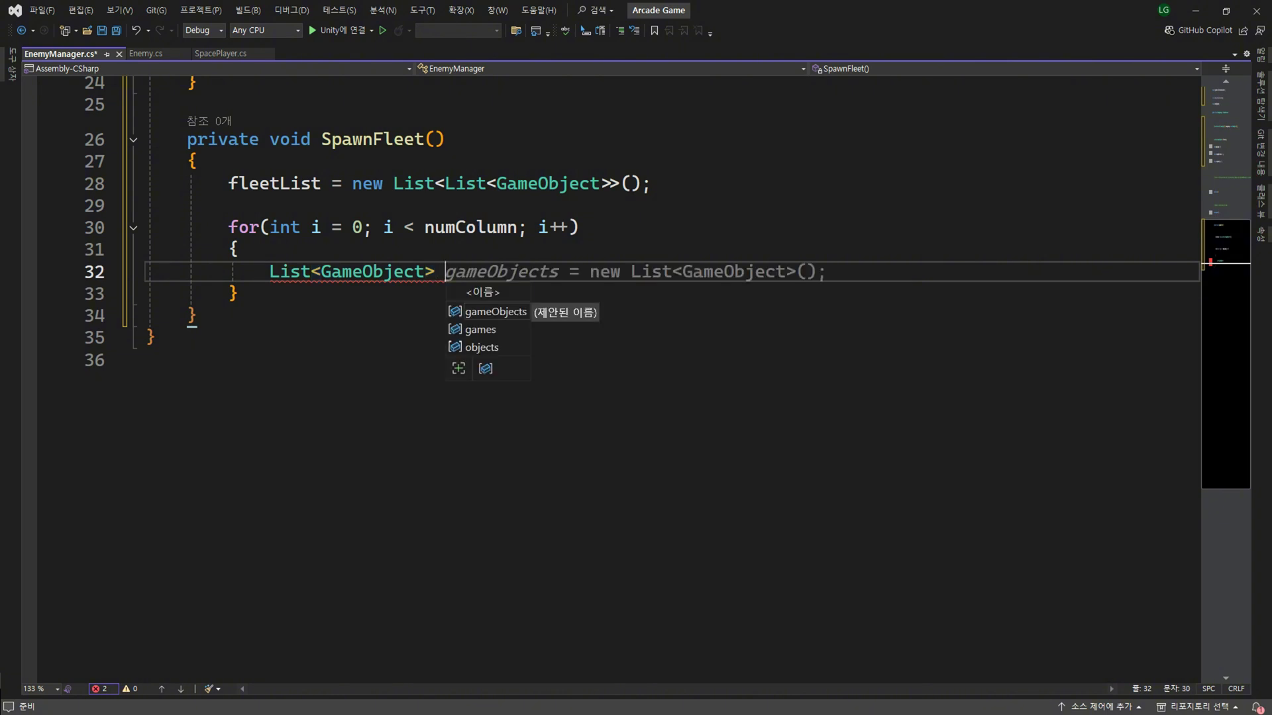
type("column")
key("Tab")
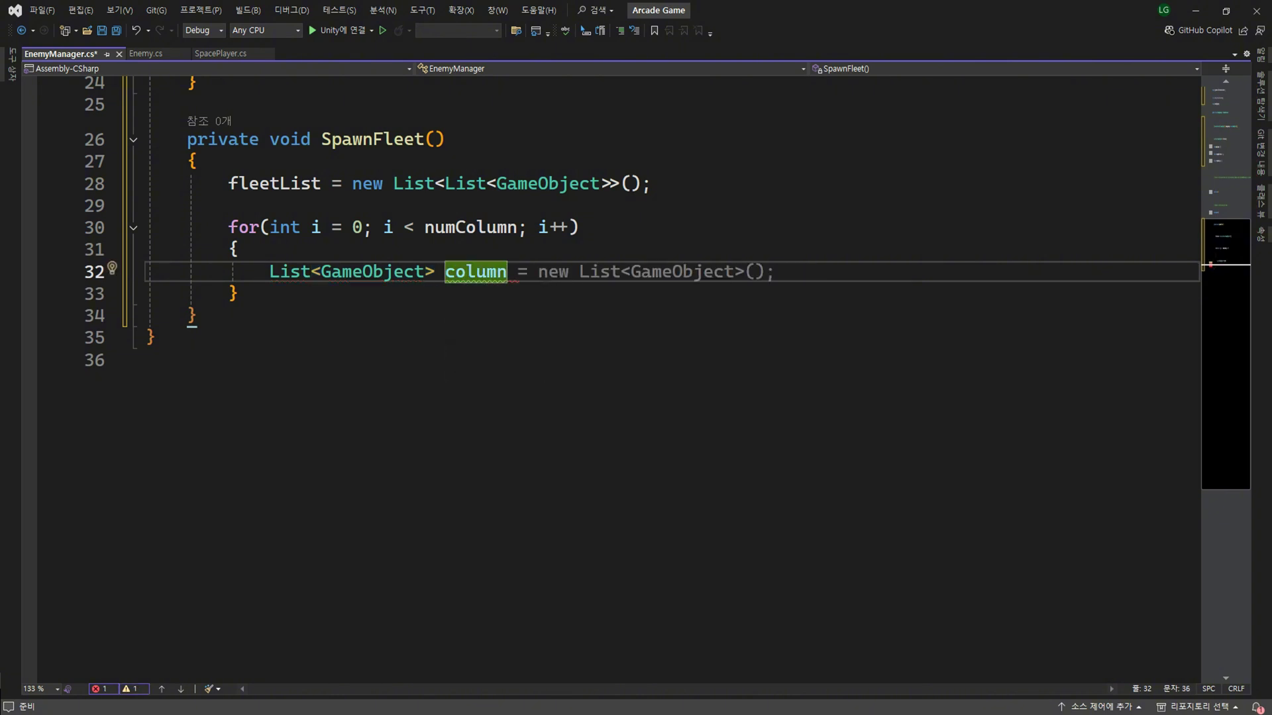
key("Tab")
key("Return")
key("Return")
- Nest a loop over j < enemyLinUp.Length containing GameObject enemy = Instantiate(enemyLinUp[i])
type("for(")
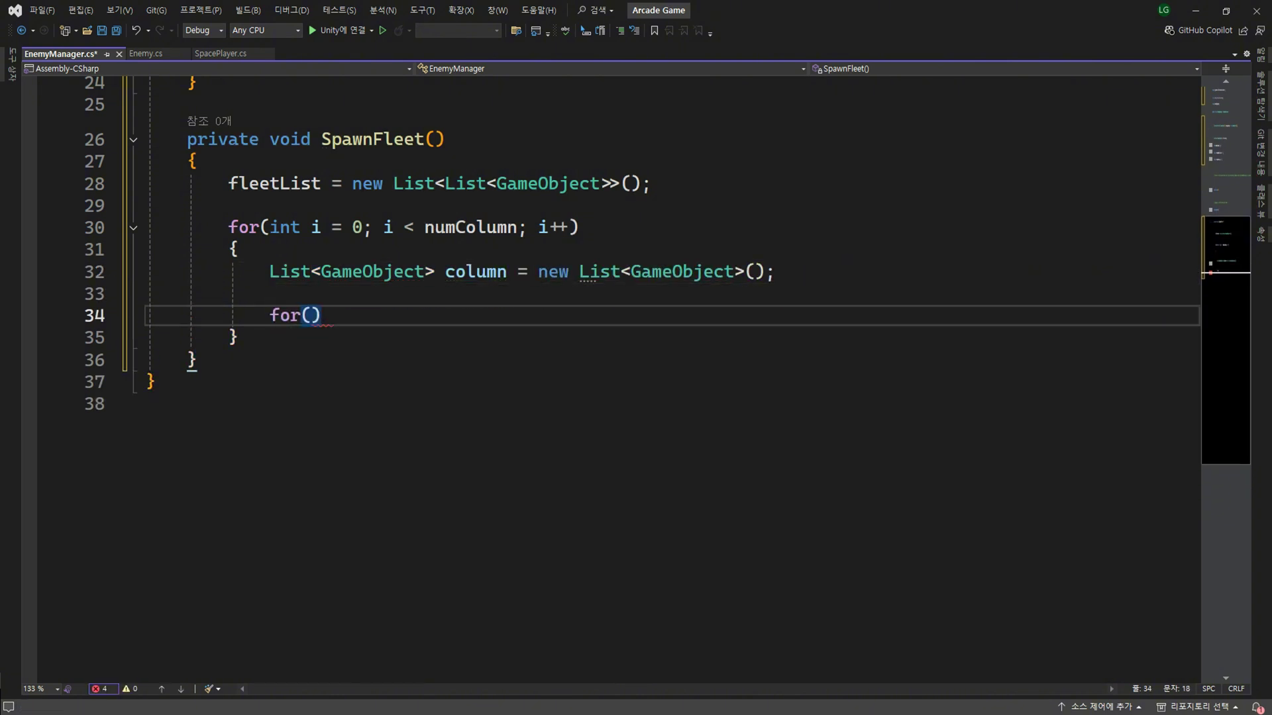
type("int j")
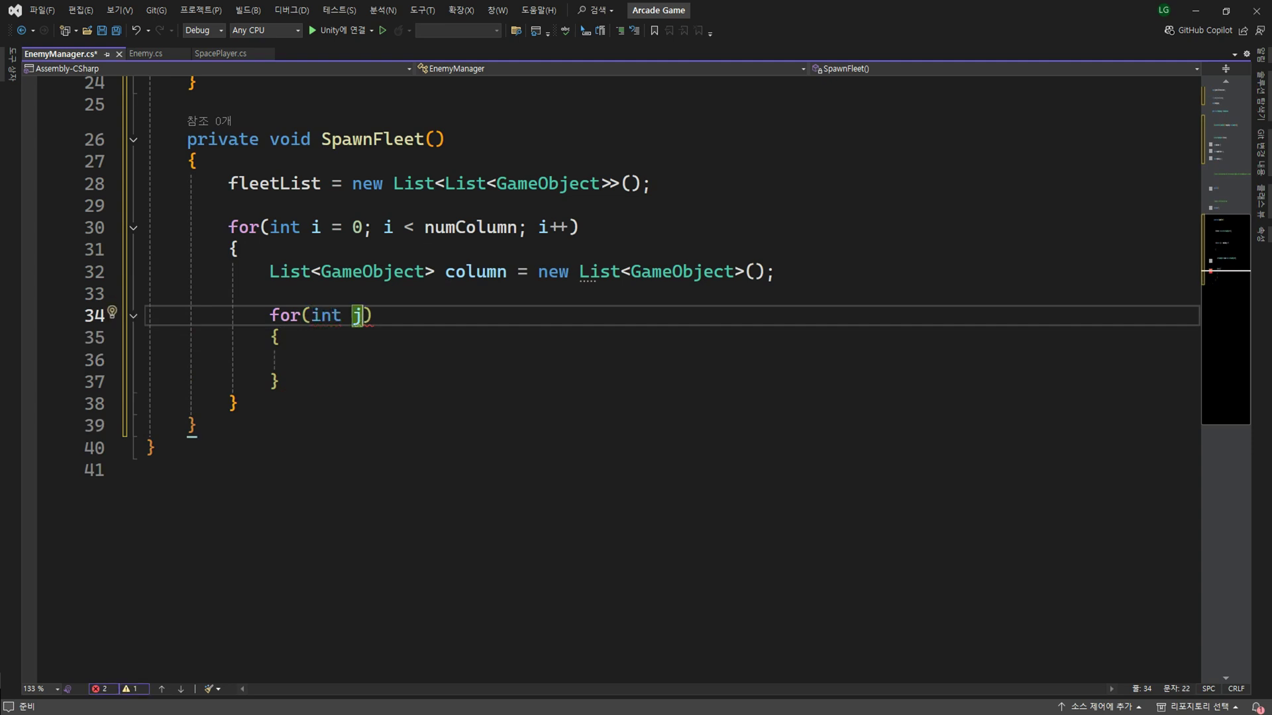
type(" = 0; j < e")
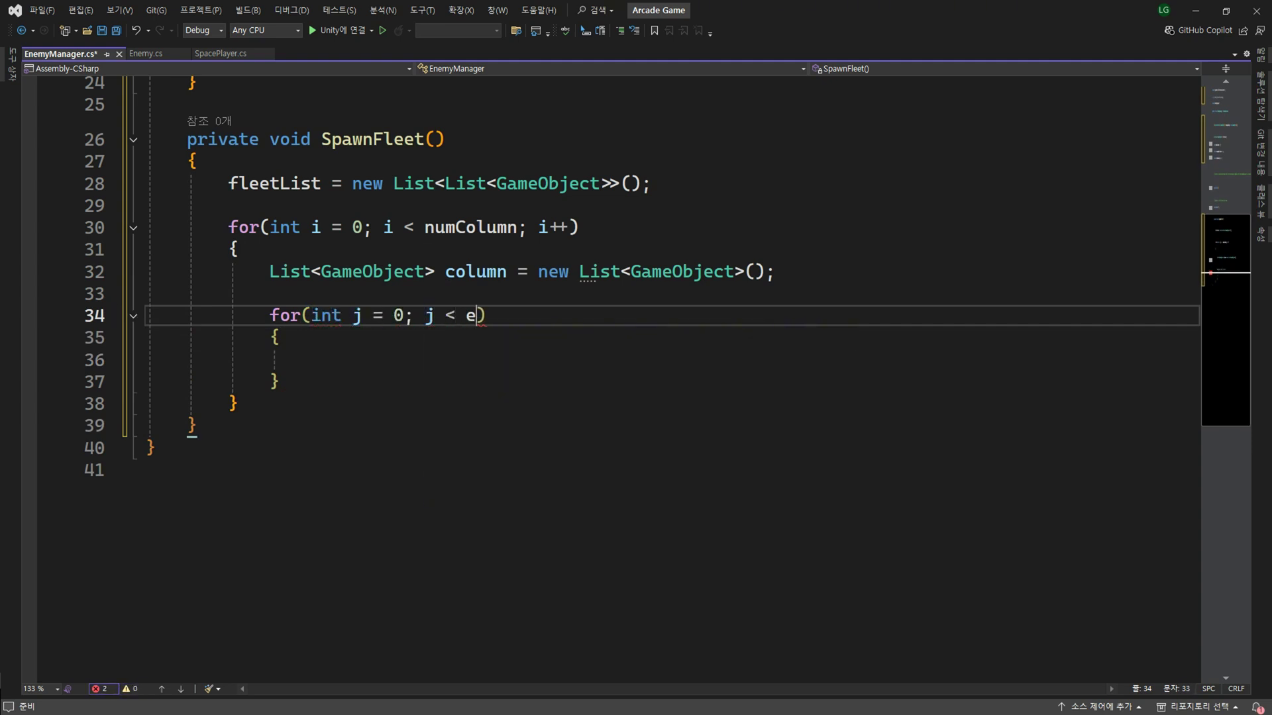
type("nemyLinUp.Length; j")
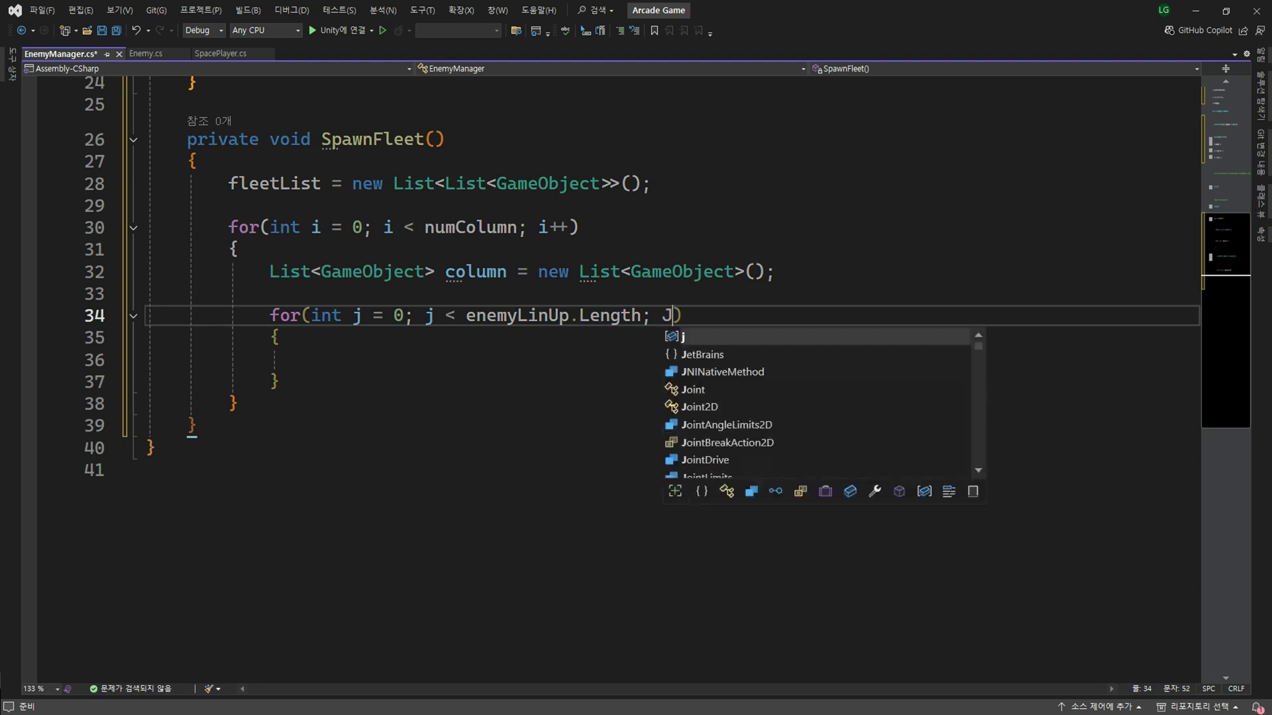
type("++")
left_click(310, 360)
type("GameObject ")
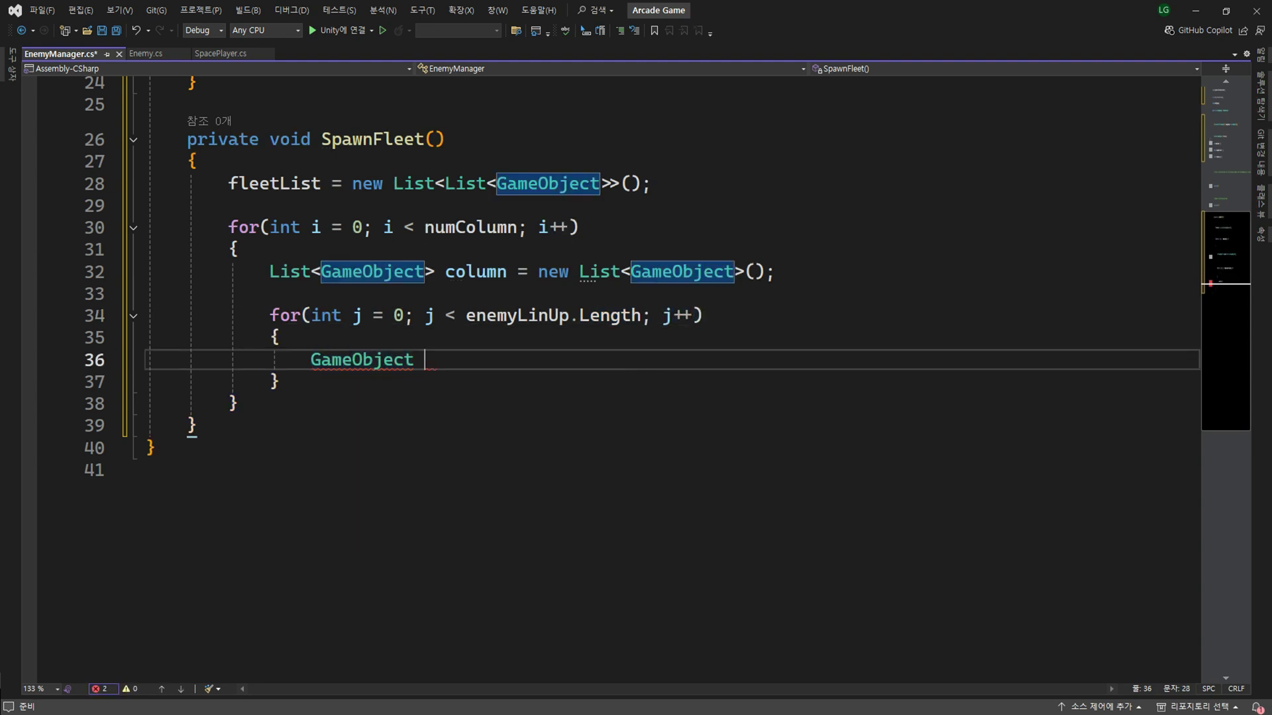
type("enemy = I")
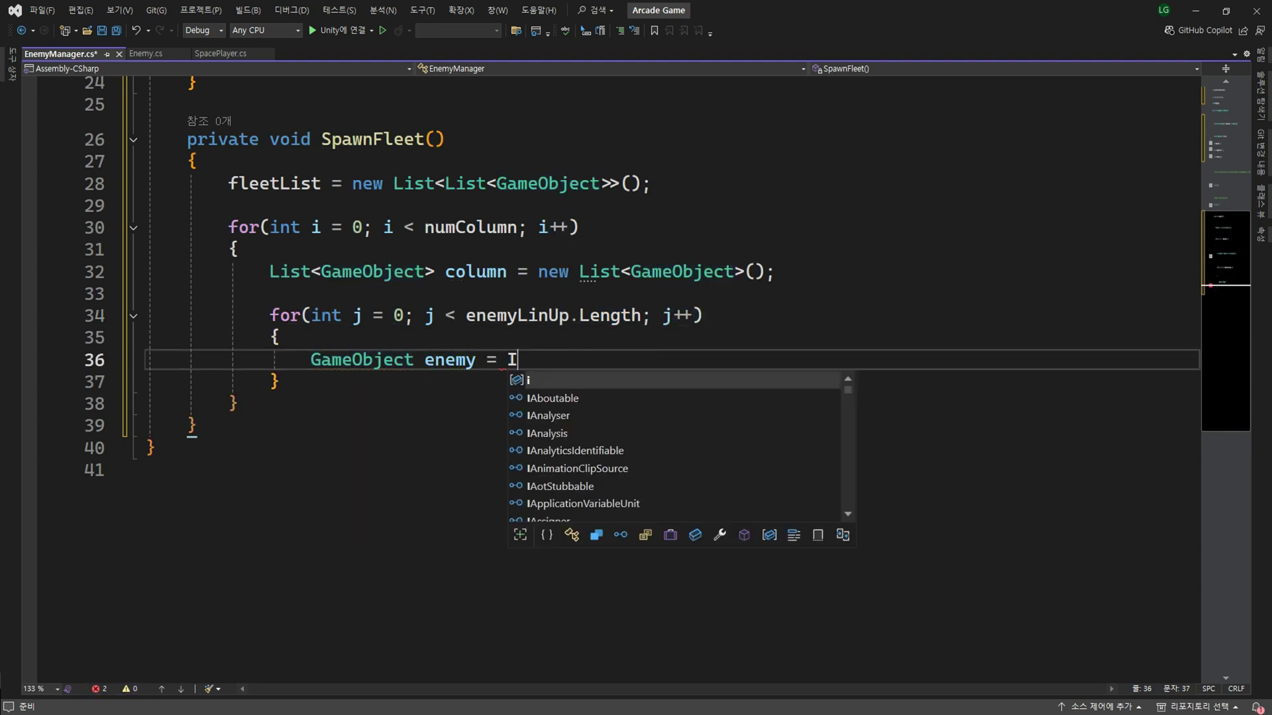
type("nstanti")
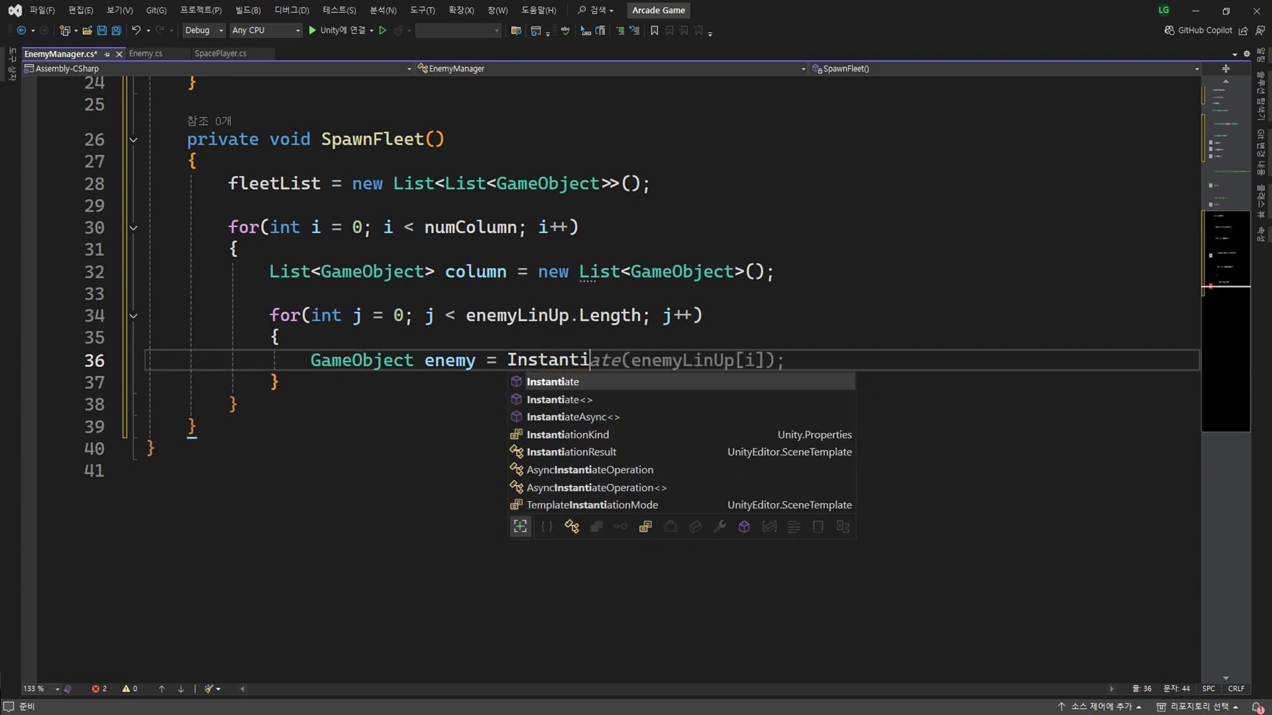
key("Tab")
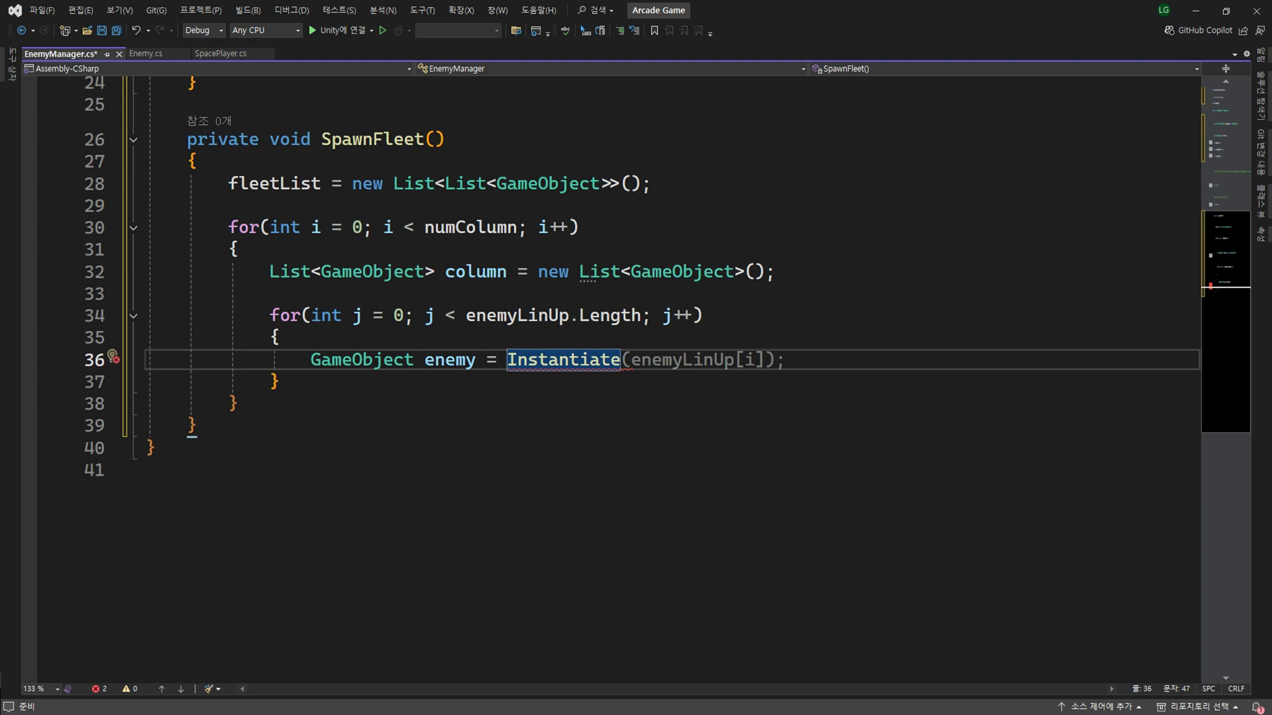
key("Tab")
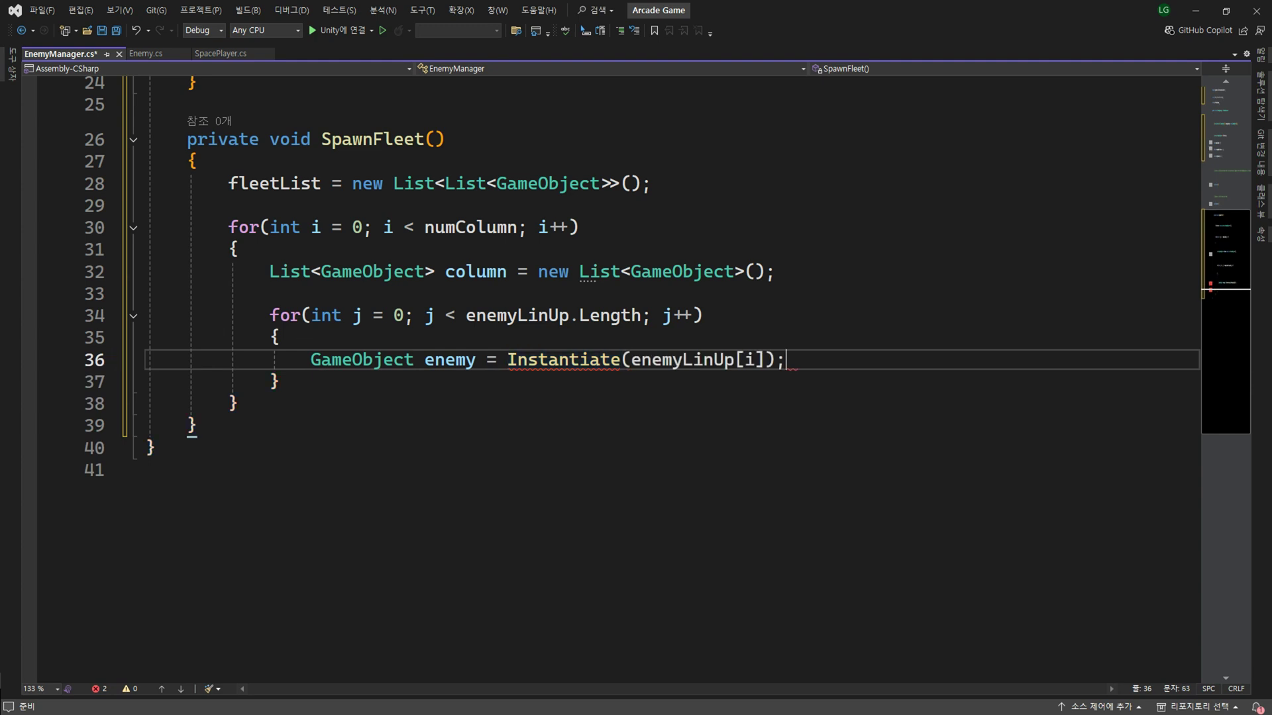
- Change the Instantiate index to enemyLinUp[j], add column.Add(enemy), and write a //배치 comment
double_click(740, 359)
key("BackSpace")
type("j")
key("End")
key("Return")
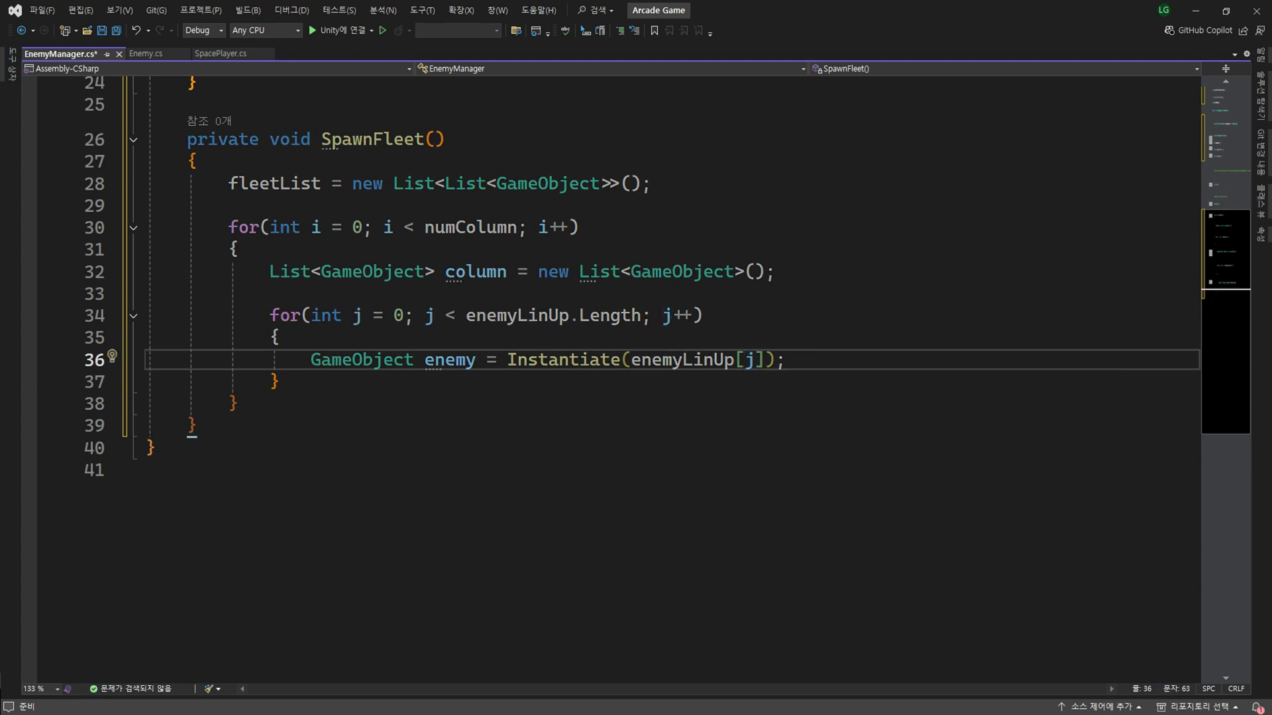
type("column")
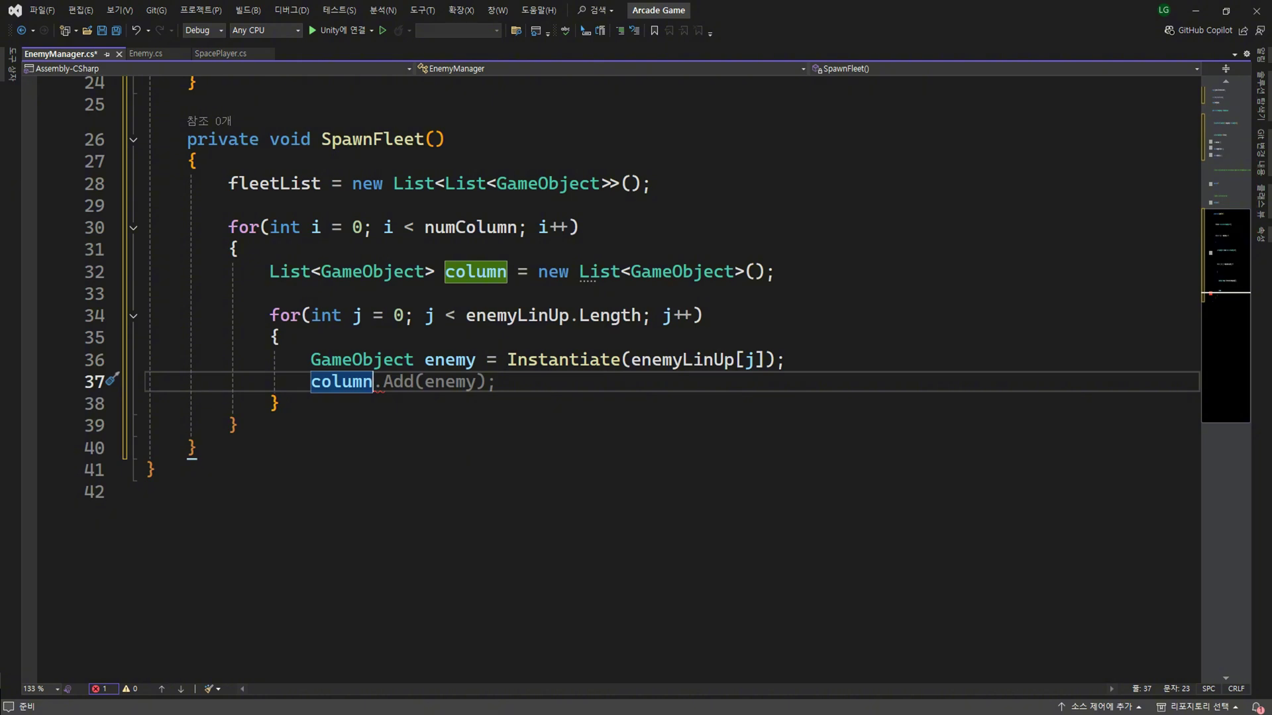
key("Tab")
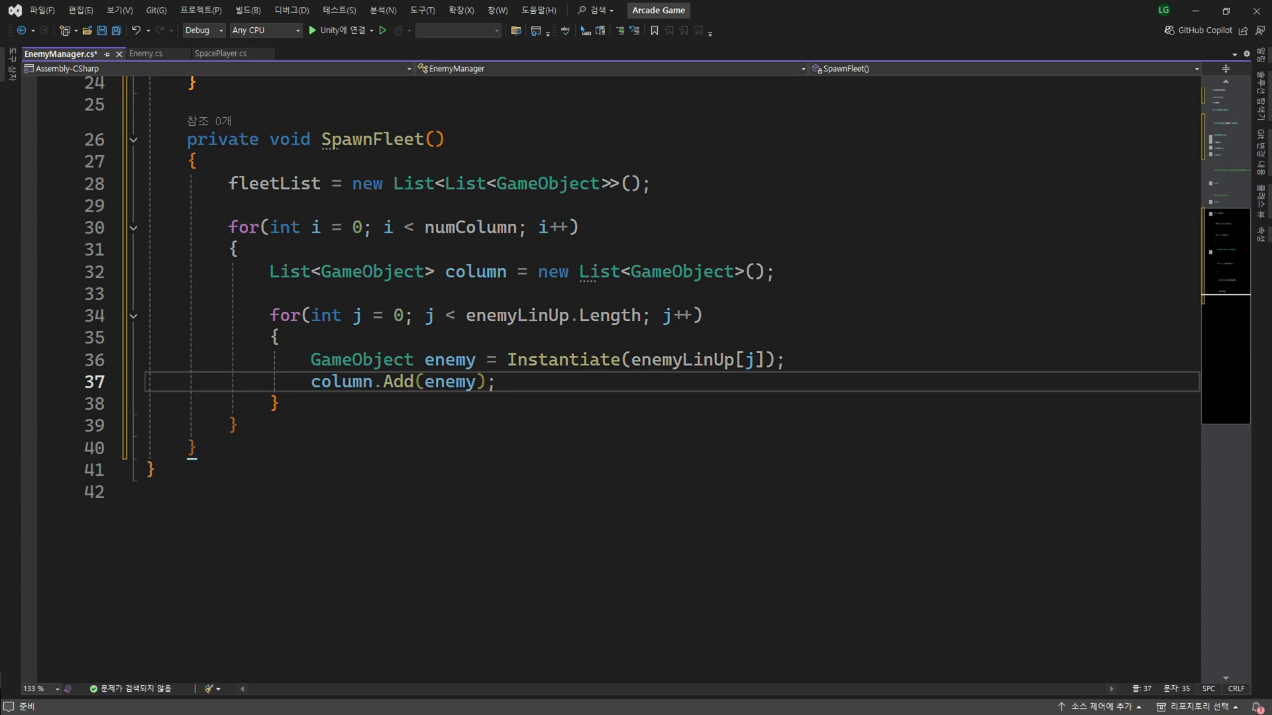
key("Return")
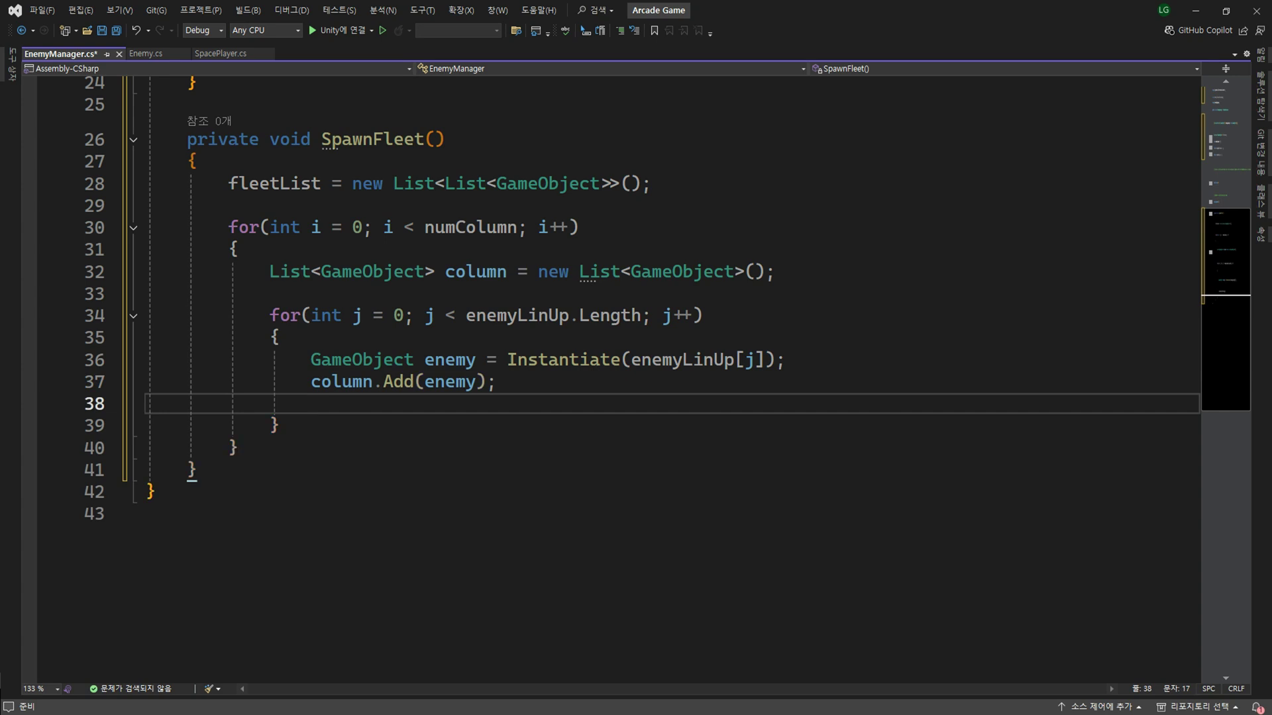
type("//배치")
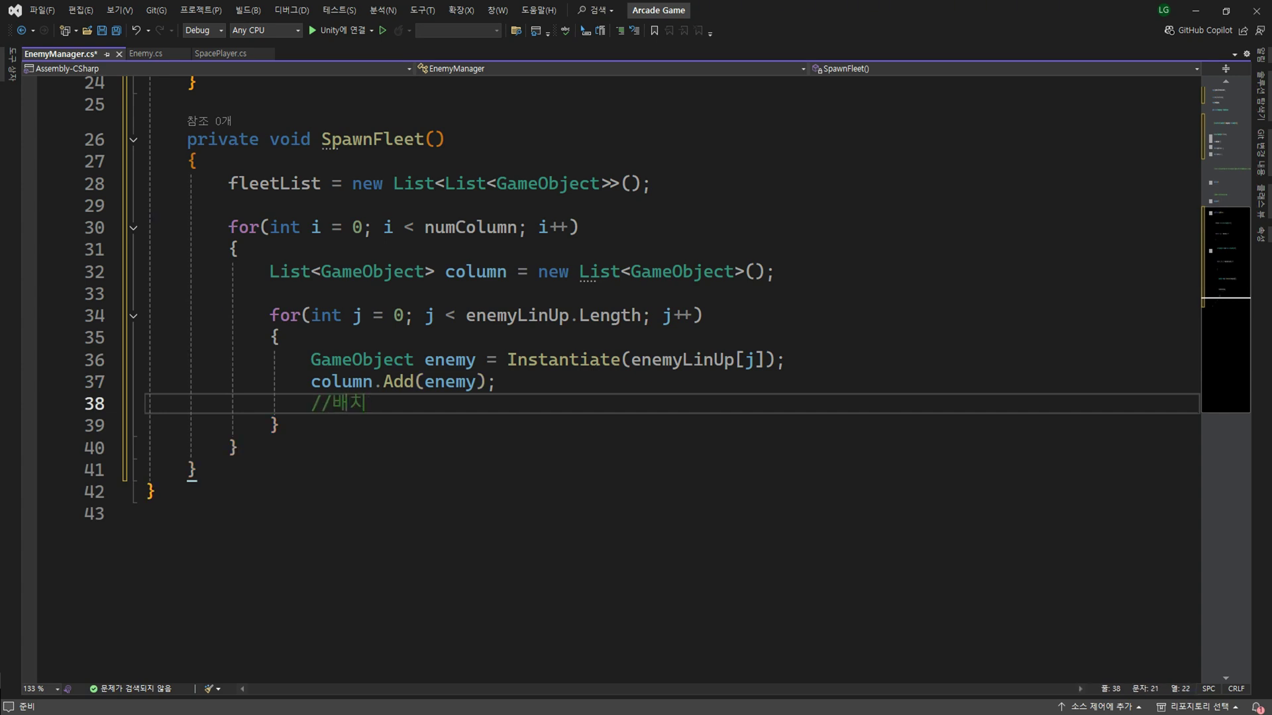
- Add fleetList.Add(column); after the inner loop closes
key("Down")
key("Return")
key("Return")
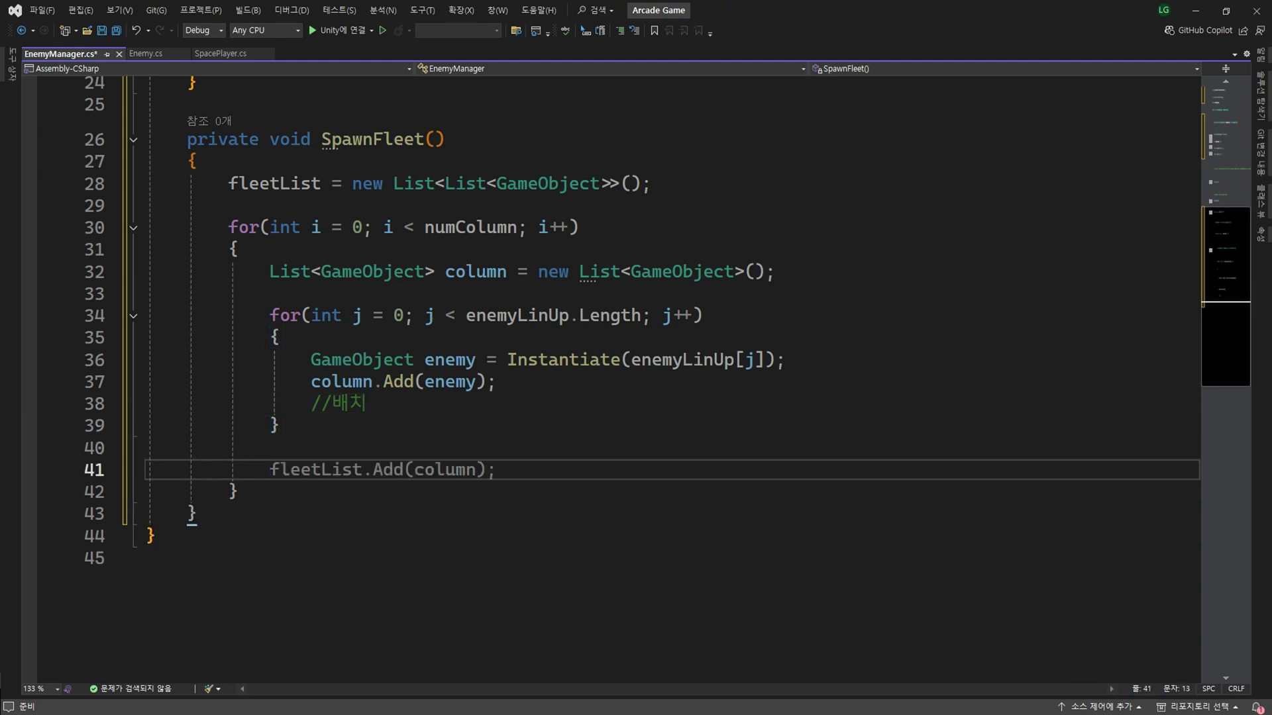
key("Tab")
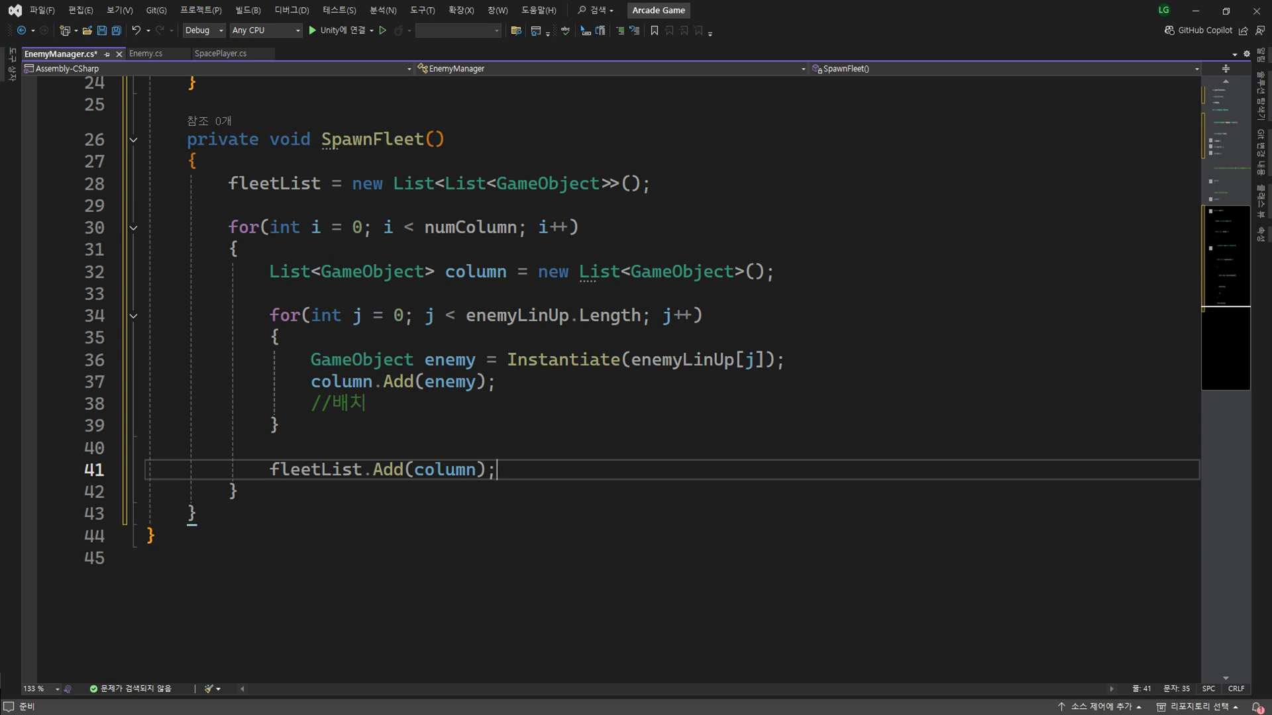
left_click(310, 398)
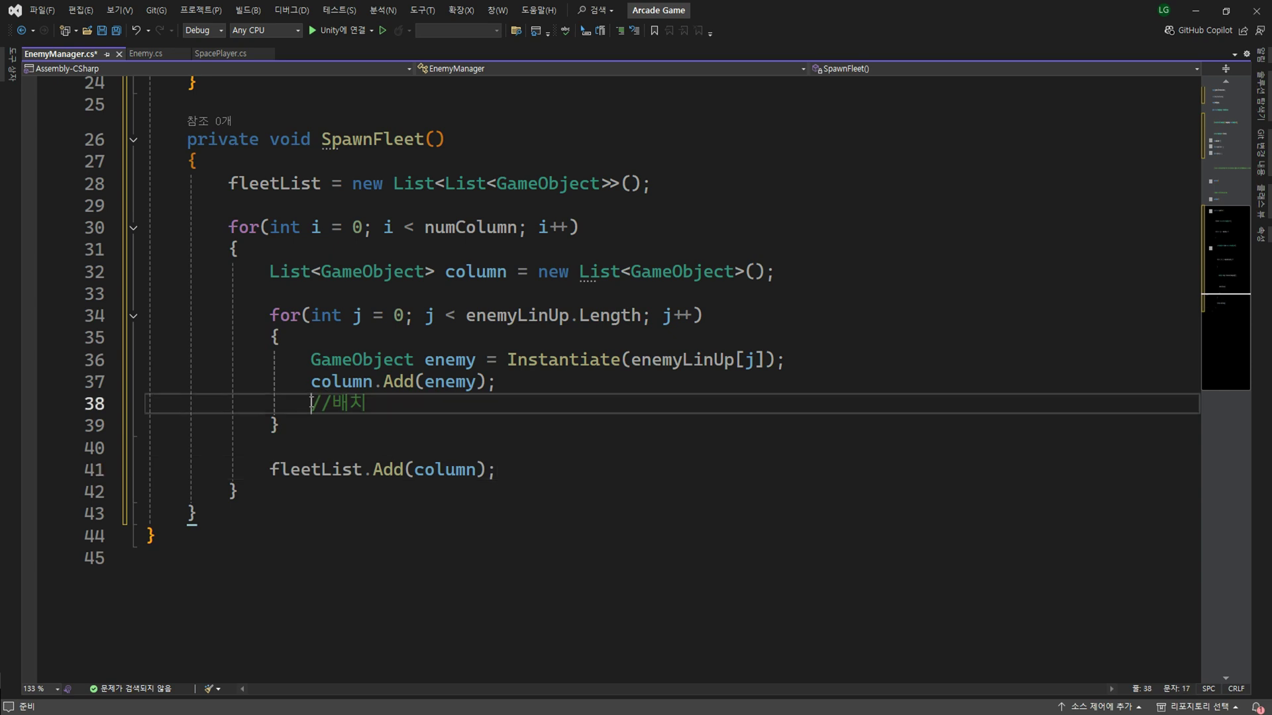
scroll(334, 254, "down", 4)
- Add an empty private void PositionEnemy() method with a brace body below SpawnFleet
left_click(334, 253)
scroll(334, 254, "down", 3)
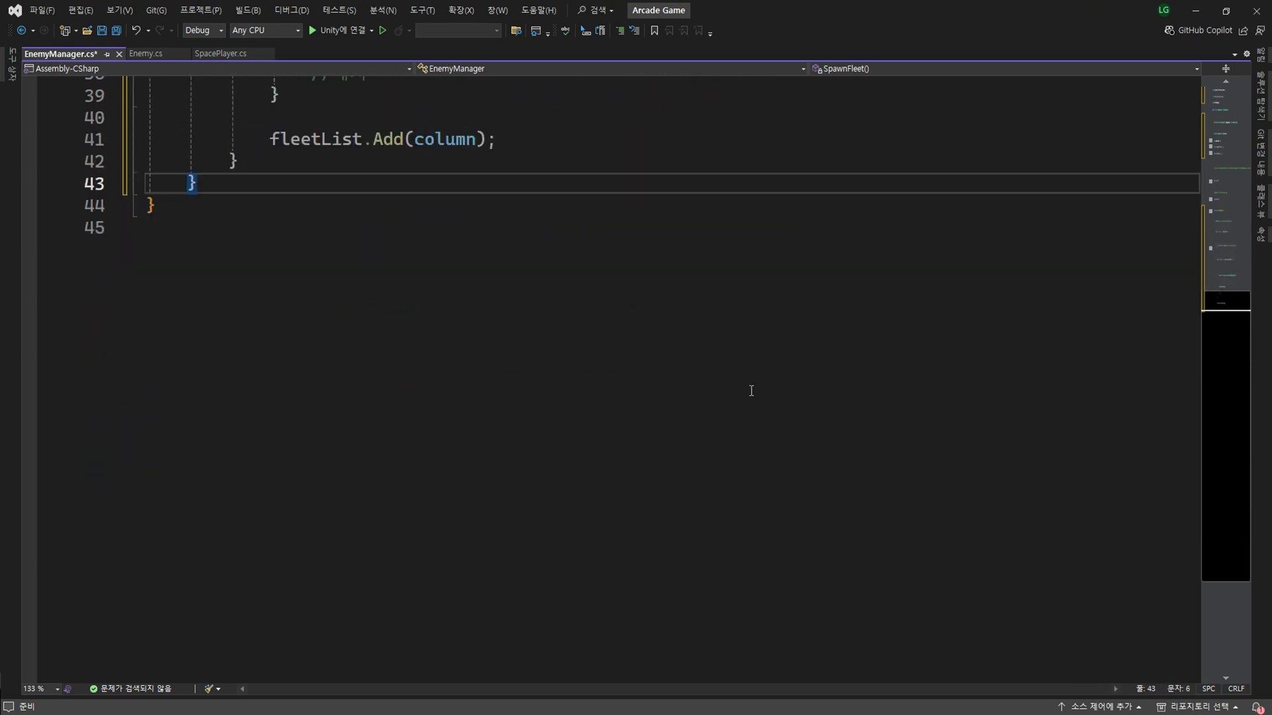
key("Return")
key("Return")
type("pri")
key("Tab")
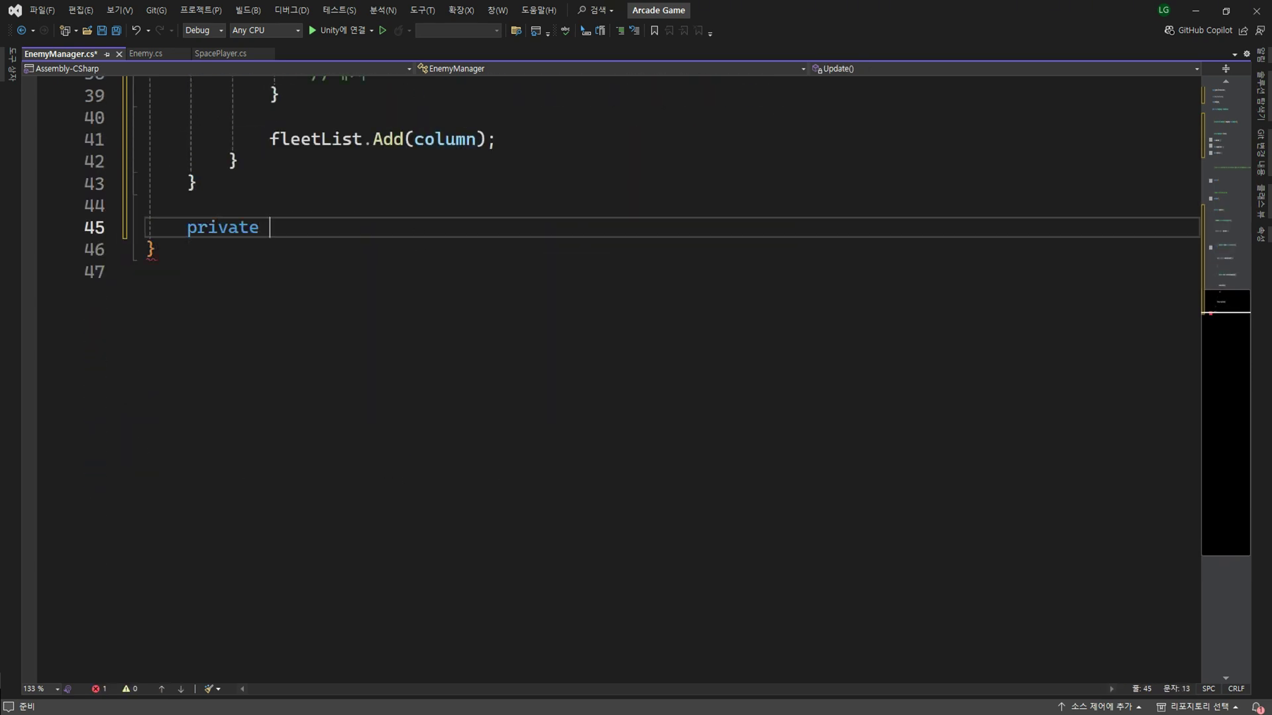
type("void PositionE")
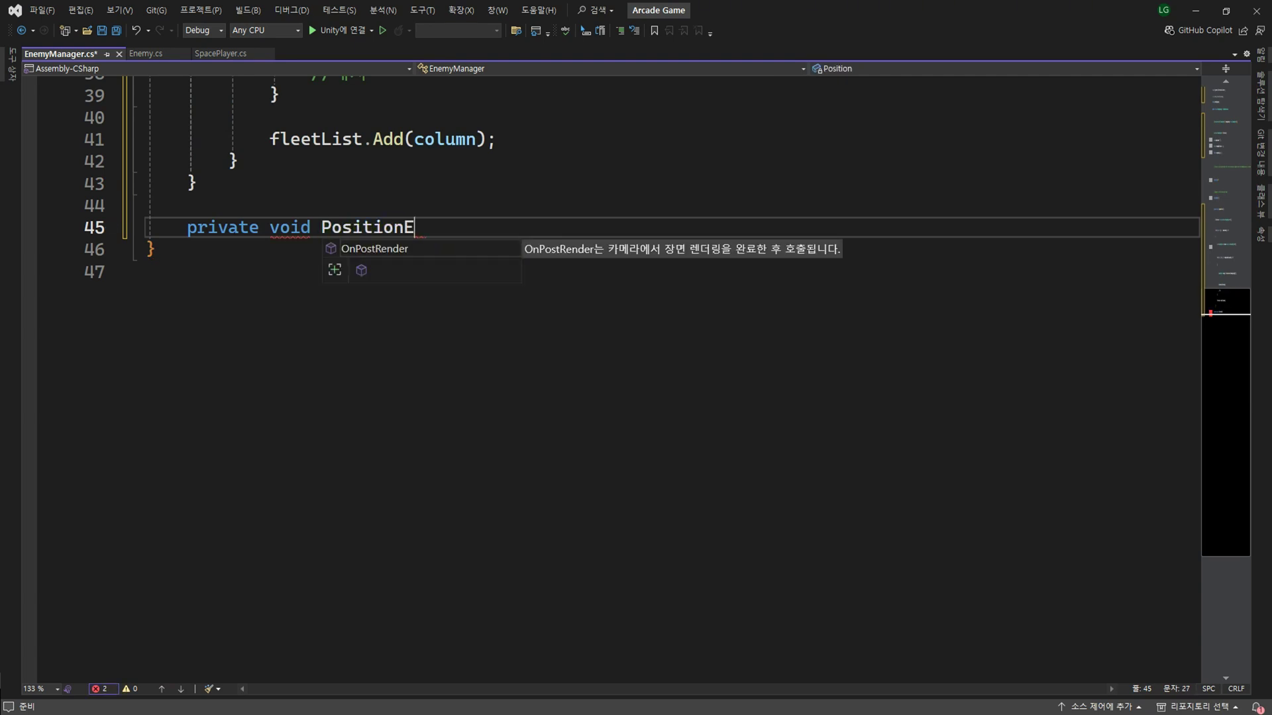
type("nemy()")
key("Return")
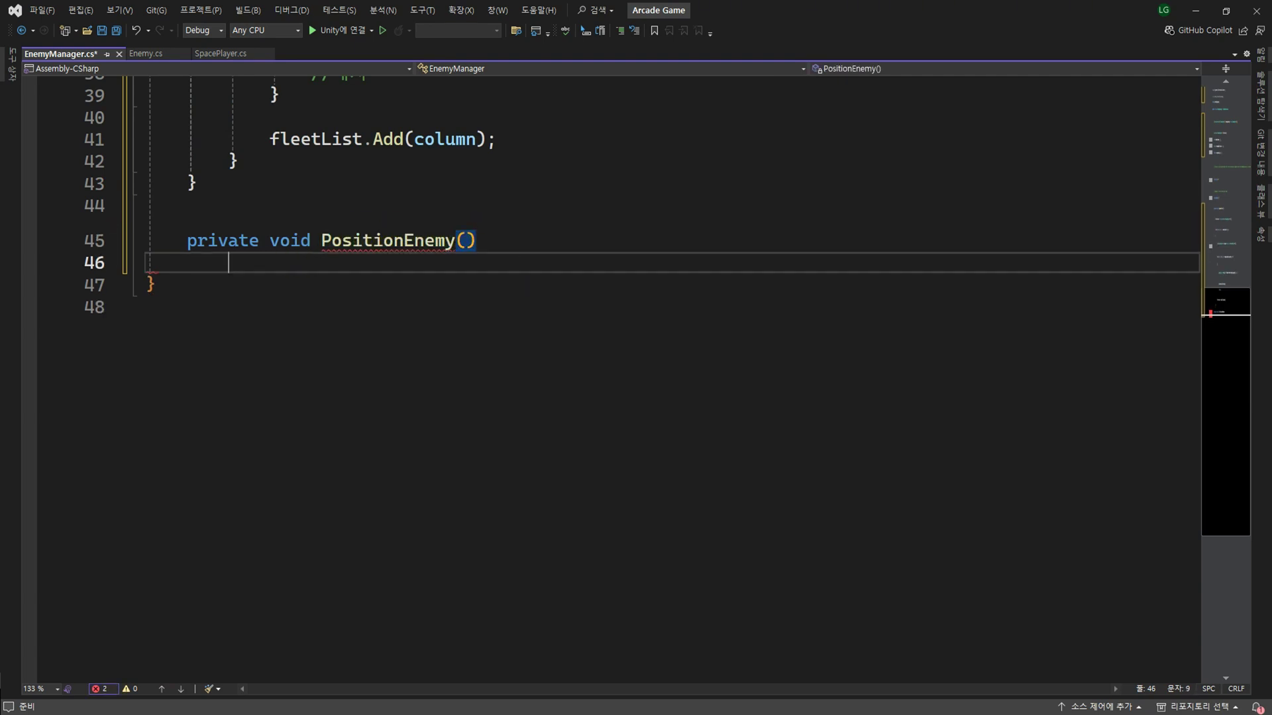
type("{")
key("Return")
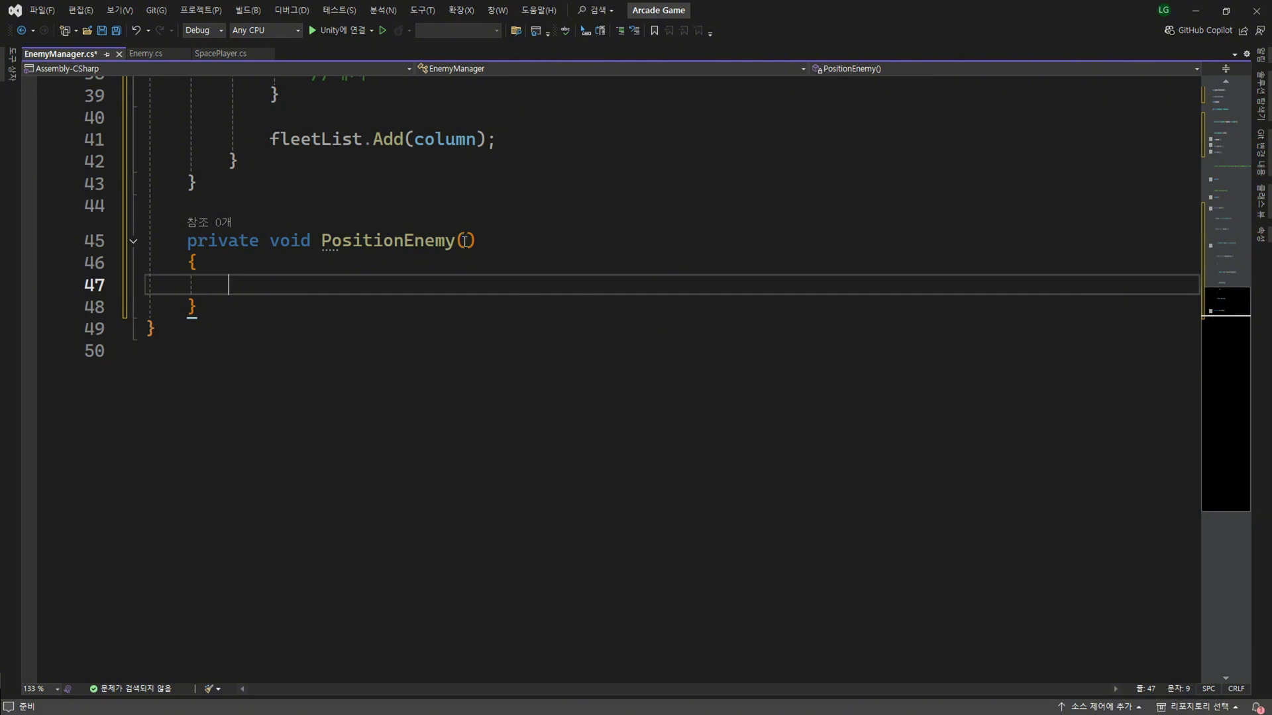
- Give PositionEnemy the parameters GameObject enemy, int column, int row
left_click(465, 241)
scroll(1061, 369, "up", 3)
left_click_drag(424, 228, 476, 228)
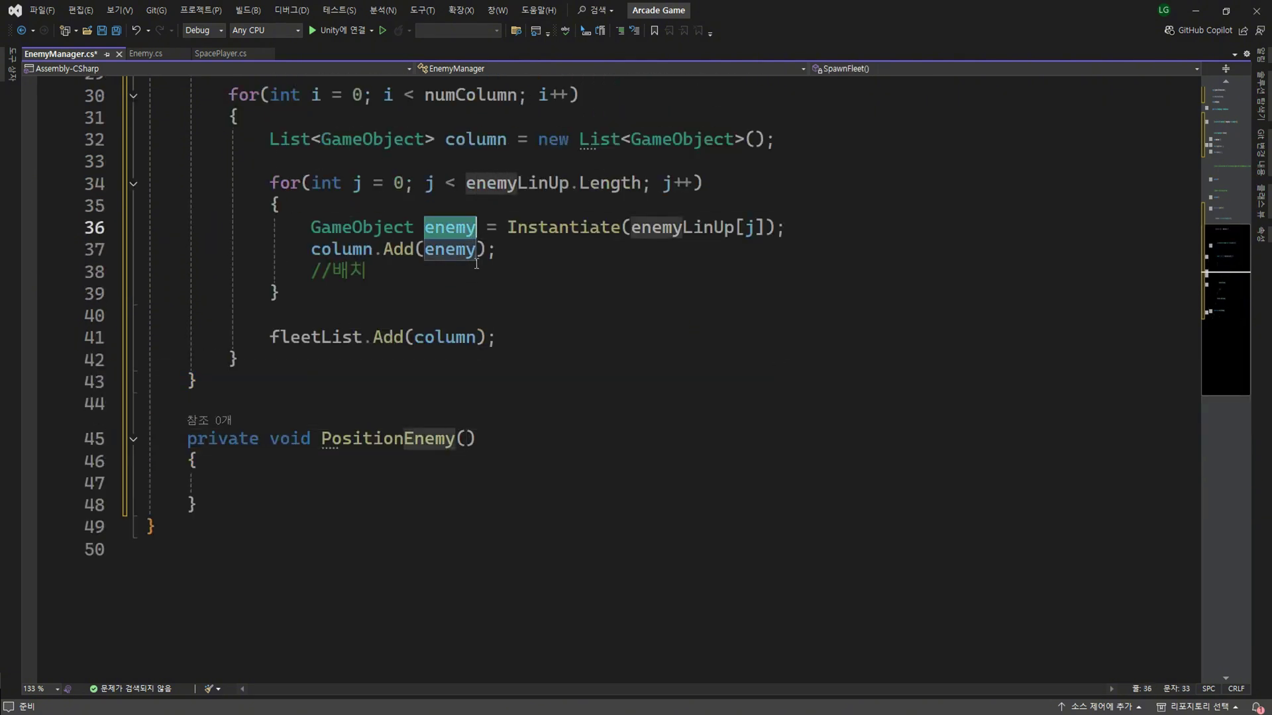
left_click(465, 438)
type("GameObject ")
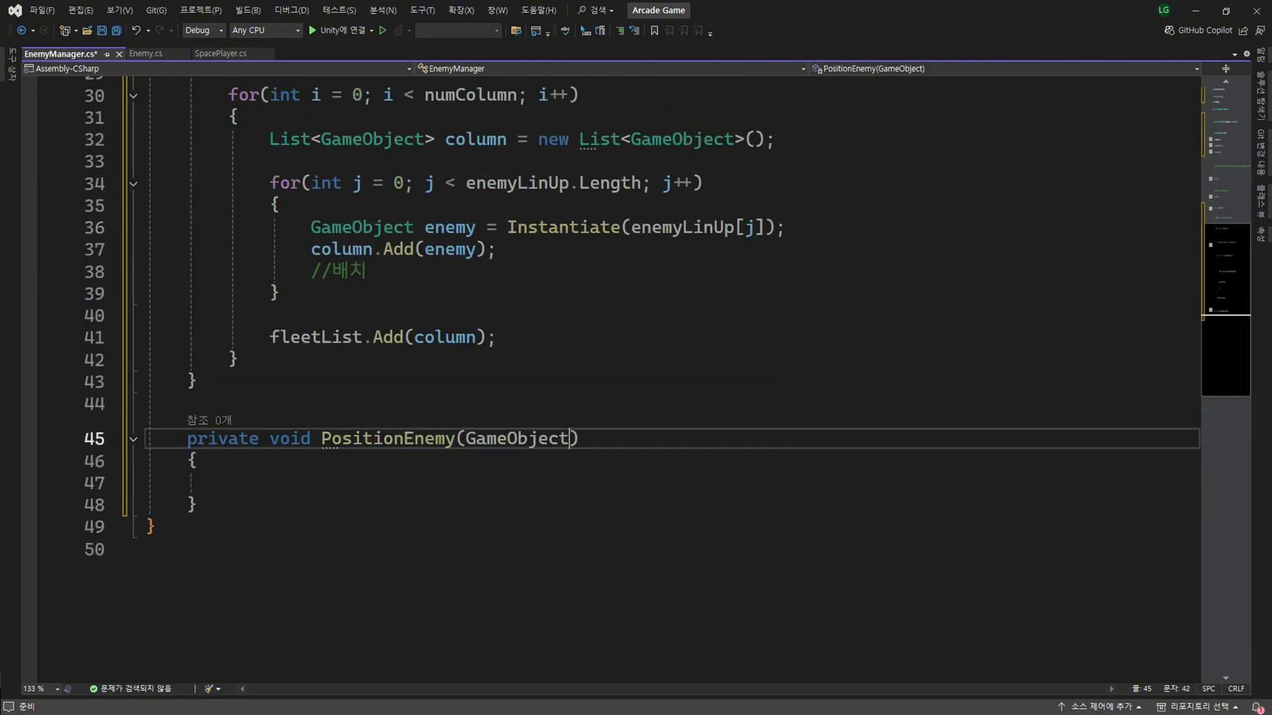
type("enemy")
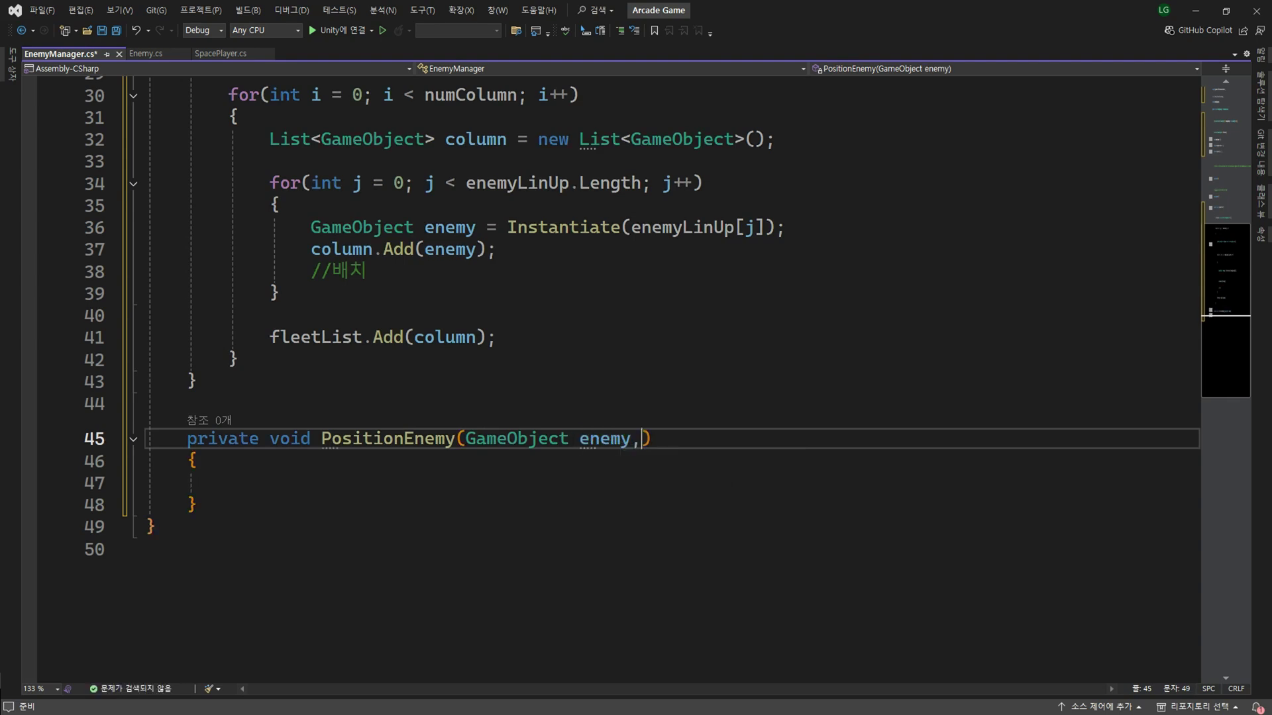
type(", int column")
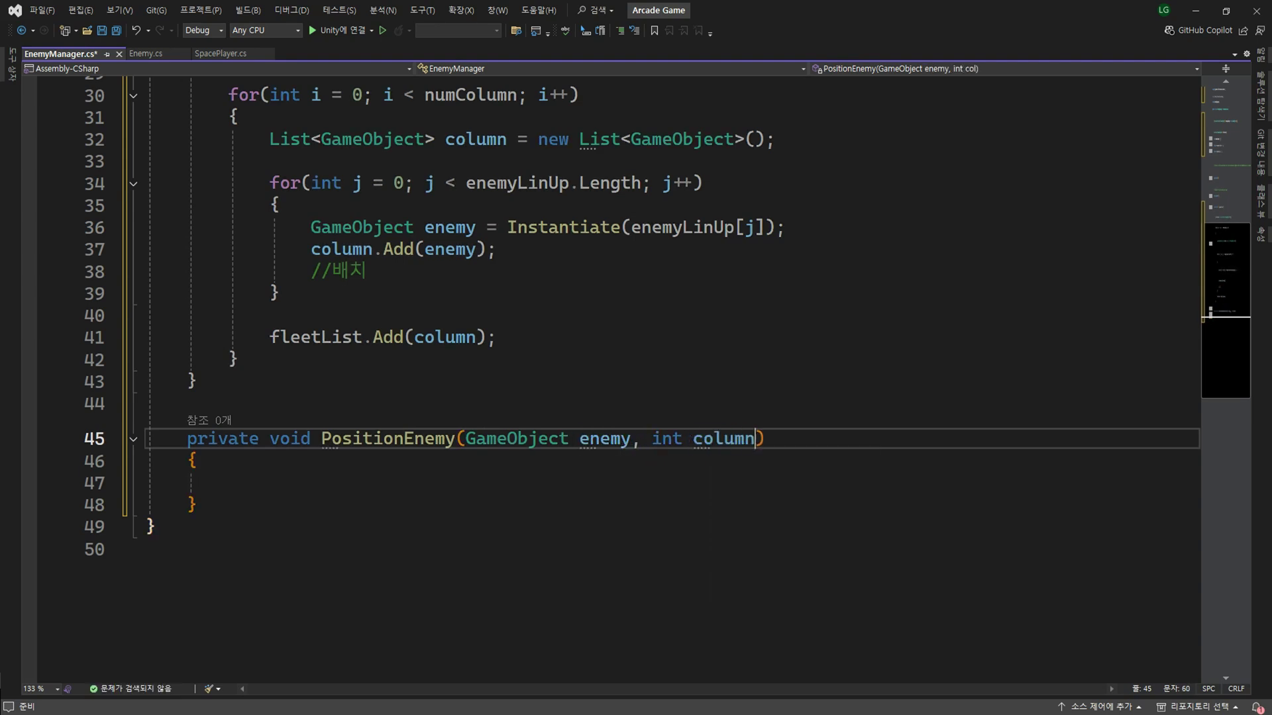
type(", int ")
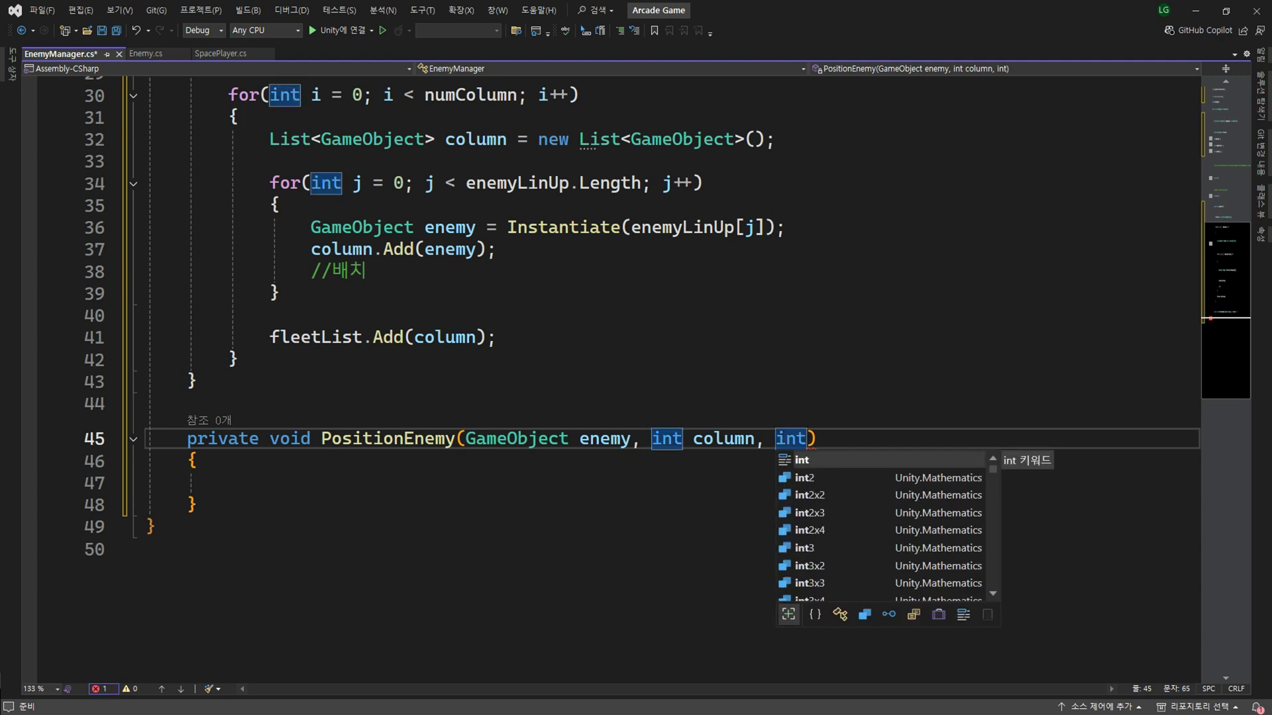
type("row")
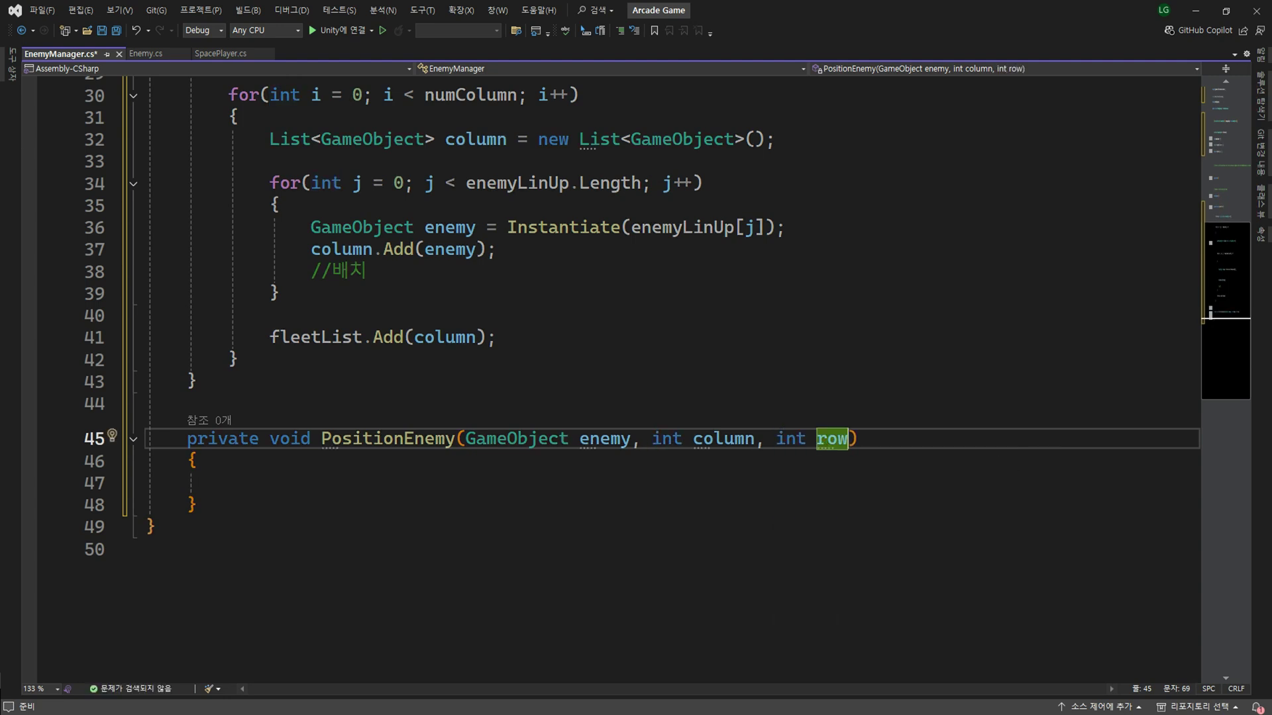
key("Down")
key("Down")
scroll(1007, 389, "down", 2)
- Declare float offsetX and offsetY in PositionEnemy, both initialised to 1
scroll(1008, 393, "down", 2)
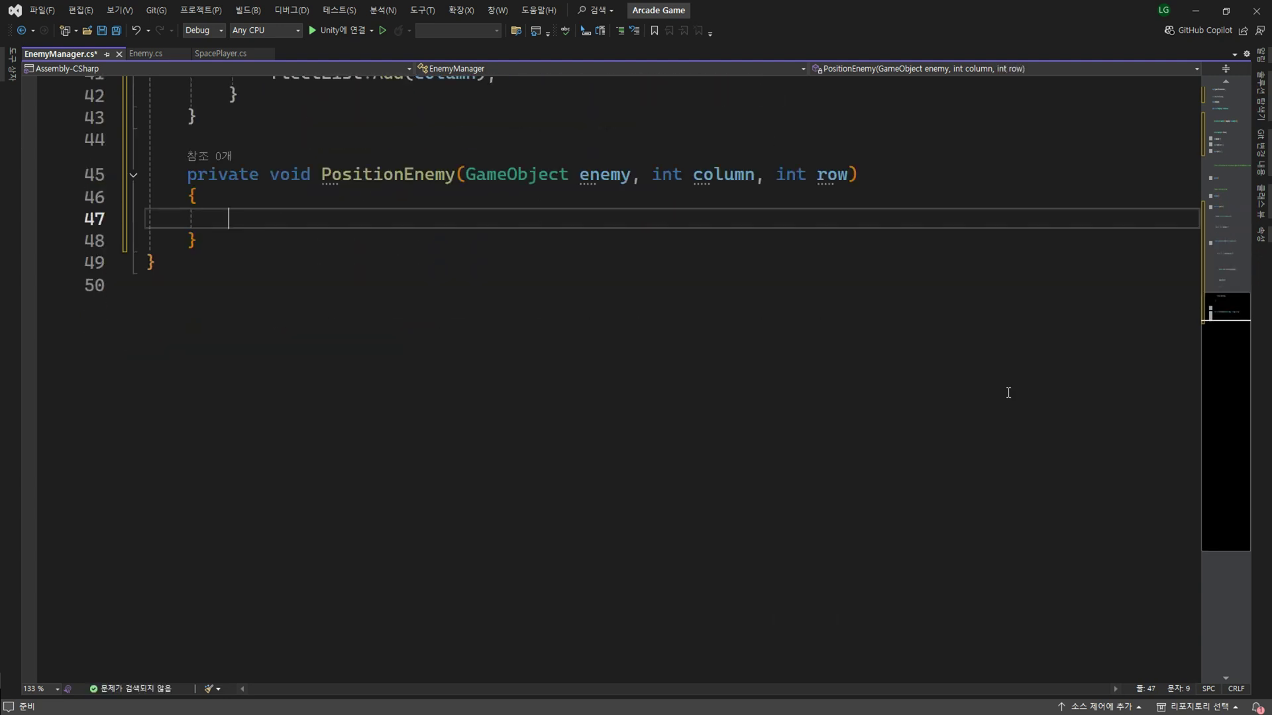
type("float offse")
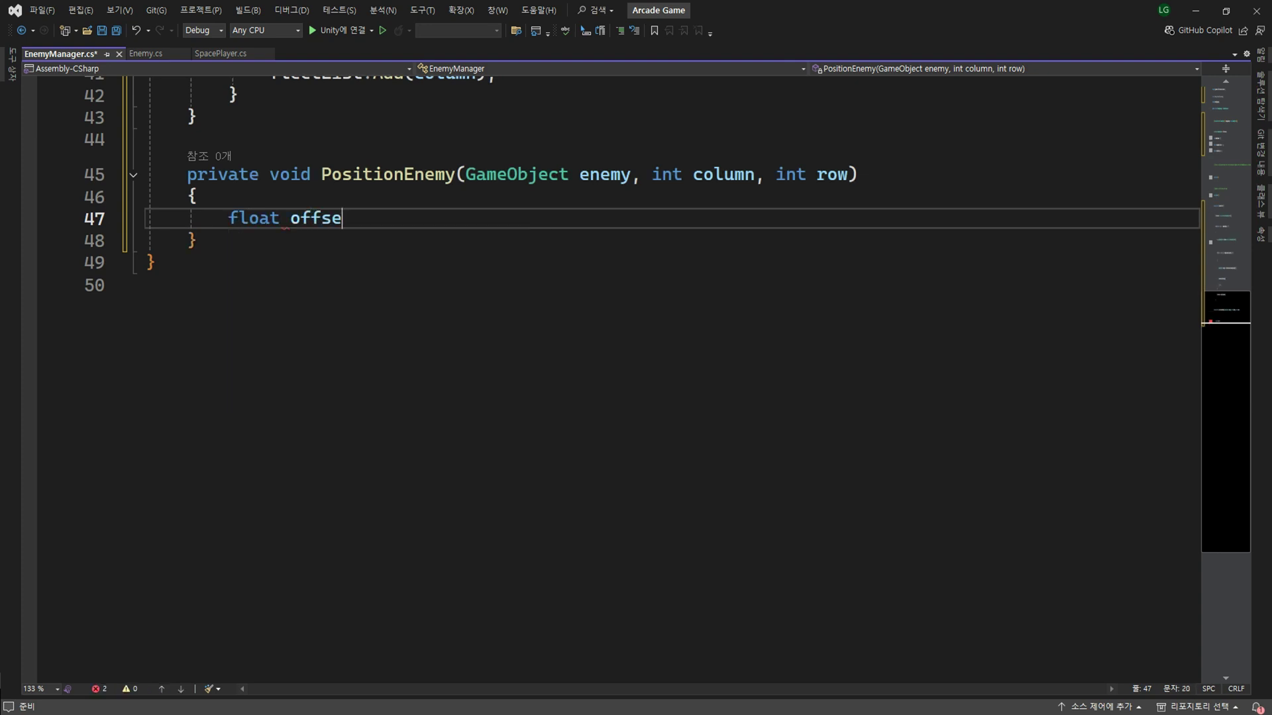
type("tX;")
key("Return")
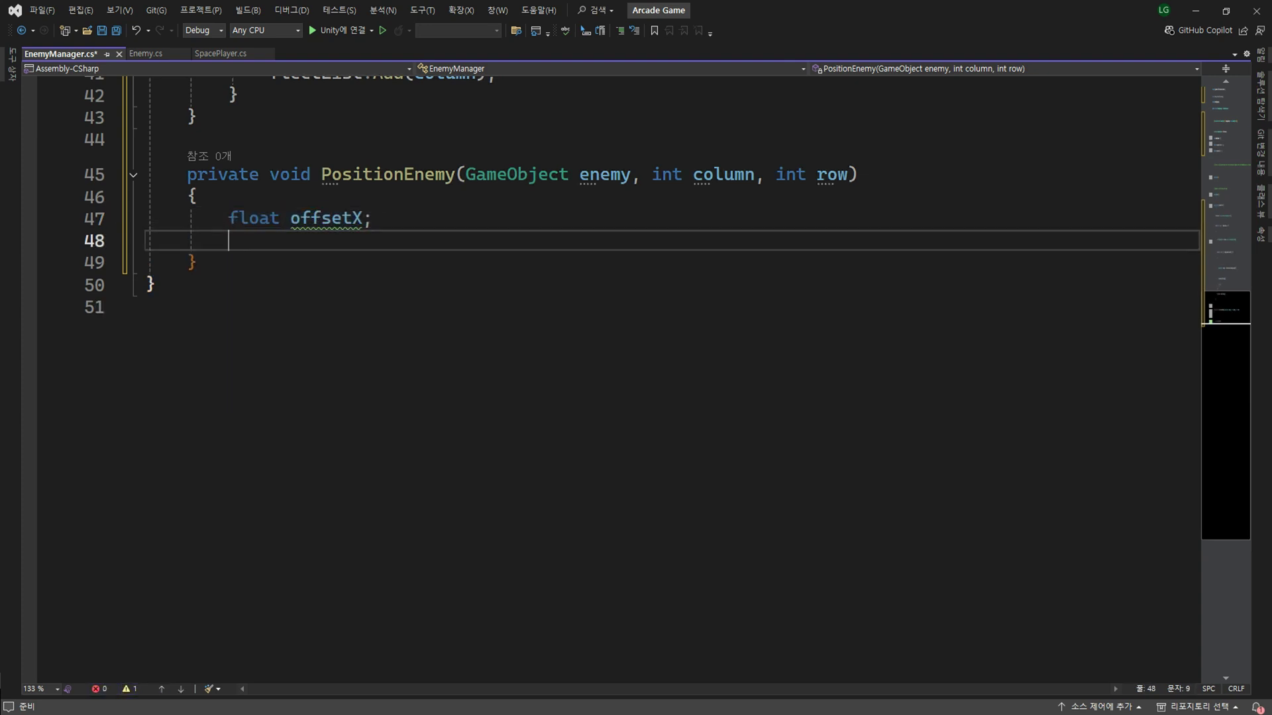
key("Tab")
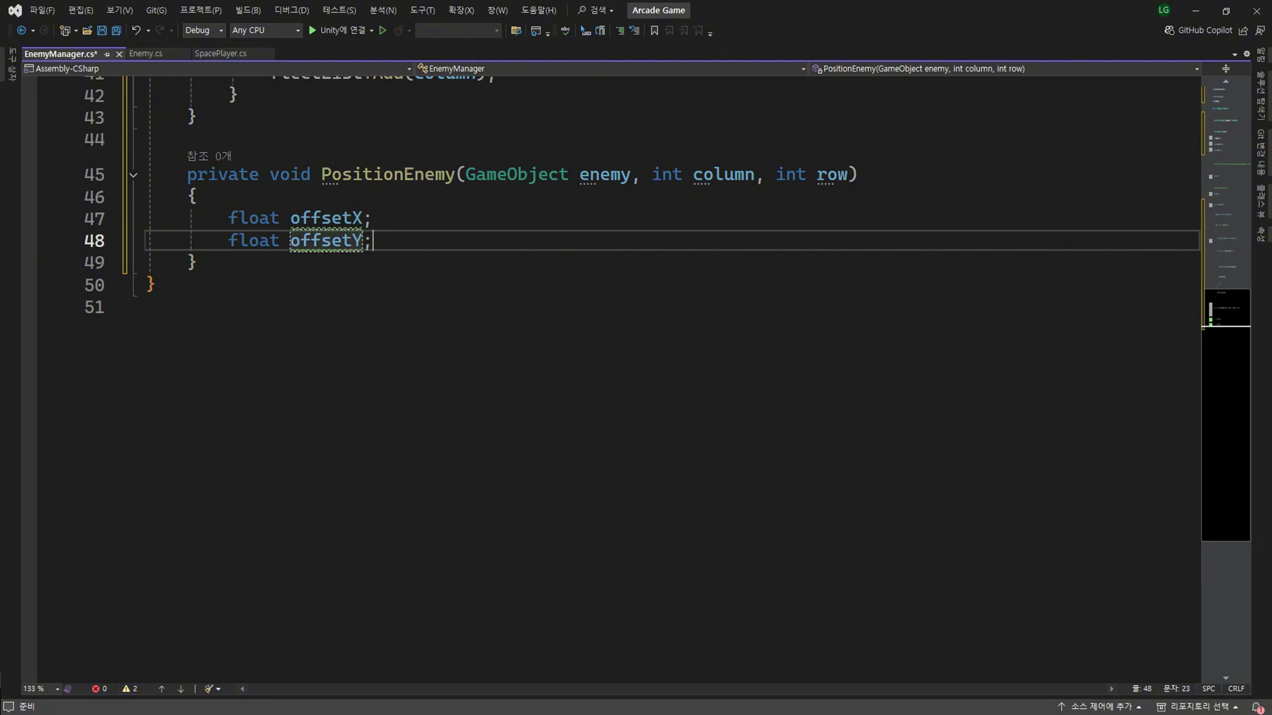
left_click(363, 218)
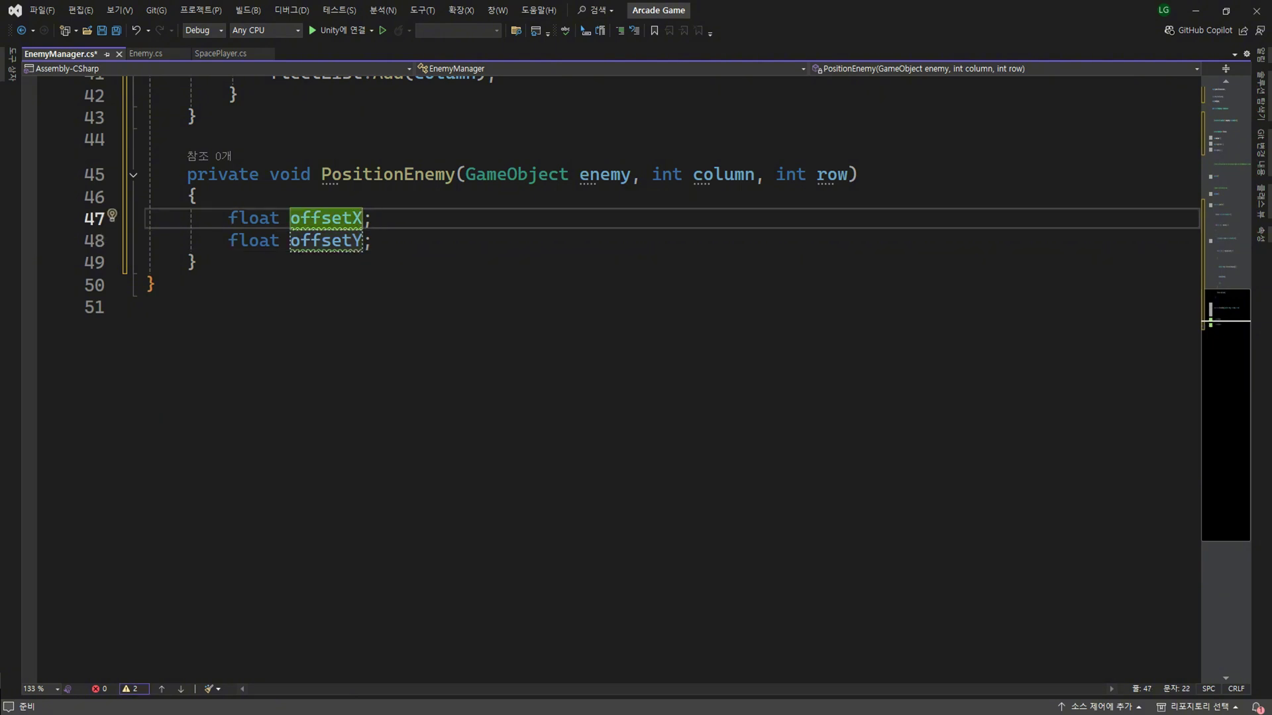
type("= 1")
left_click(363, 240)
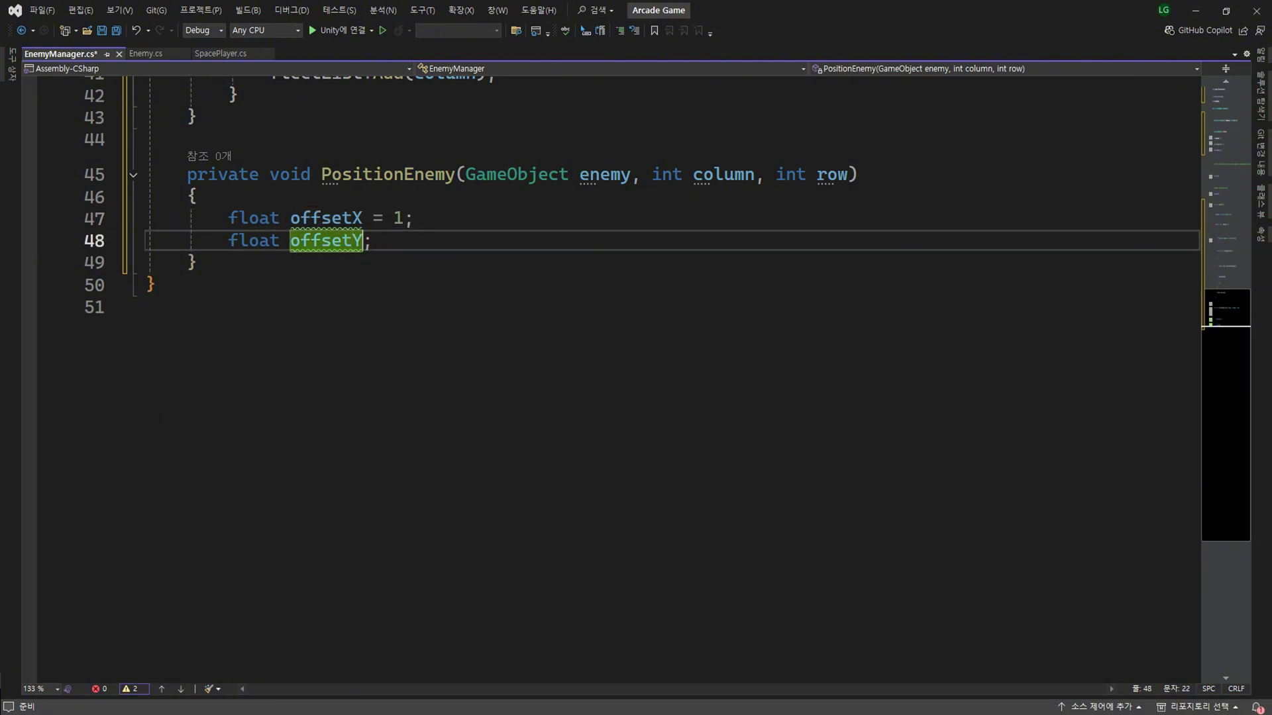
type("= 1")
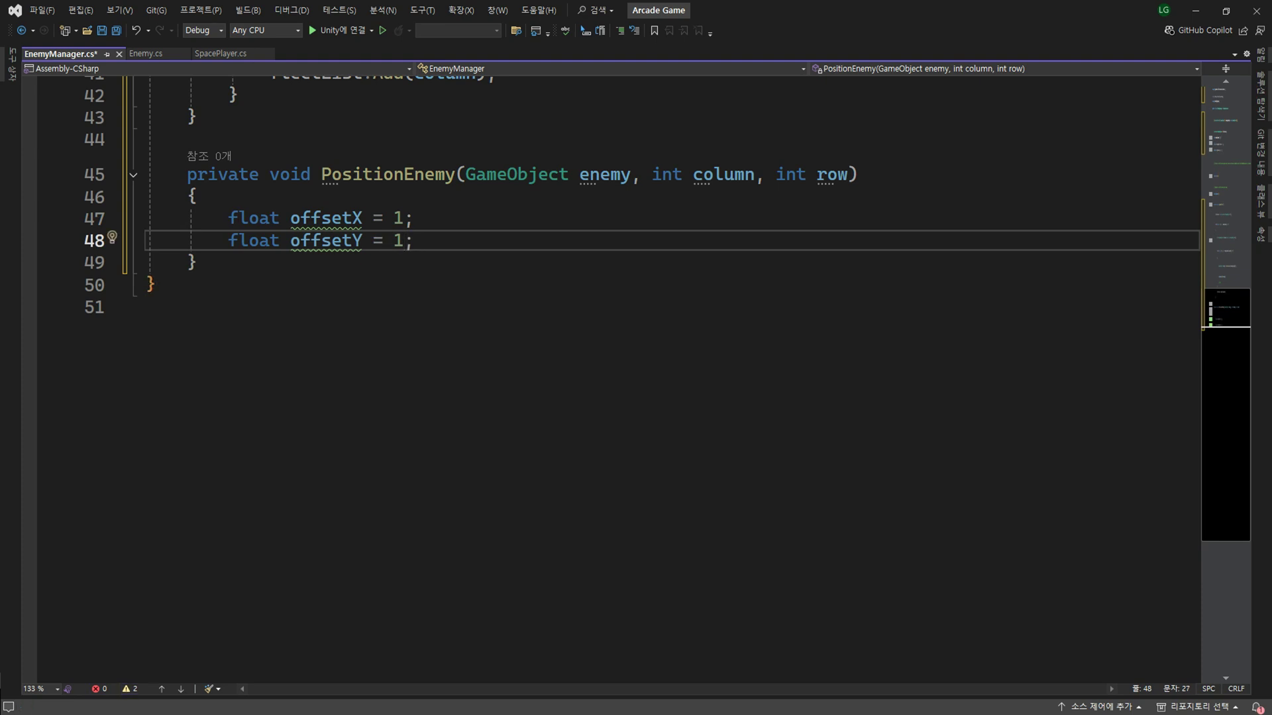
- Add float startX = transform.position.x + (-offsetX * (float)numColumn / 2);
key("Return")
key("Return")
type("float star")
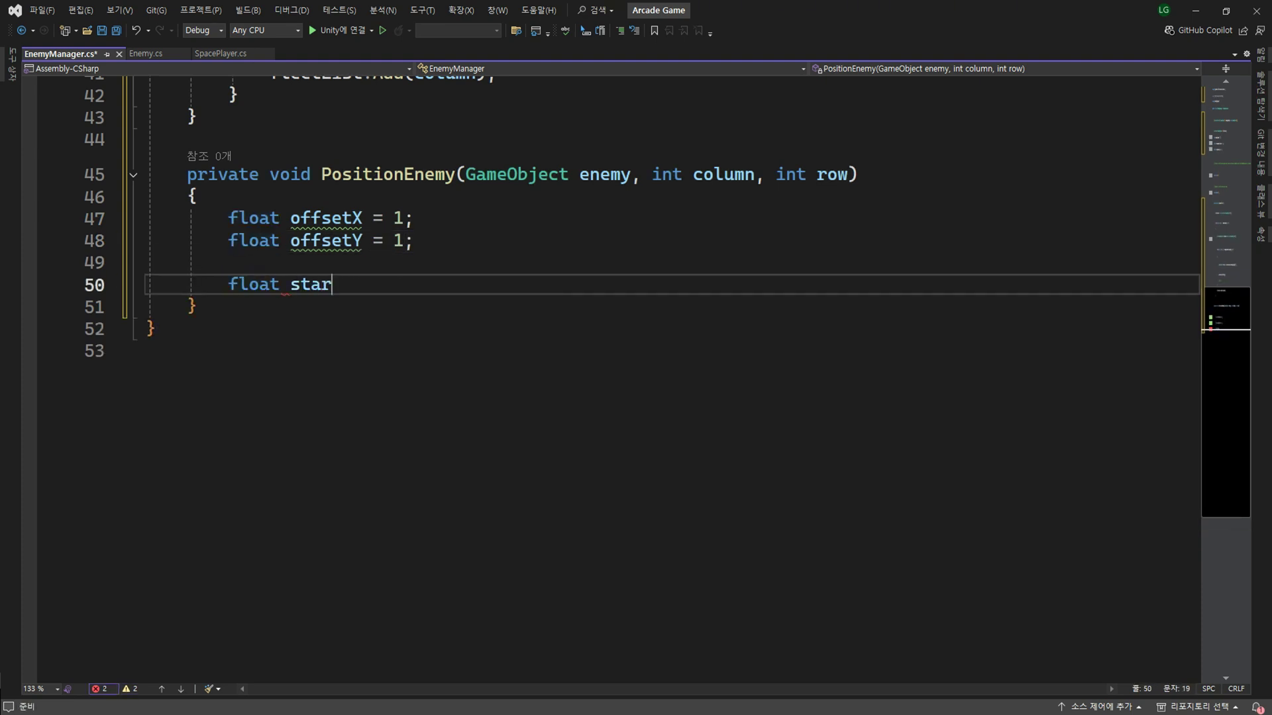
type("tX = t")
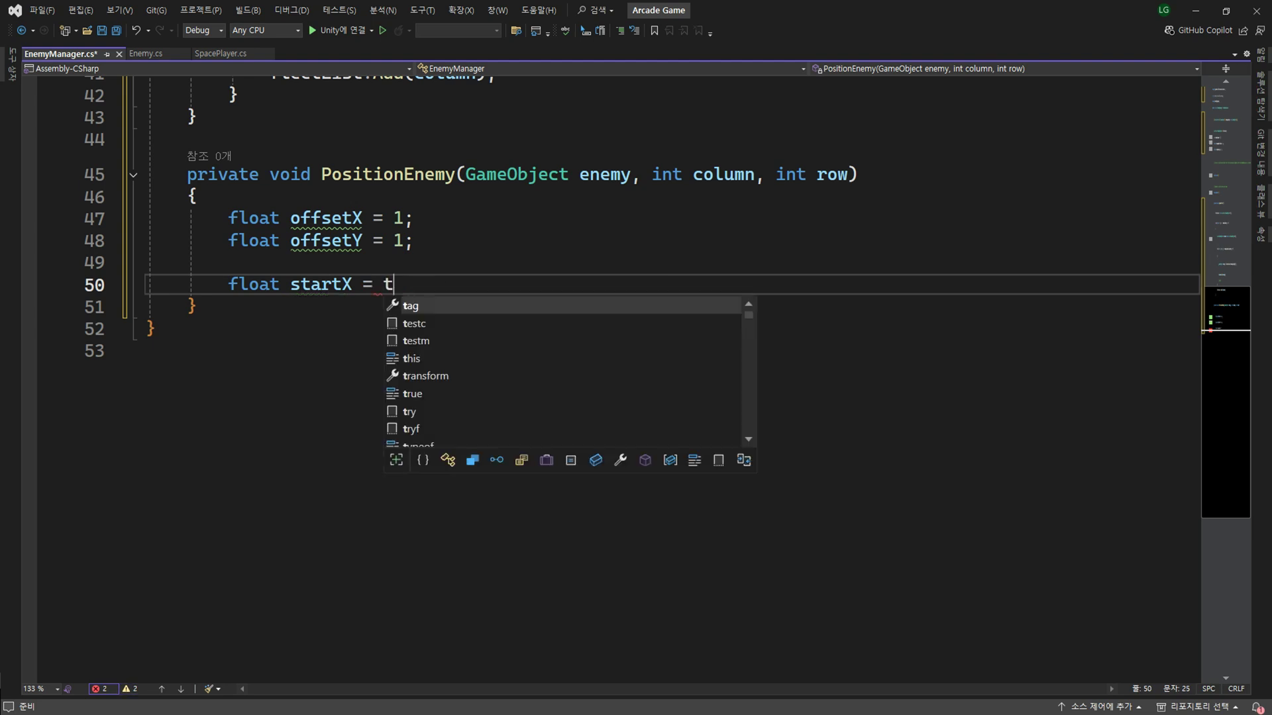
type("ransform.po")
key("Tab")
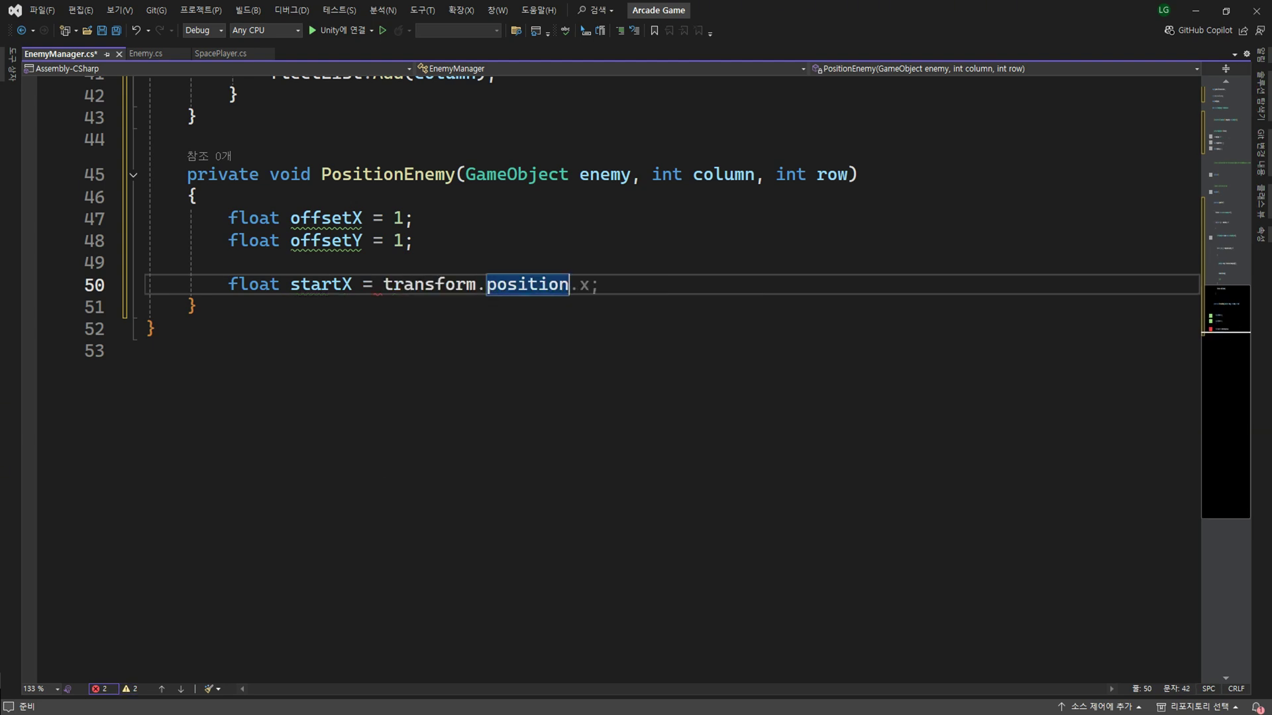
type(".x ")
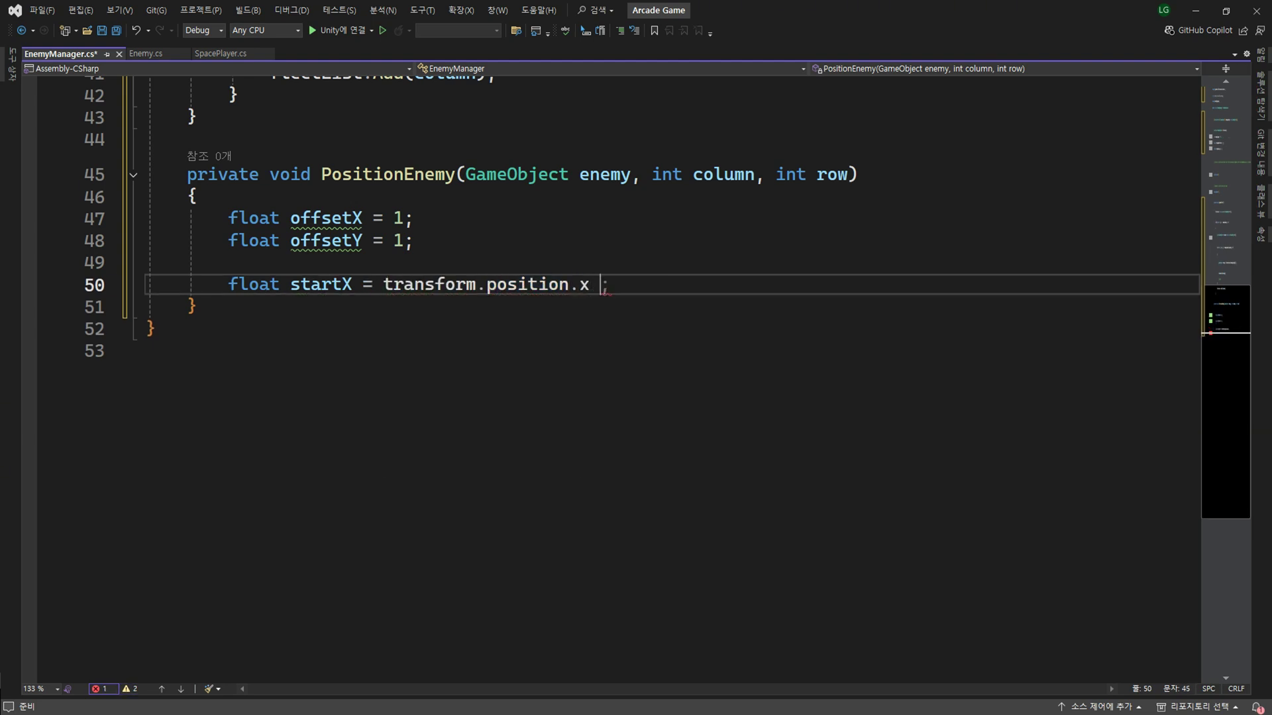
type("+ (")
type("of")
key("Tab")
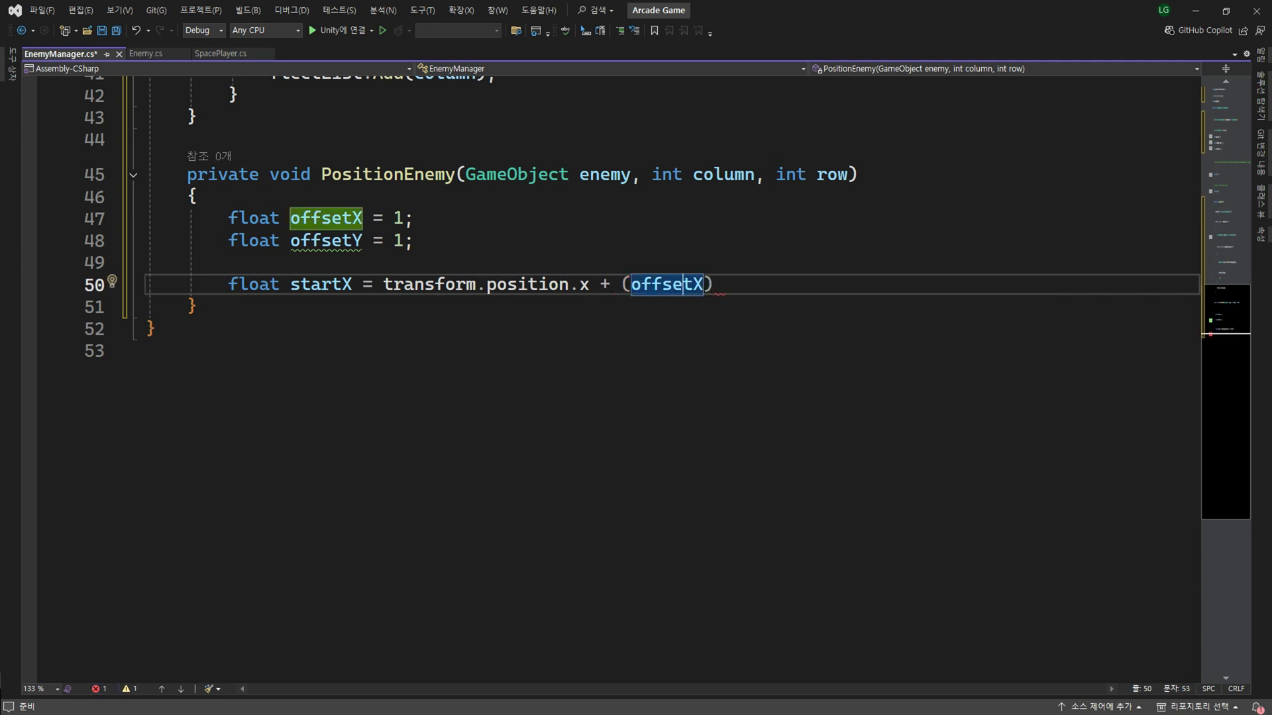
left_click(630, 284)
type("-")
left_click(713, 284)
type("* numColumn")
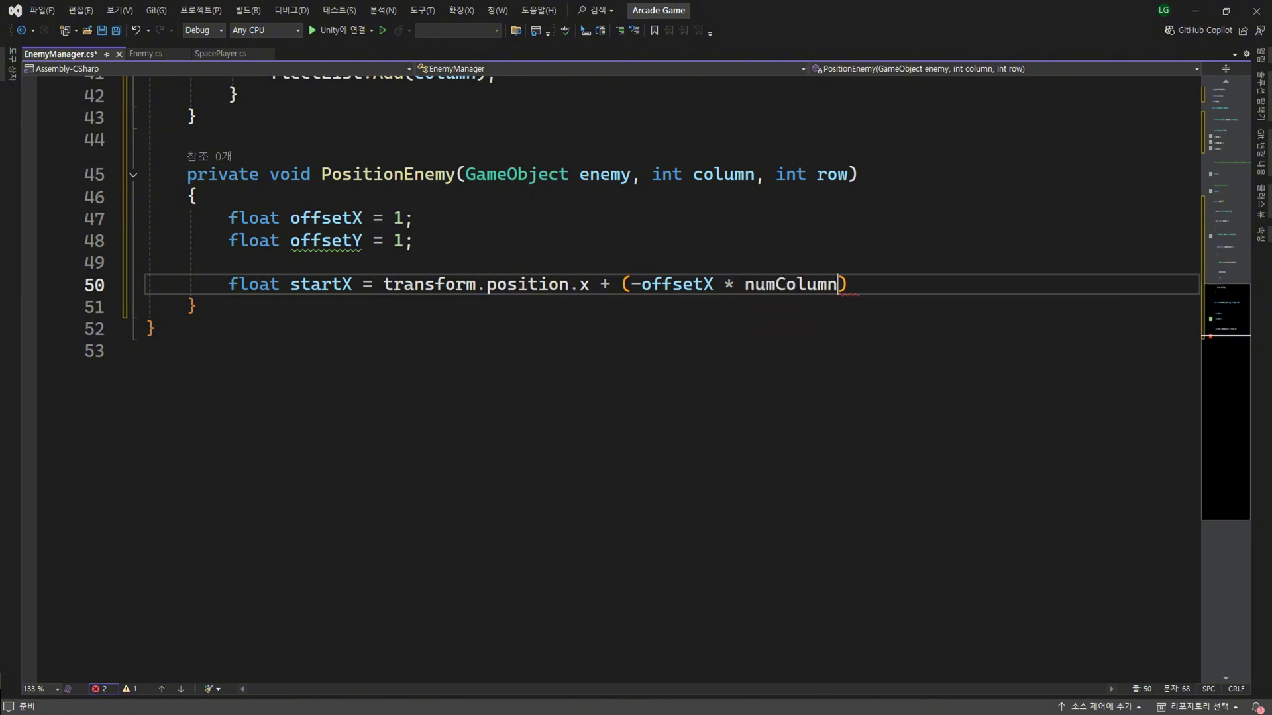
type(" / 2")
key("Left")
key("Left")
left_click(807, 285)
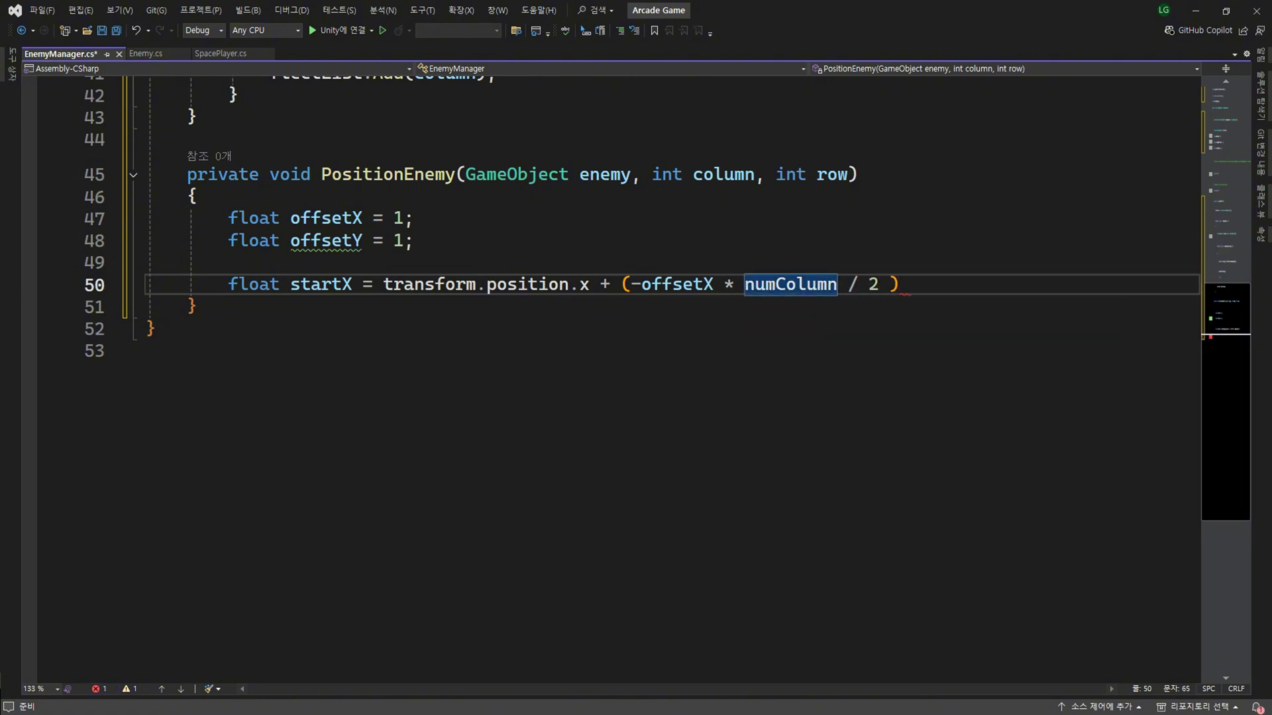
left_click(744, 284)
type("(")
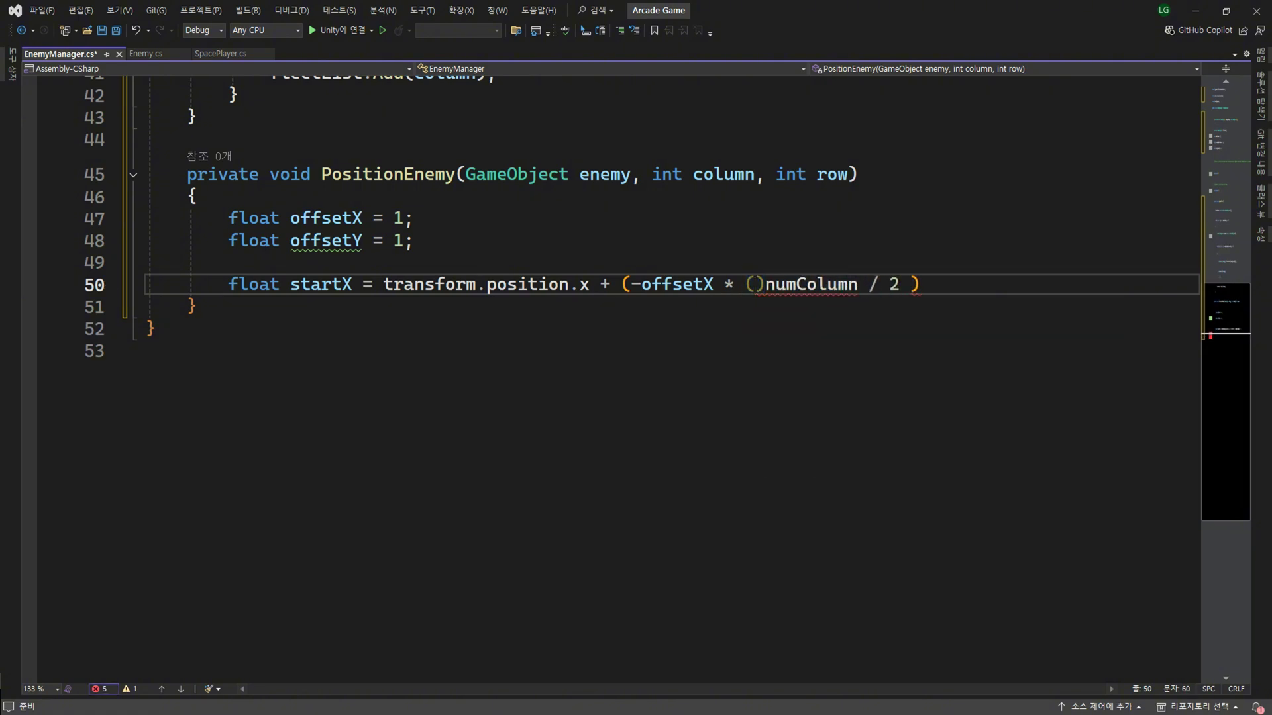
type("float")
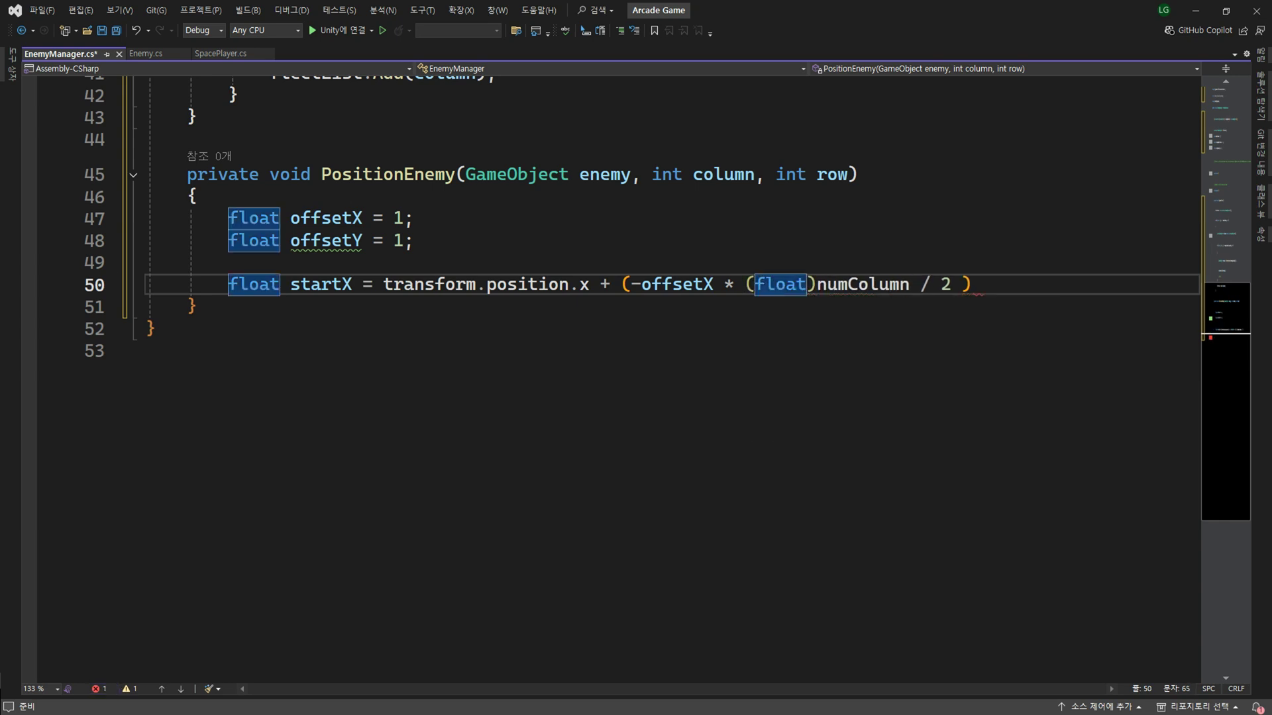
key("End")
type(";")
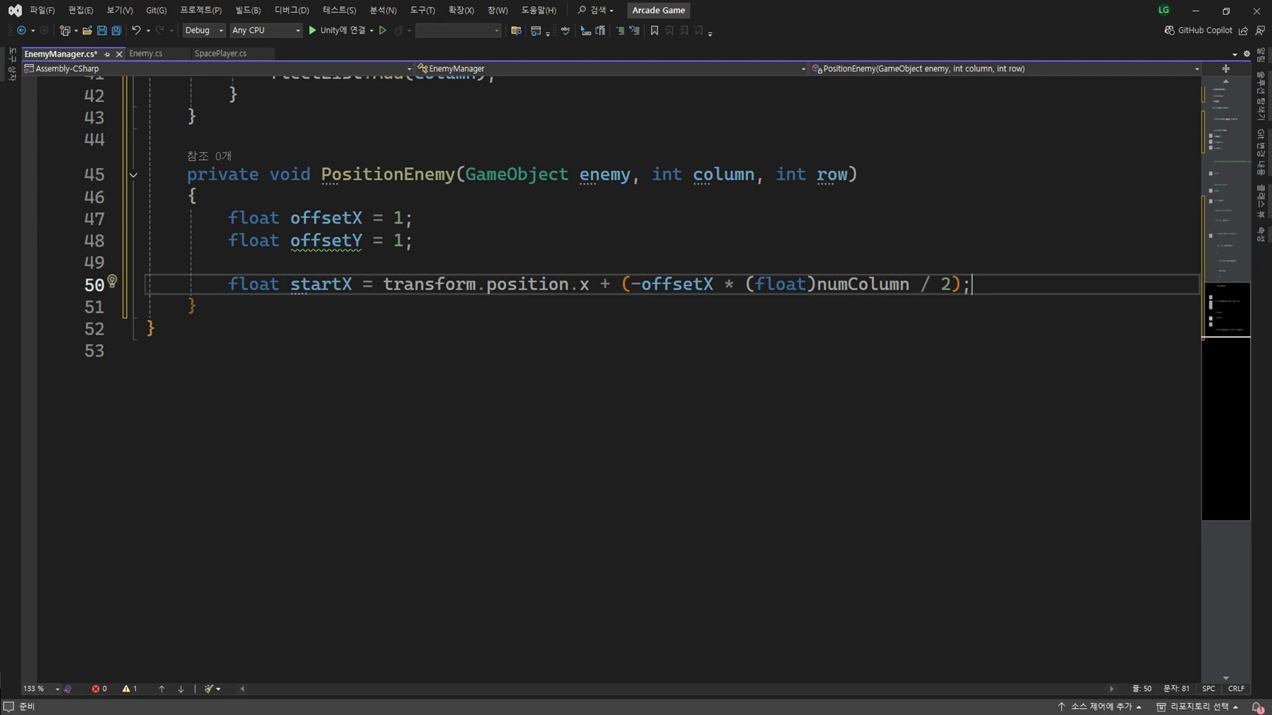
- Begin startY as transform.position.y + (offsetY, checking Enemy_0's top height in Unity
key("Return")
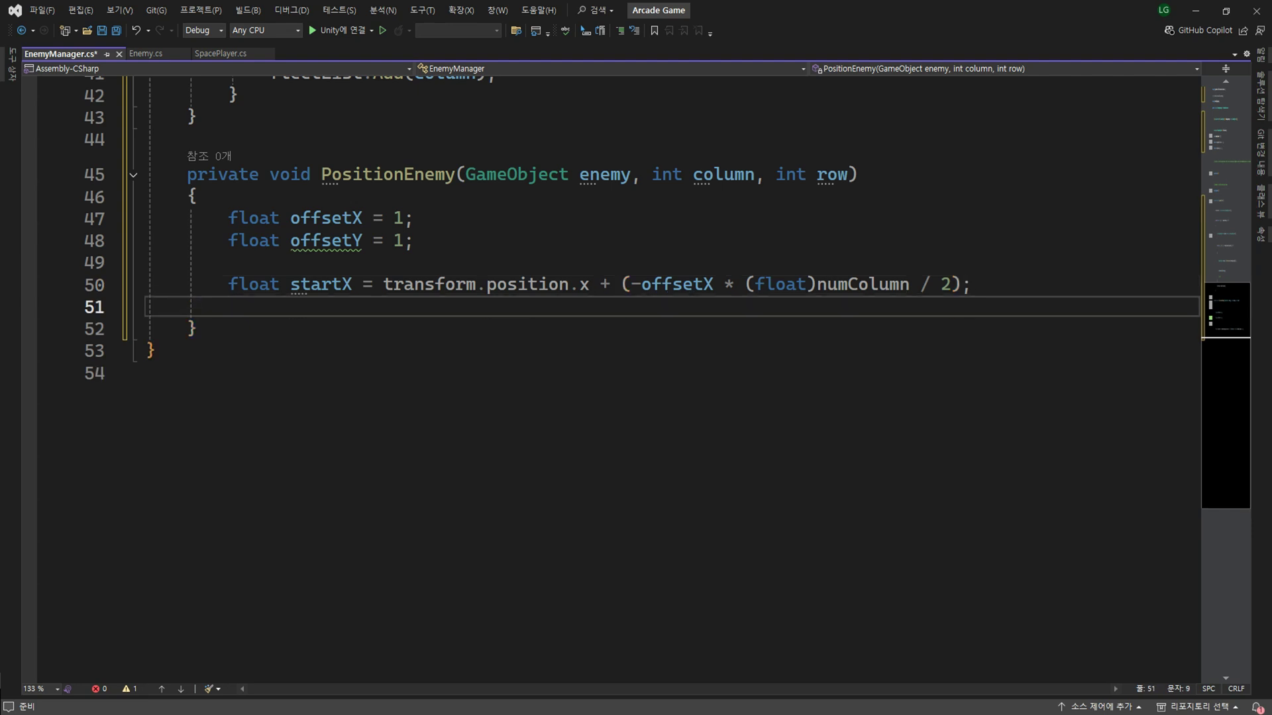
type("float ")
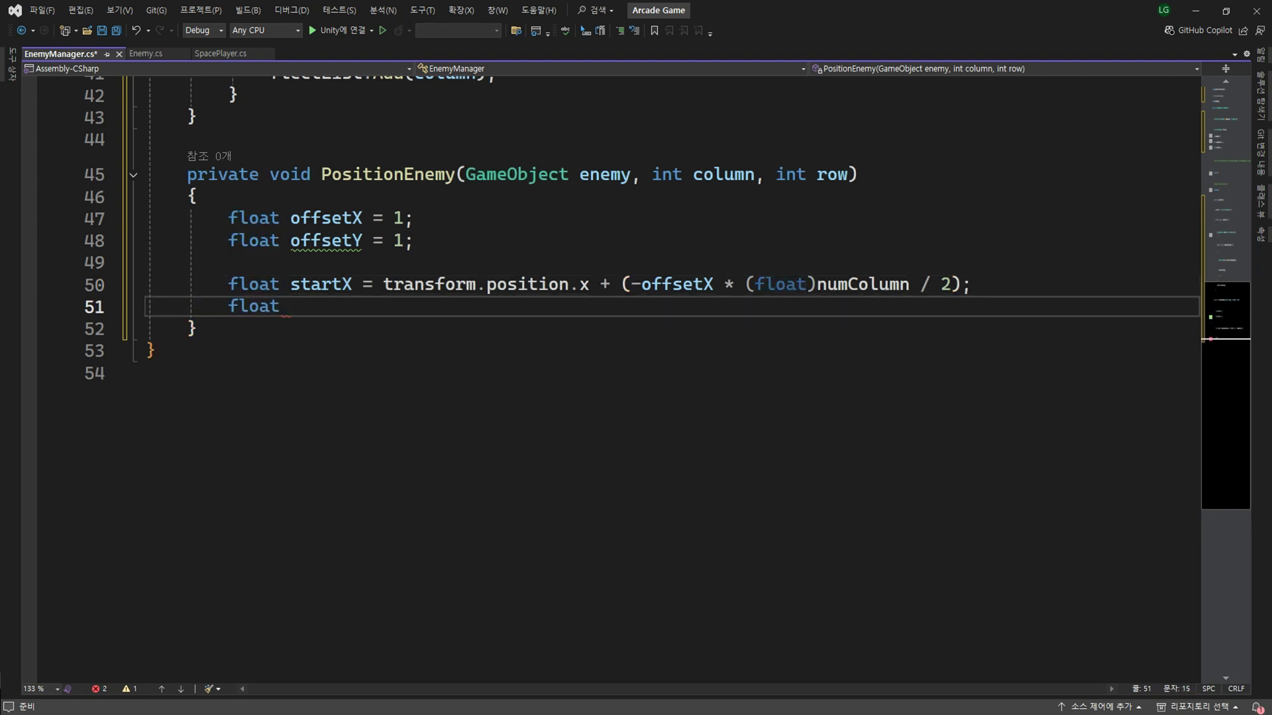
type("startY = t")
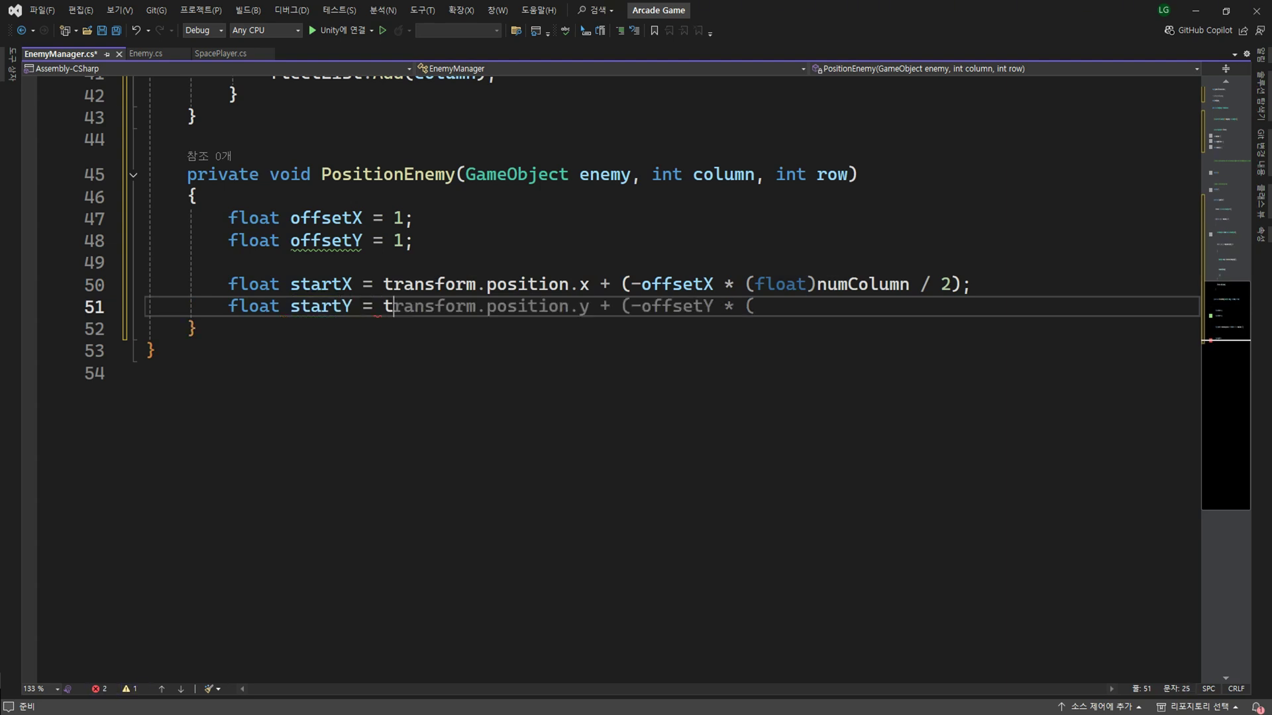
type("ransform.p")
key("Tab")
type(".y ")
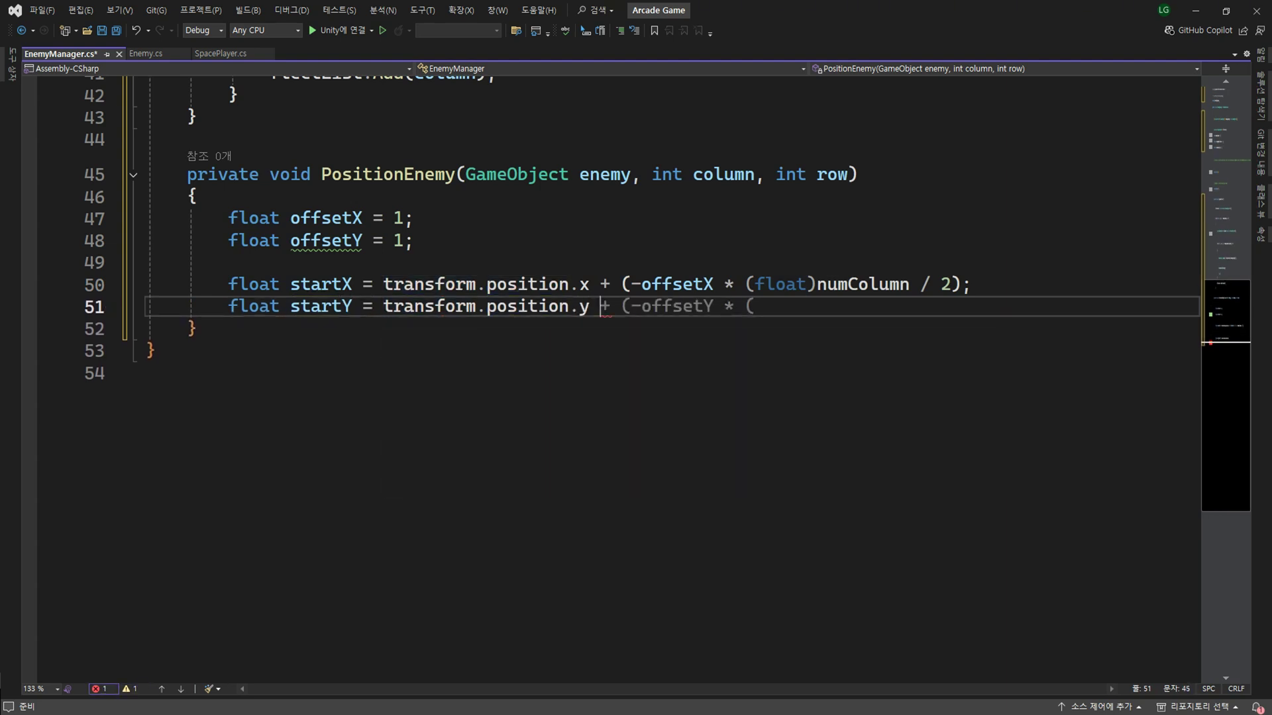
type("+ (off);")
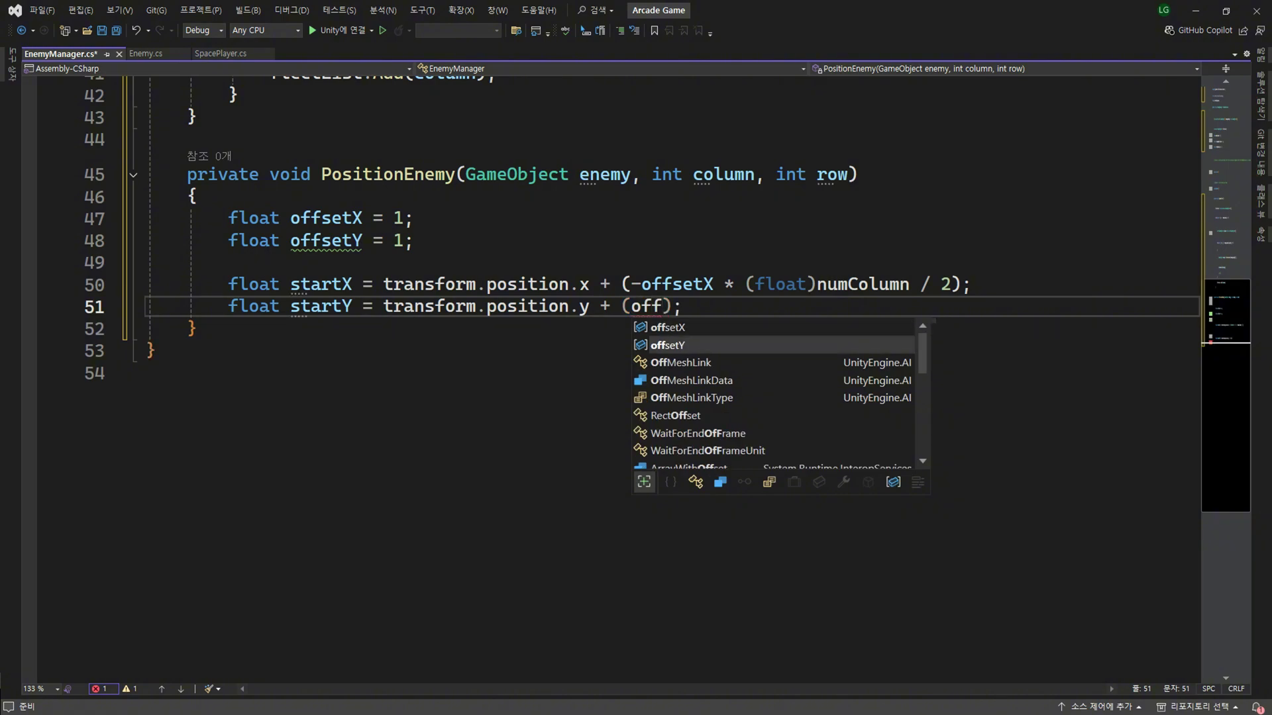
key("Tab")
type("+")
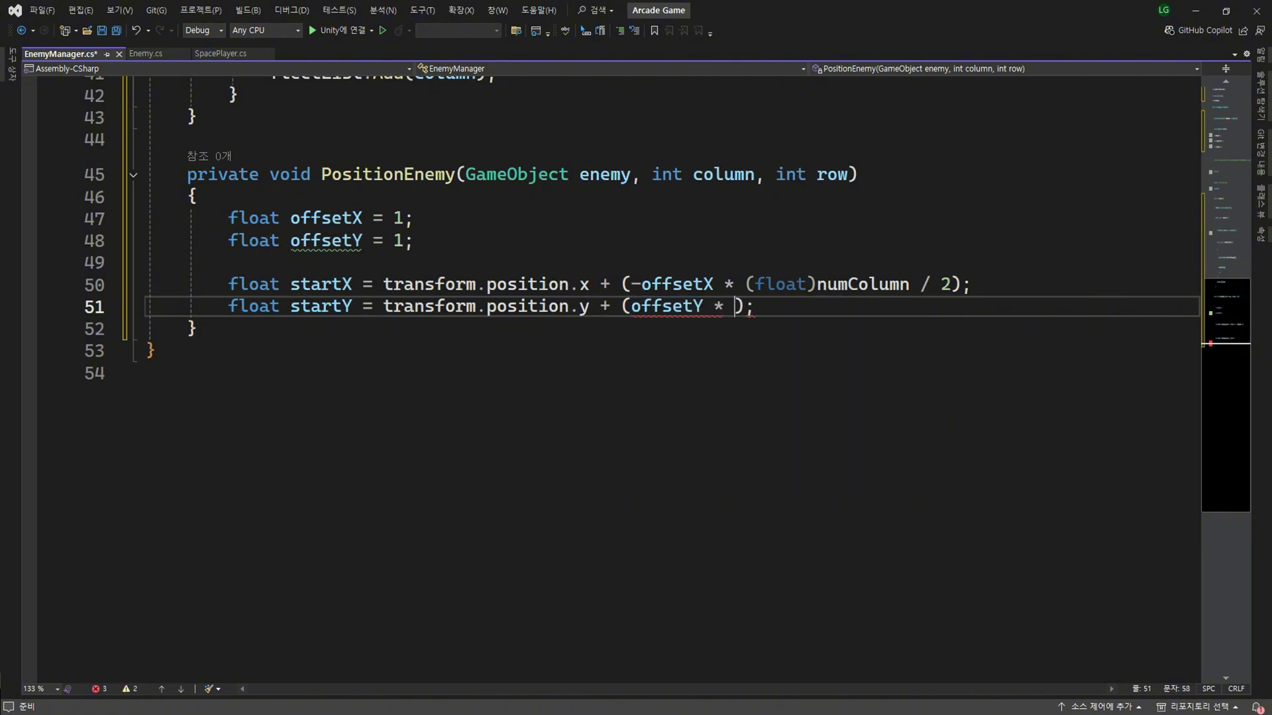
key("alt+Tab")
left_click_drag(296, 117, 296, 98)
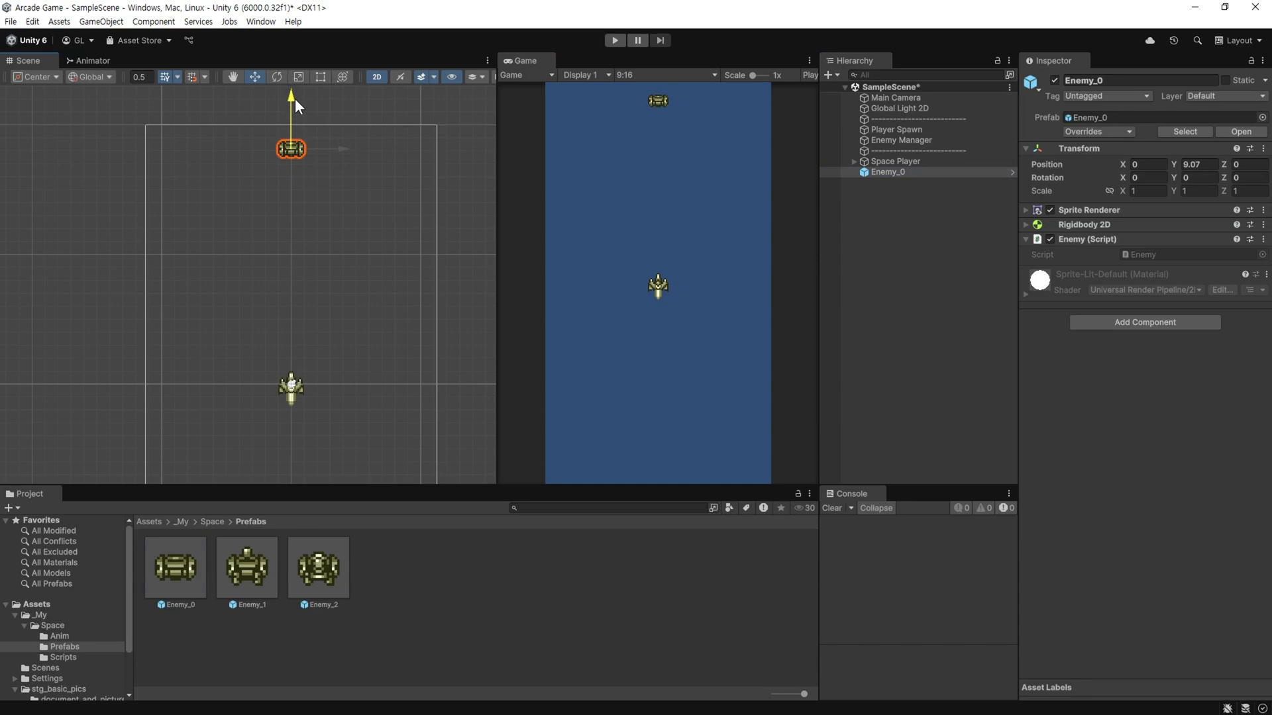
key("alt+Tab")
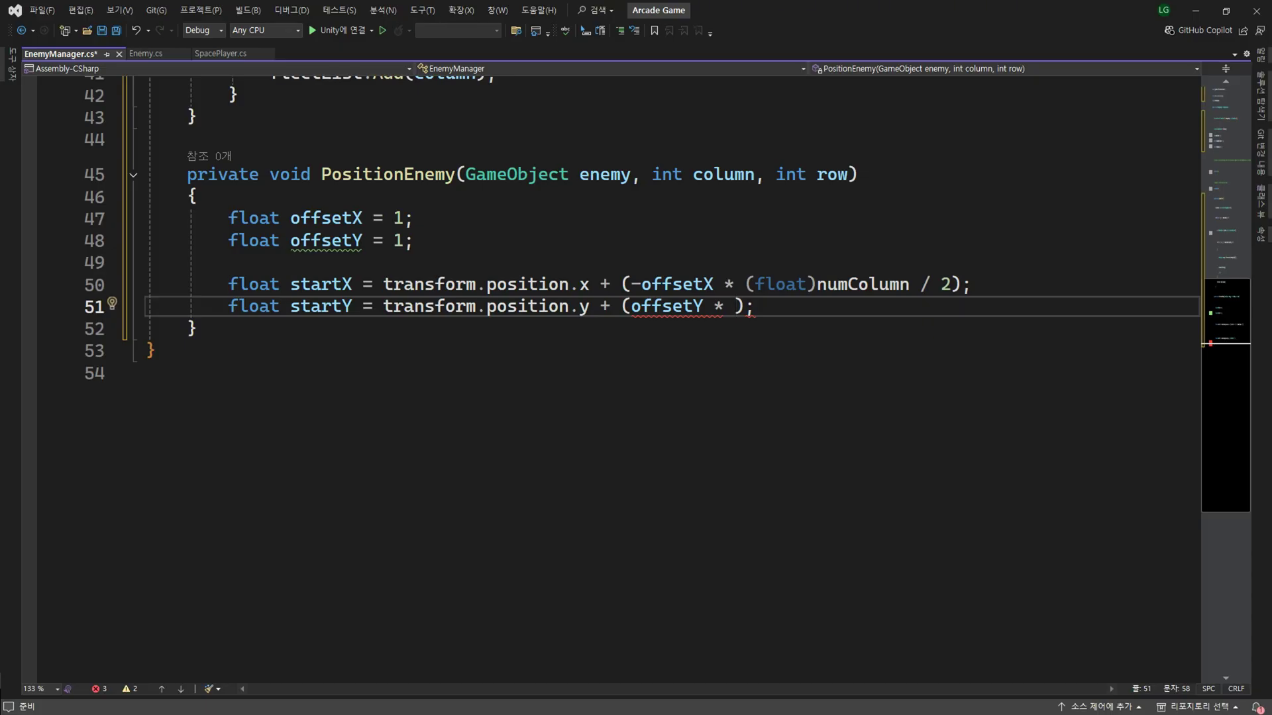
- Finish startY with (offsetY * 9) and add enemy.transform.position = new Vector2(); below it
type("9")
key("End")
key("Return")
key("Return")
type("e")
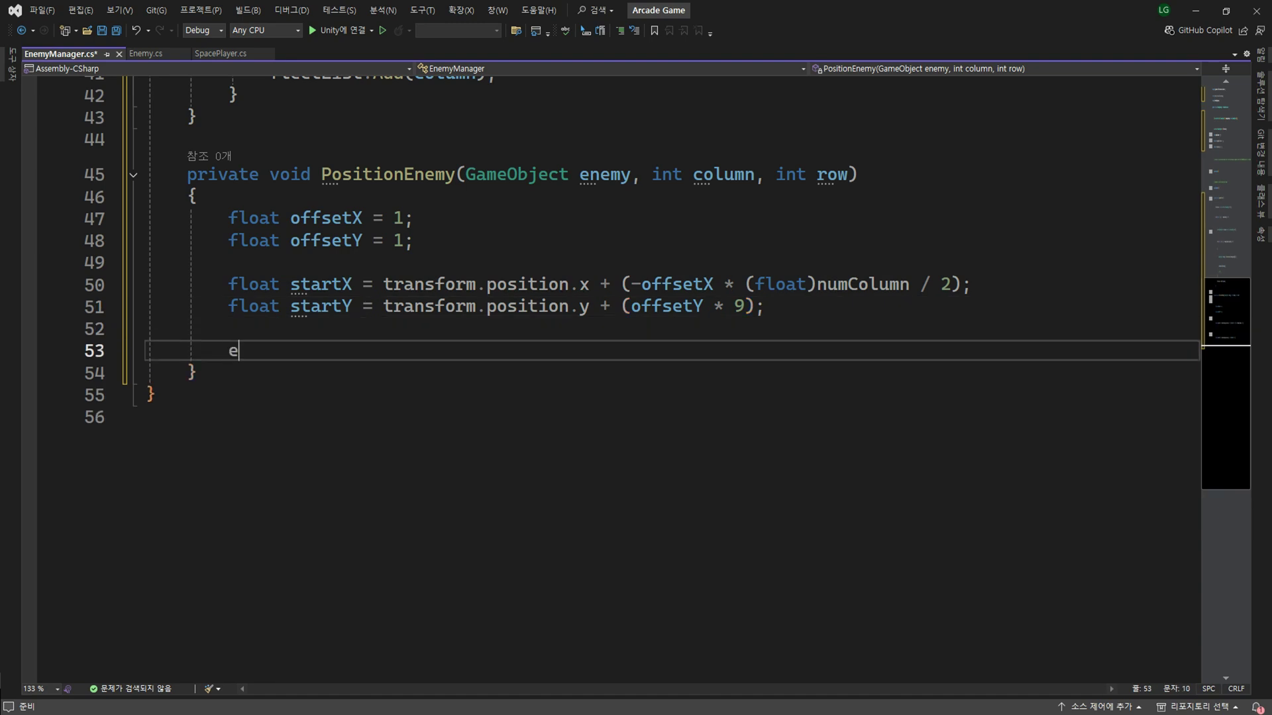
type("nemy.t")
key("Tab")
type(".po")
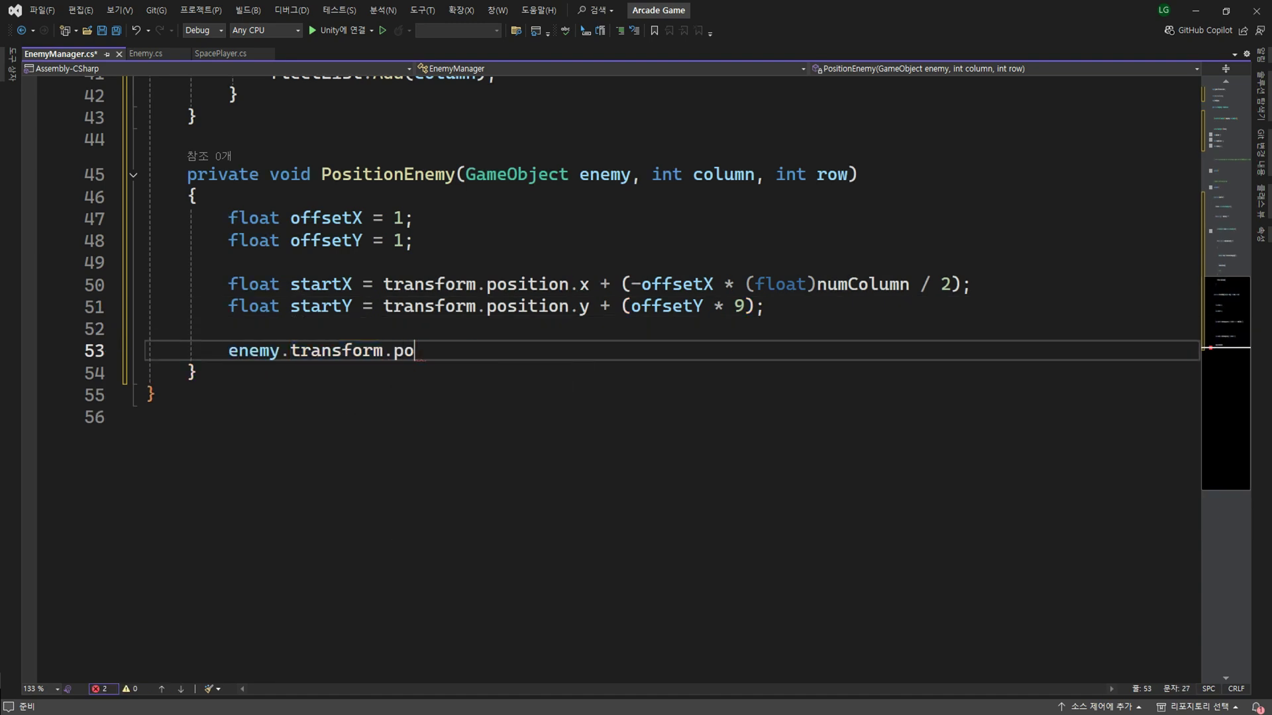
type("sition = new V")
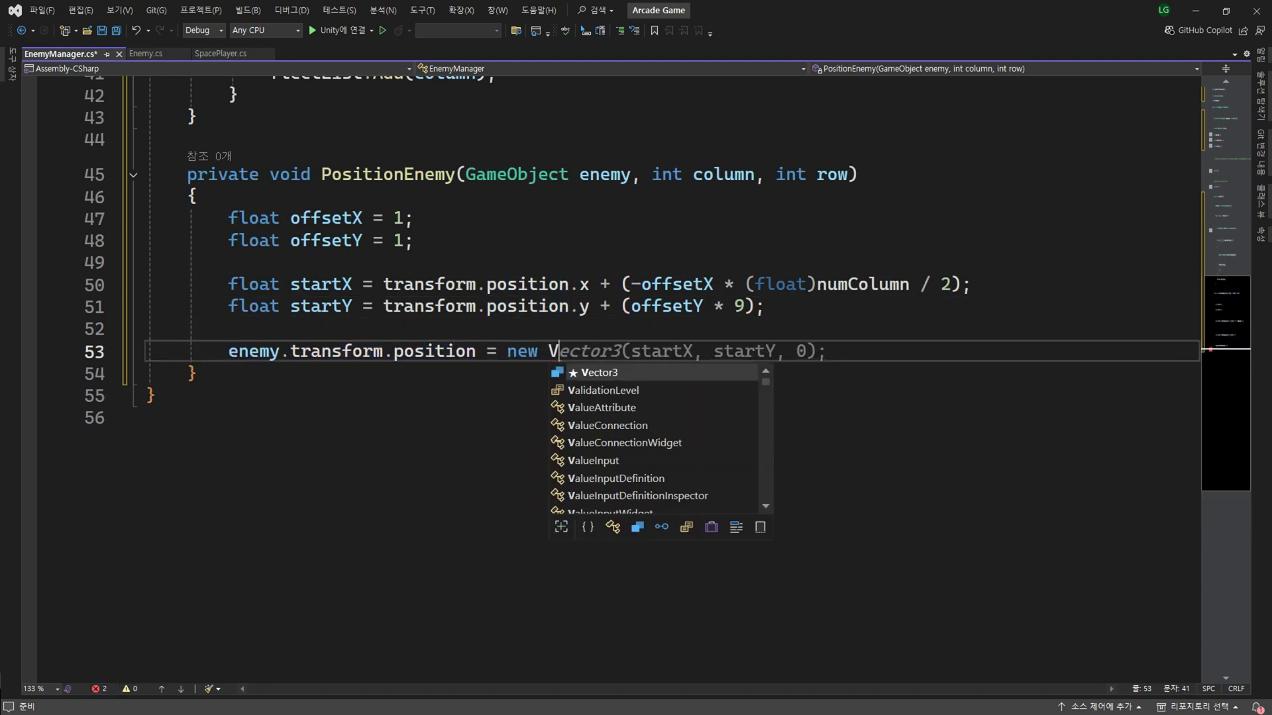
type("ector2();")
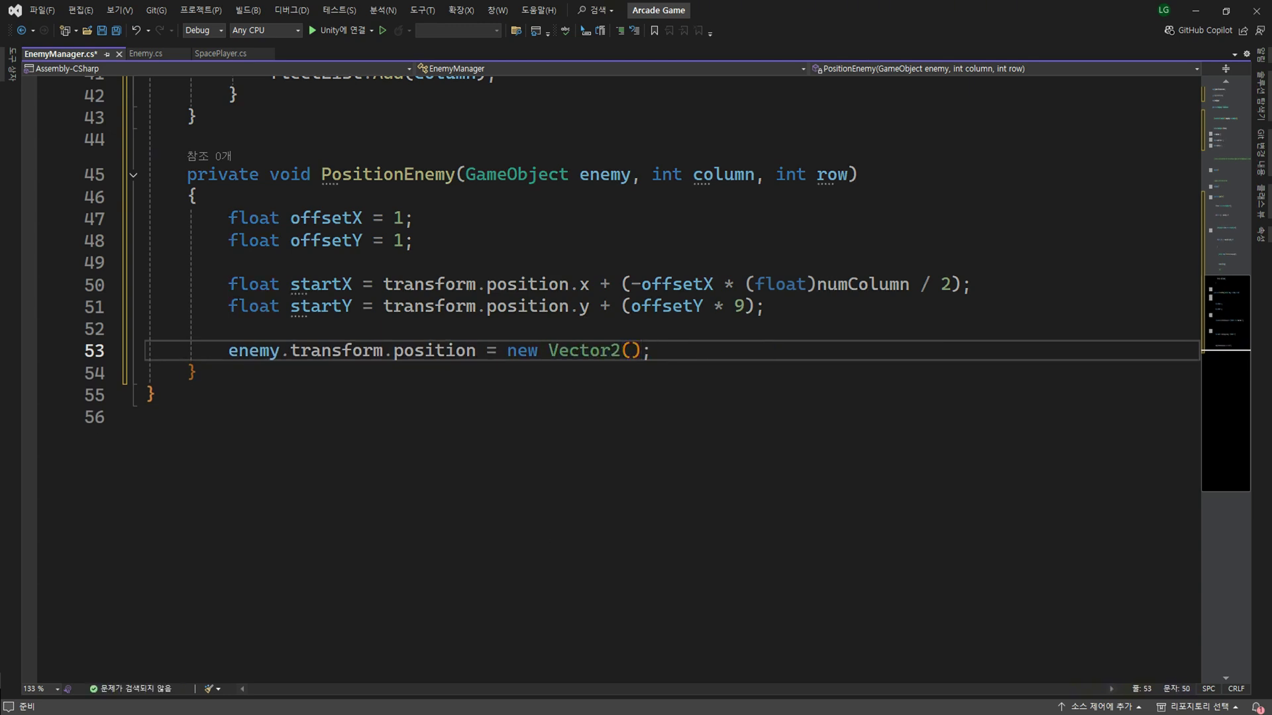
left_click(767, 306)
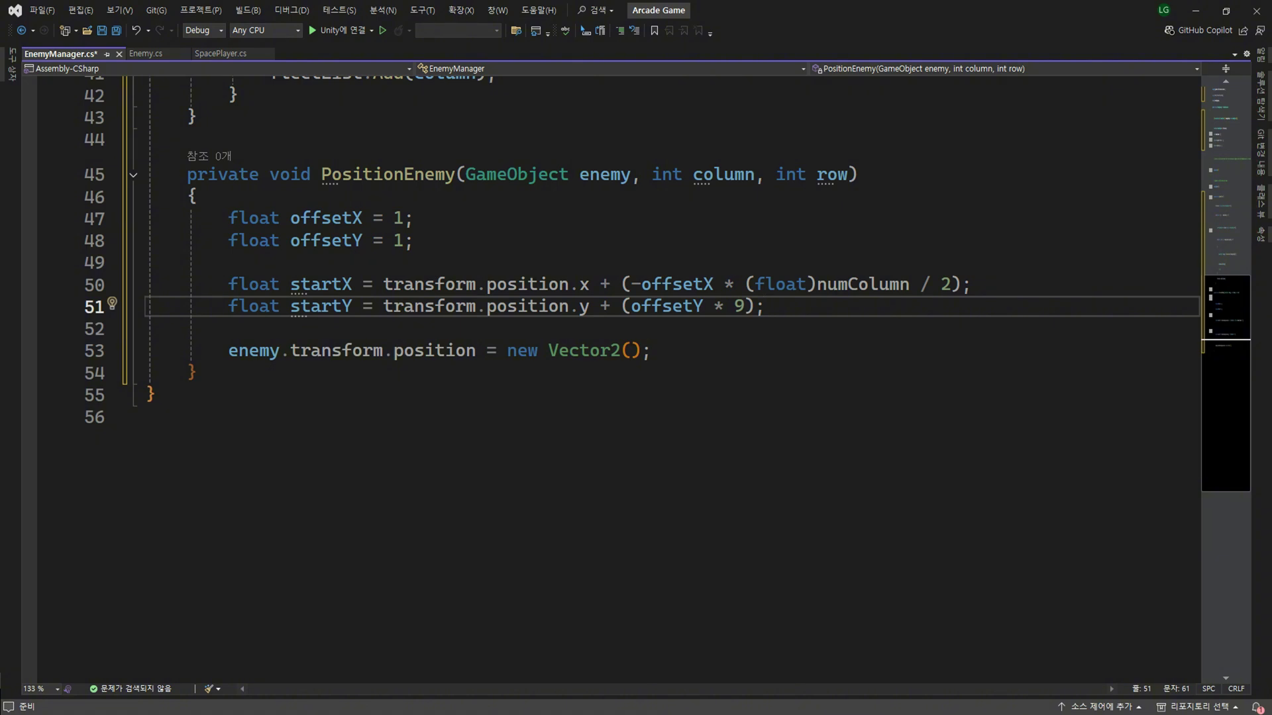
- Add posX = startX + column * offsetX and posY = startY - row * offsetY
key("Return")
key("Return")
type("float")
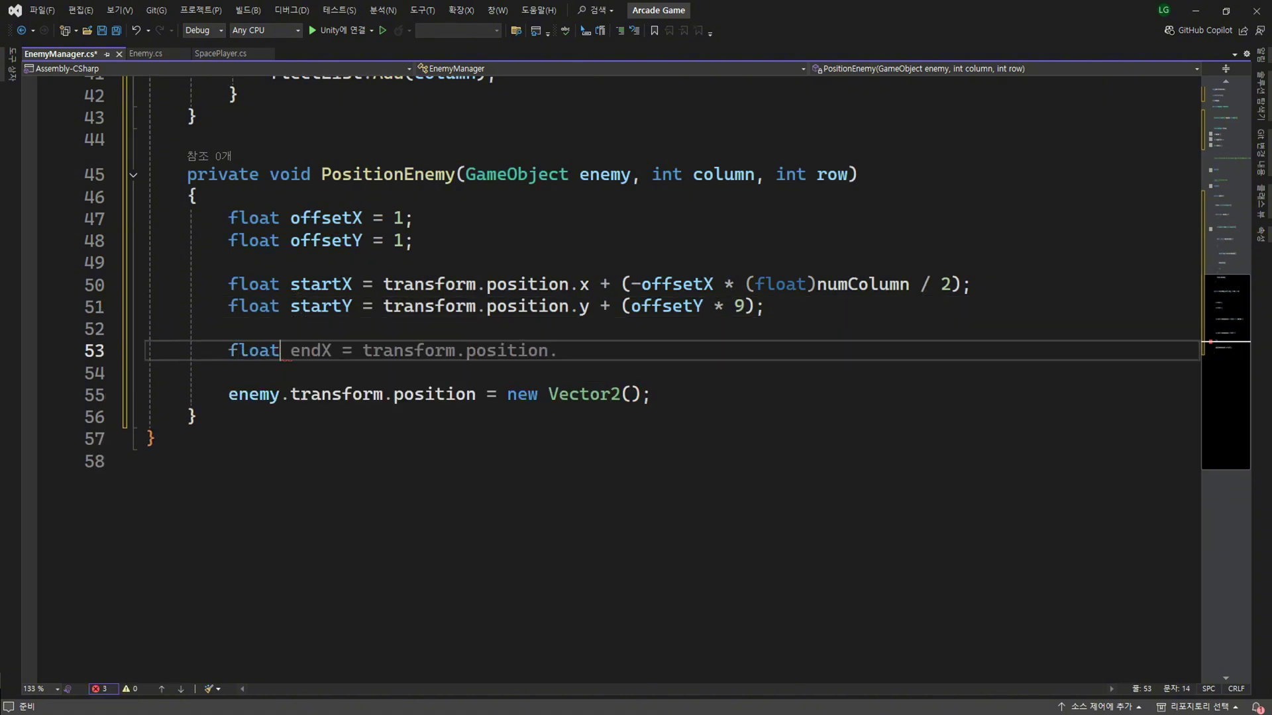
type(" posX = ")
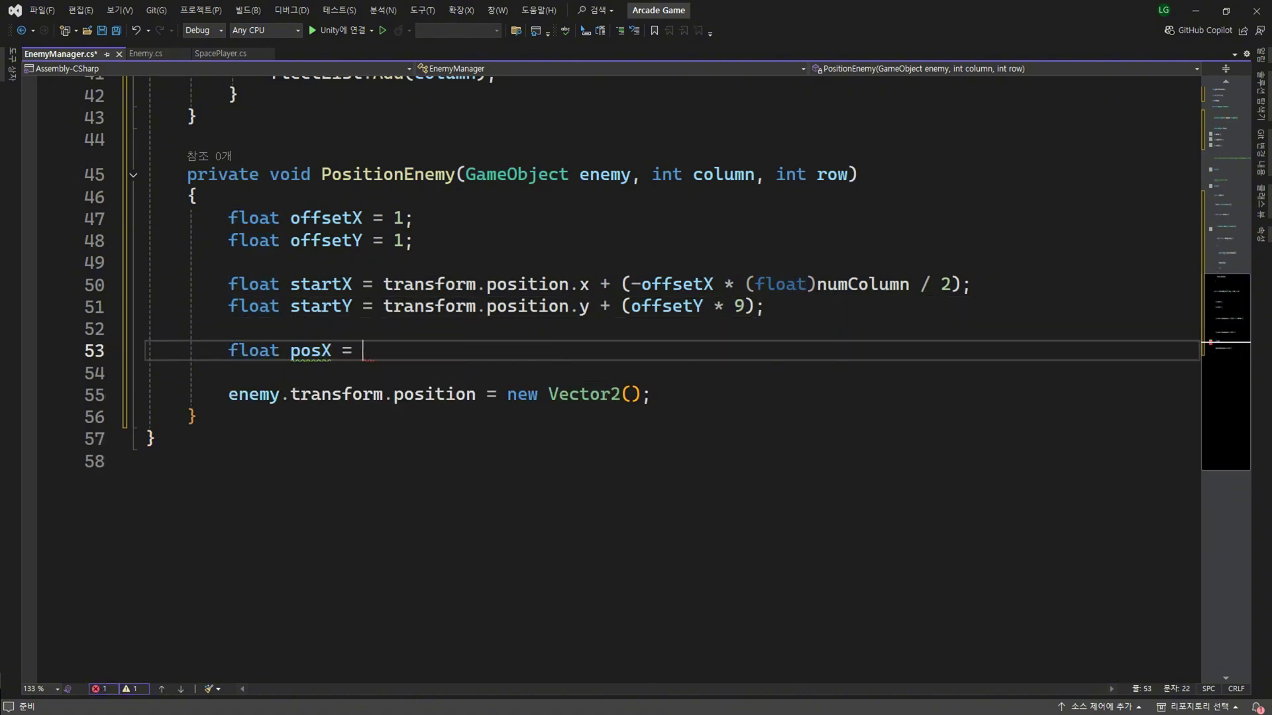
type("startX +")
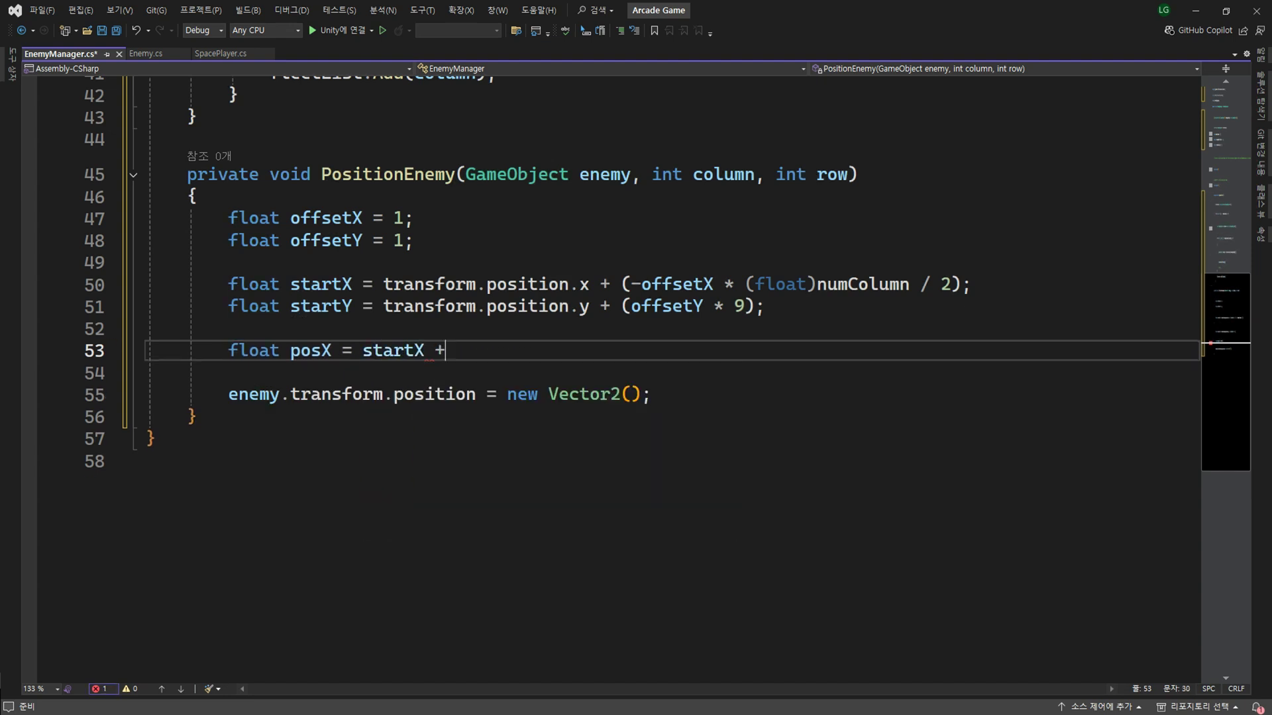
type(" column * of")
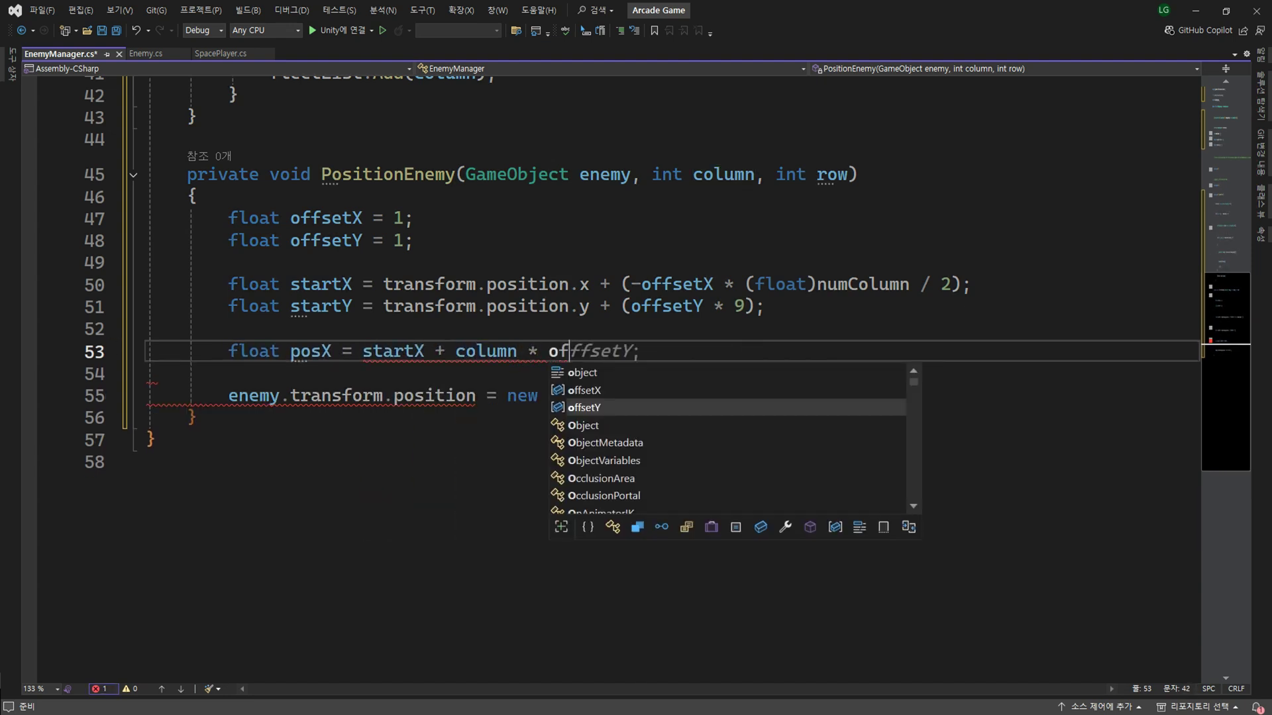
type("f")
key("Up")
key("Tab")
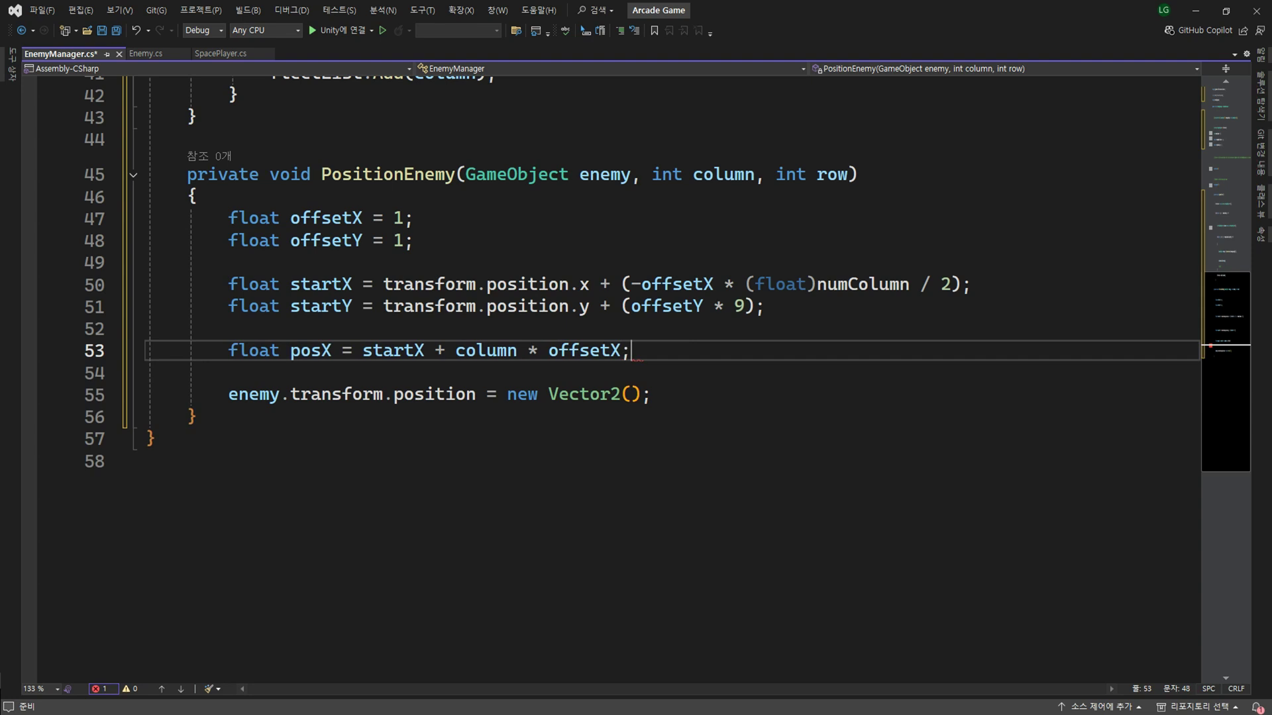
key("Return")
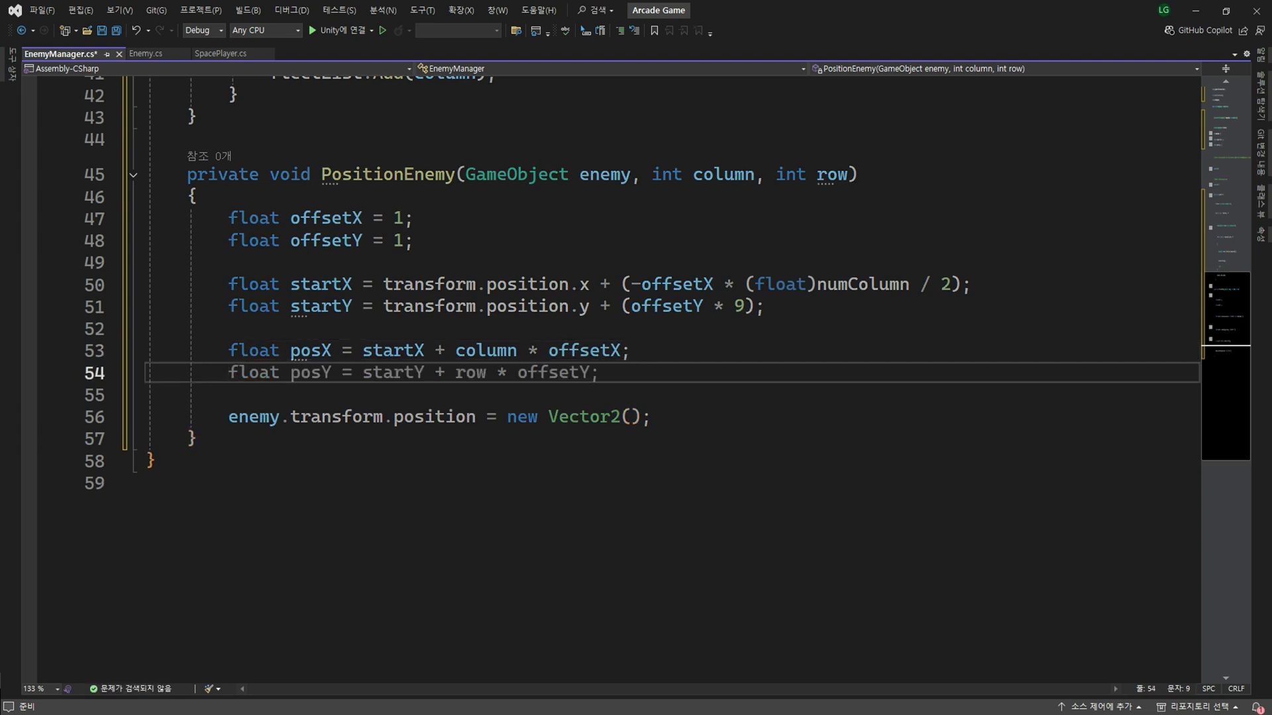
type("float pos")
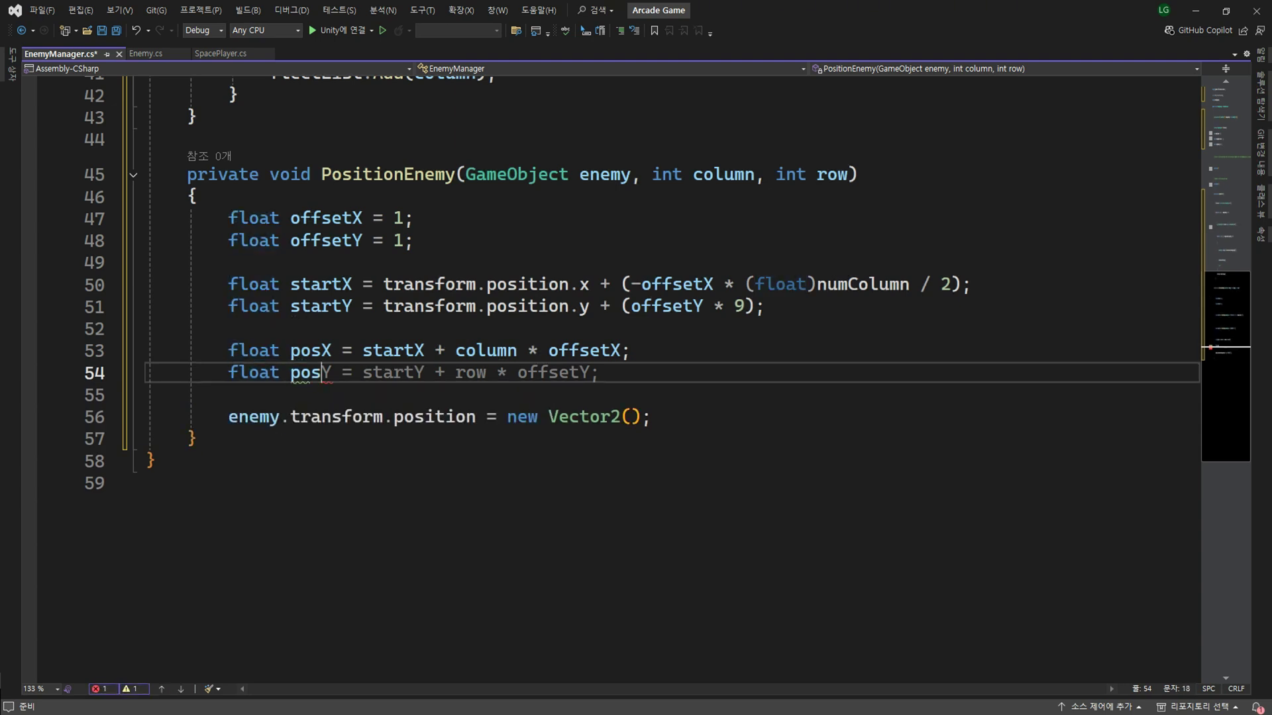
type("Y = startY ")
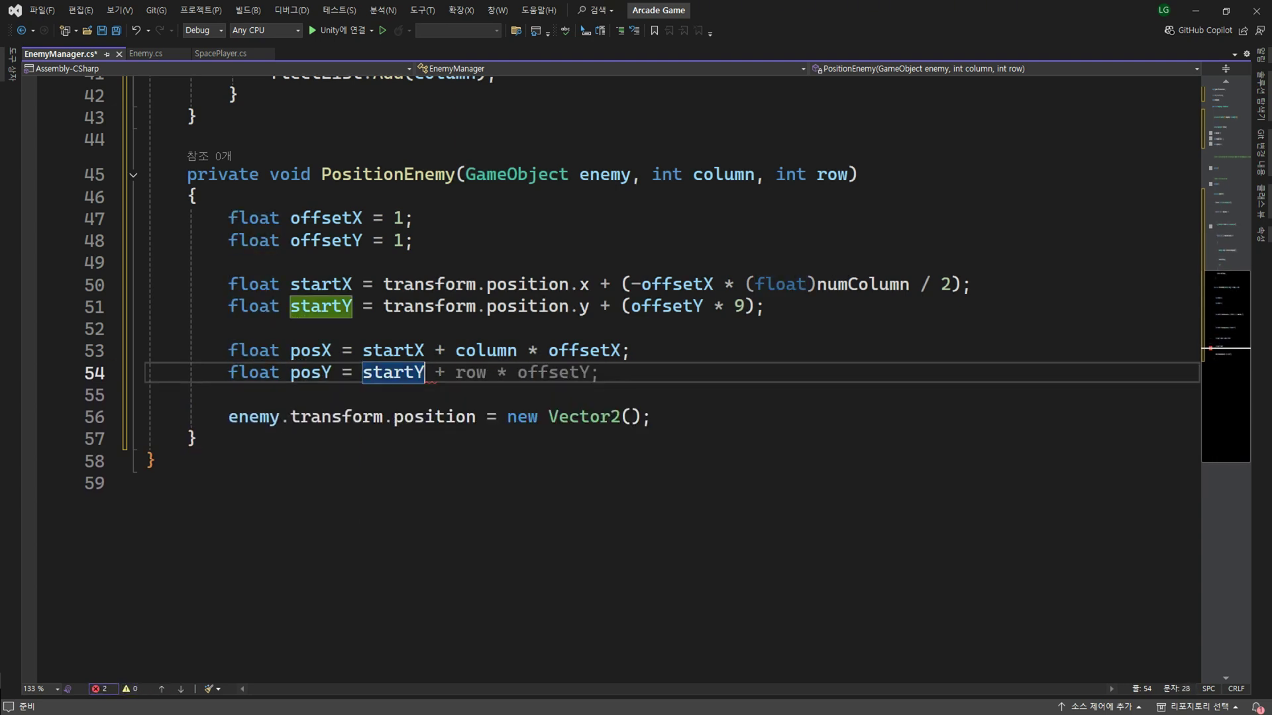
type("- row")
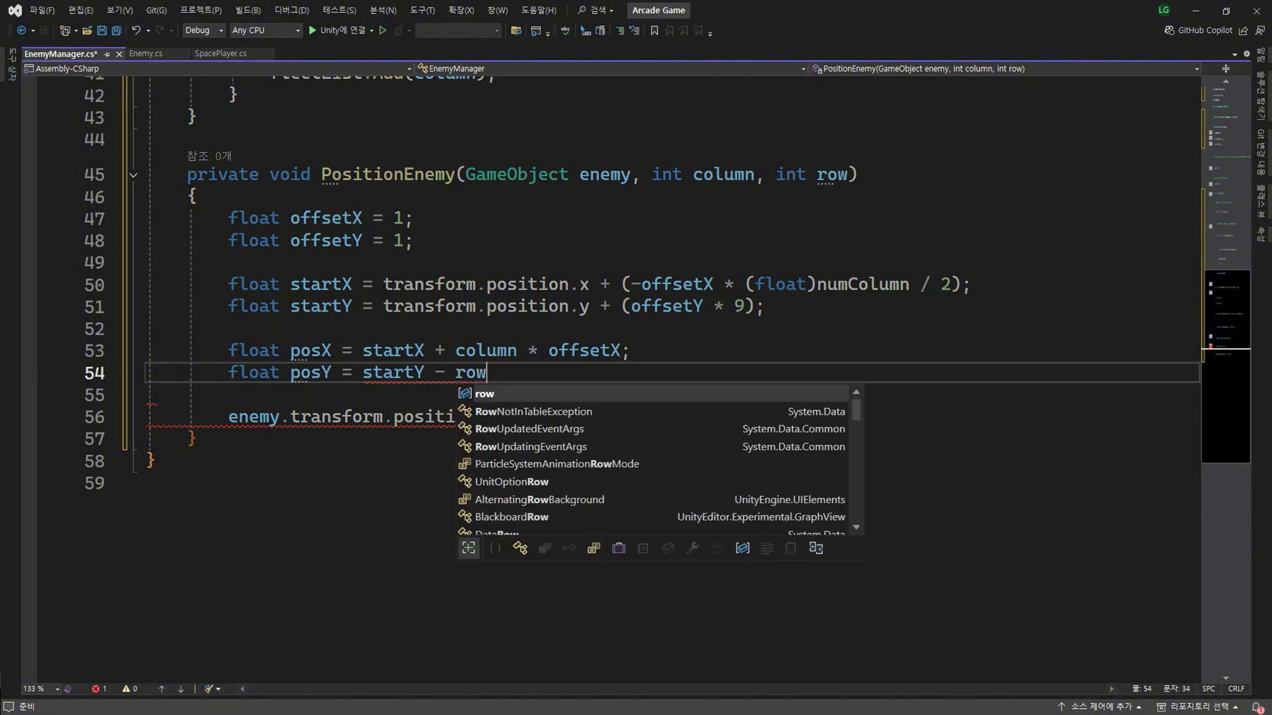
key("Escape")
key("Tab")
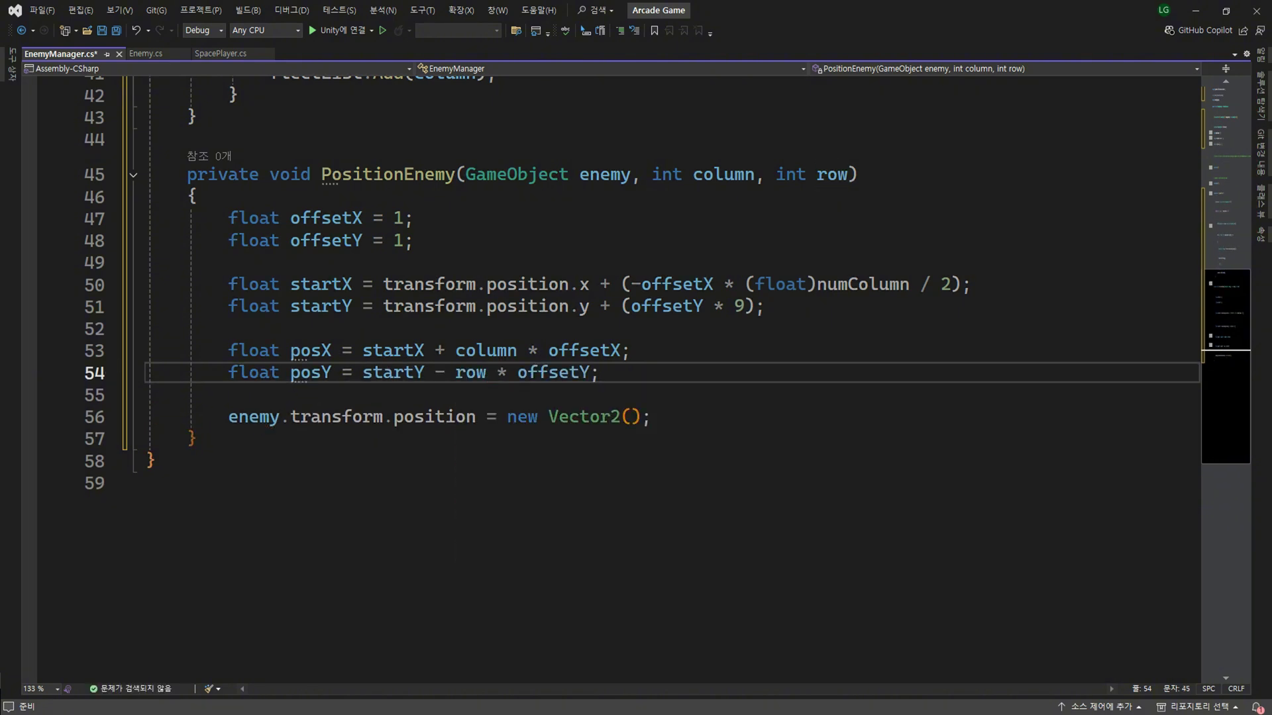
- Cast column and row to (float) in the posX and posY expressions
key("Up")
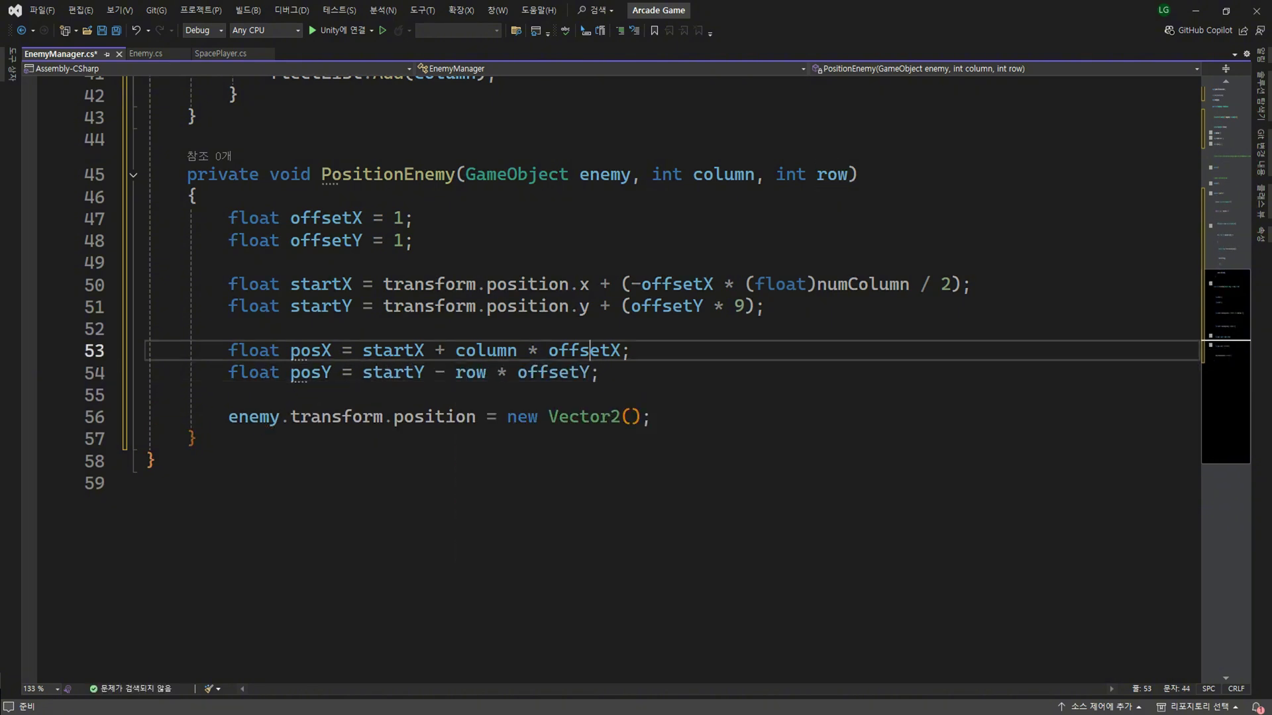
key("Left")
key("Left")
key("Left")
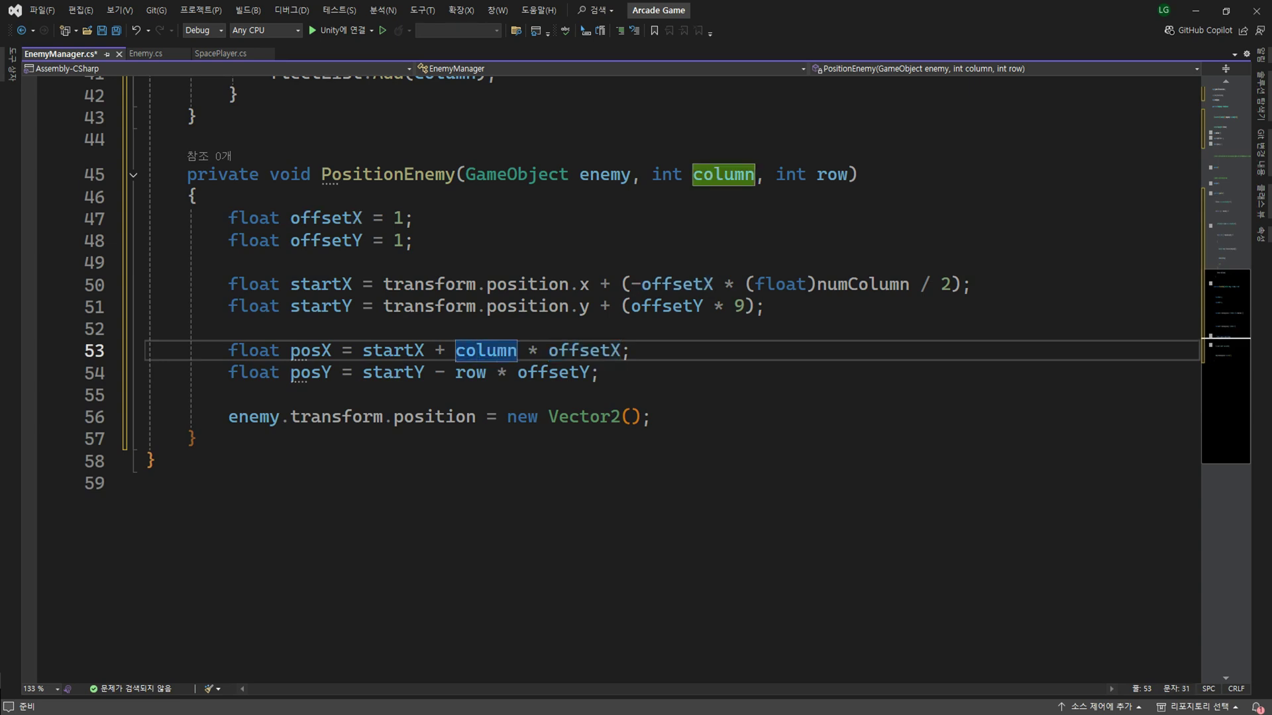
type("(f")
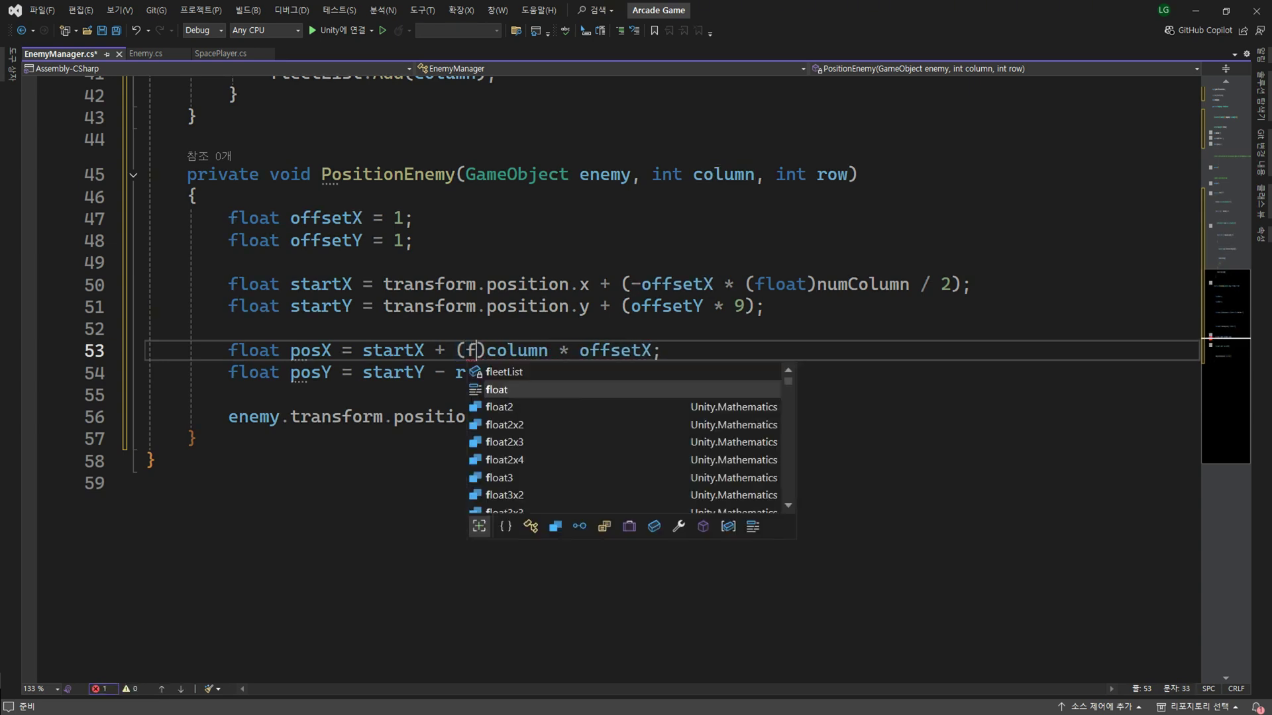
key("Tab")
left_click(456, 372)
type("(")
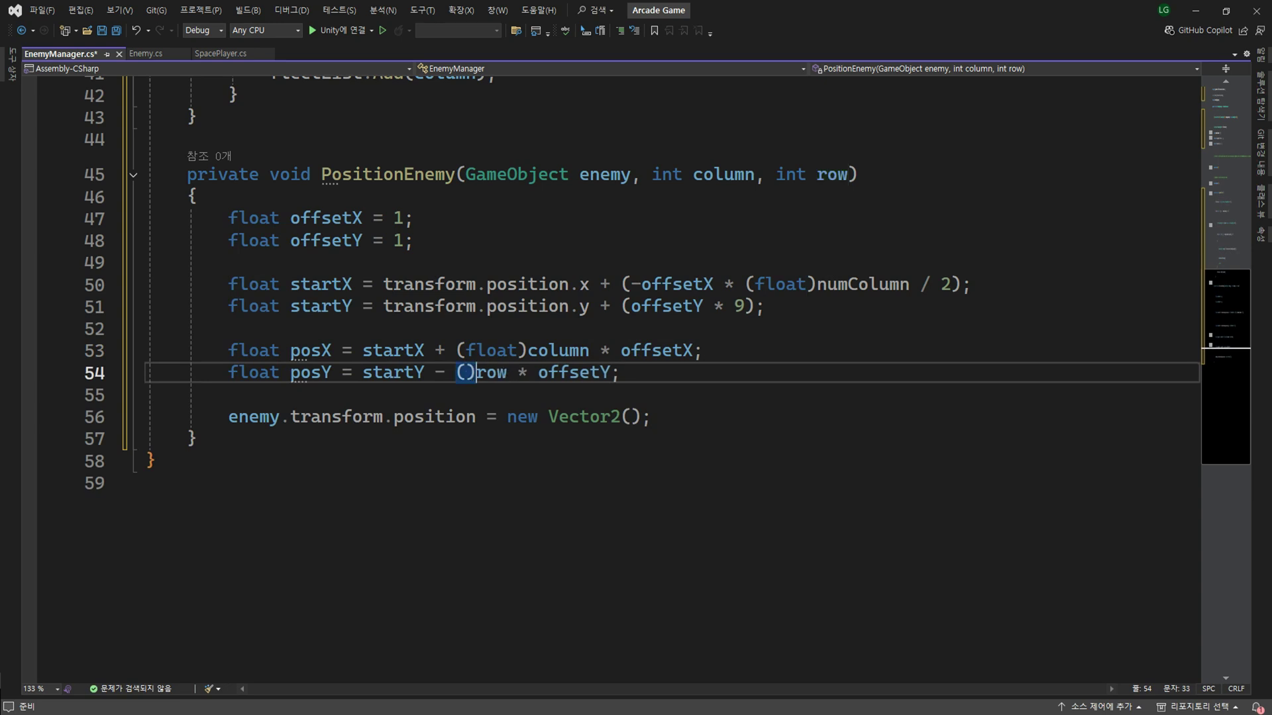
type("f")
key("Tab")
- Pass posX and posY as the arguments of the enemy's new Vector2 position
key("End")
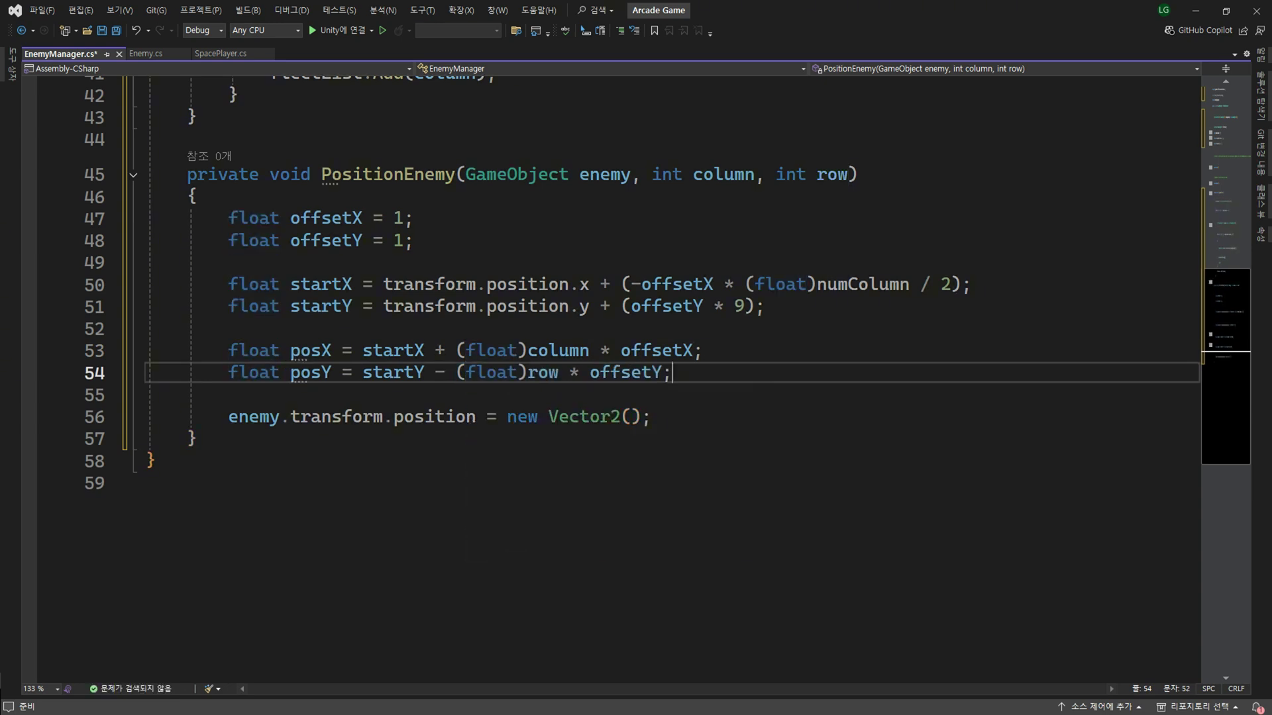
key("Down")
left_click(630, 417)
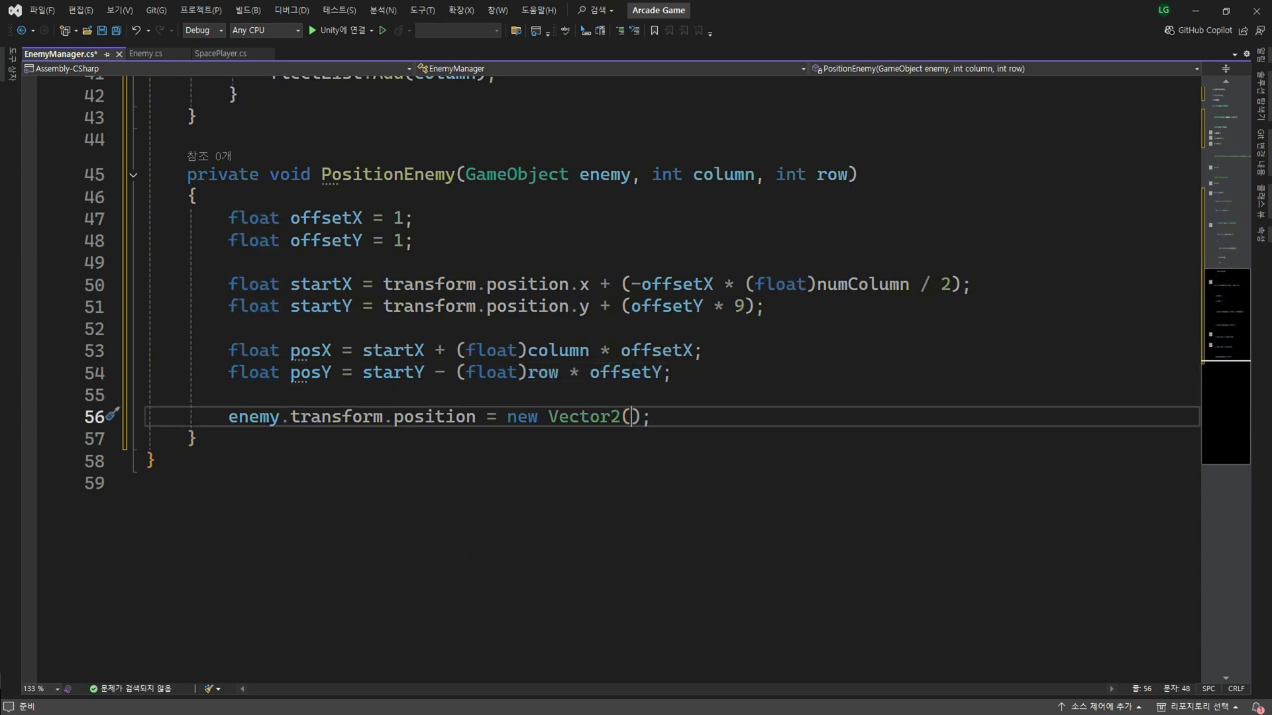
type("posX, po")
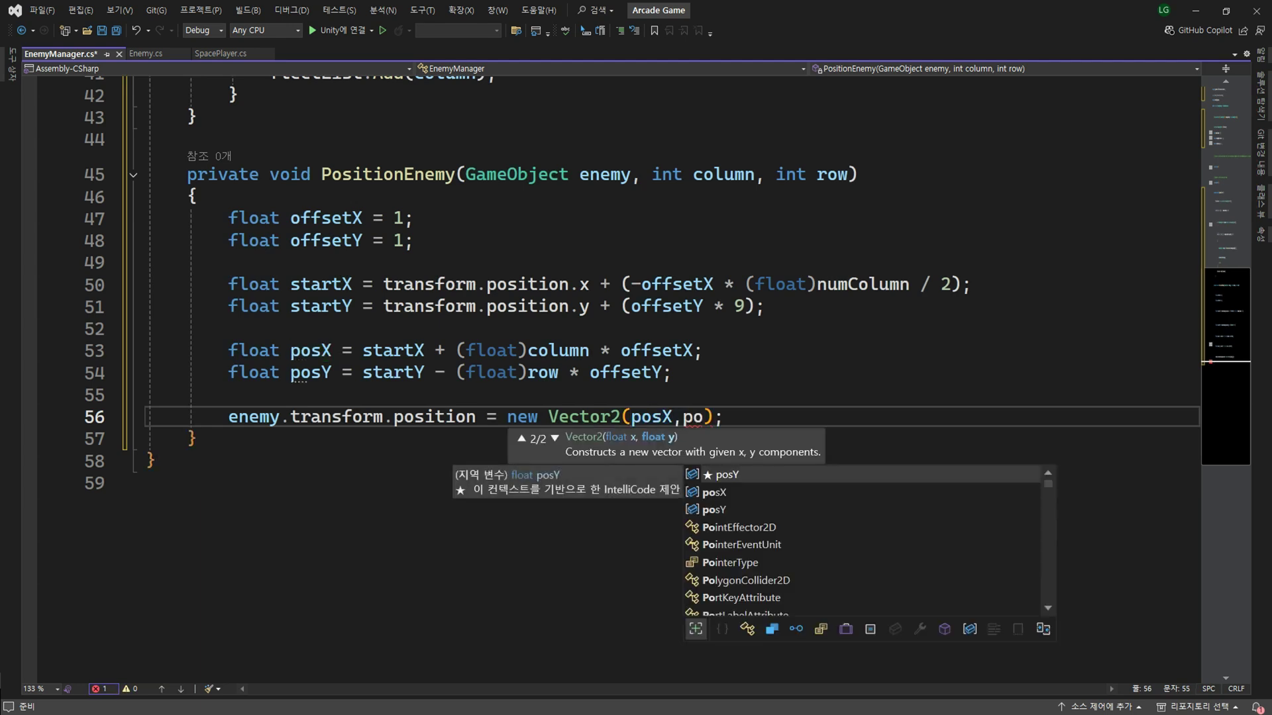
key("Tab")
key("End")
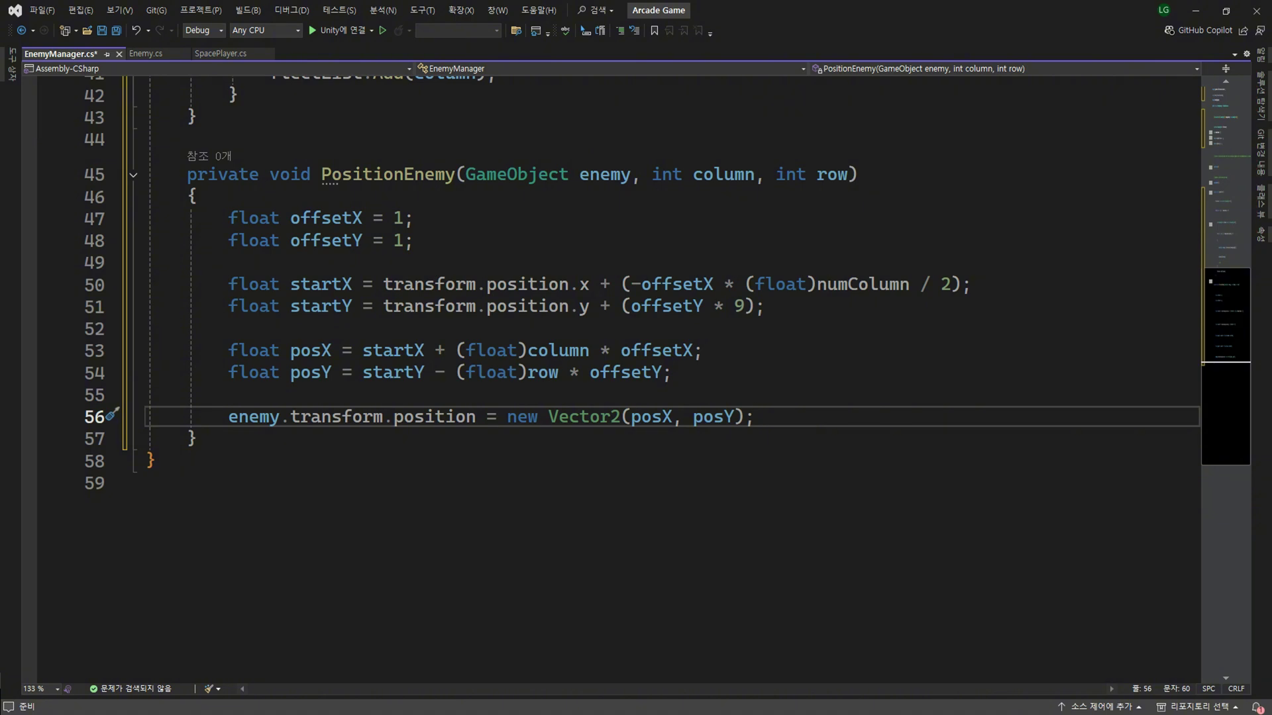
scroll(894, 404, "up", 2)
scroll(895, 404, "up", 2)
double_click(388, 439)
key("ctrl+c")
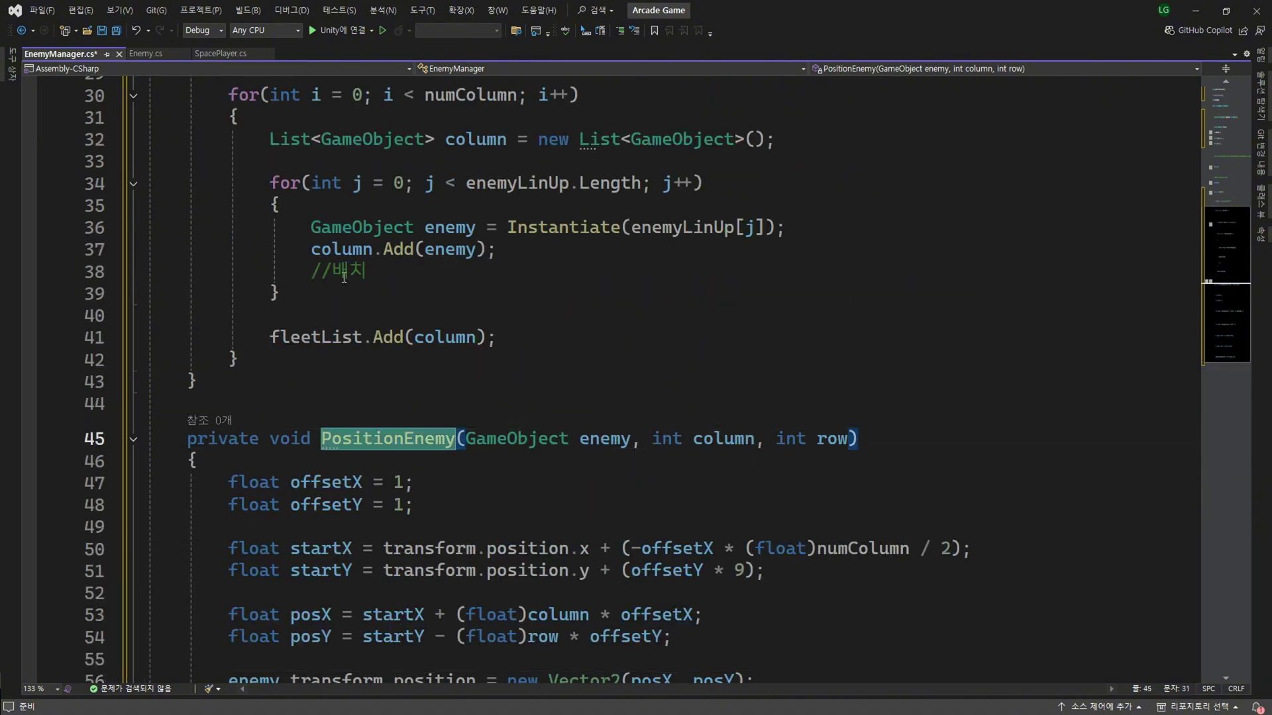
- Replace the //배치 comment on line 38 with PositionEnemy(enemy, i, j);
left_click_drag(315, 270, 368, 270)
key("ctrl+v")
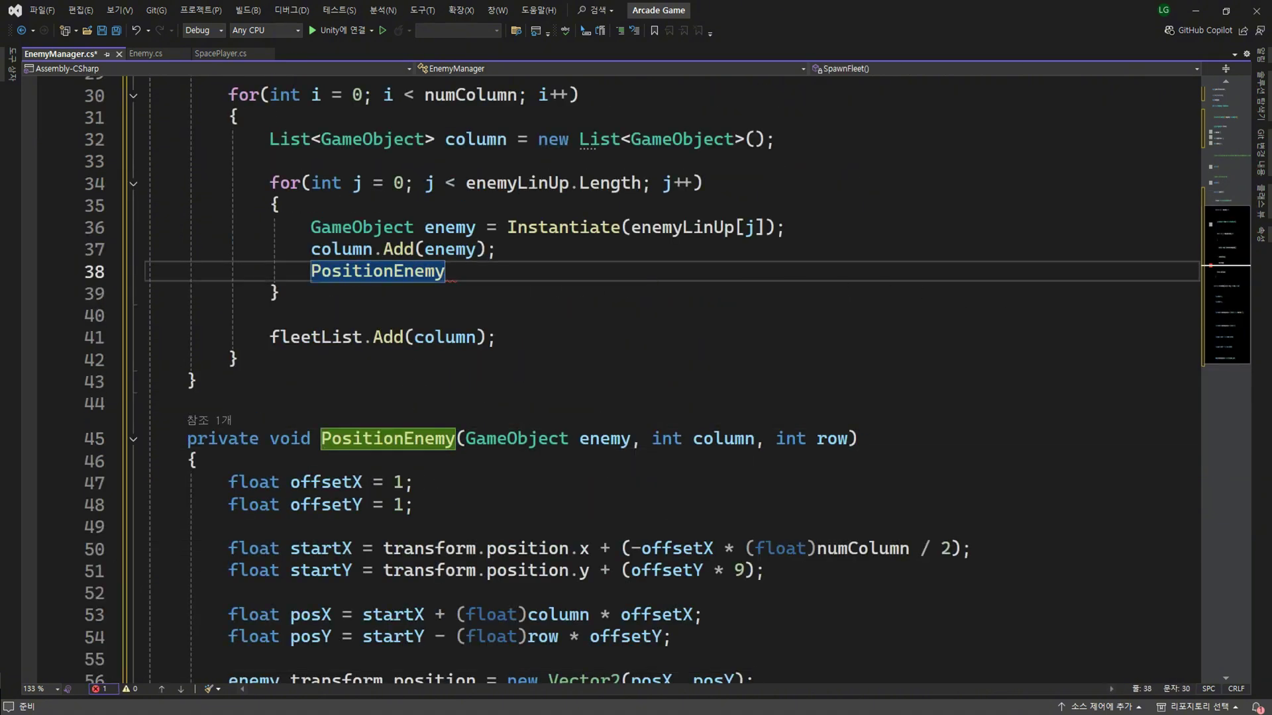
type("();")
key("Left")
key("Left")
type("enemy")
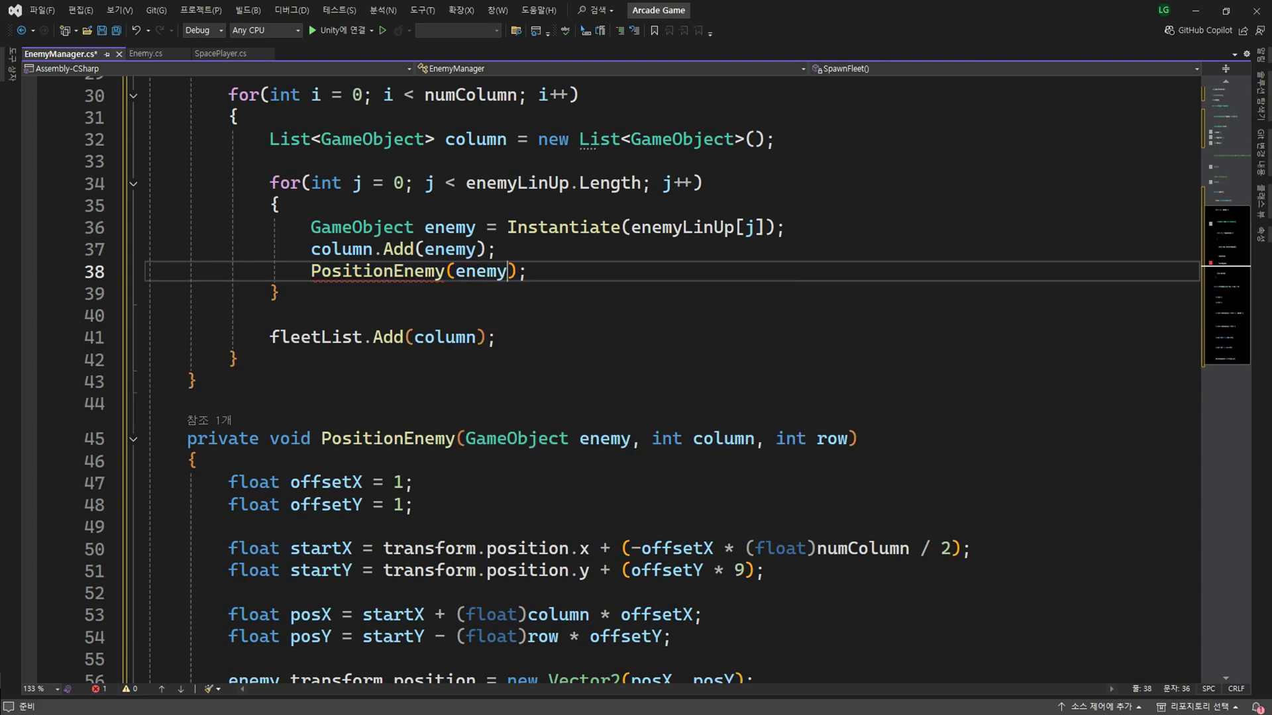
type(", i, ")
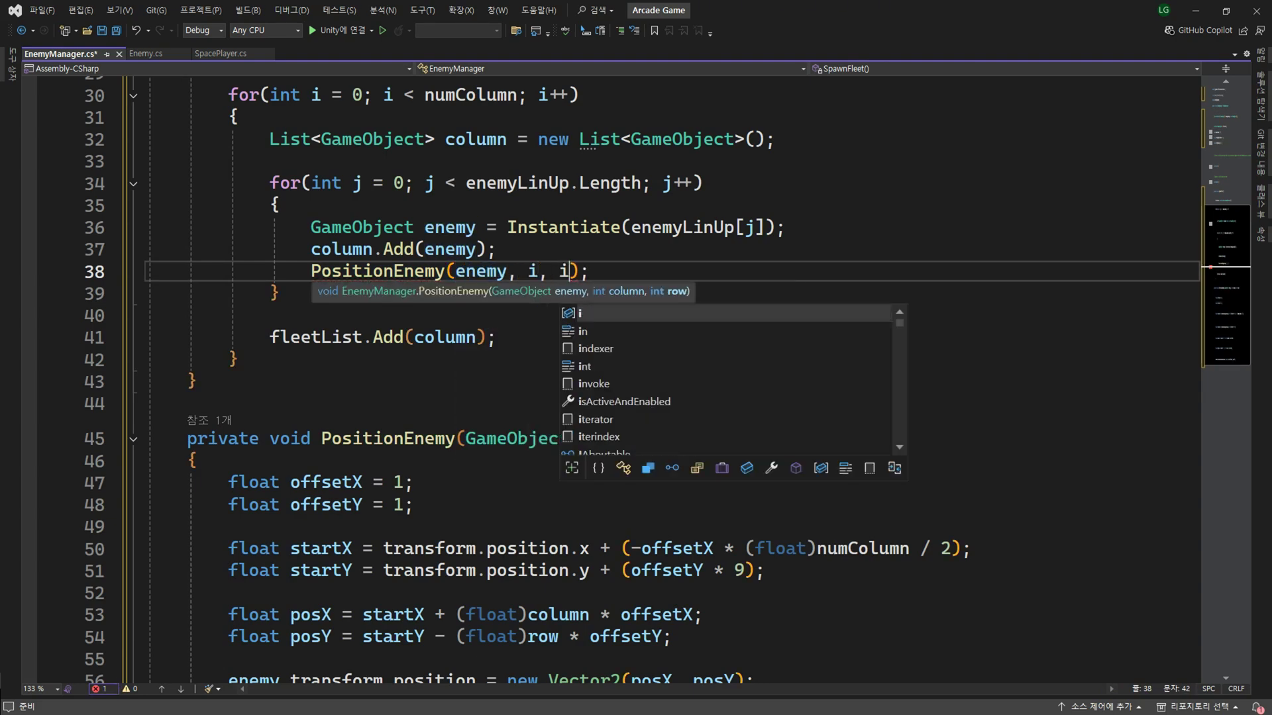
type("j")
key("End")
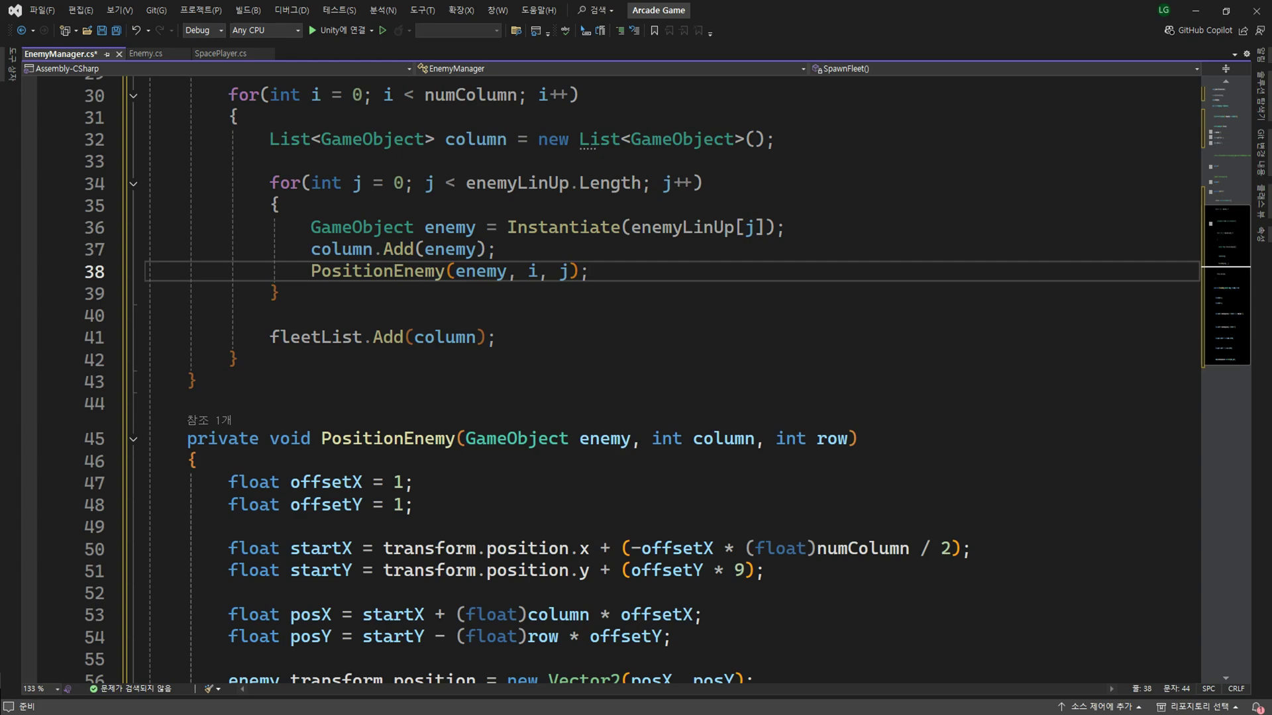
- Add blank lines below the PositionEnemy method's closing brace
scroll(1160, 489, "down", 7)
left_click(500, 251)
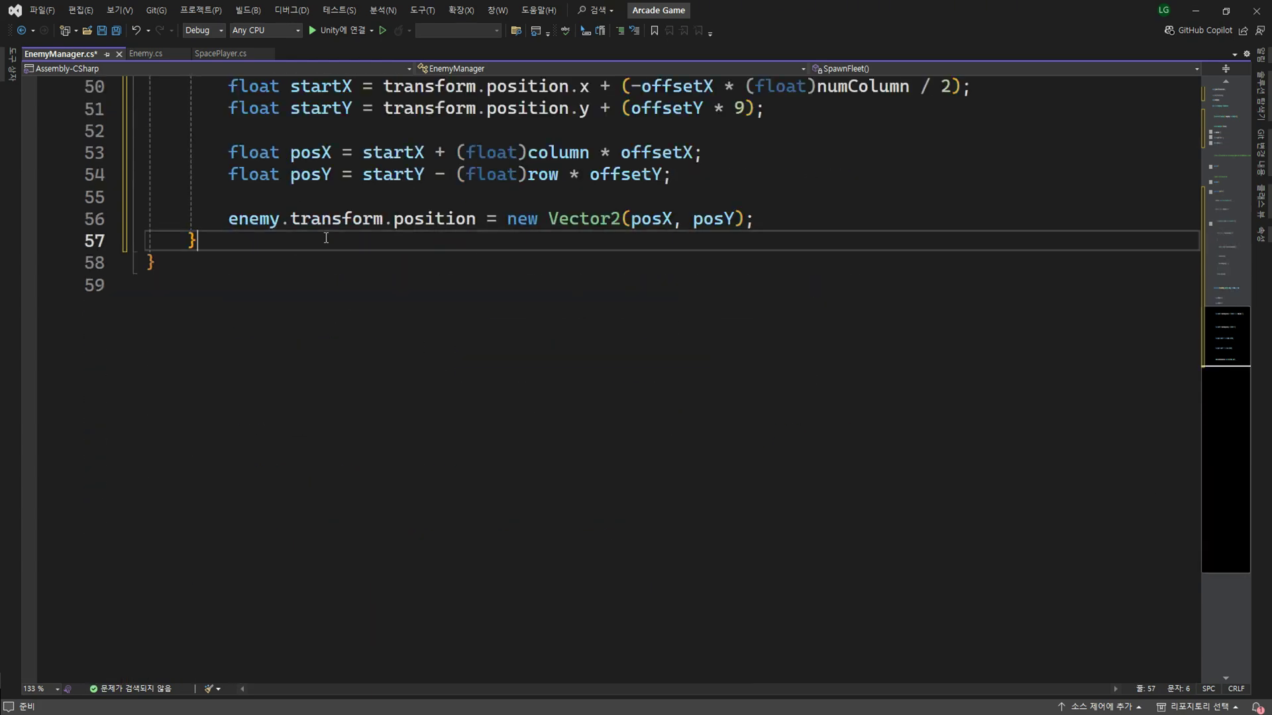
key("Return")
key("Return")
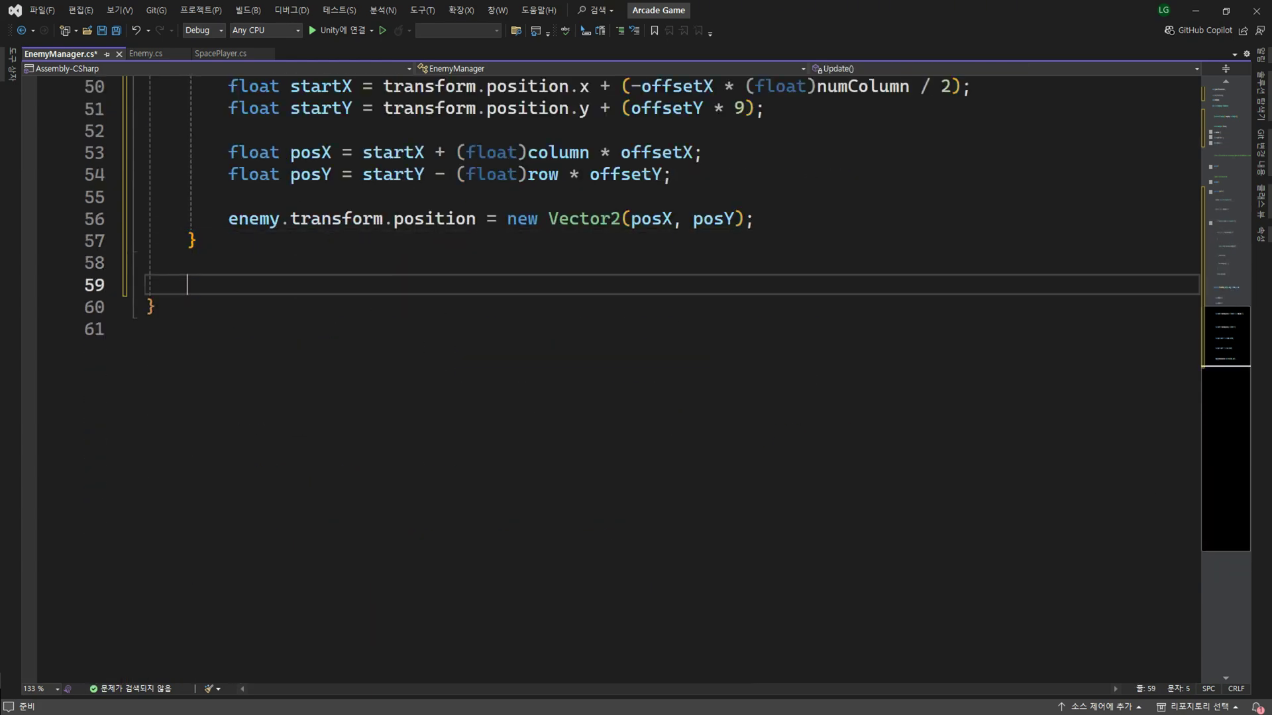
- In Enemy.cs, delete the Update timer check, the moveTimer reset and the moveTimer field
left_click(156, 54)
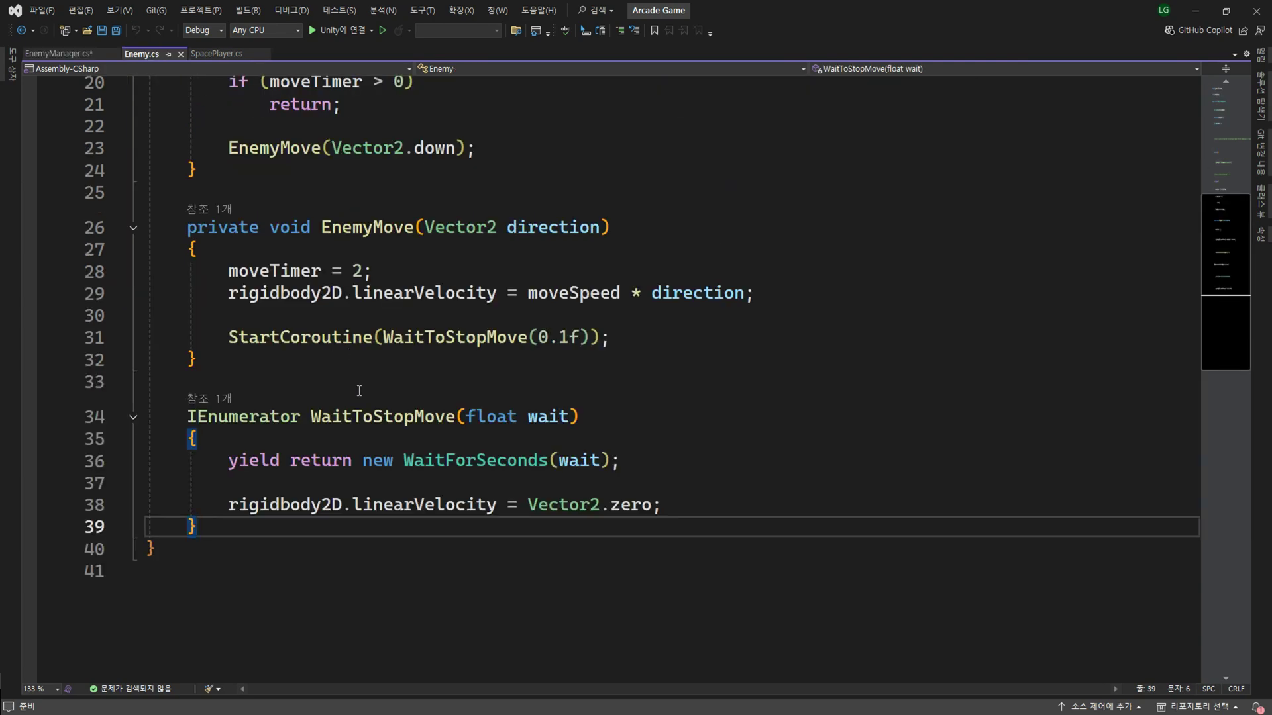
scroll(362, 395, "up", 4)
left_click_drag(152, 324, 341, 368)
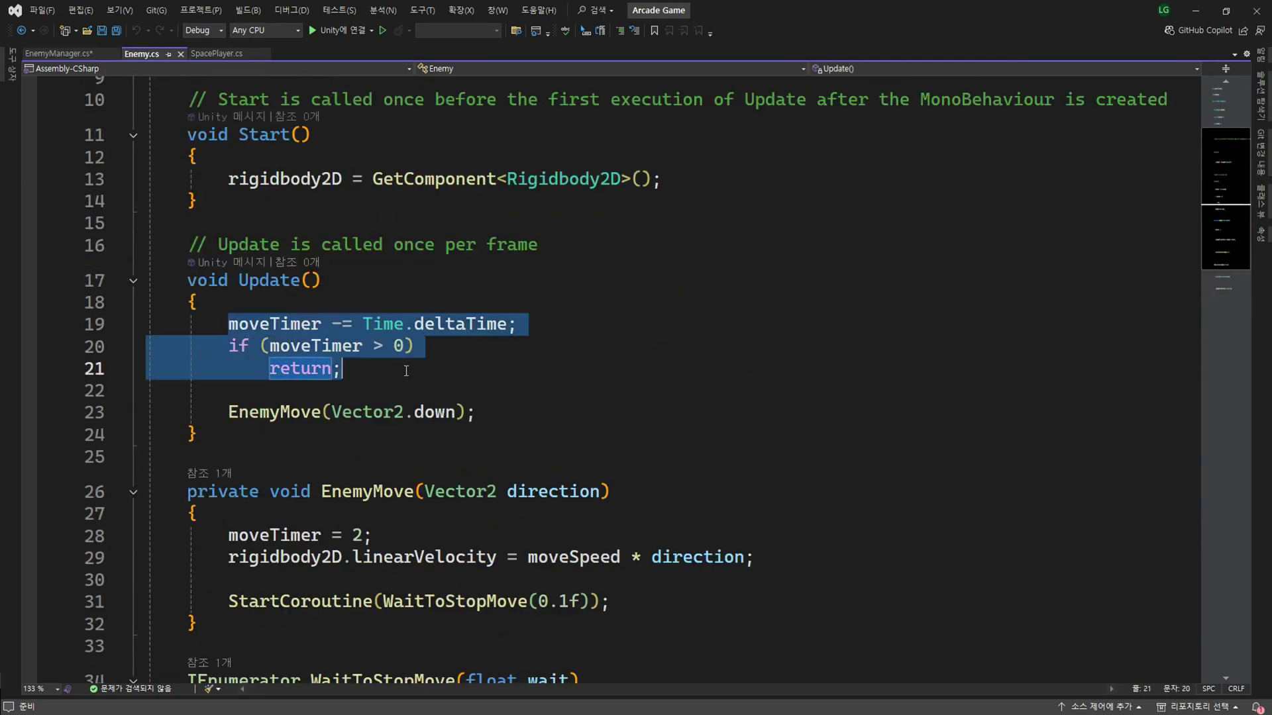
left_click(397, 368)
left_click_drag(486, 412, 228, 324)
key("BackSpace")
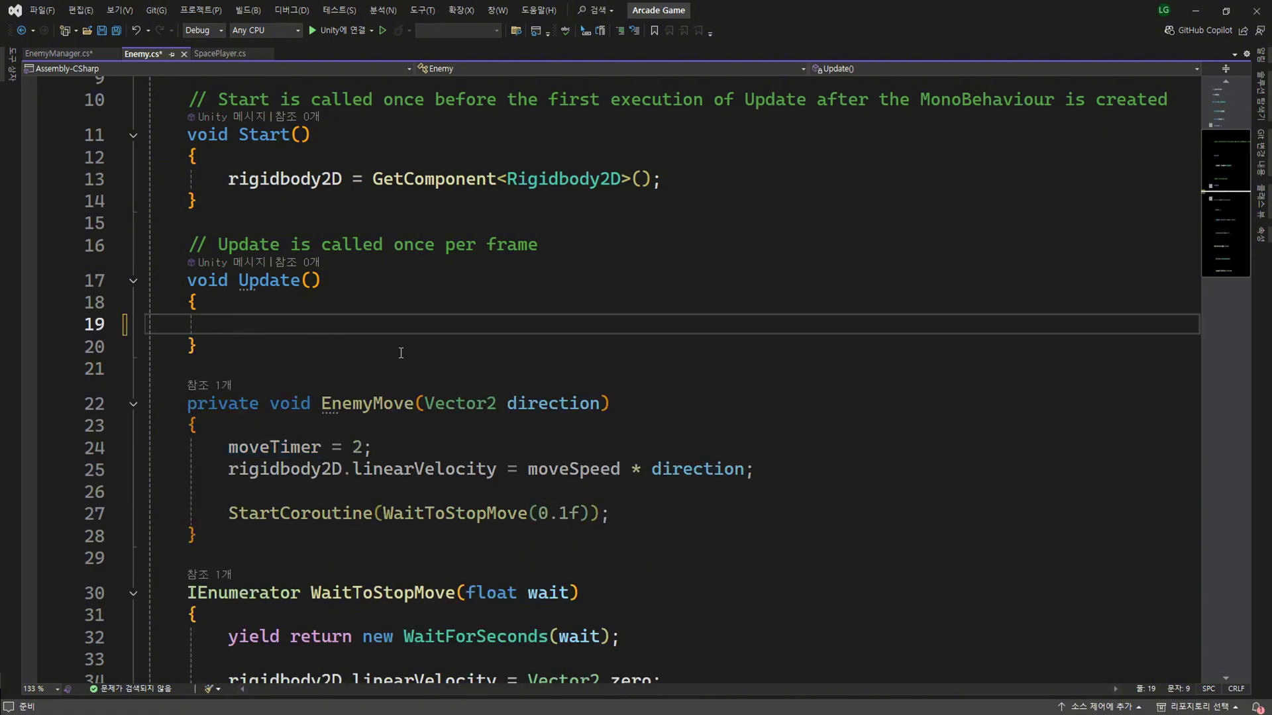
left_click_drag(228, 447, 372, 447)
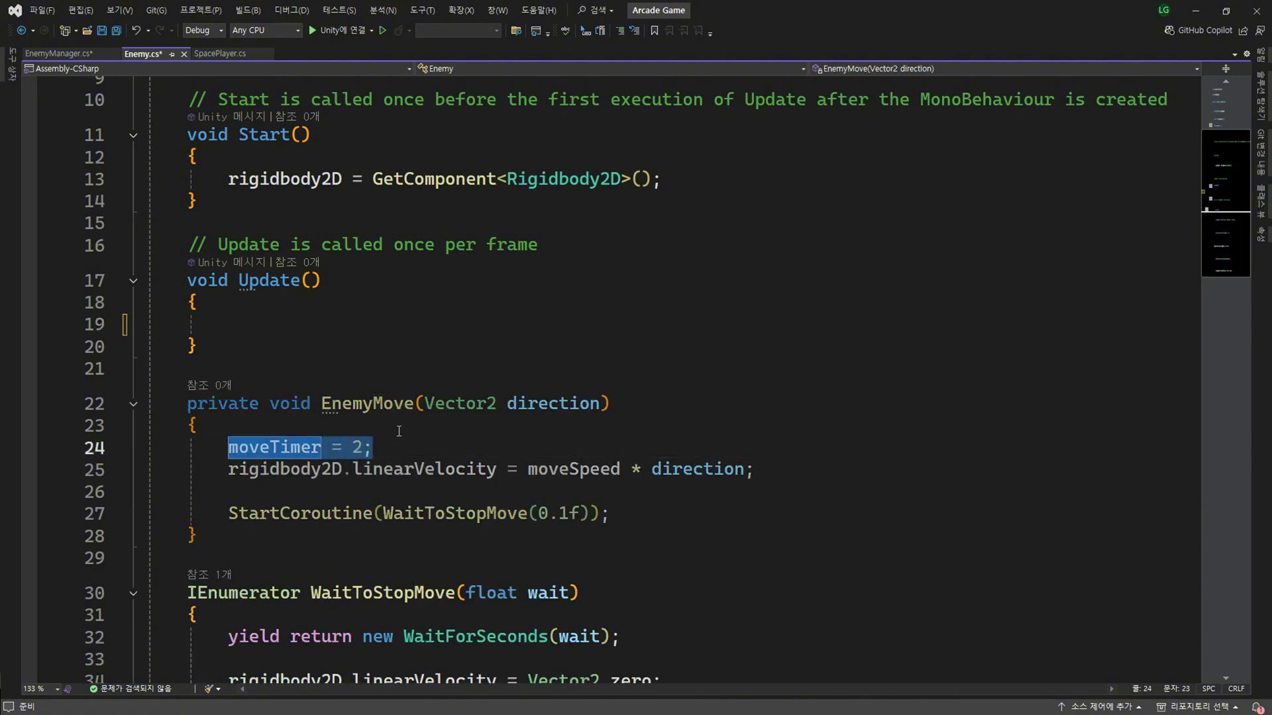
key("BackSpace")
scroll(369, 382, "up", 3)
left_click_drag(406, 257, 187, 255)
key("BackSpace")
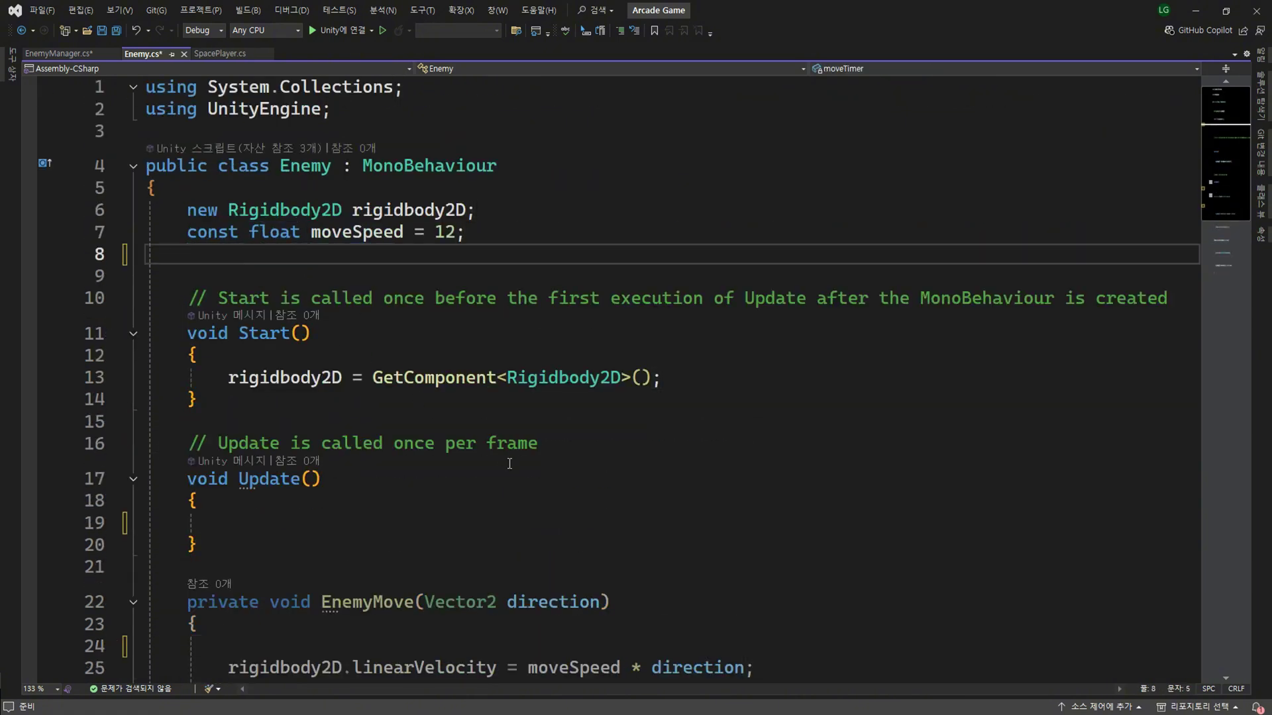
scroll(403, 317, "down", 5)
left_click(403, 316)
key("BackSpace")
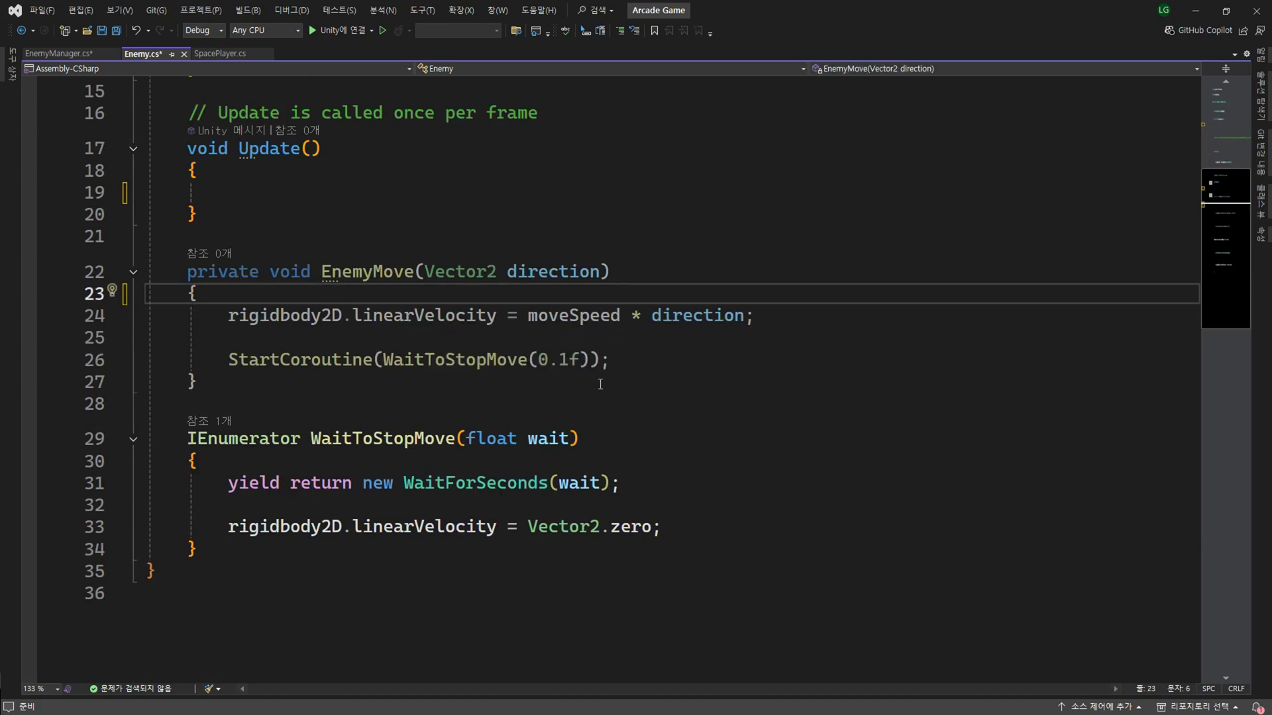
- Give EnemyMove a float distance parameter, pass it to WaitToStopMove instead of 0.1f, and save
left_click_drag(538, 359, 580, 360)
left_click(612, 360)
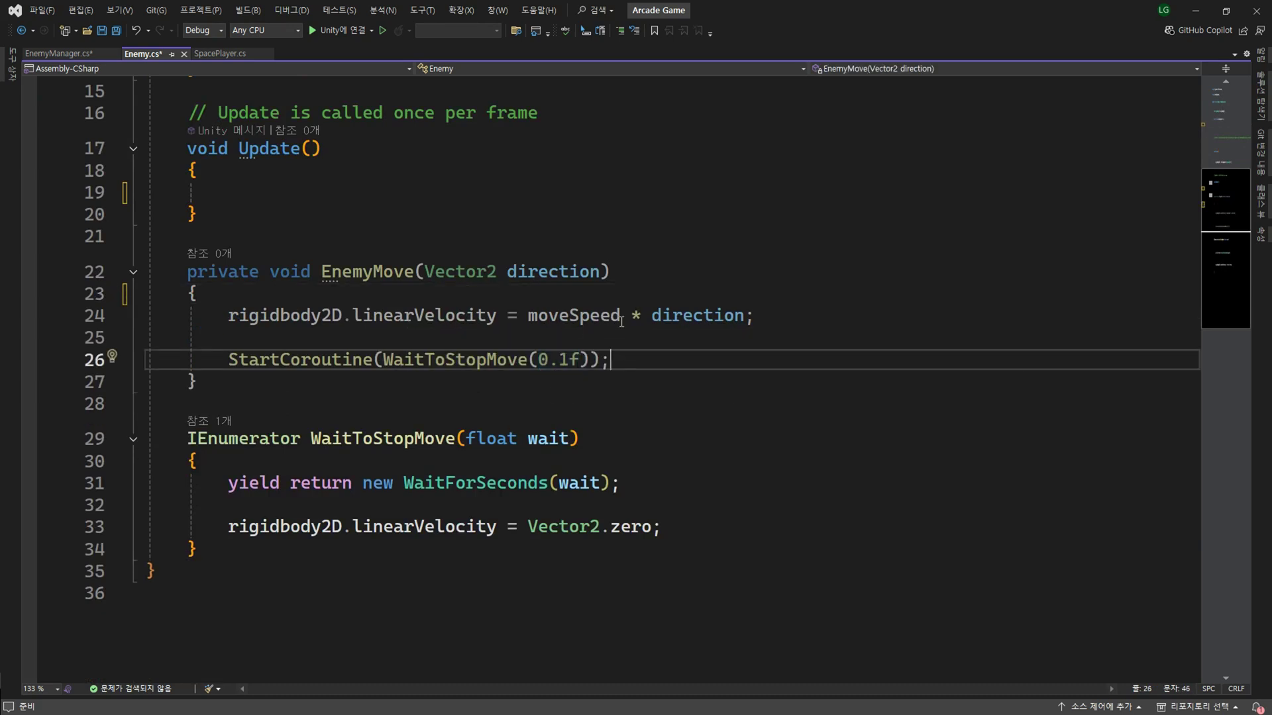
left_click(600, 272)
type(", float ")
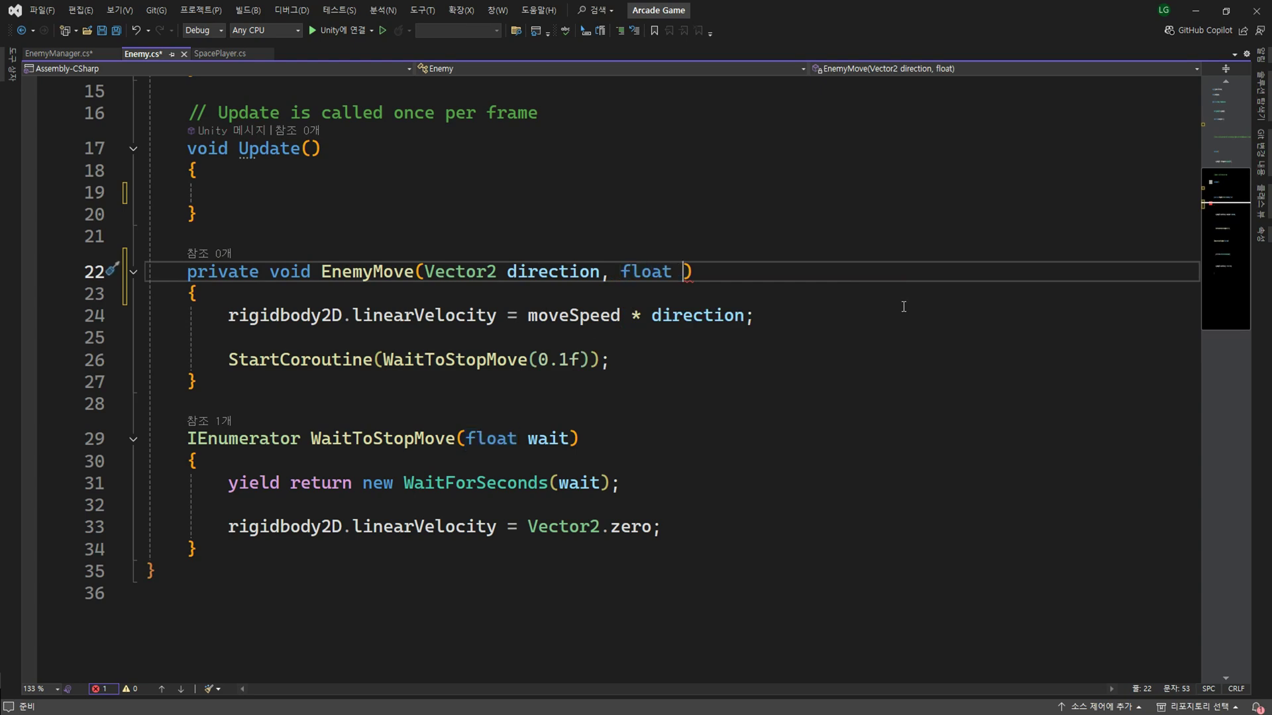
type("distance")
key("Down")
key("Down")
key("Down")
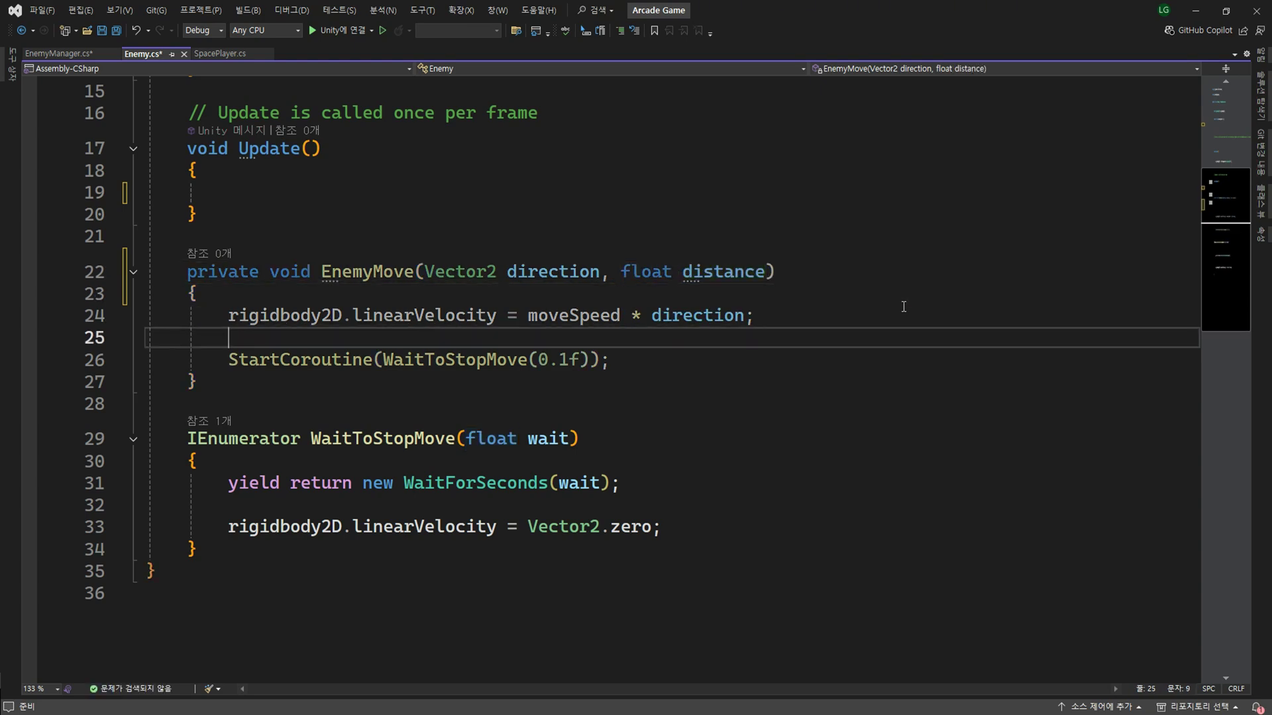
key("Down")
key("Left")
key("Left")
key("shift+Left")
key("shift+Left")
key("shift+Left")
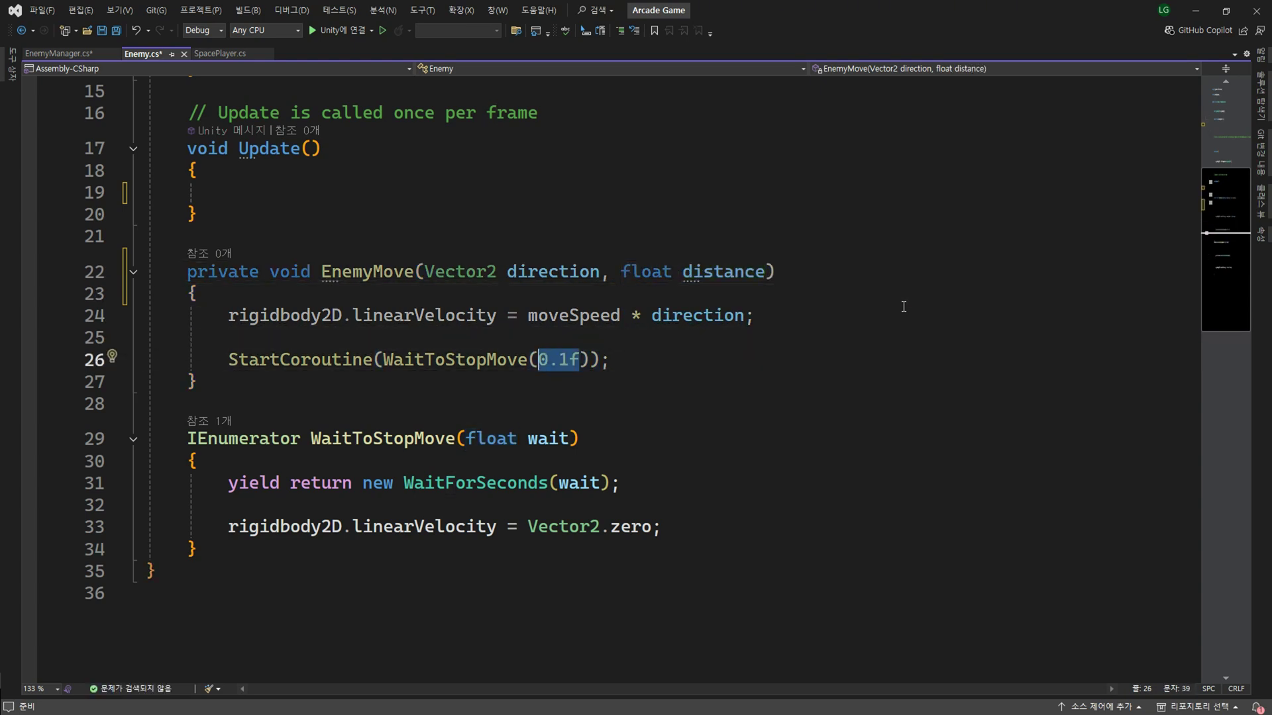
type("dist")
key("Tab")
key("End")
key("ctrl+s")
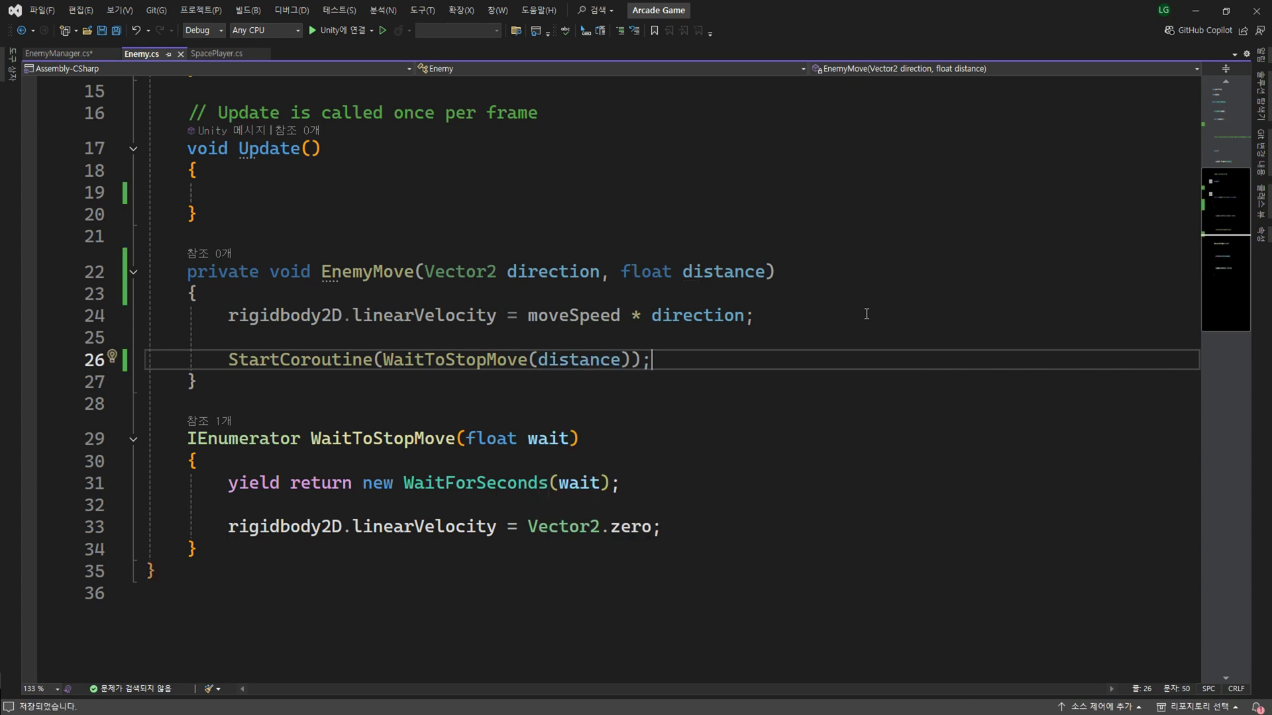
- Change EnemyMove's access modifier from private to public
double_click(243, 274)
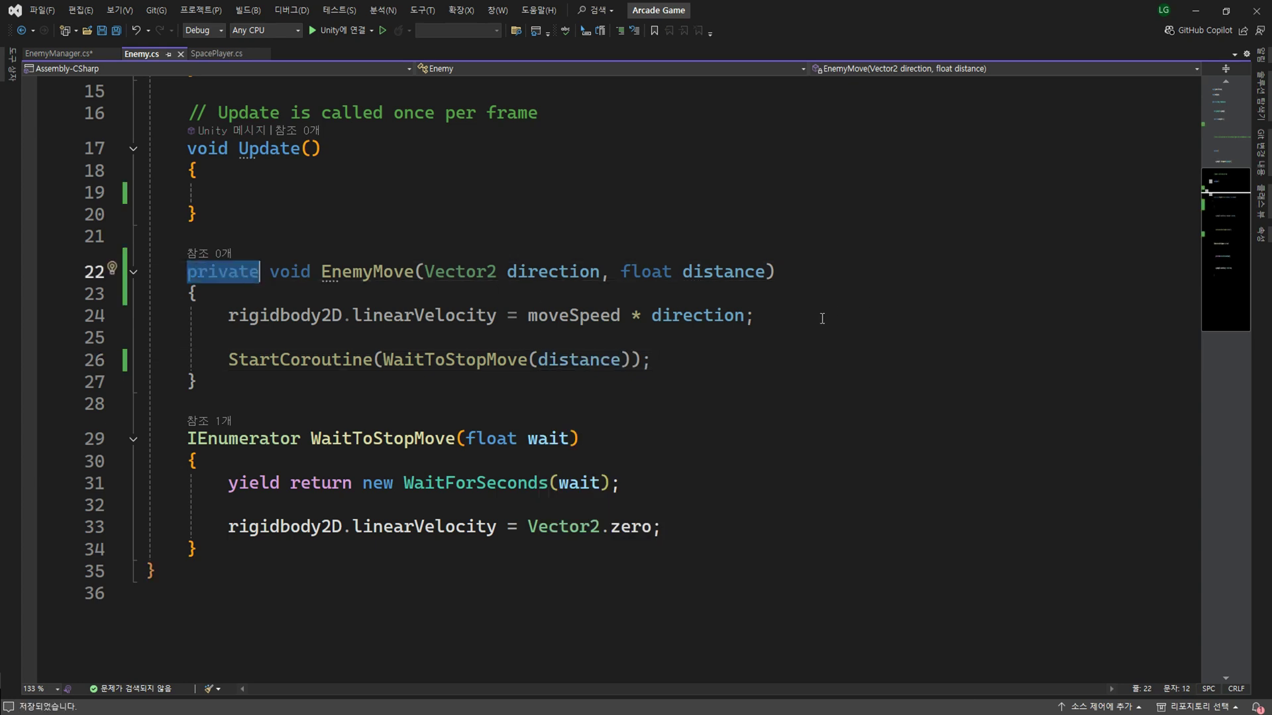
type("pu")
key("Tab")
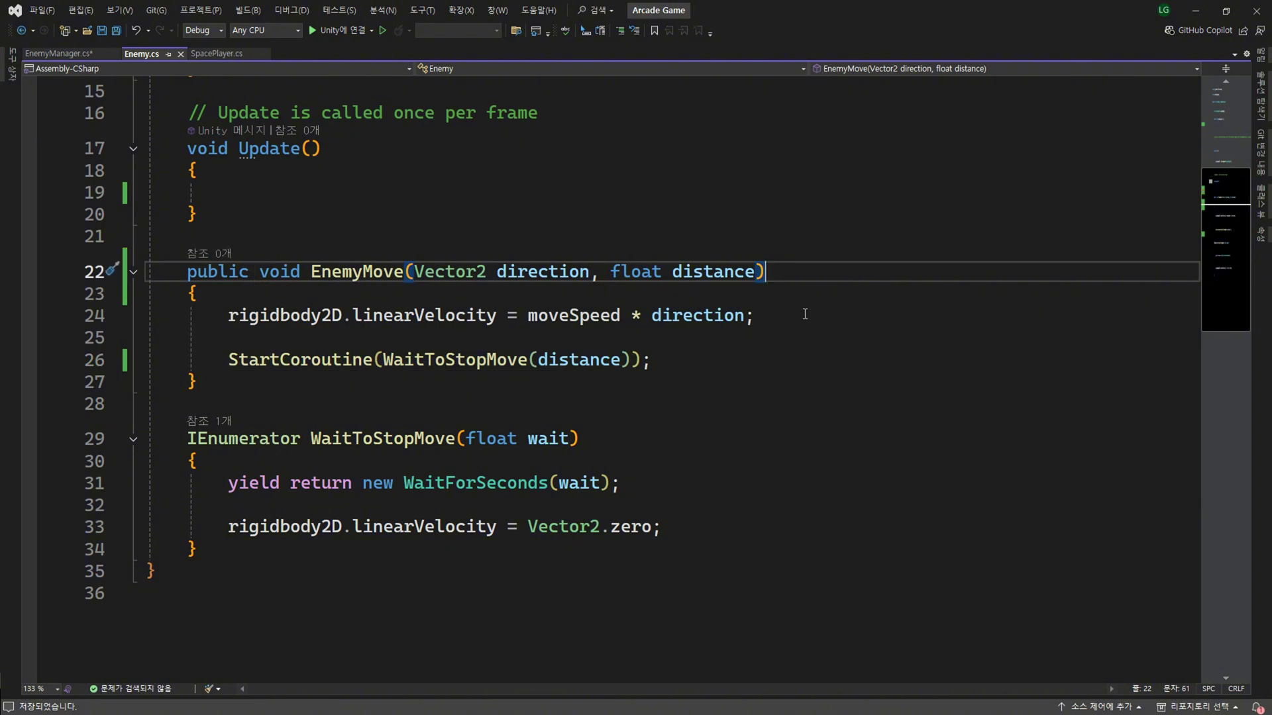
- In EnemyManager.cs, add private bool IsEnemyMoveTime() declaring resurt = false and returning resurt
left_click(63, 53)
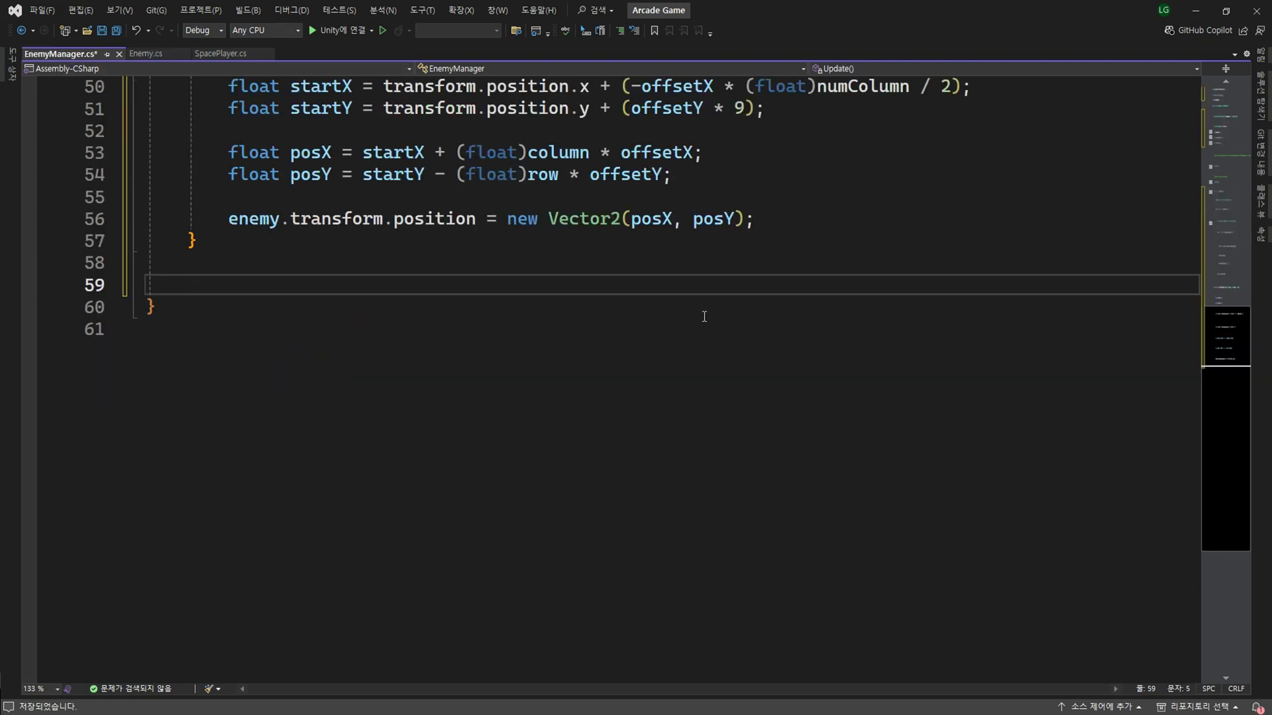
type("pri")
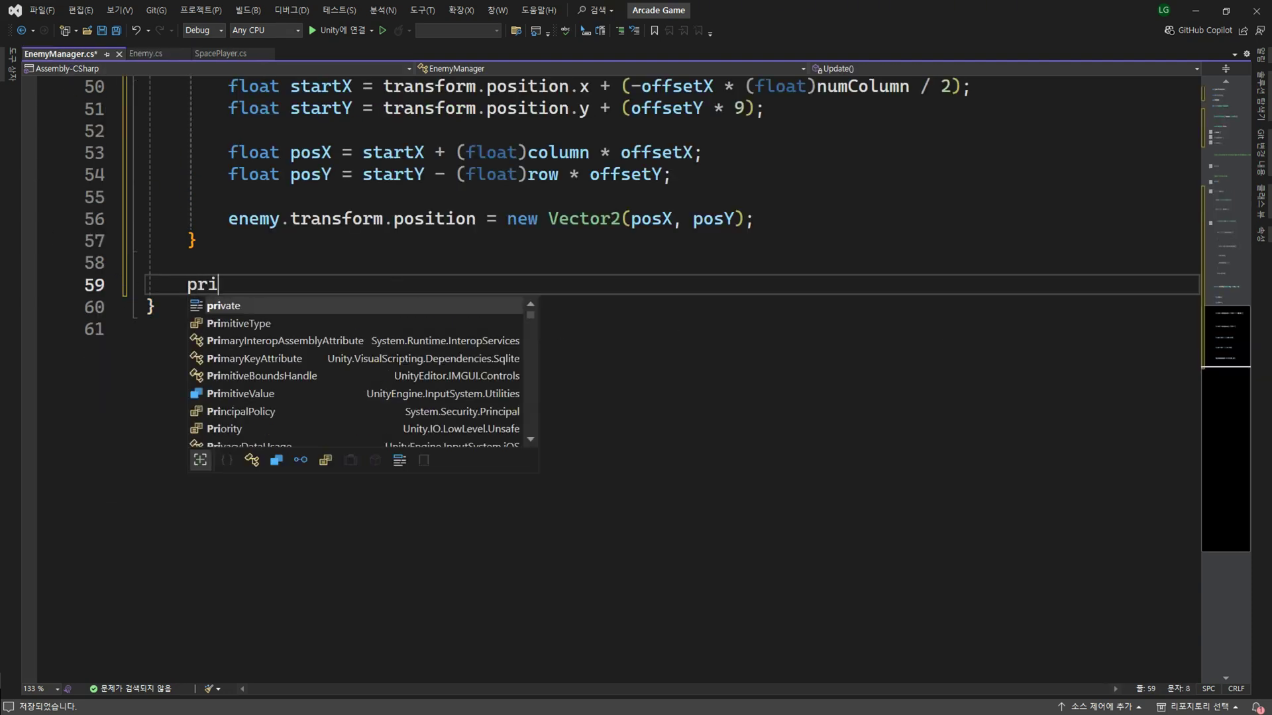
type("vate bool I")
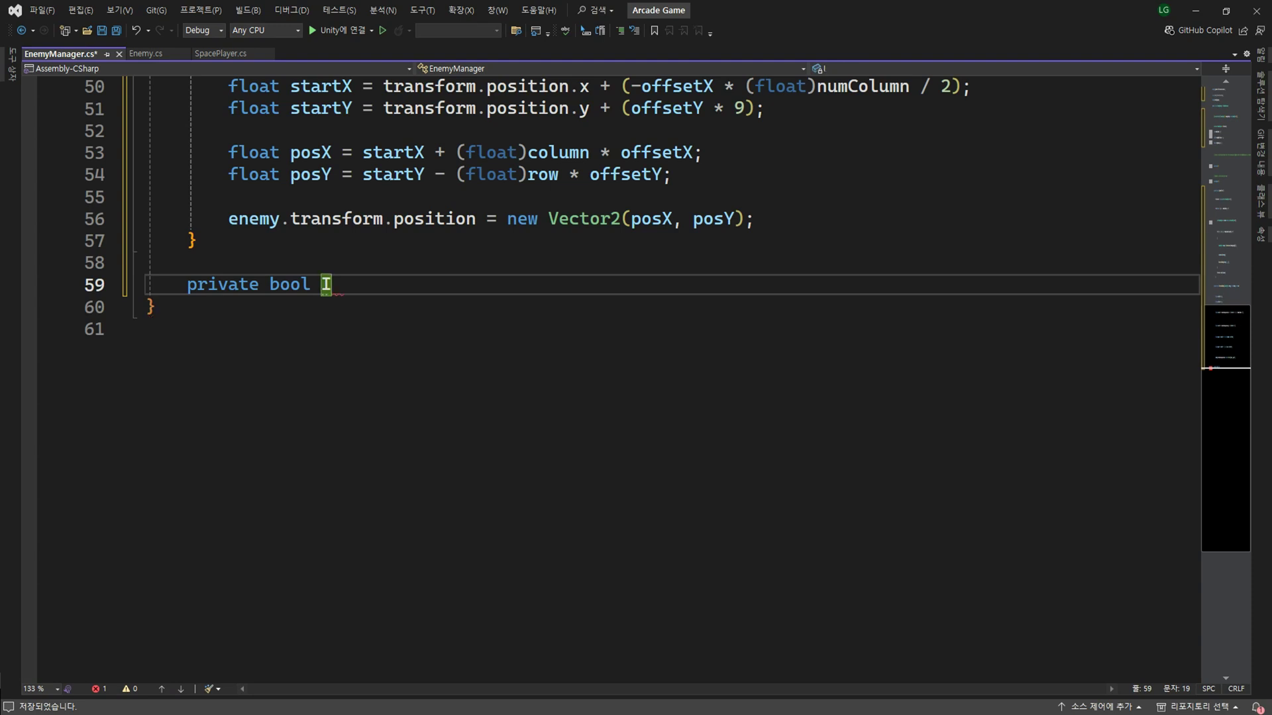
type("sEnemyMoveTime")
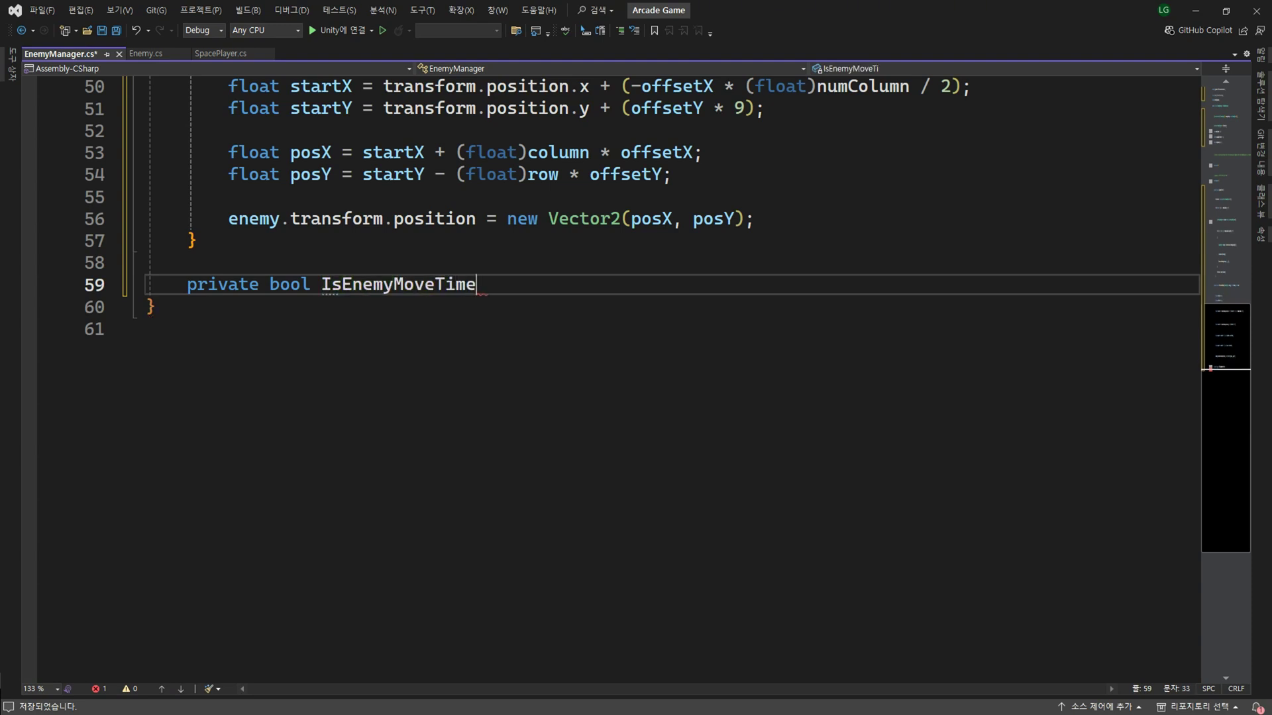
type("()")
key("Return")
type("{")
key("Return")
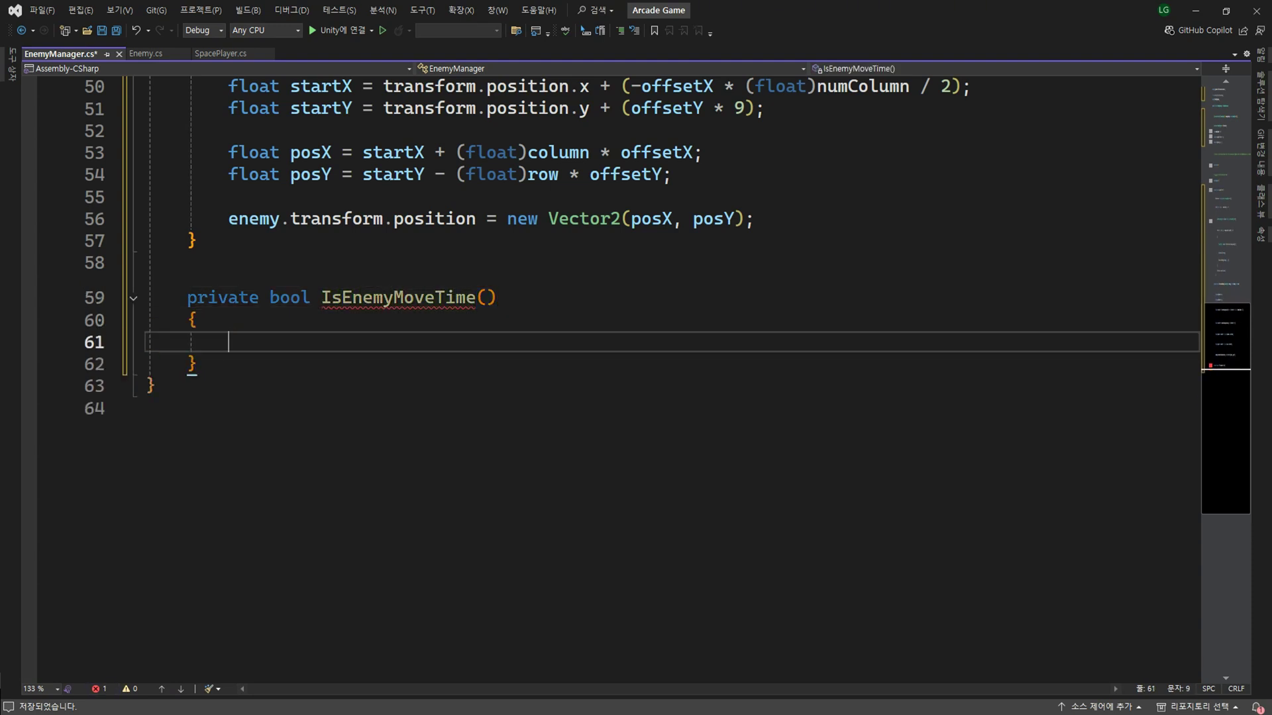
type("re")
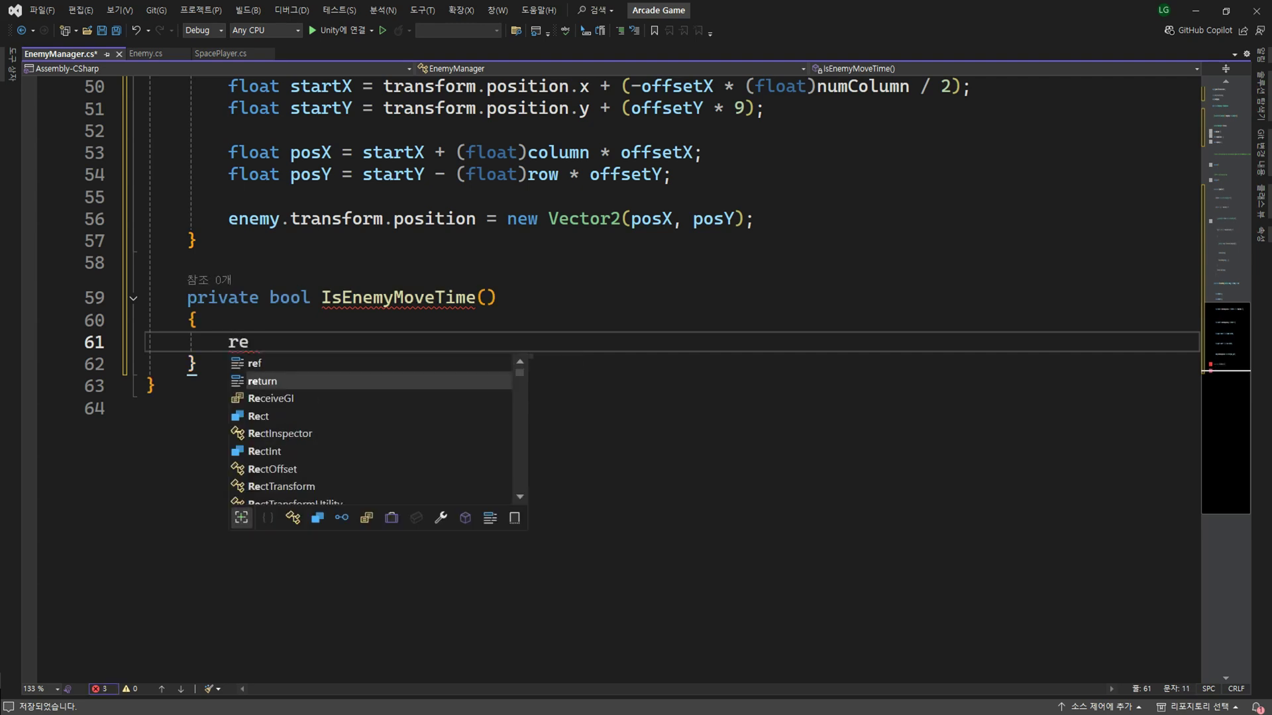
key("Tab")
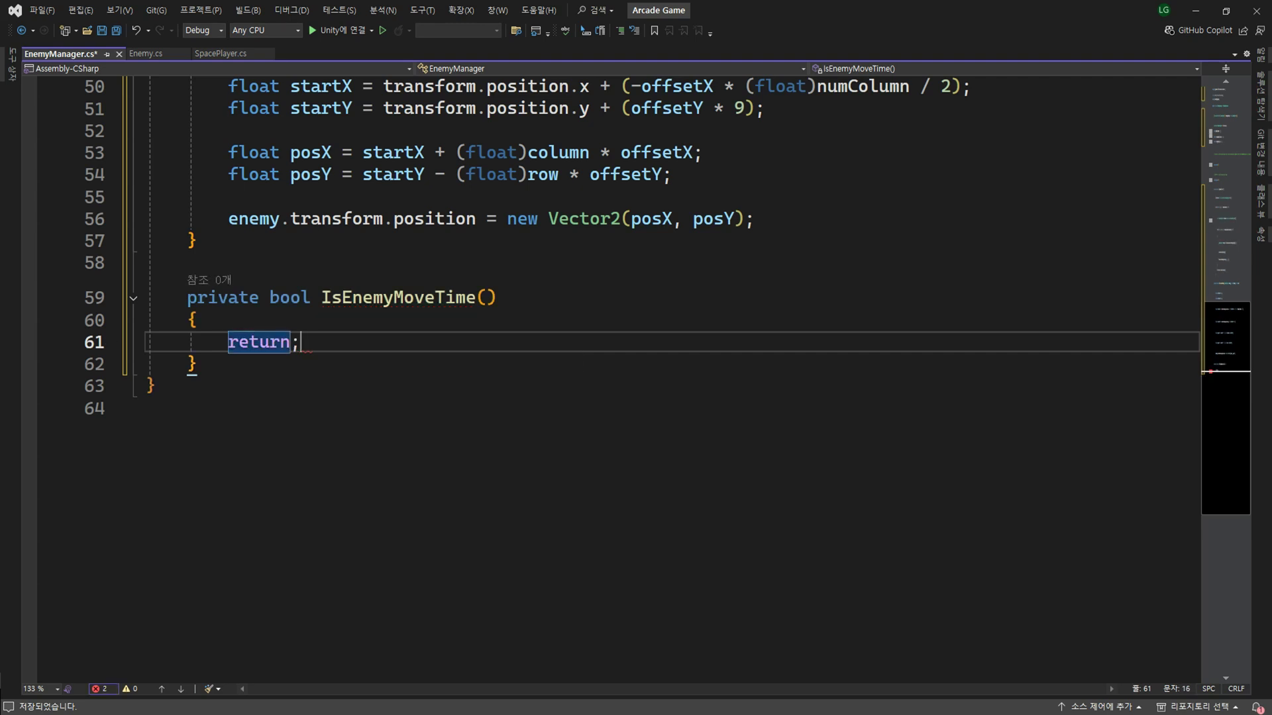
key("Up")
key("Return")
key("Up")
key("Return")
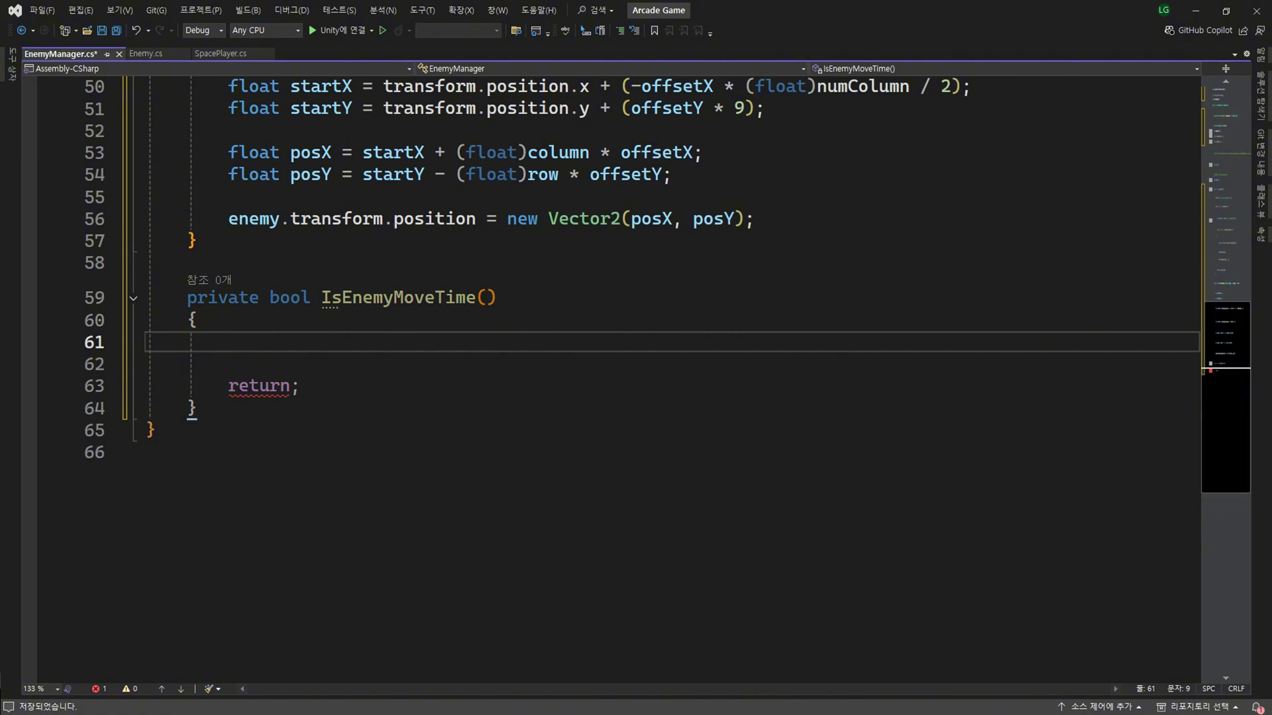
type("bool res")
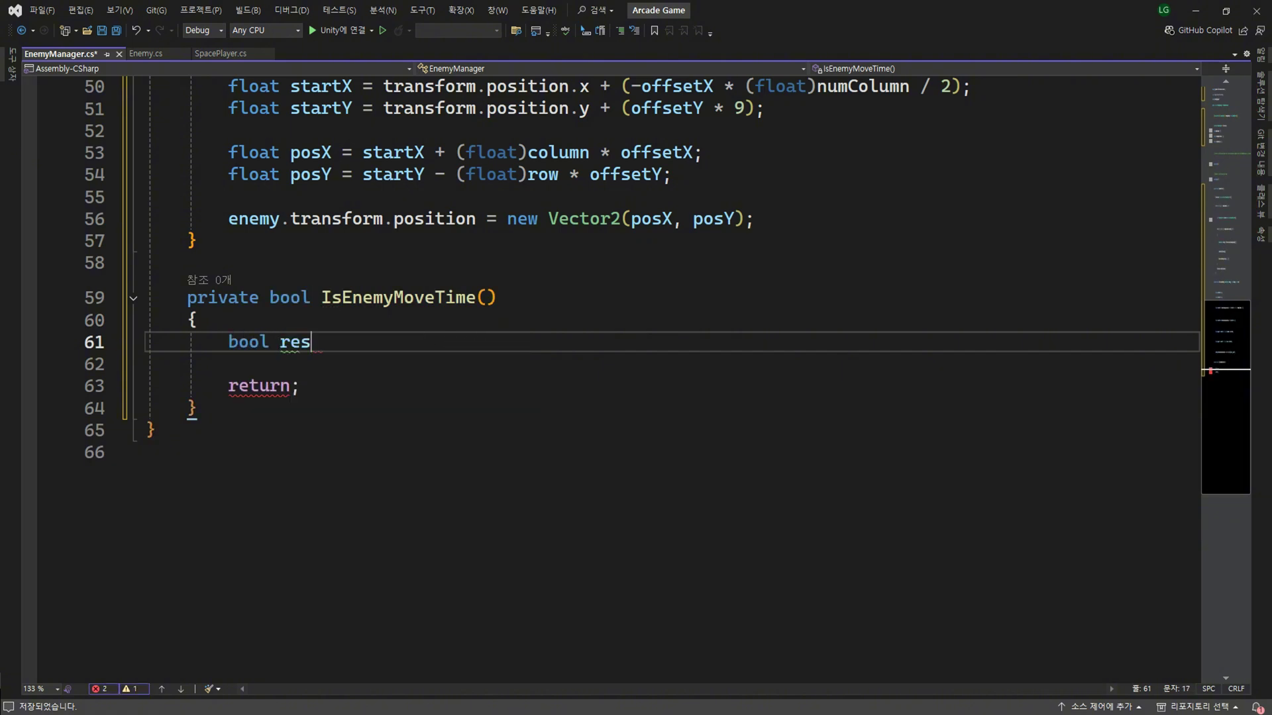
type("urt = fa")
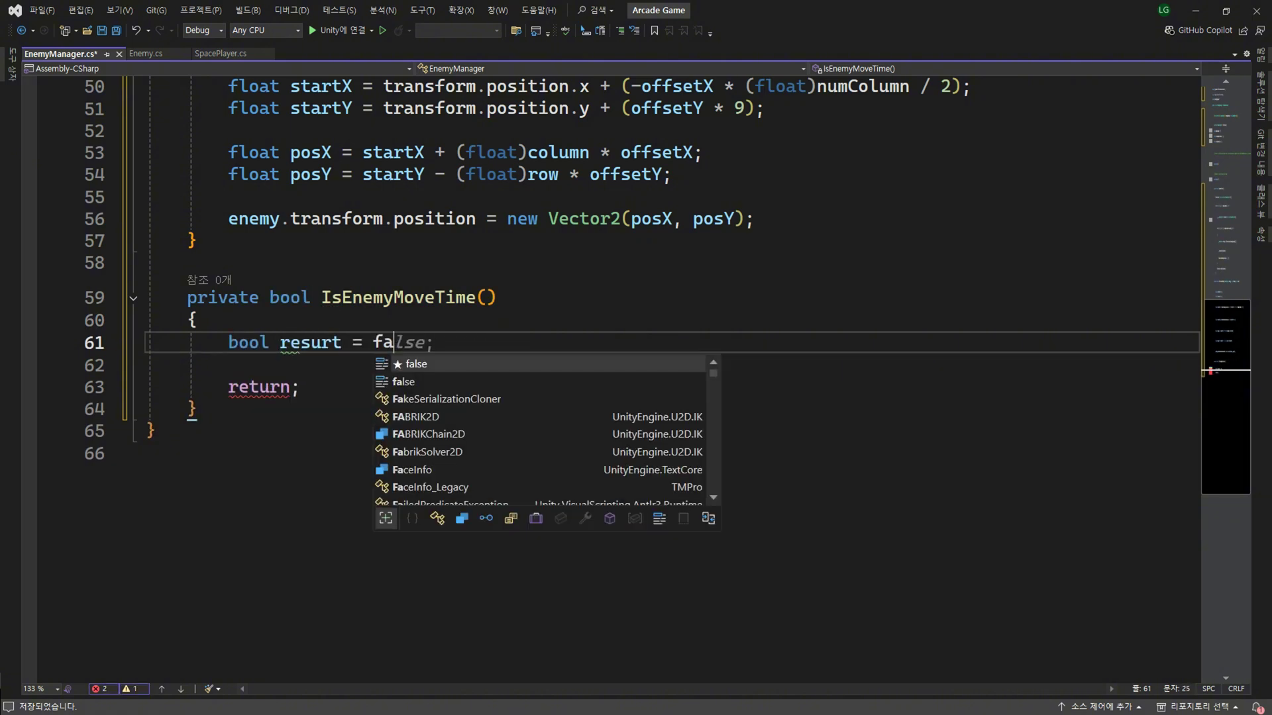
key("Tab")
left_click(292, 386)
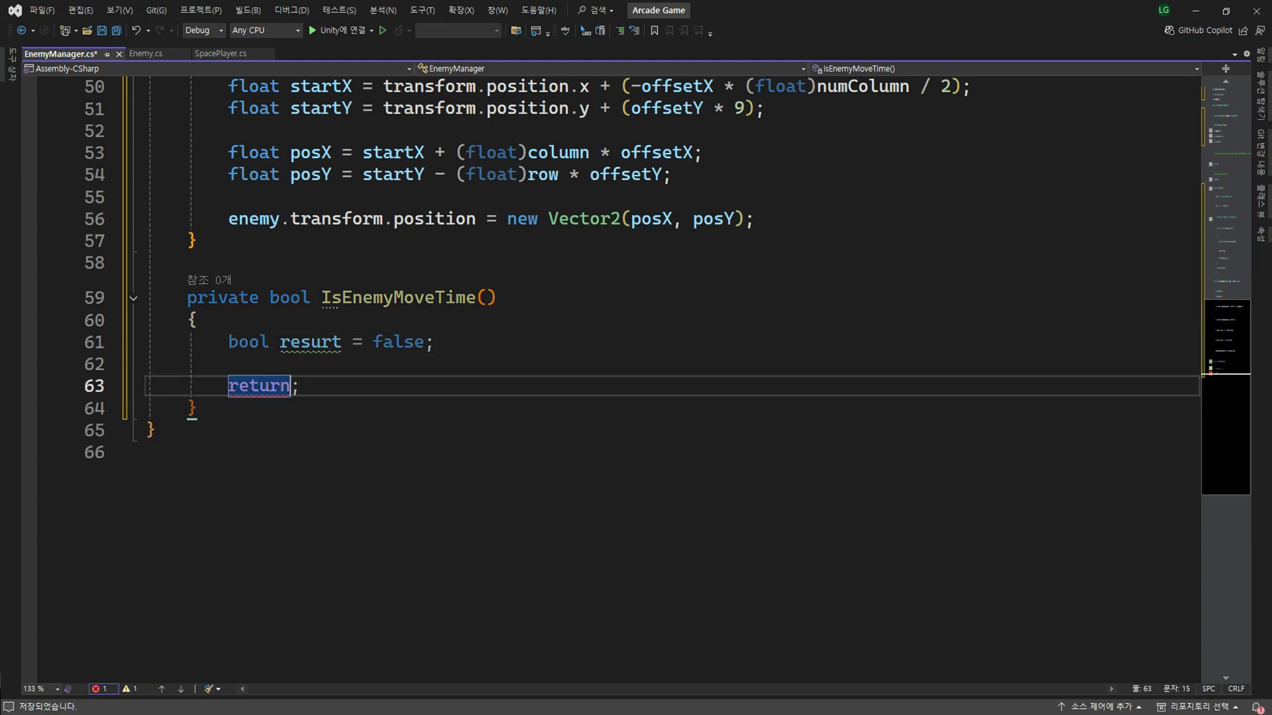
type("re")
key("Tab")
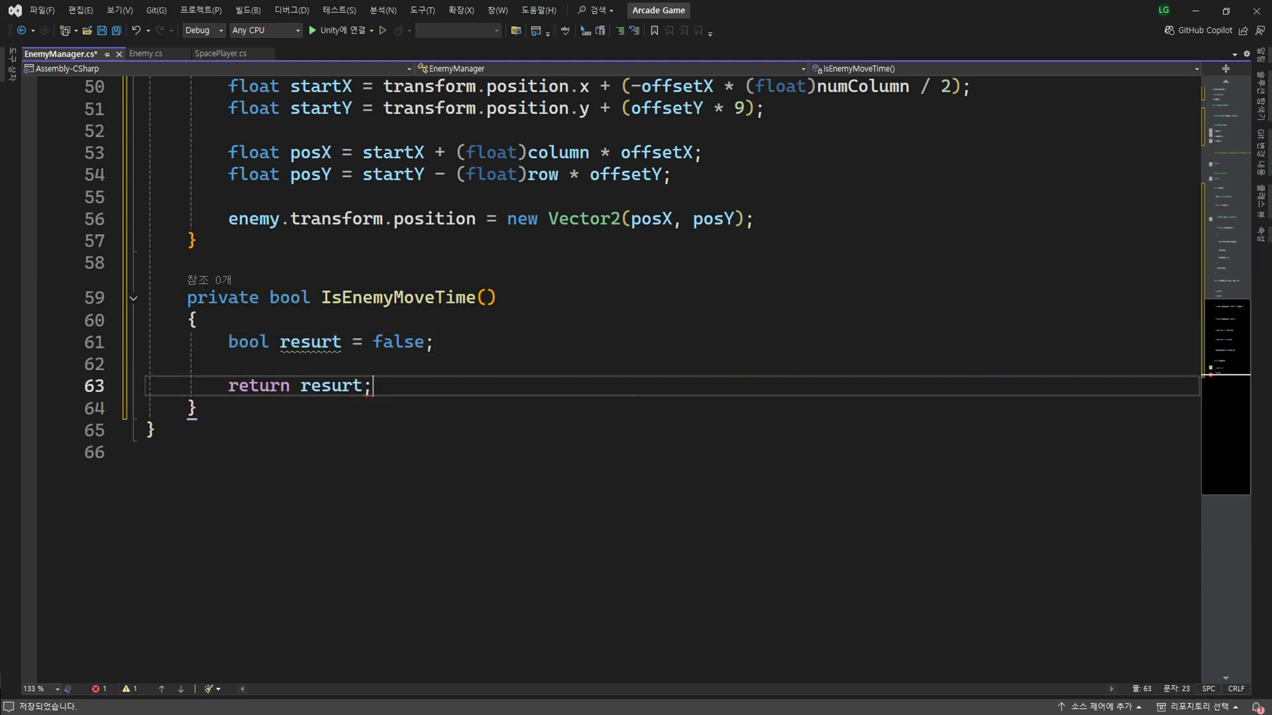
- Decrement enemyMoveTimer by Time.deltaTime, set resurt true when enemyMoveTimer > 0, and save
left_click(435, 342)
key("Return")
key("Return")
type("enemyMoveTimer -=")
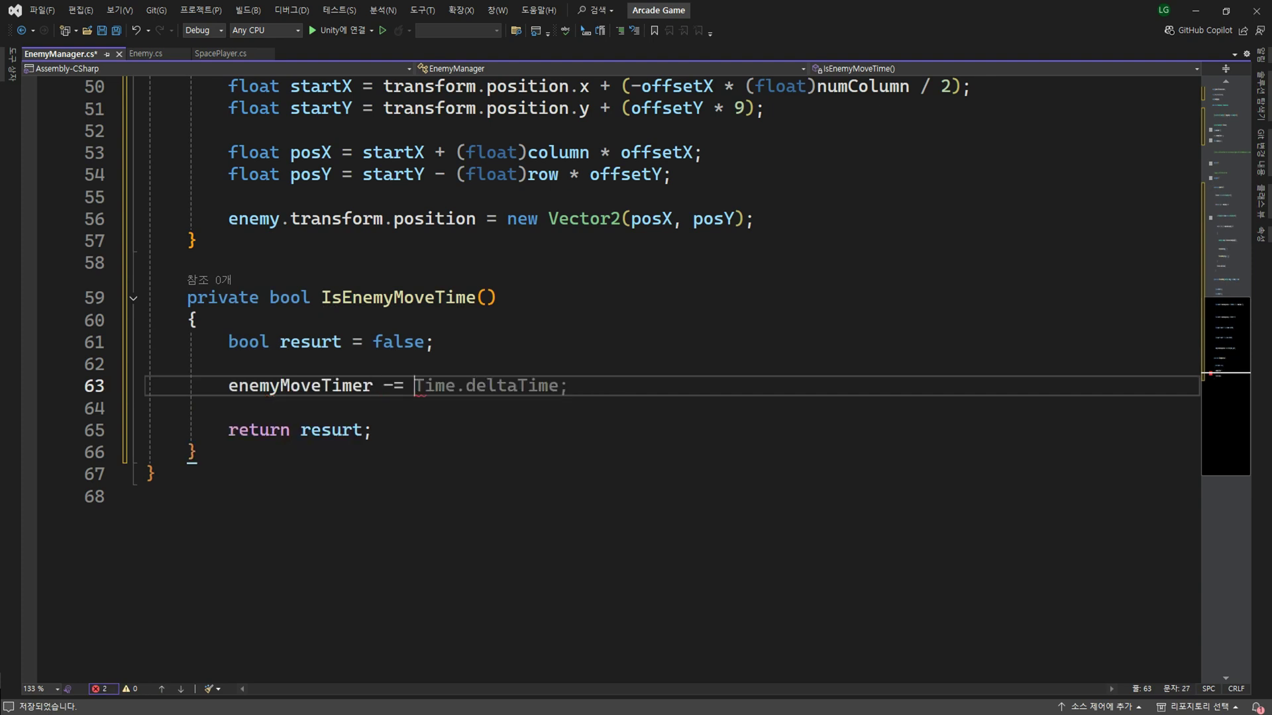
key("Tab")
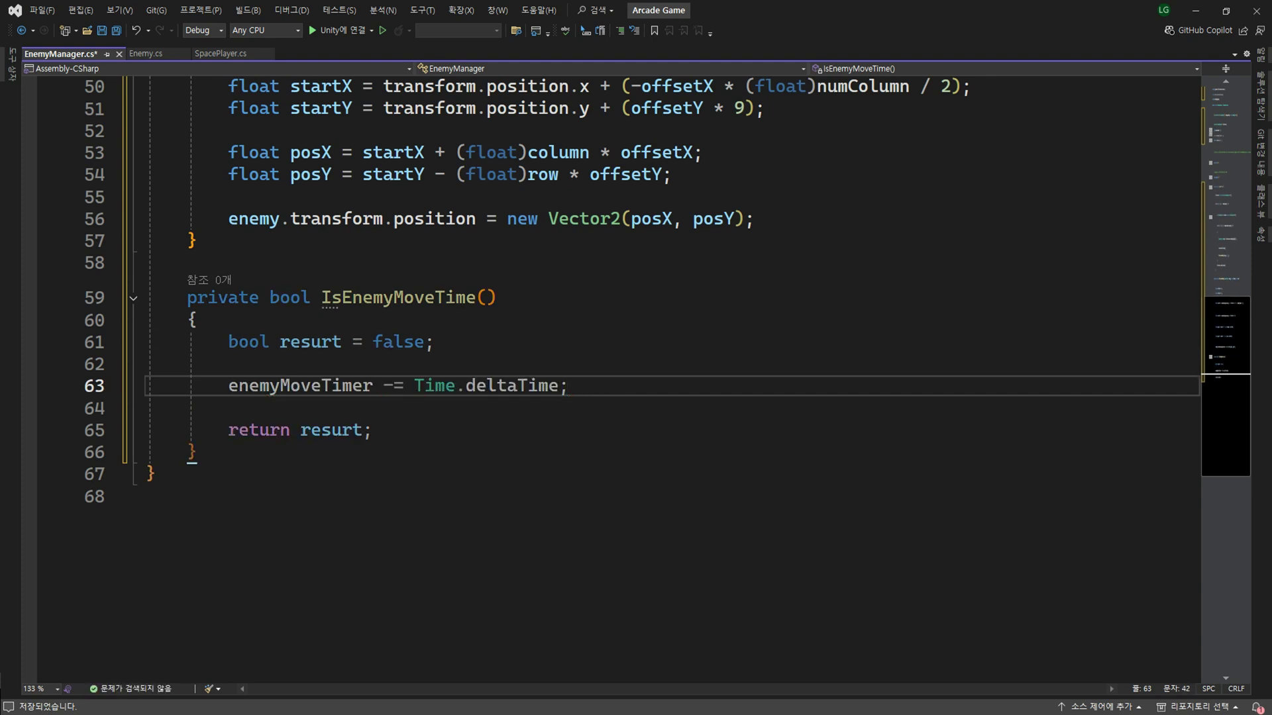
key("Return")
type("if(")
key("Tab")
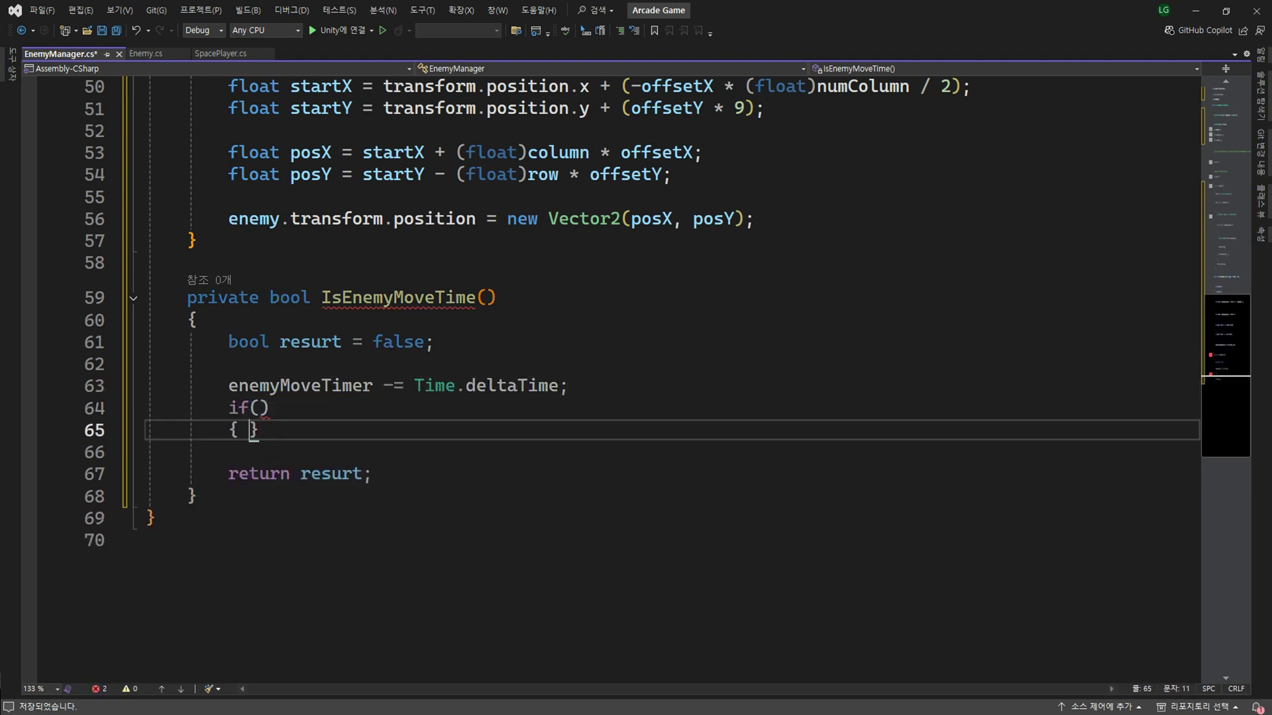
type("enemyMoveTimer")
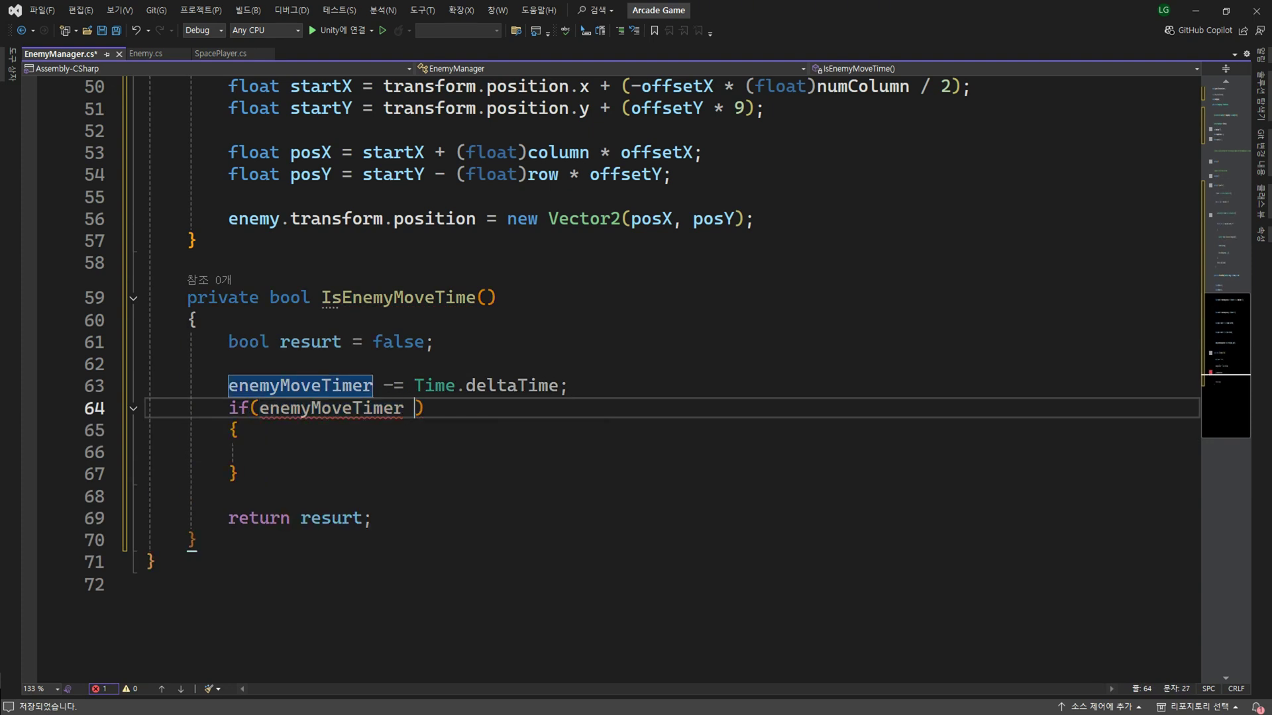
type(" > 0")
left_click(269, 452)
type("re")
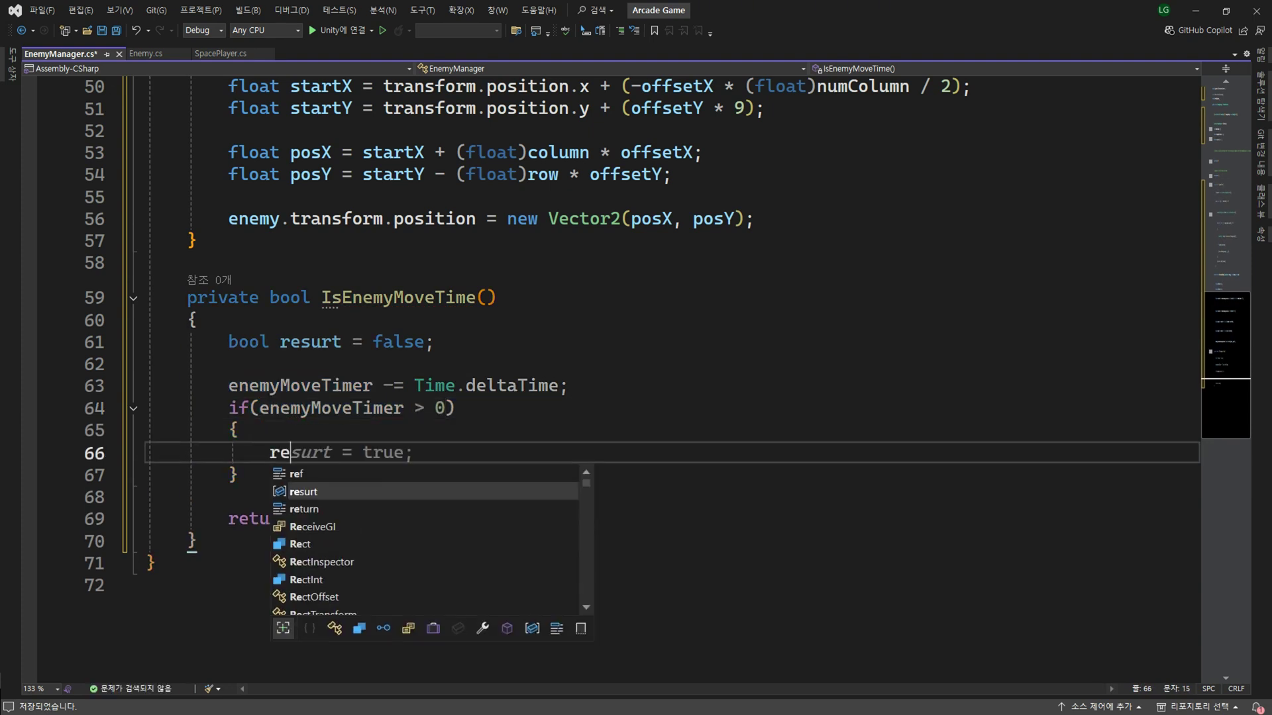
key("Tab")
key("Tab")
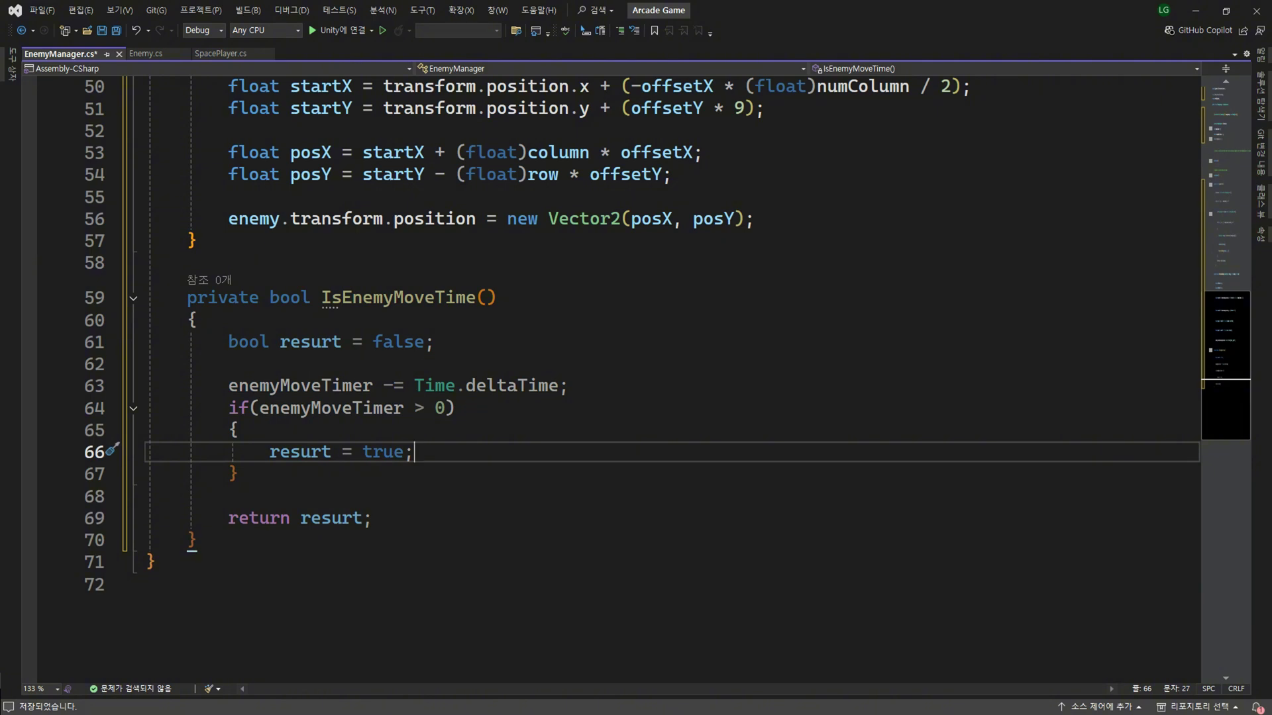
key("ctrl+s")
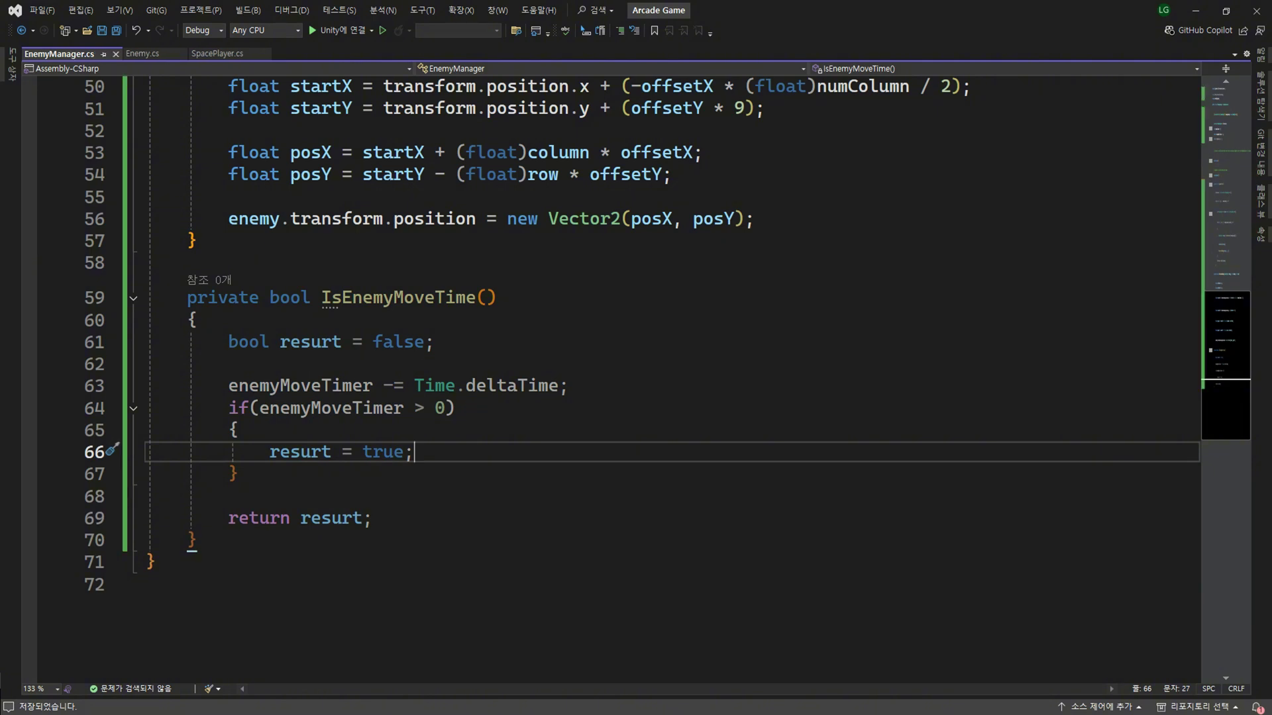
- Add blank lines below the IsEnemyMoveTime method
scroll(1043, 482, "down", 3)
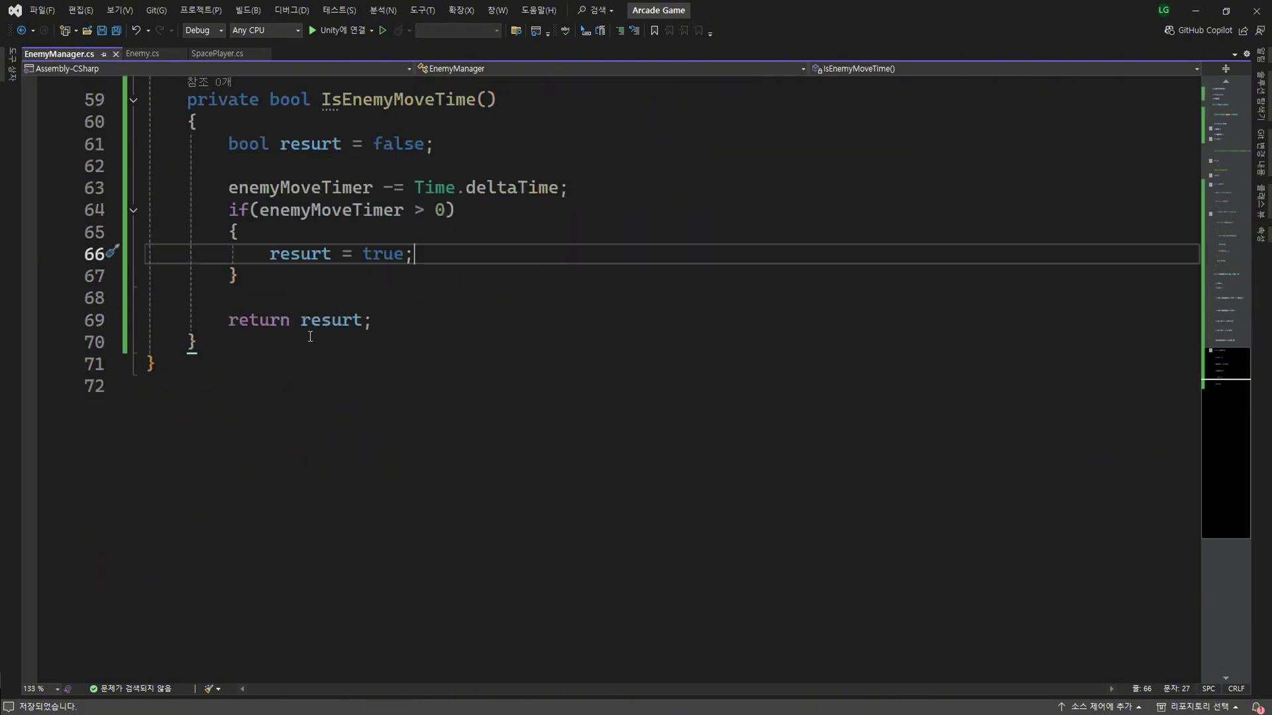
left_click(752, 341)
key("Return")
key("Return")
- Add an empty private void MoveFleet(Vector2 direction, float distance) method to EnemyManager
scroll(752, 385, "down", 1)
scroll(752, 384, "down", 2)
type("private ")
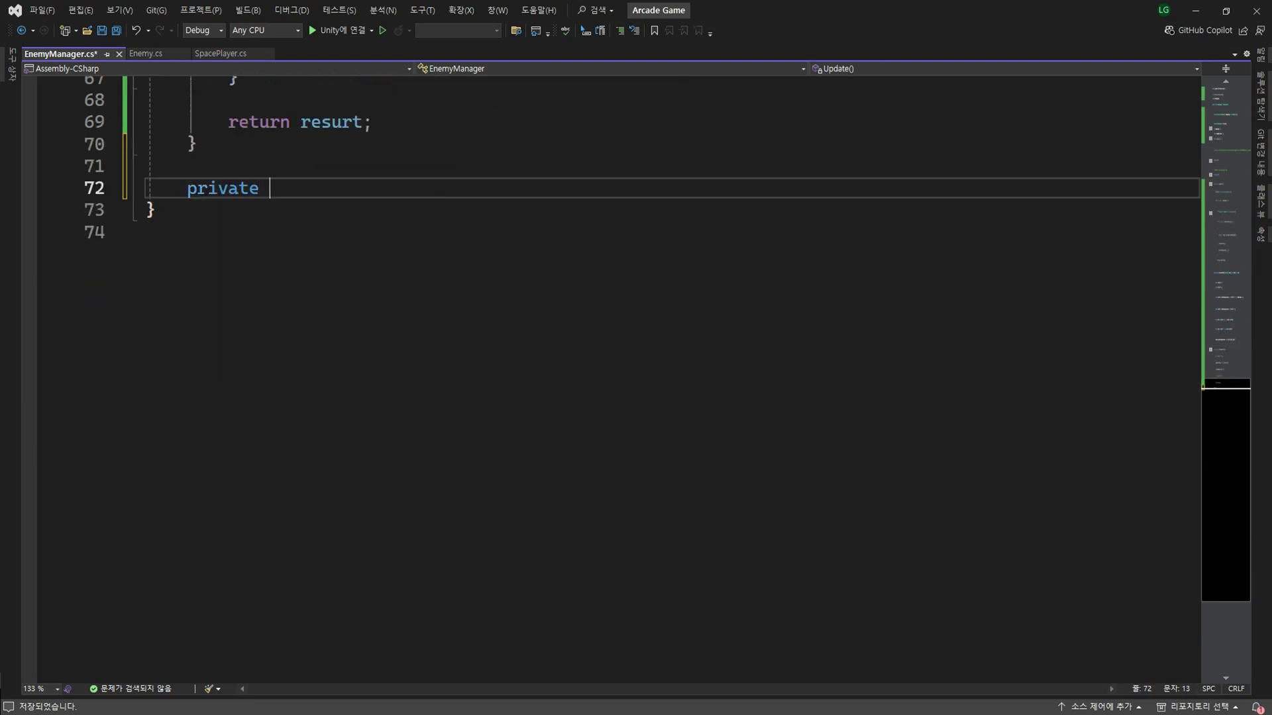
type("void Move")
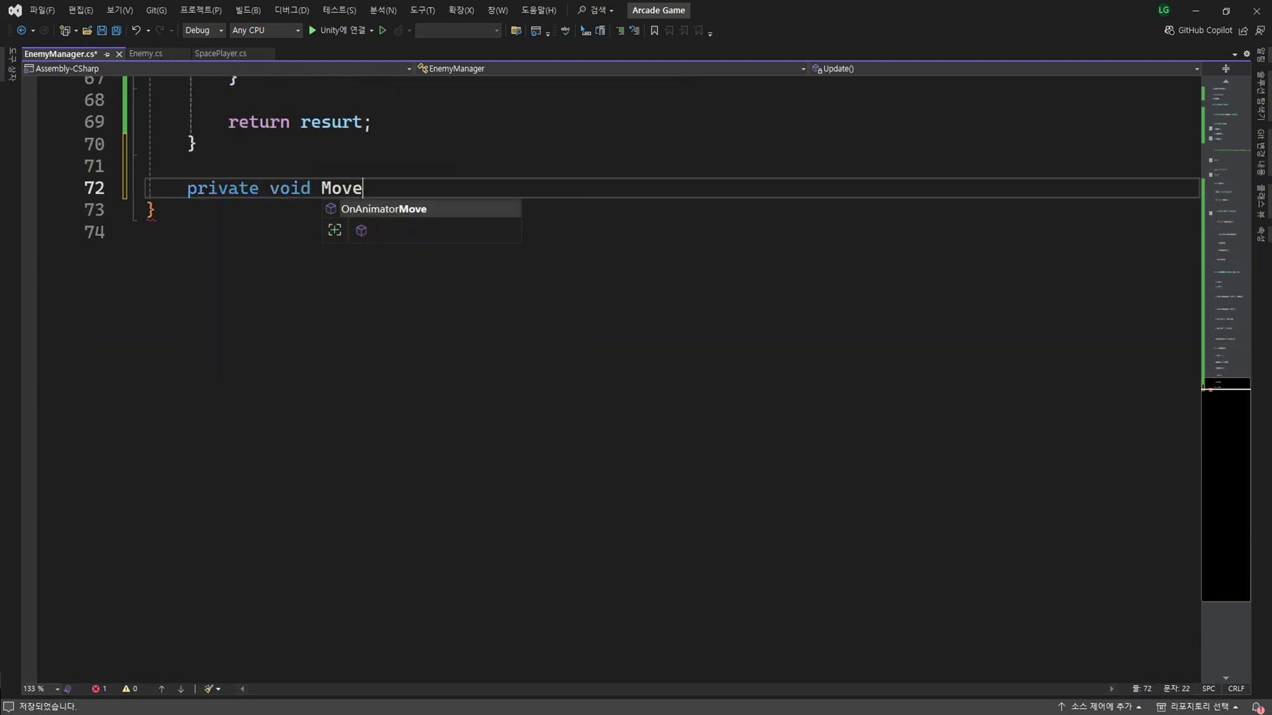
type("Fleet()")
key("Return")
type("{")
key("Return")
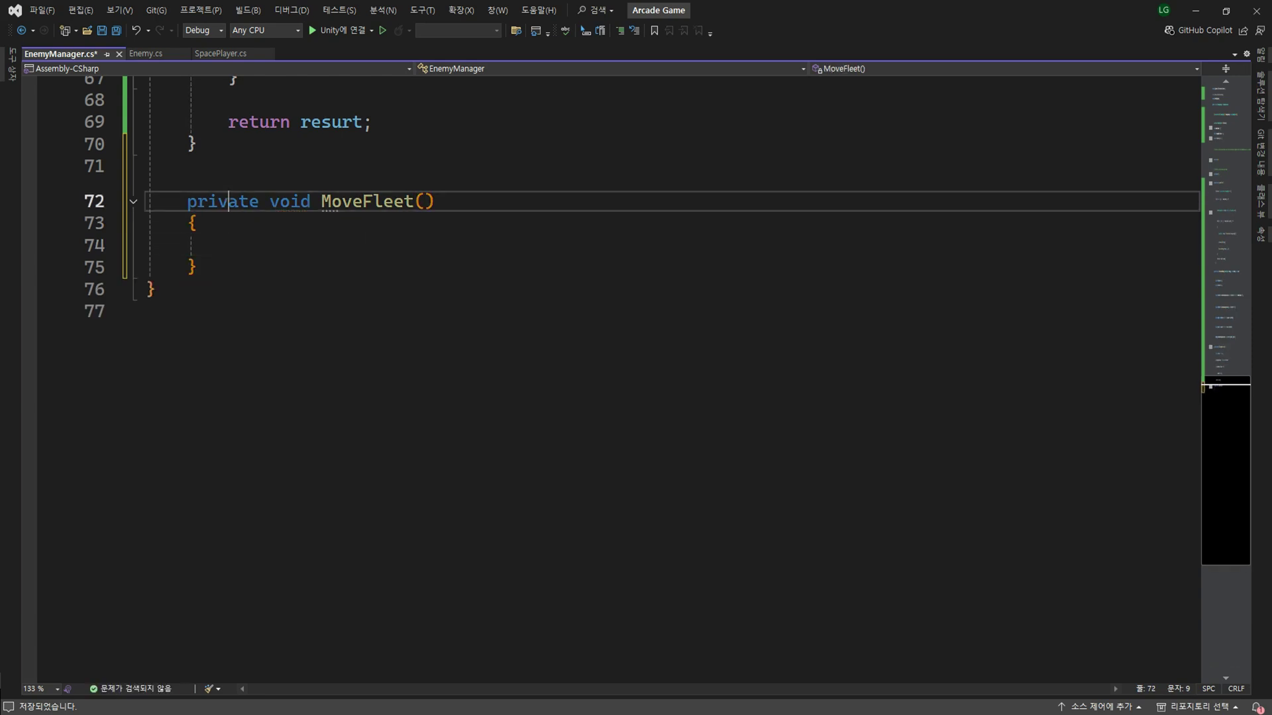
left_click(424, 201)
type("Vector2 direction,")
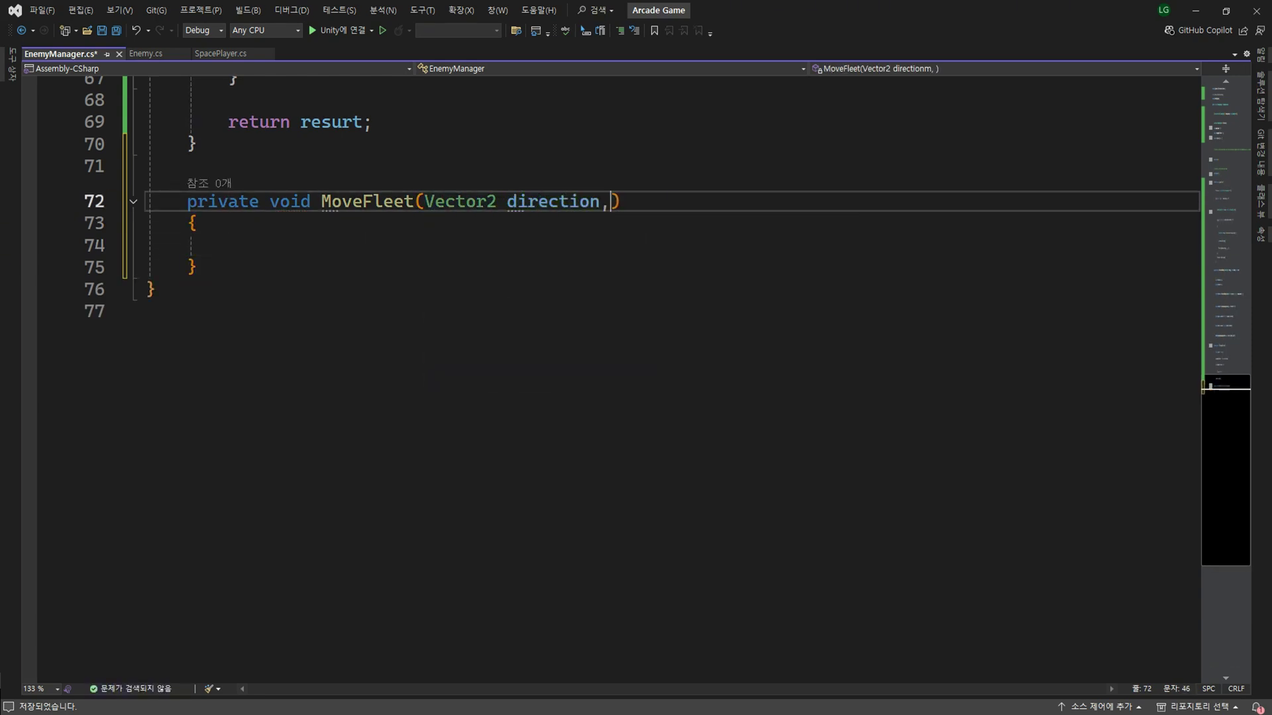
type(" float distanc")
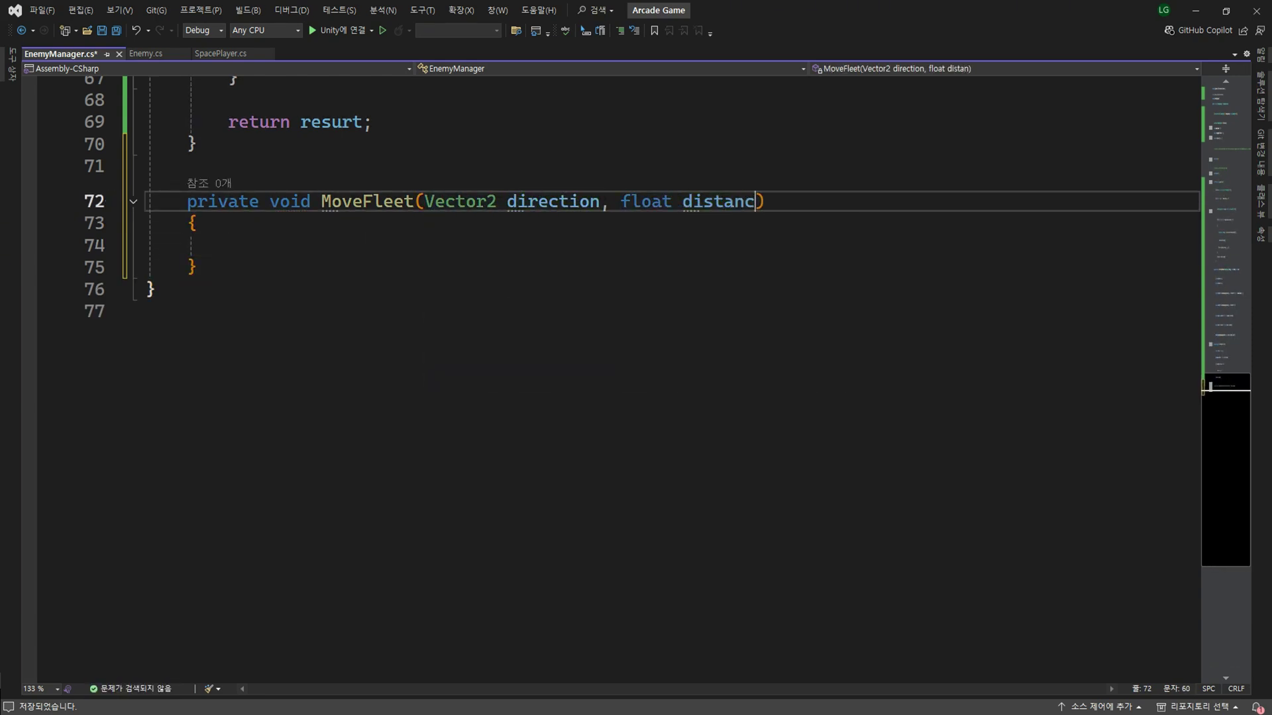
type("e")
- Inside MoveFleet, add a for loop with i running up to fleetList.Count
left_click(229, 245)
type("for")
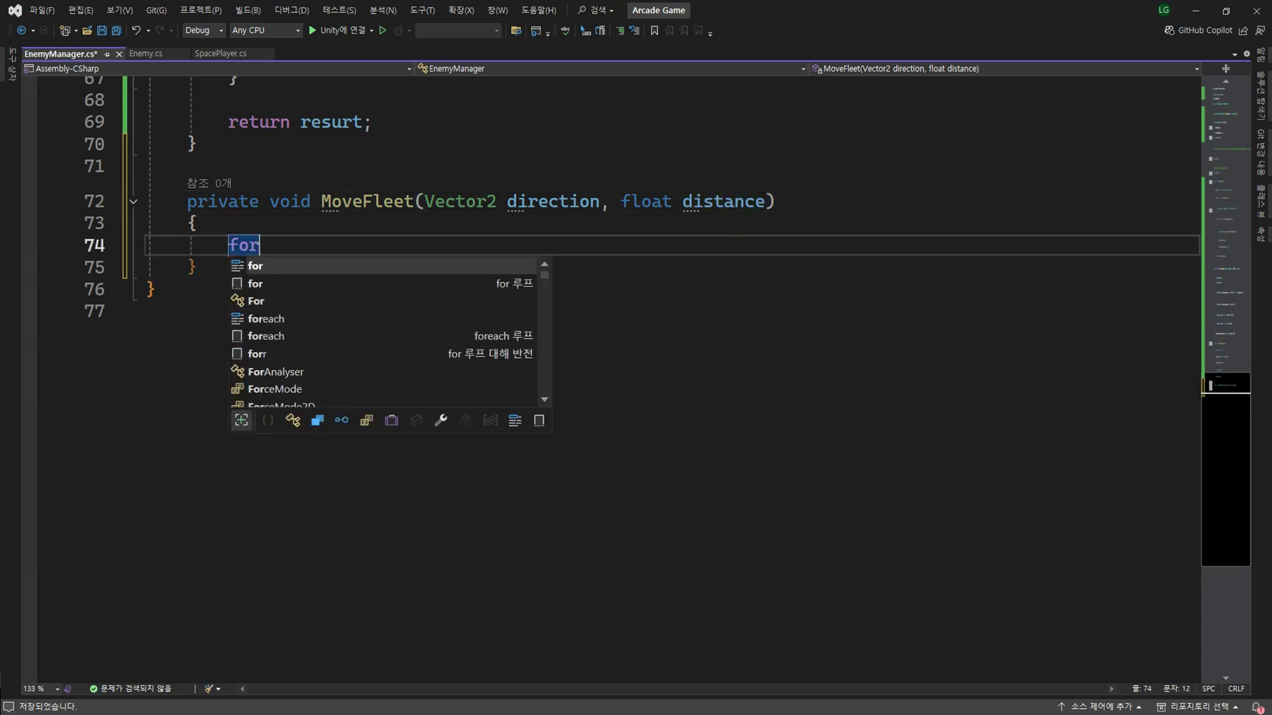
type("(")
key("End")
key("Return")
type("{")
key("Return")
left_click(270, 245)
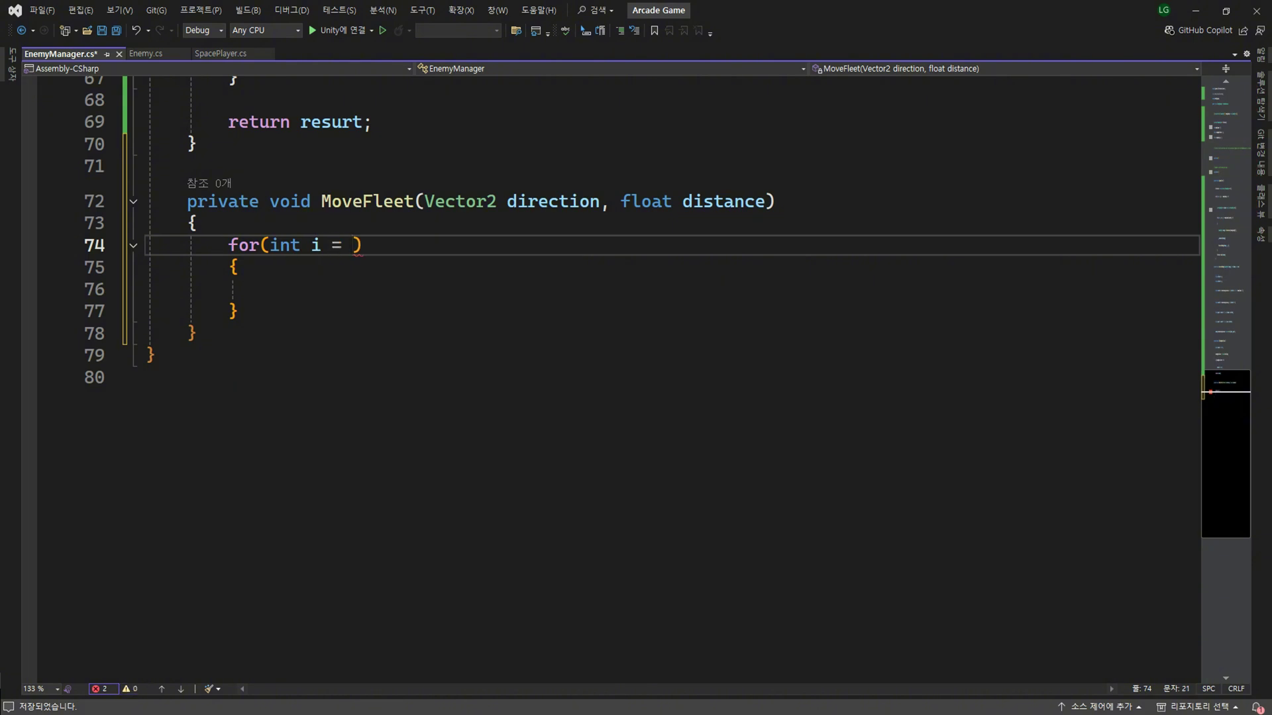
type("0; i < fll")
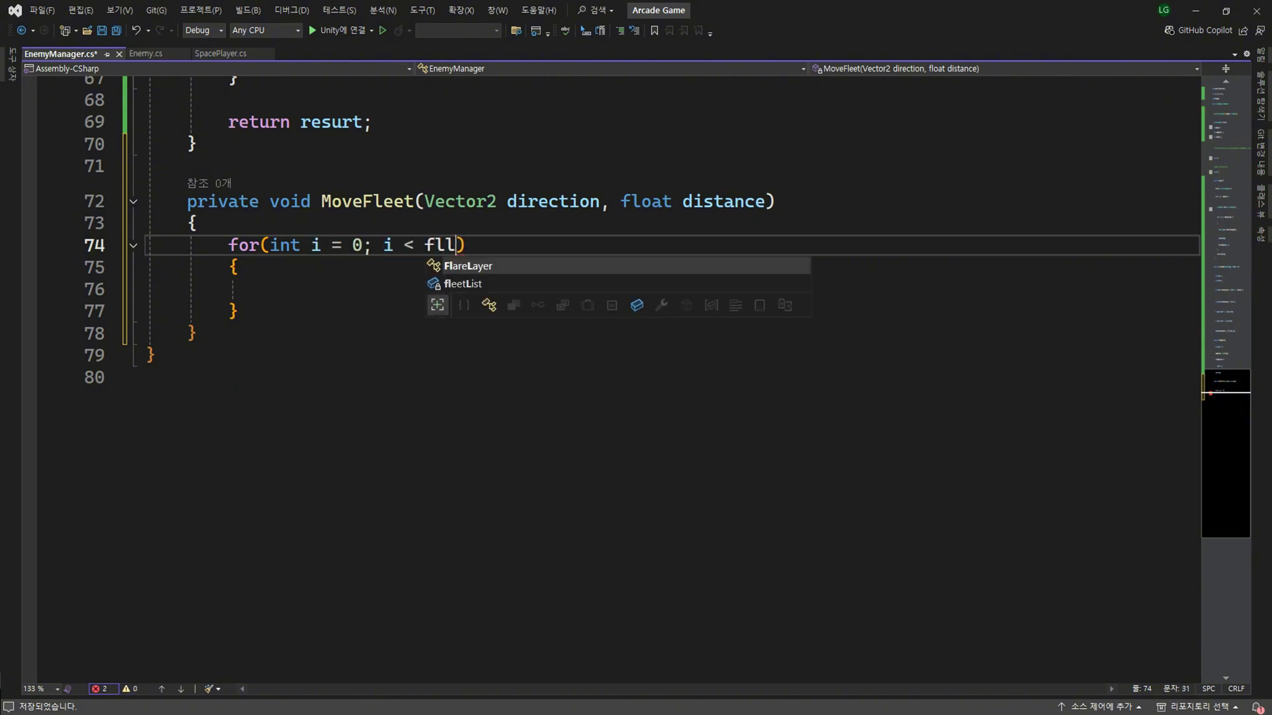
key("Down")
type(".Count; i")
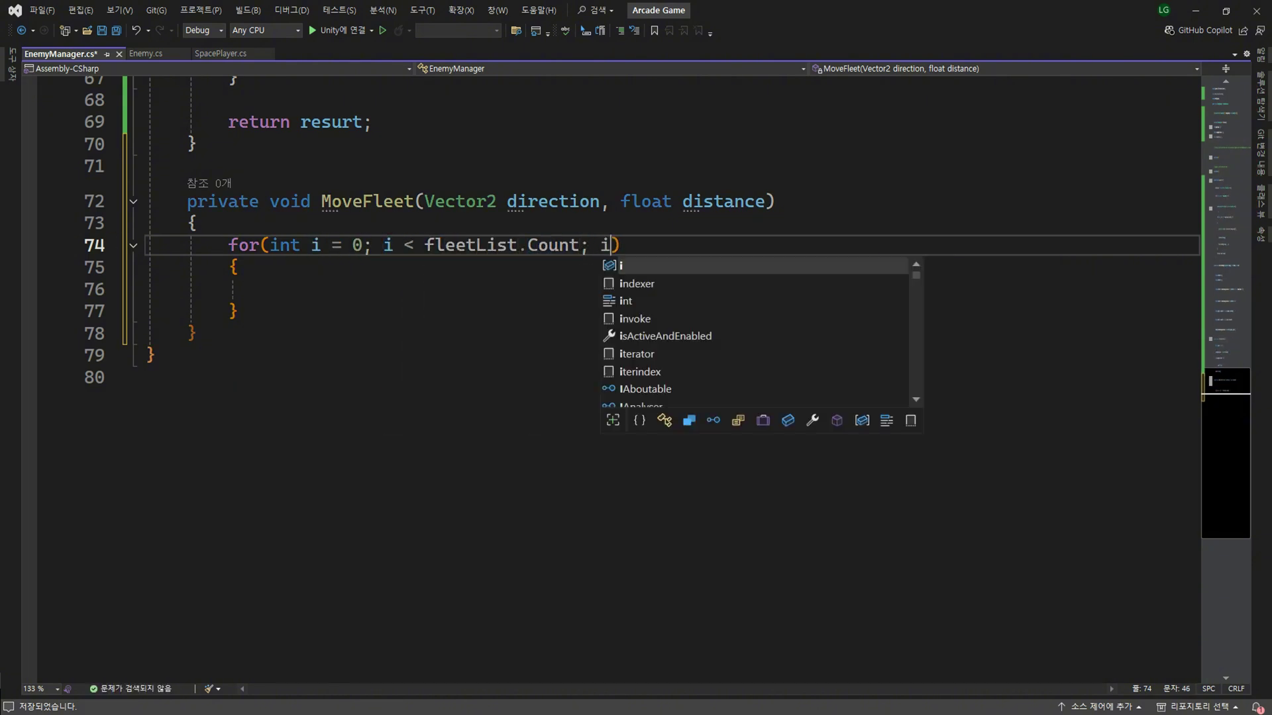
type("++")
- Declare List<GameObject> column = fleetList[i] and start an inner loop over column.Count
left_click(269, 289)
type("List<")
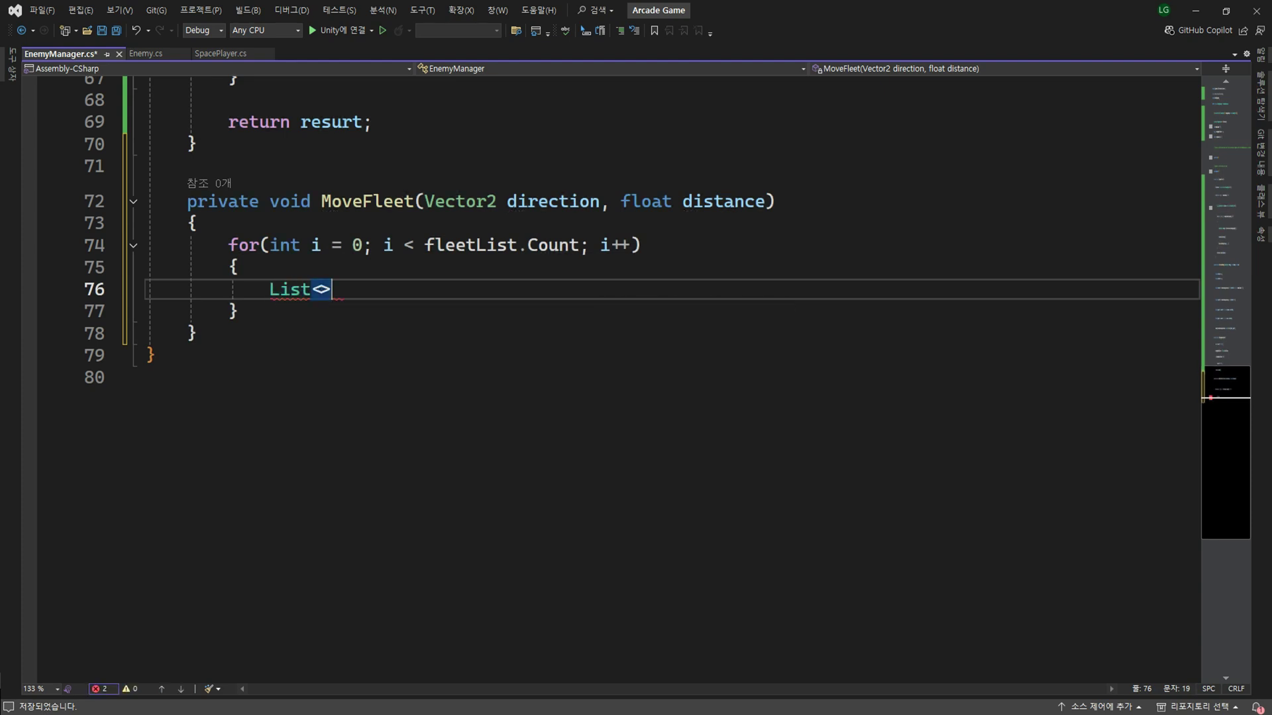
type("g")
key("Down")
key("Tab")
type("> ")
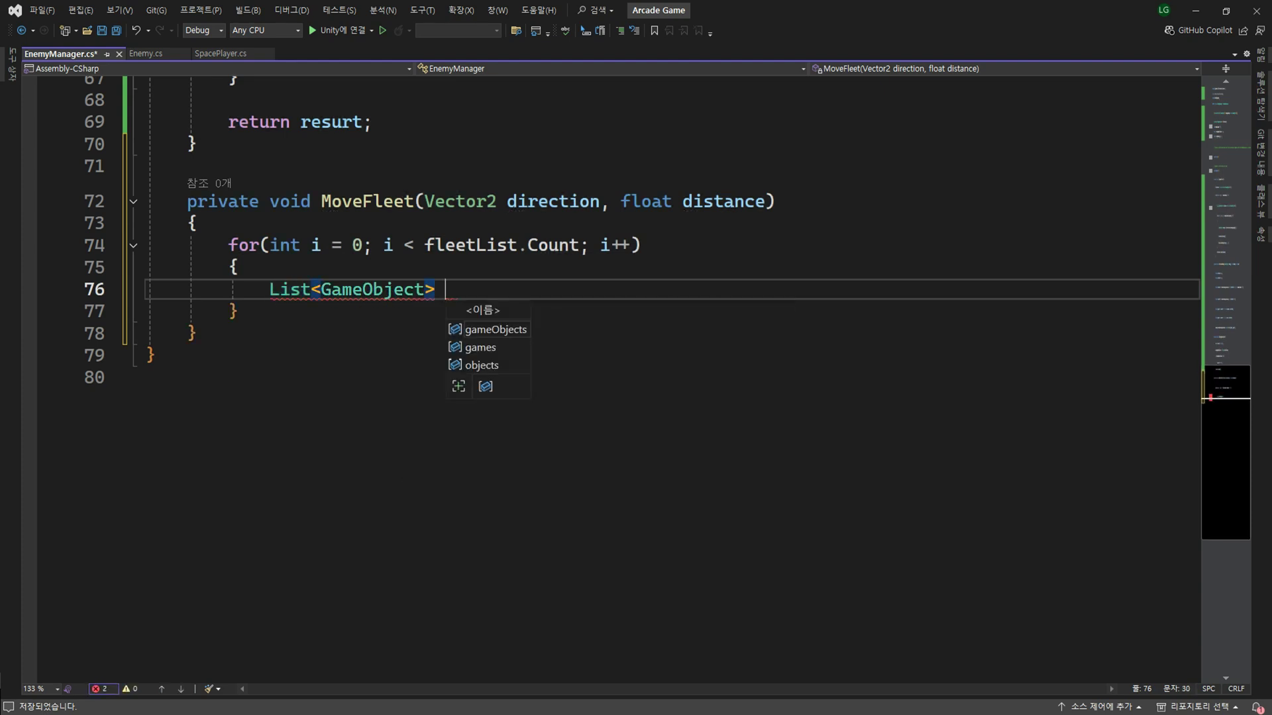
type("column")
key("Tab")
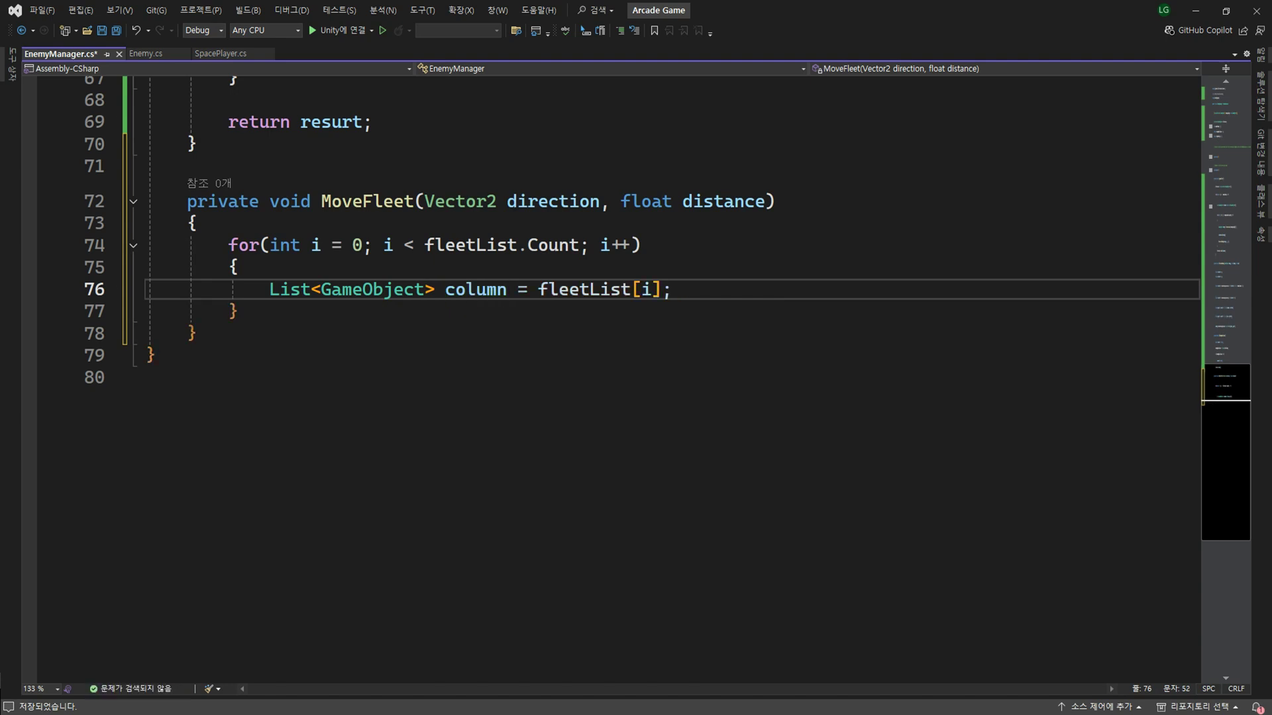
key("Return")
key("Return")
type("for(")
key("Return")
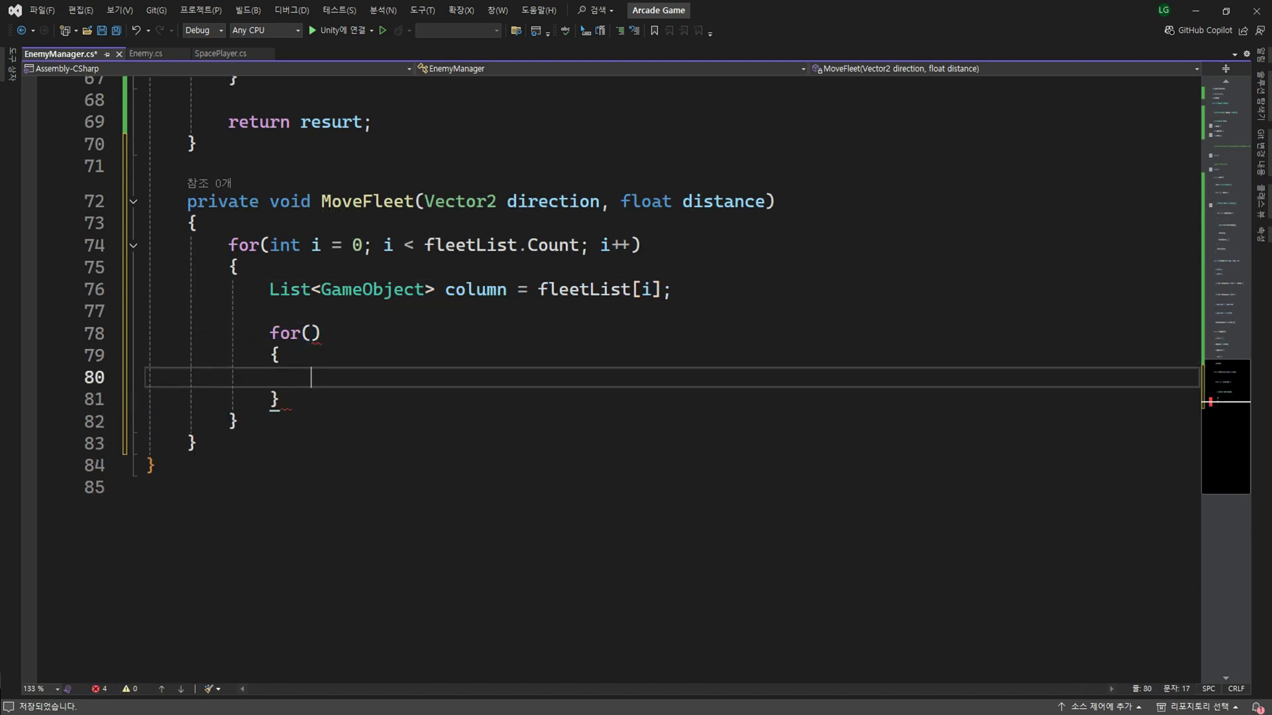
key("Up")
key("Up")
type("int j = 0; ")
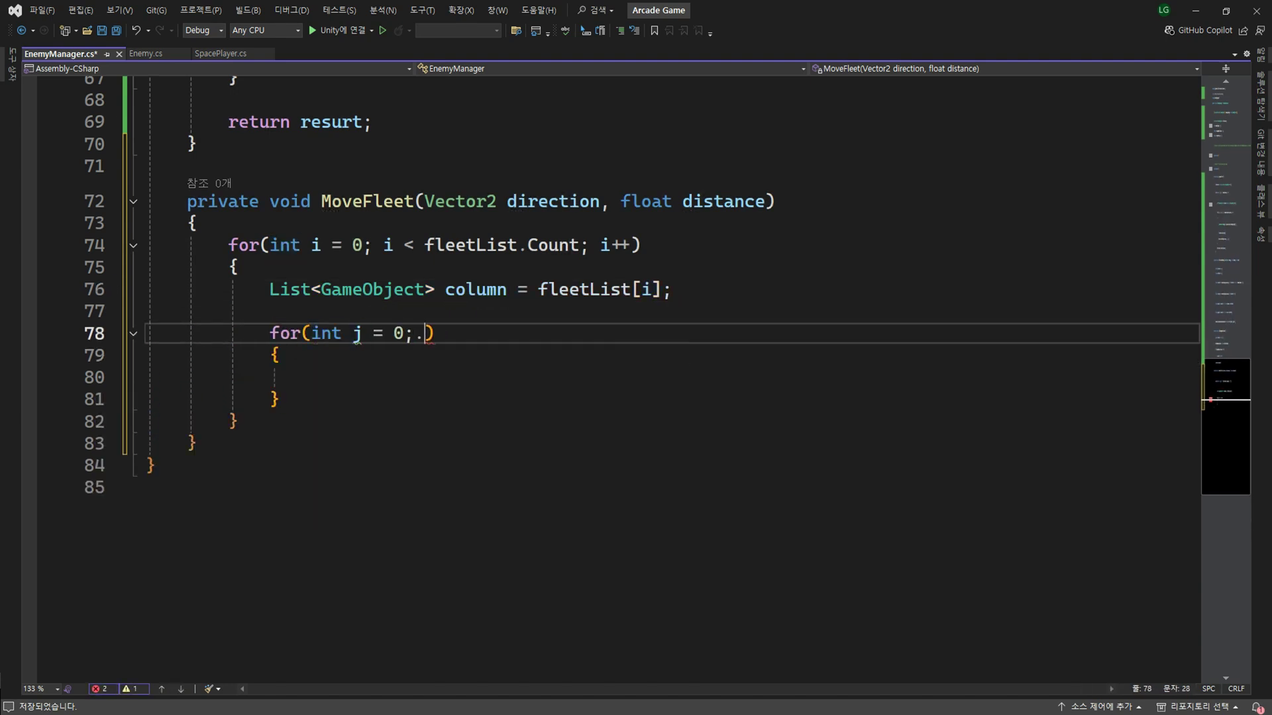
type("j < column.")
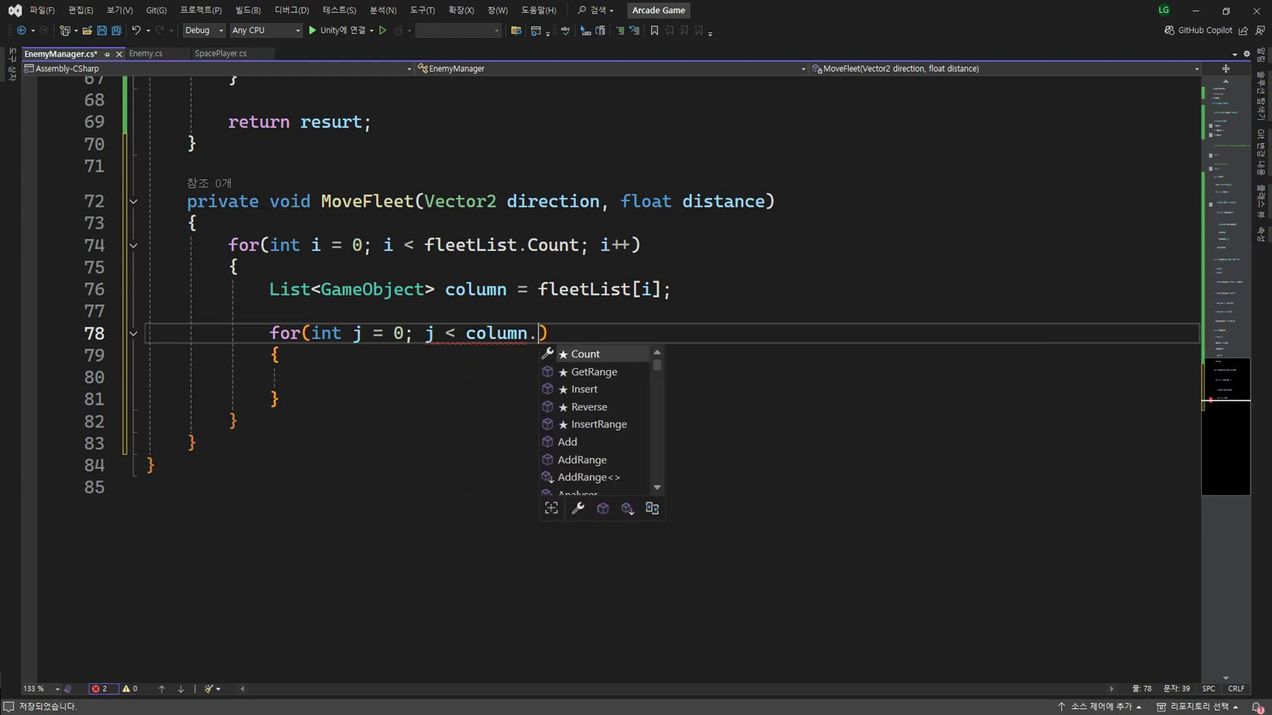
key("Tab")
- Finish the inner loop header with j++ and declare GameObject enemy = column[j]
type("; j++")
left_click(311, 377)
type("Ga")
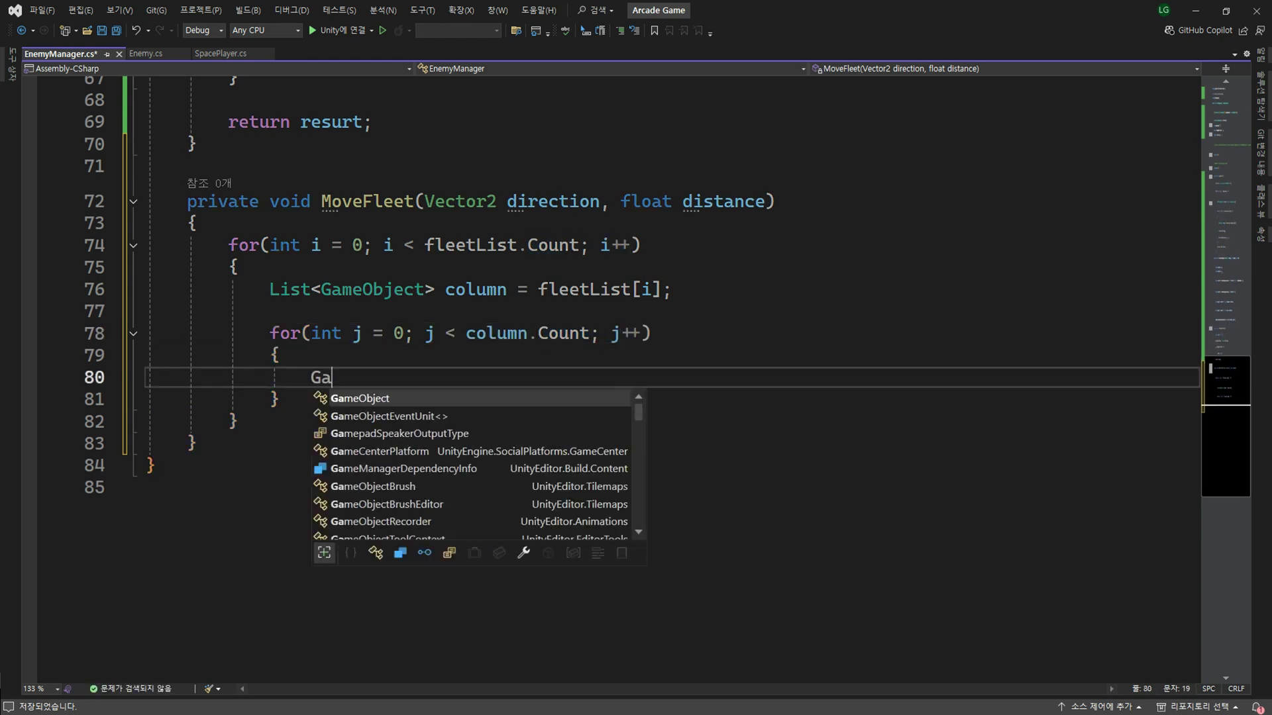
key("Tab")
type("enemy")
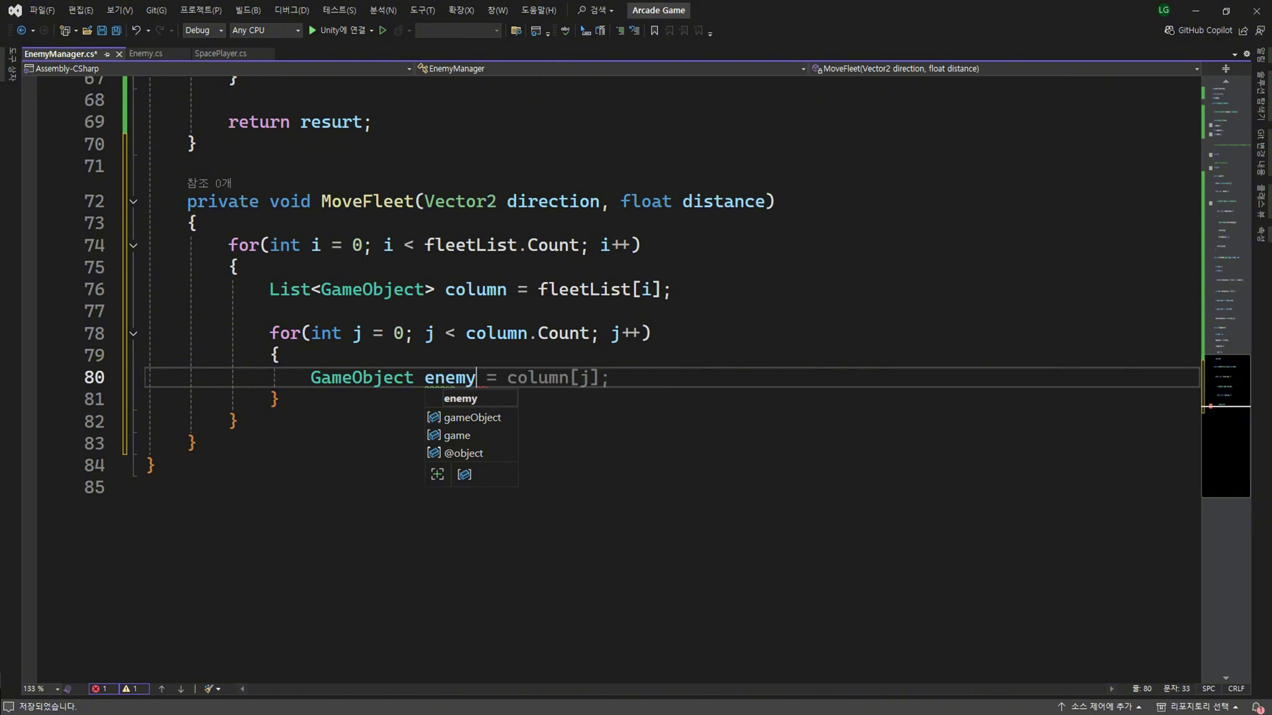
key("Tab")
key("Tab")
key("Return")
- Skip inactive enemies with an if on enemy.activeInHierarchy that calls continue
key("Return")
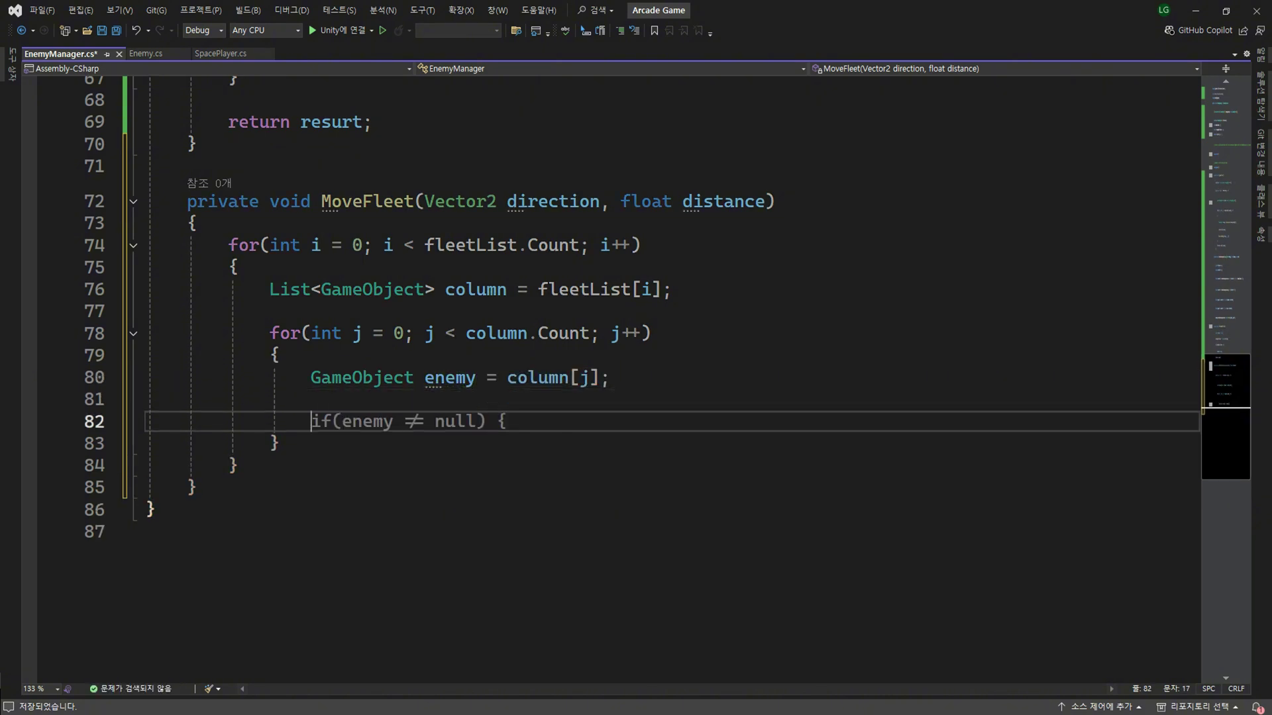
type("if()")
key("Return")
type("{")
key("Return")
left_click(352, 422)
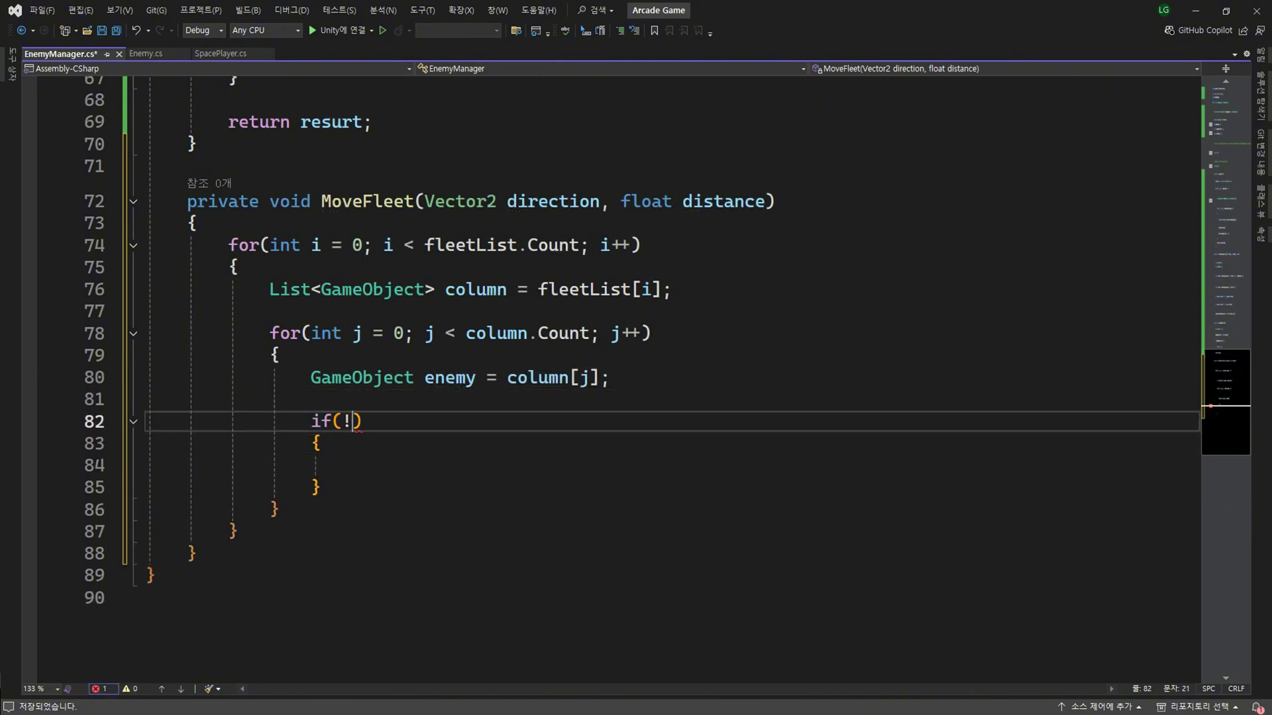
type("enemy.ac")
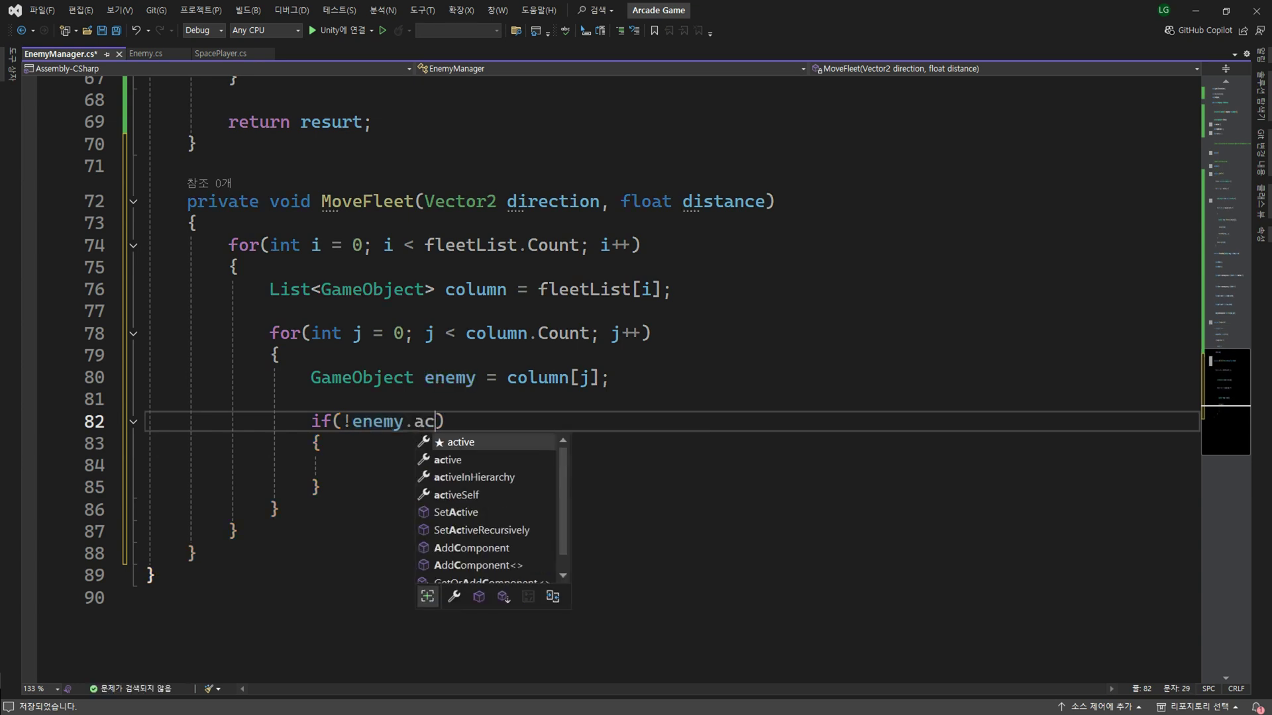
key("Down")
key("Down")
key("Tab")
key("Down")
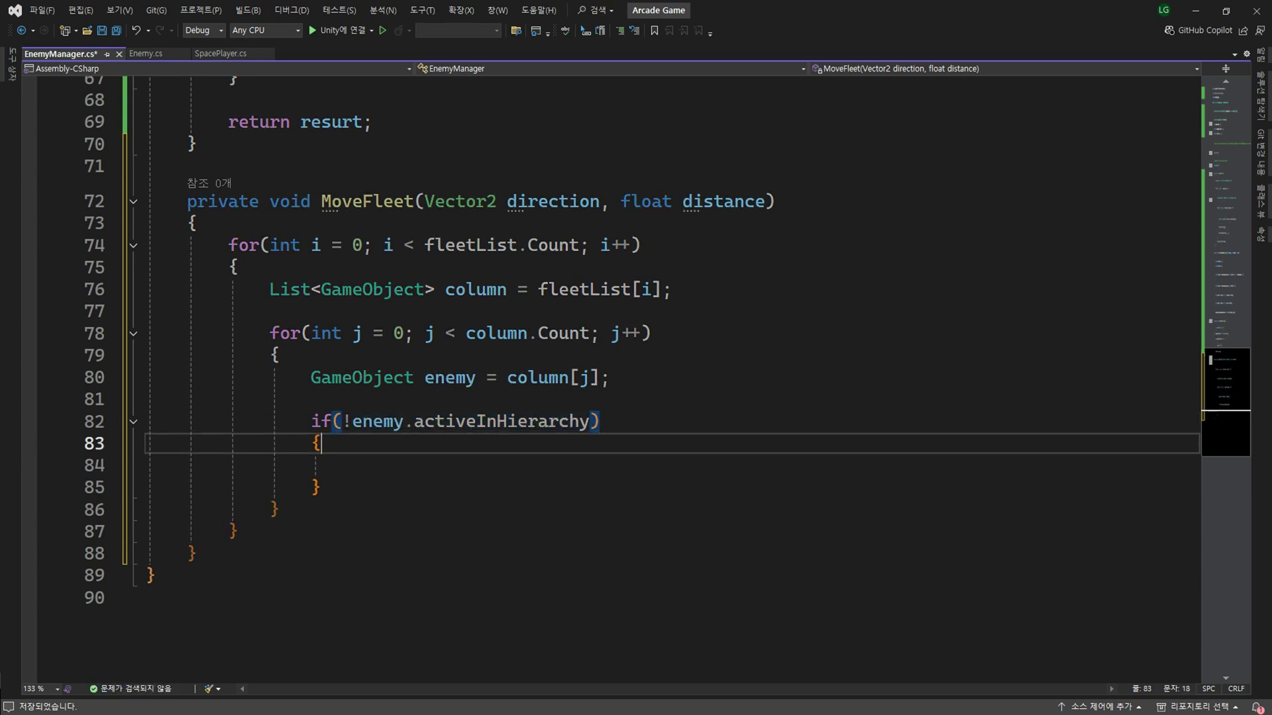
key("Down")
type("con")
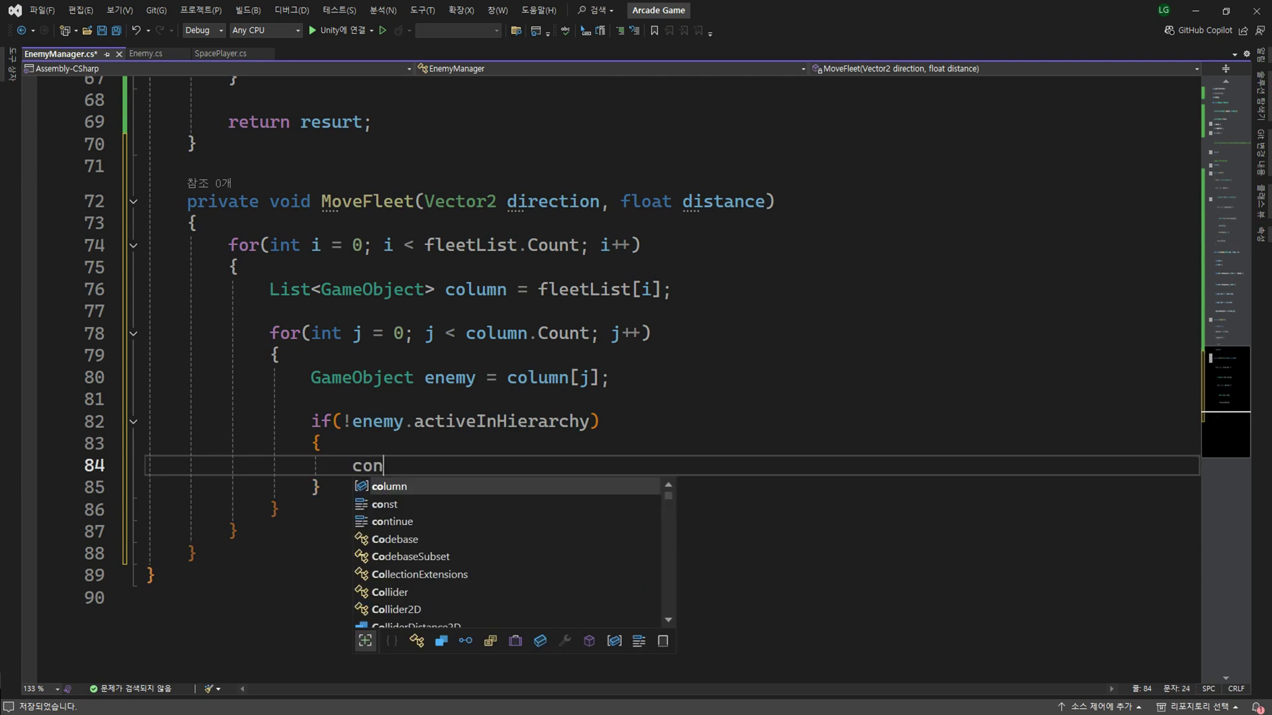
type("te")
key("BackSpace")
key("BackSpace")
key("Down")
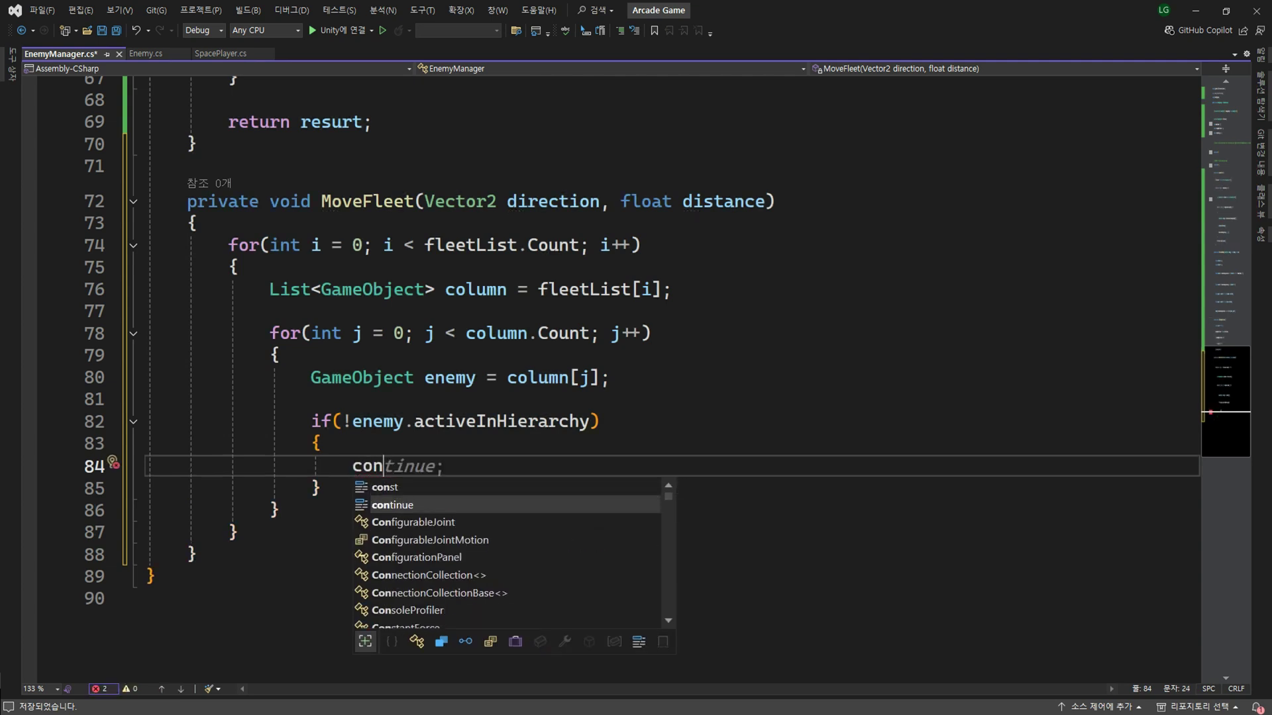
key("Tab")
type(";")
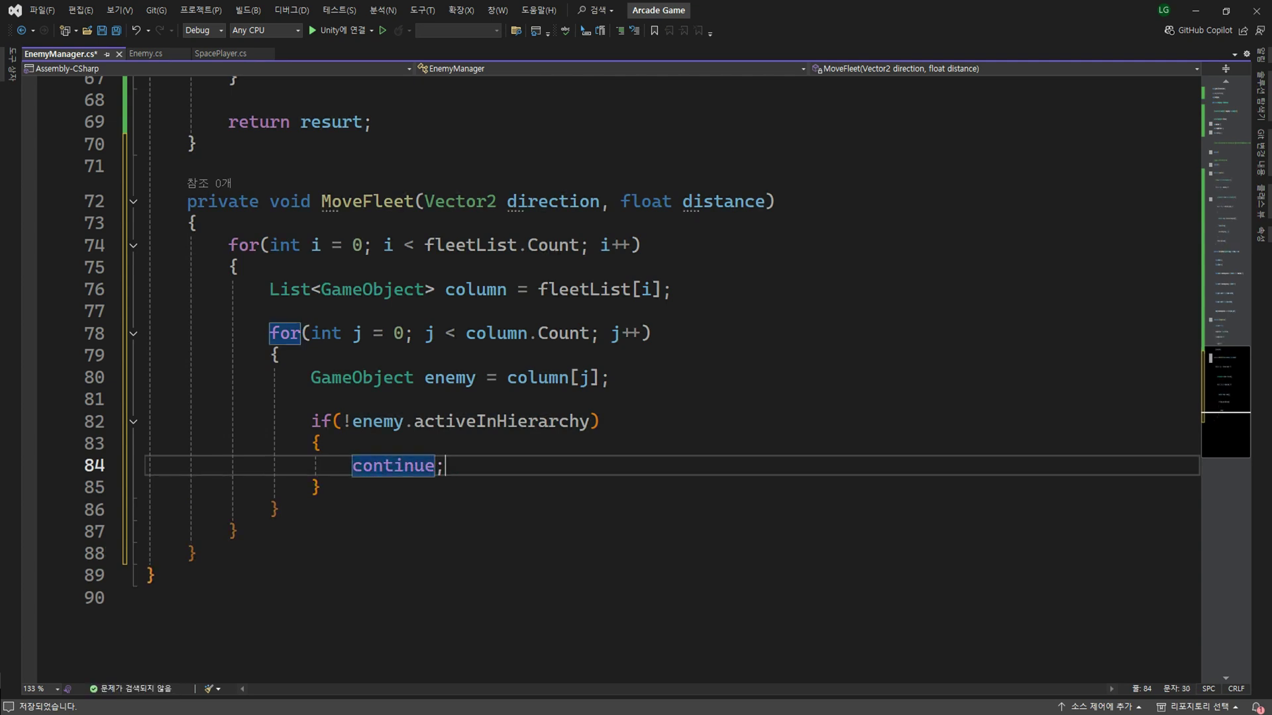
- Call enemy.GetComponent<Enemy>().EnemyMove(direction, distance) for each active enemy
scroll(1186, 409, "down", 2)
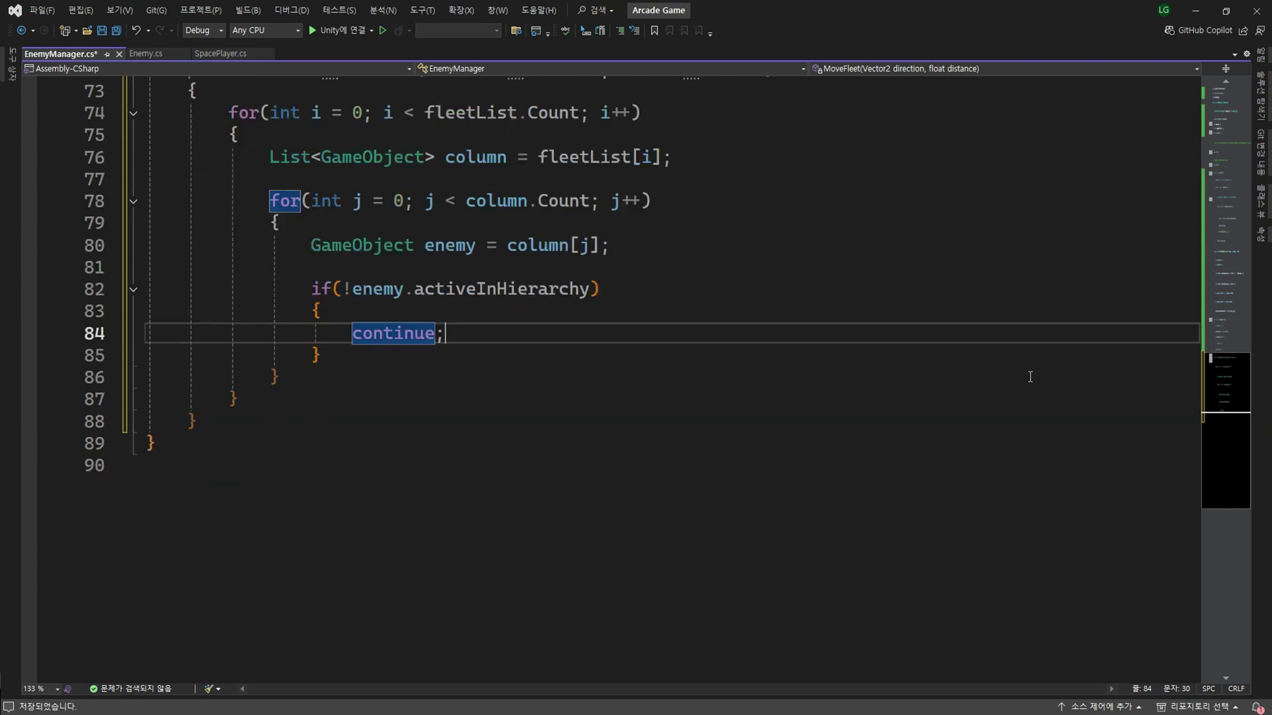
scroll(1187, 409, "down", 1)
key("Down")
key("Return")
key("Return")
type("enem")
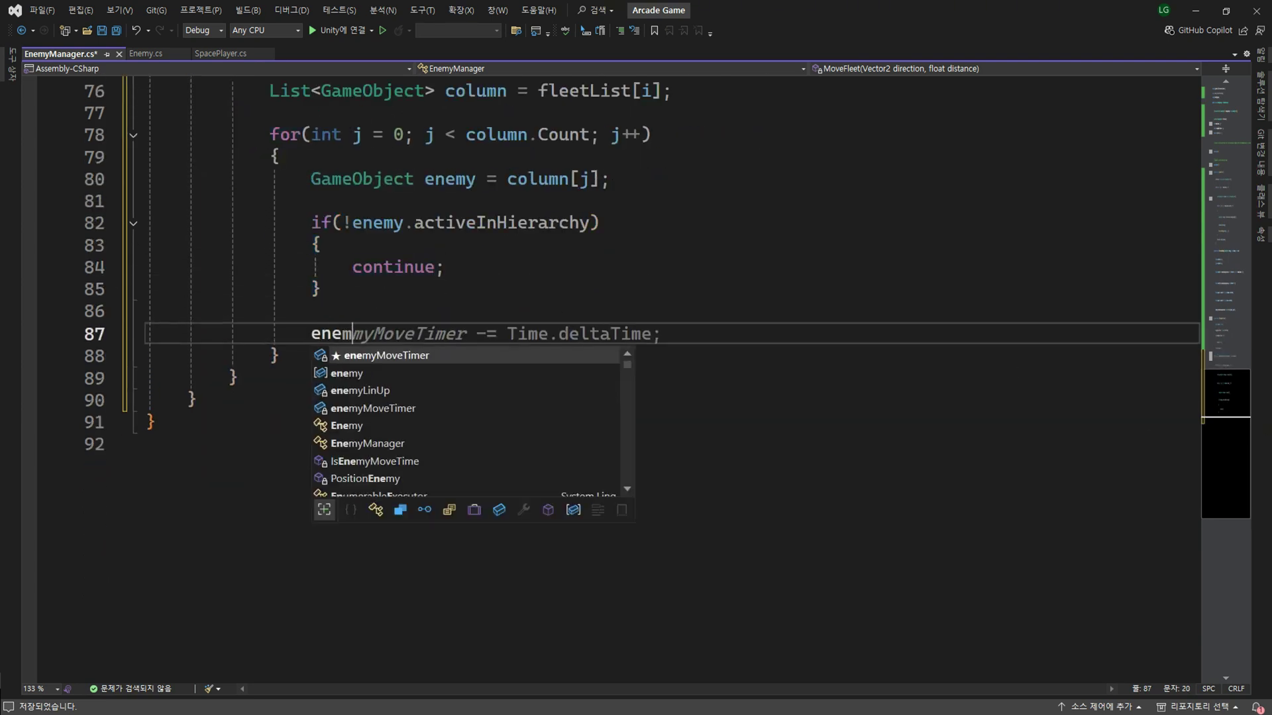
type("y.Get")
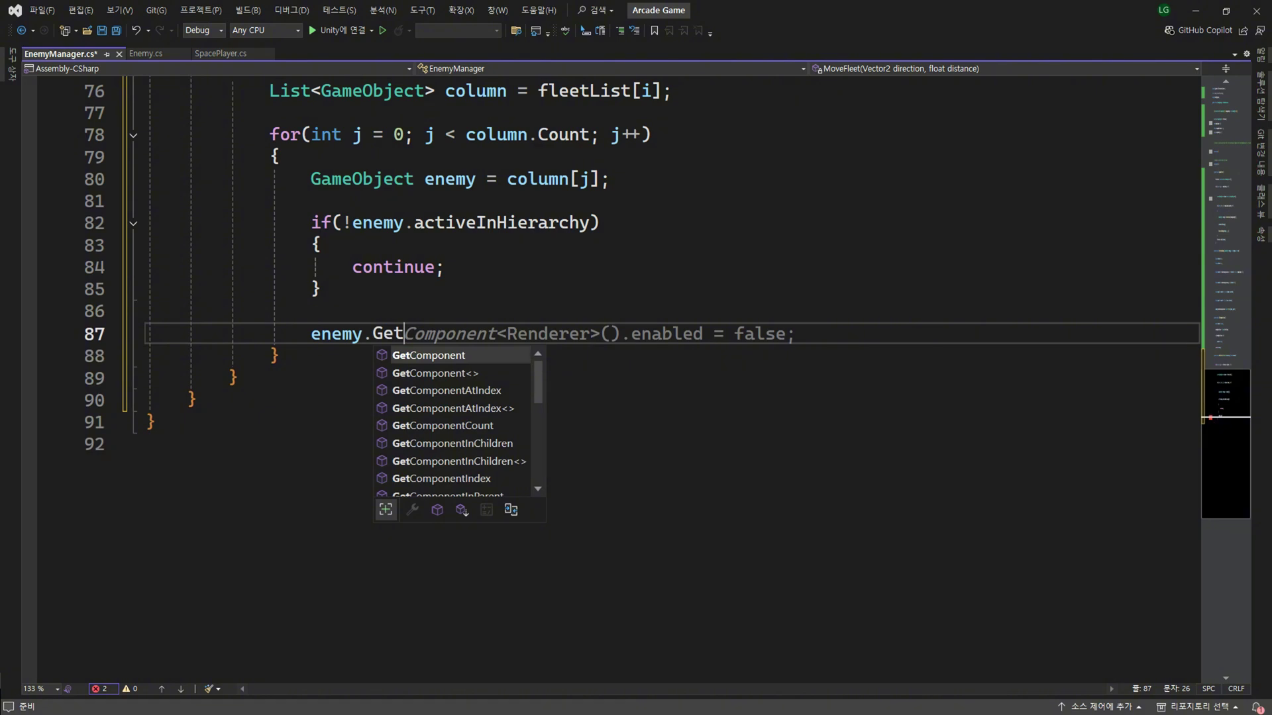
key("Tab")
type("<E")
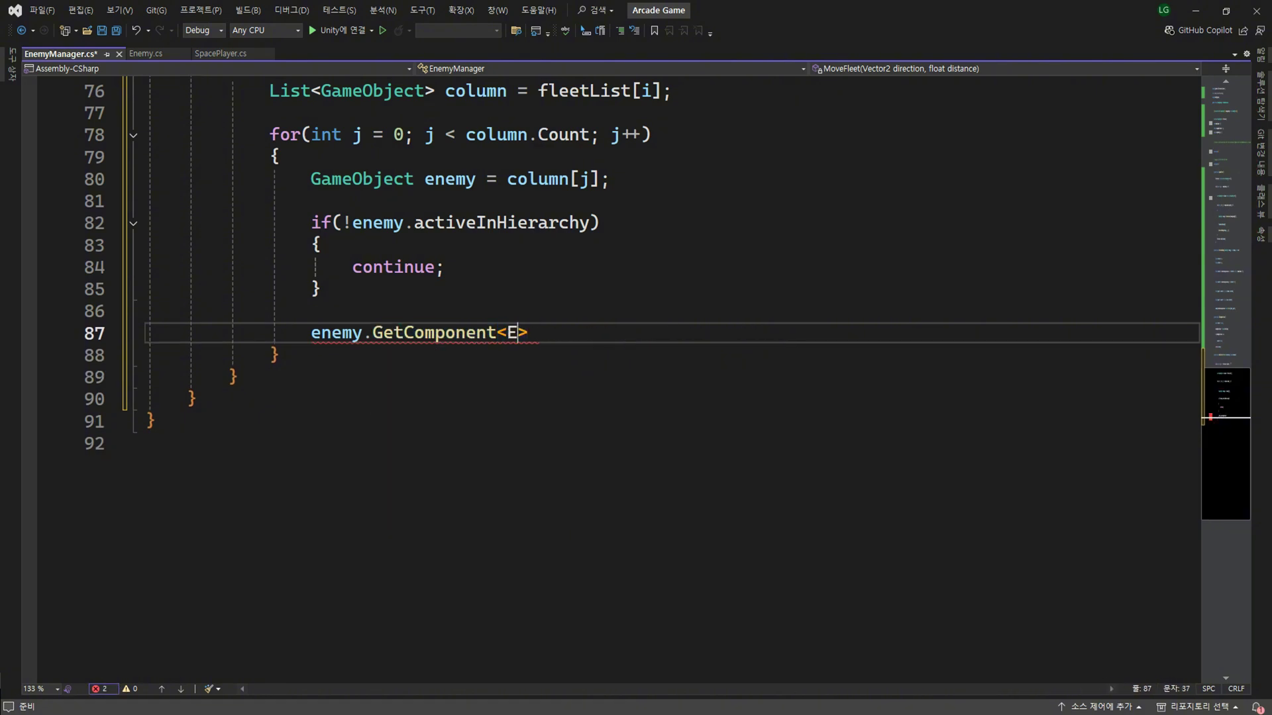
type("nemy>().En")
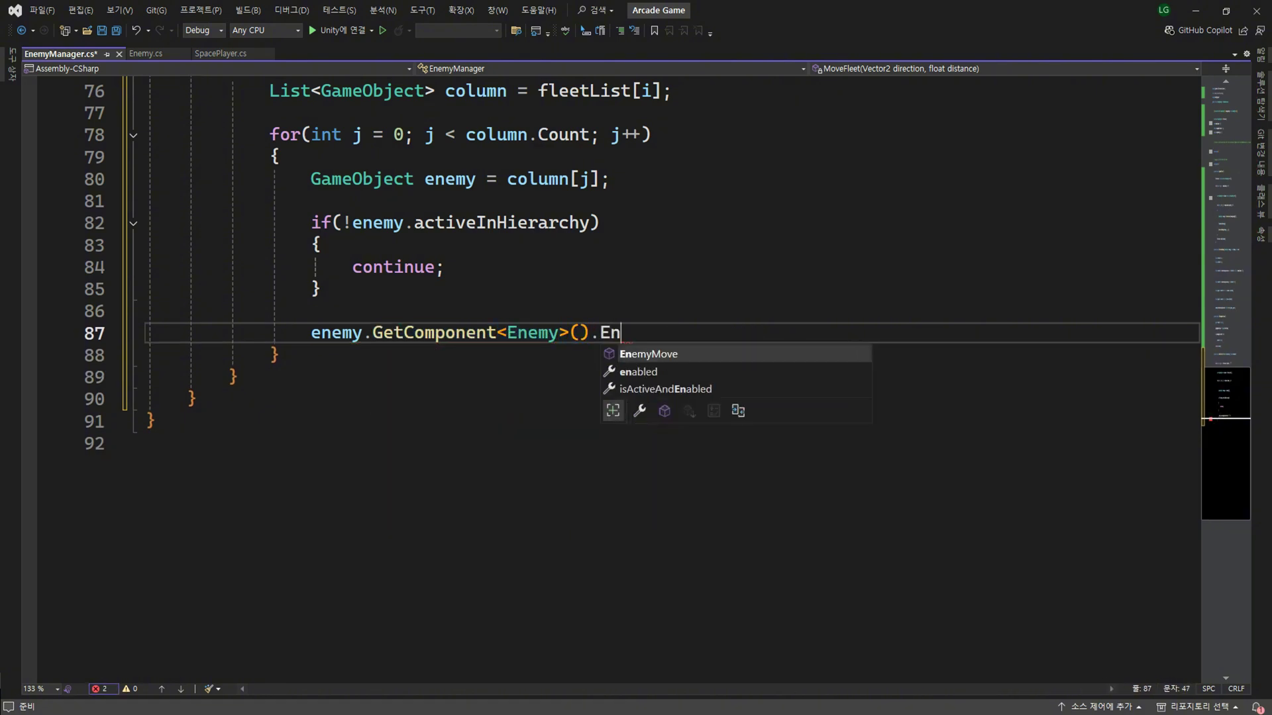
key("Tab")
type("()")
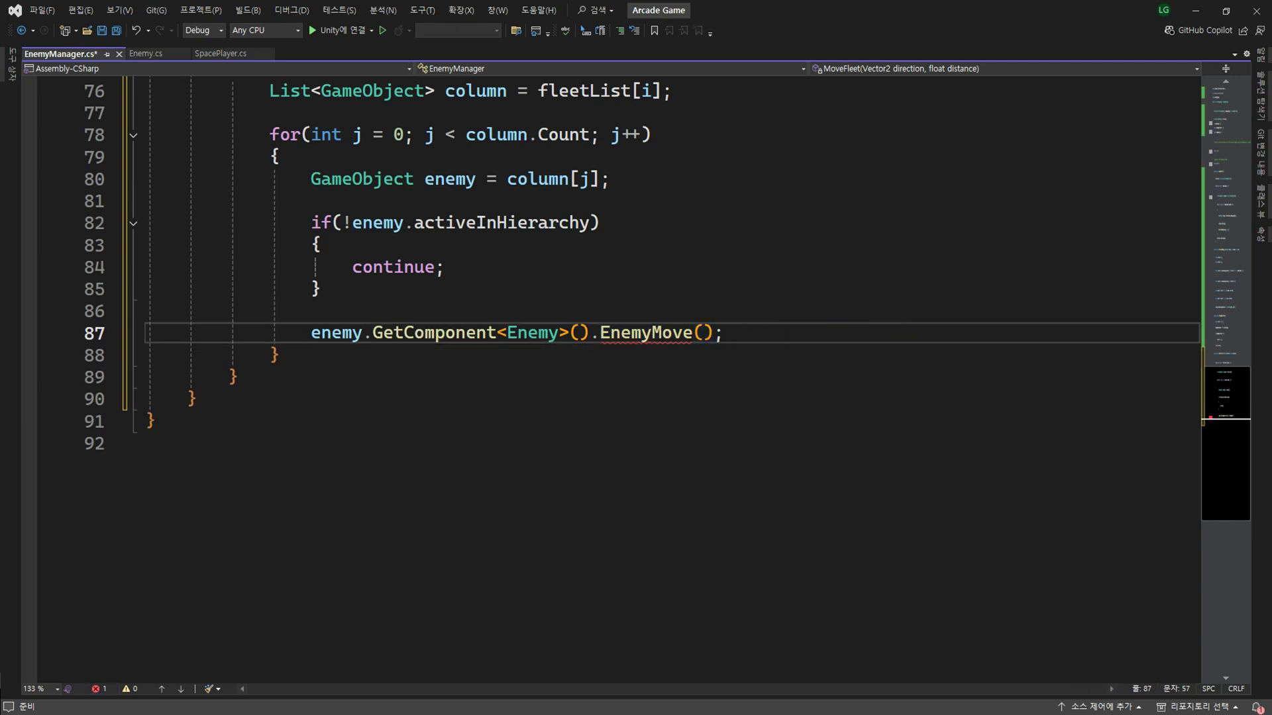
type("dir")
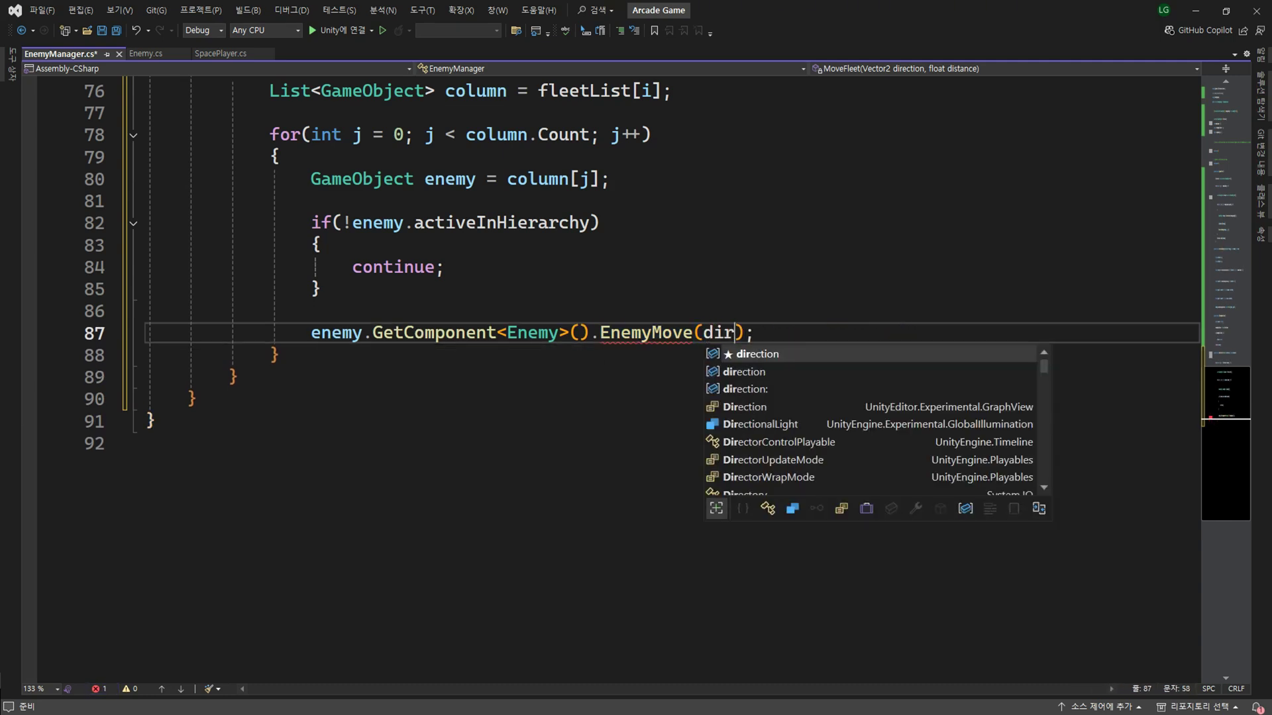
key("Tab")
type(",")
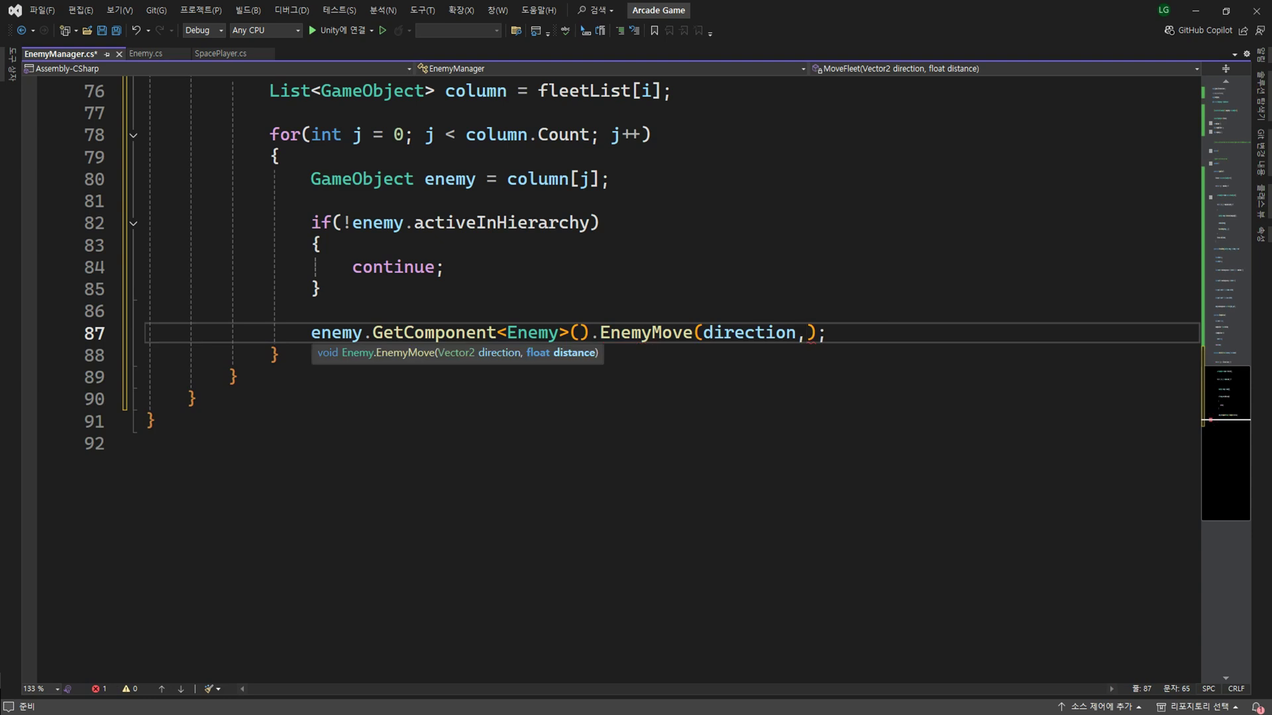
key("Tab")
- After the inner loop, start resetting enemyMoveTimer to stepDealay
left_click(237, 376)
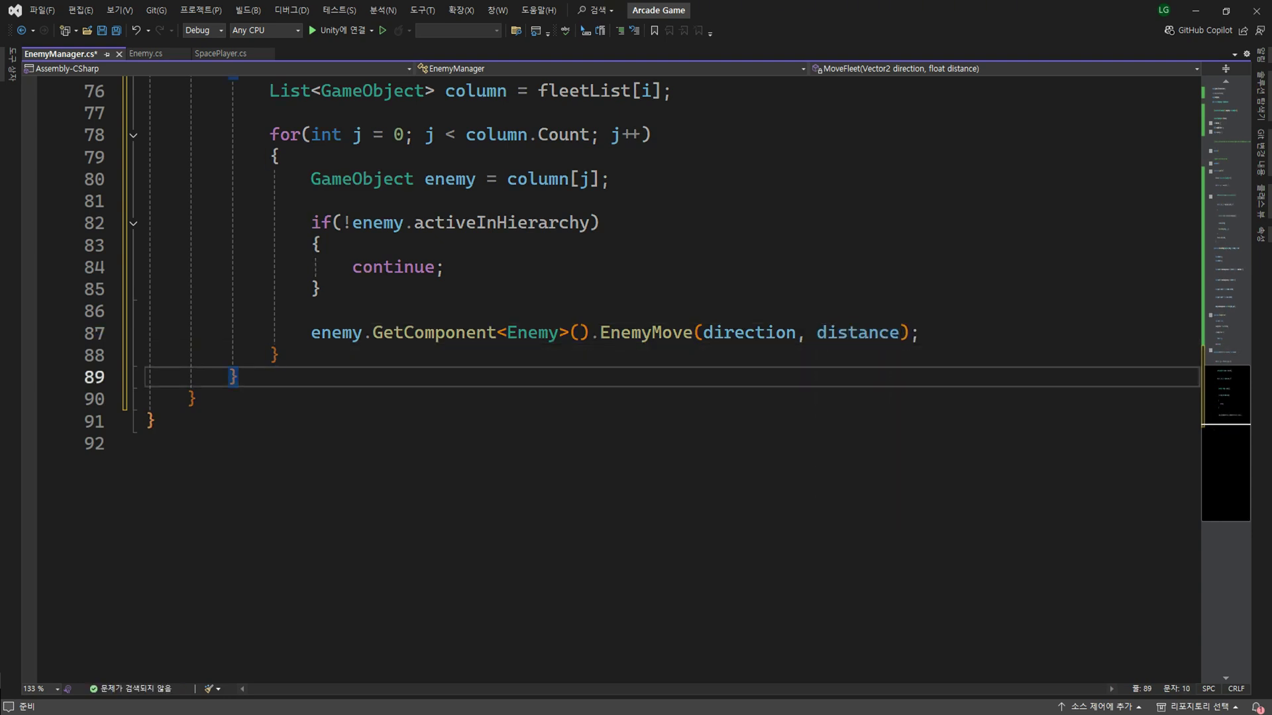
key("Return")
key("Return")
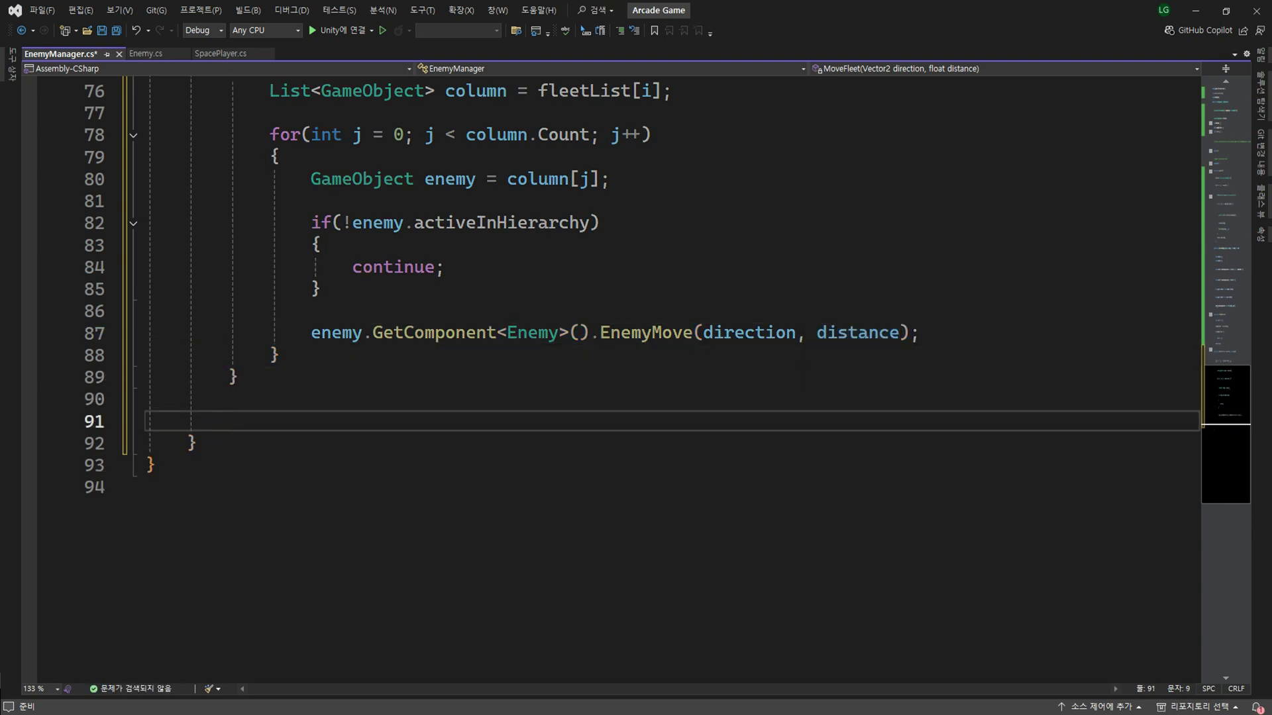
type("enem")
key("Tab")
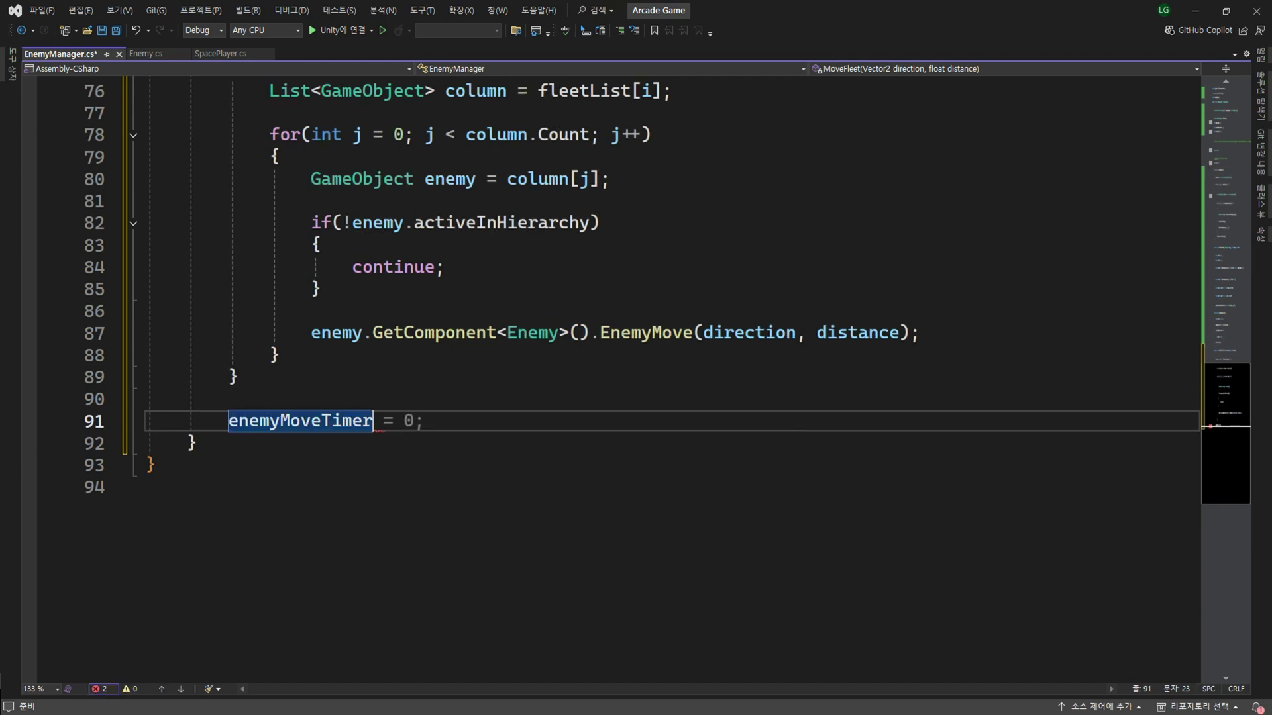
type("=st")
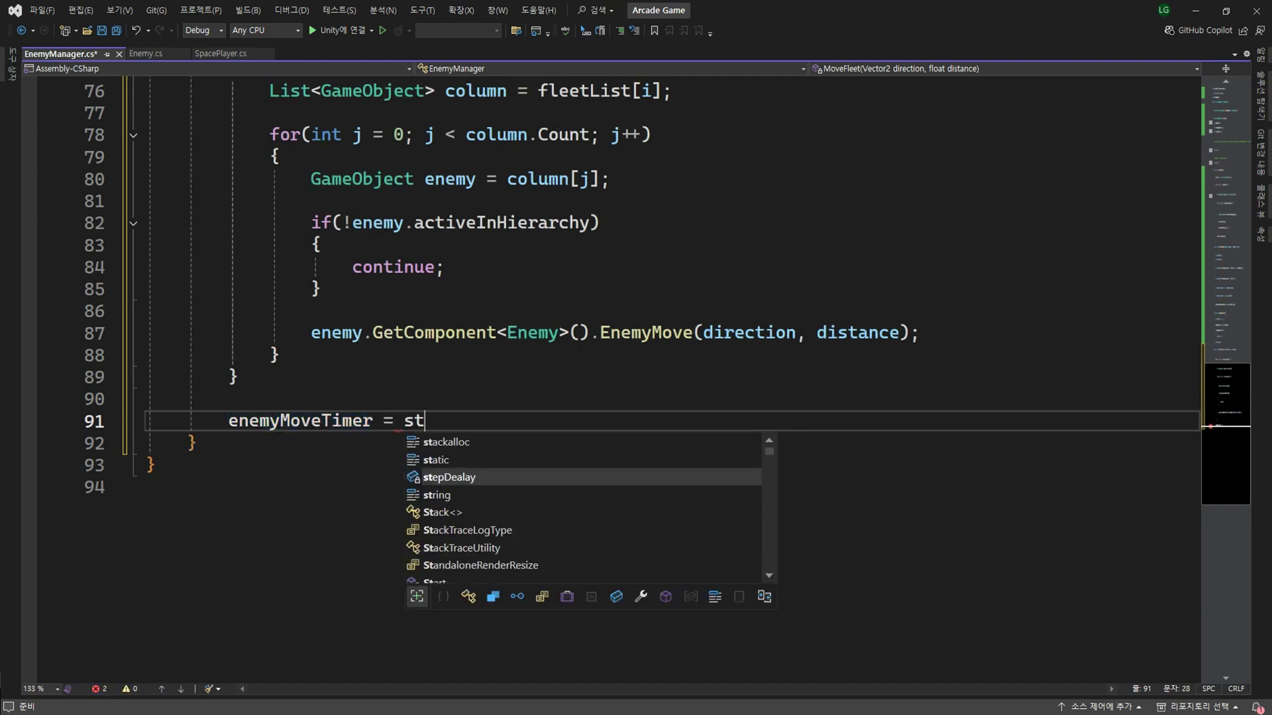
type(";")
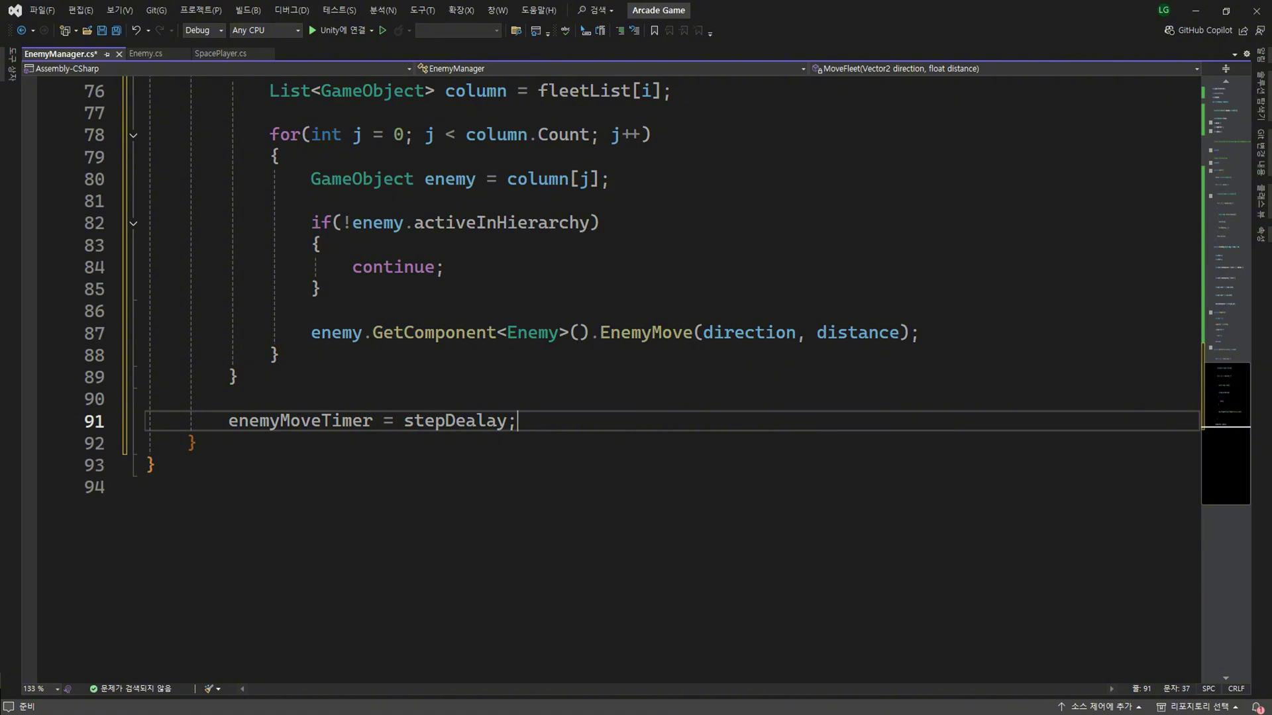
- Save the script and call SpawnFleet() inside Start()
key("ctrl+s")
scroll(374, 404, "up", 6)
scroll(375, 404, "up", 7)
scroll(374, 404, "up", 8)
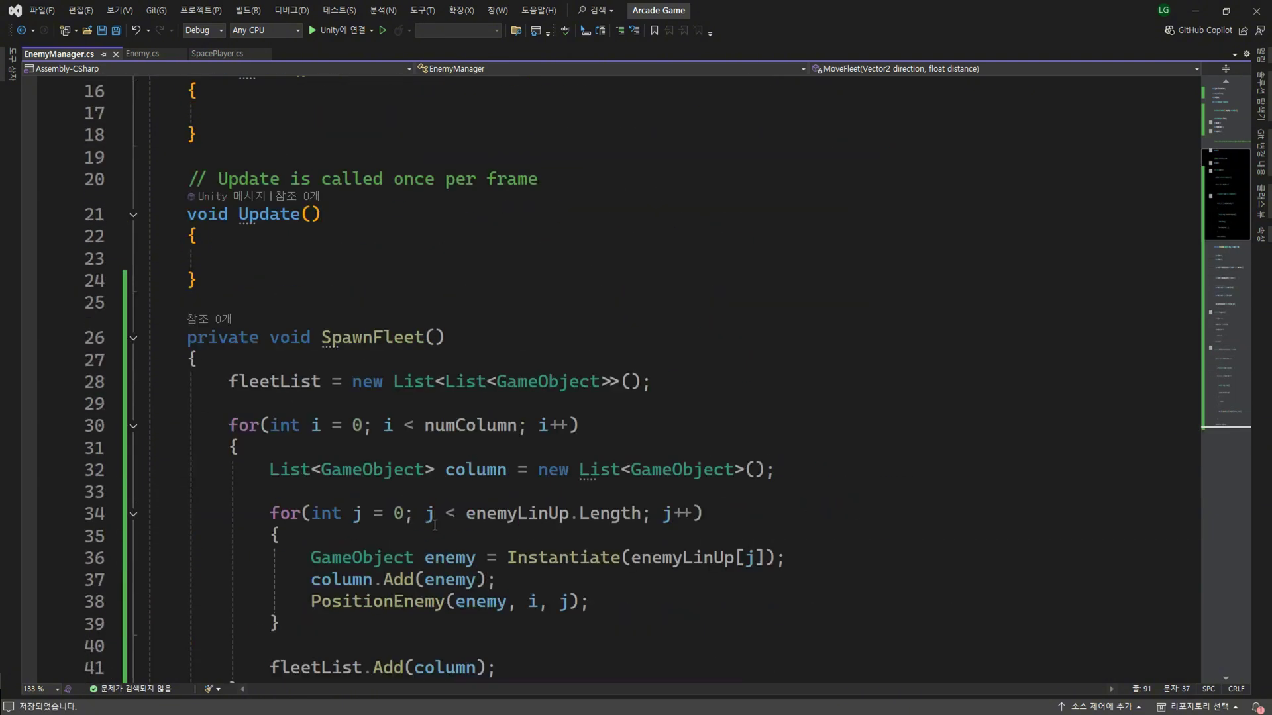
scroll(375, 404, "up", 1)
left_click(375, 404)
scroll(374, 404, "up", 1)
left_click(393, 247)
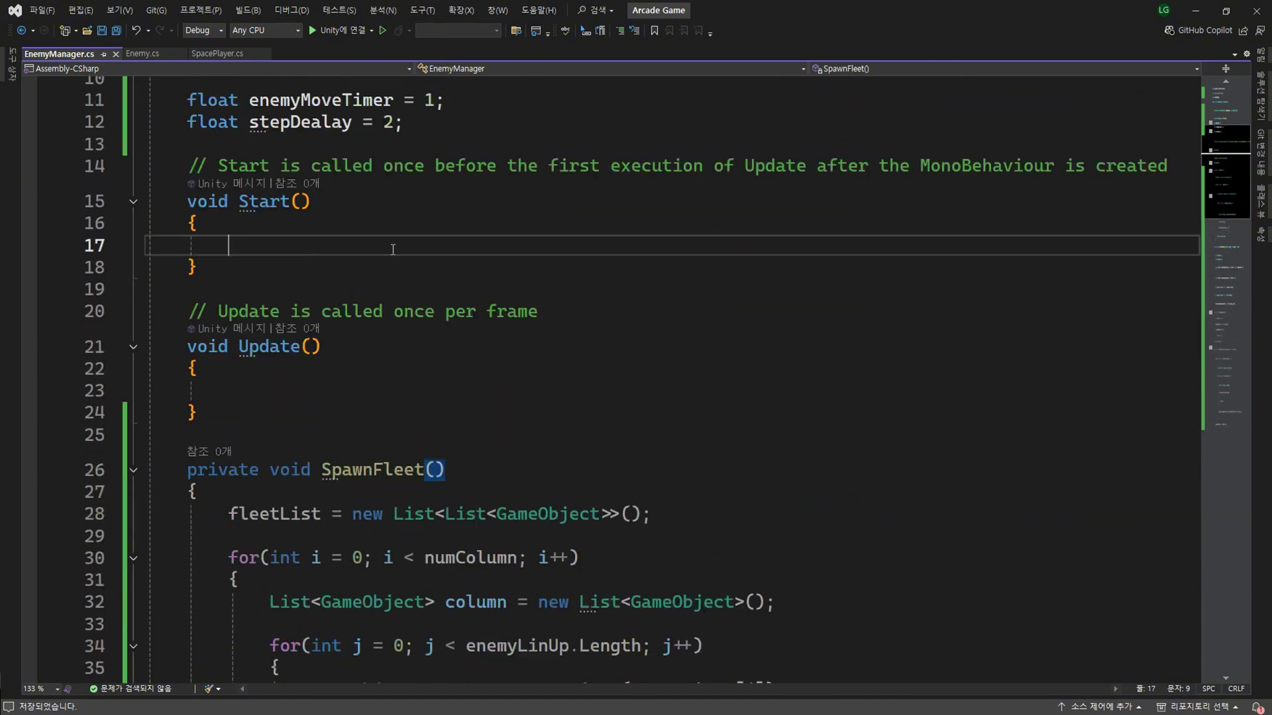
type("SpawnFleet();")
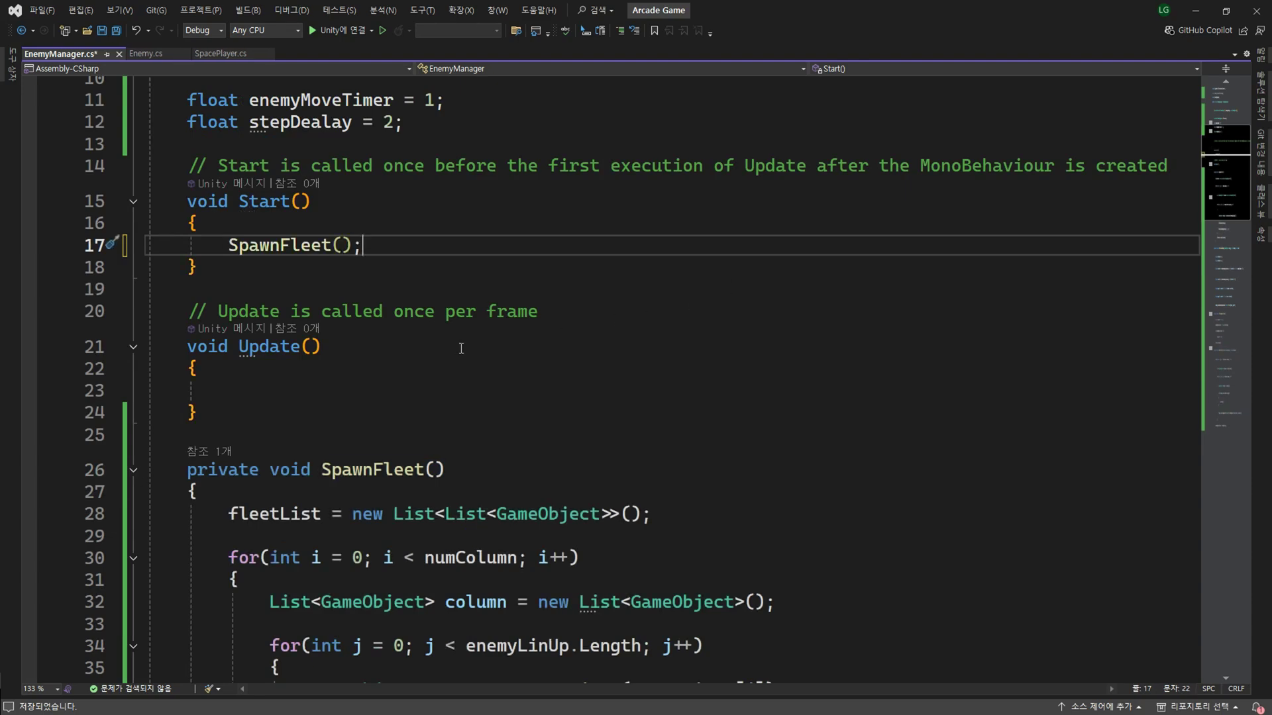
- In Update(), return early with an if on IsEnemyMoveTime()
scroll(463, 349, "down", 4)
scroll(463, 349, "down", 9)
double_click(435, 364)
key("ctrl+c")
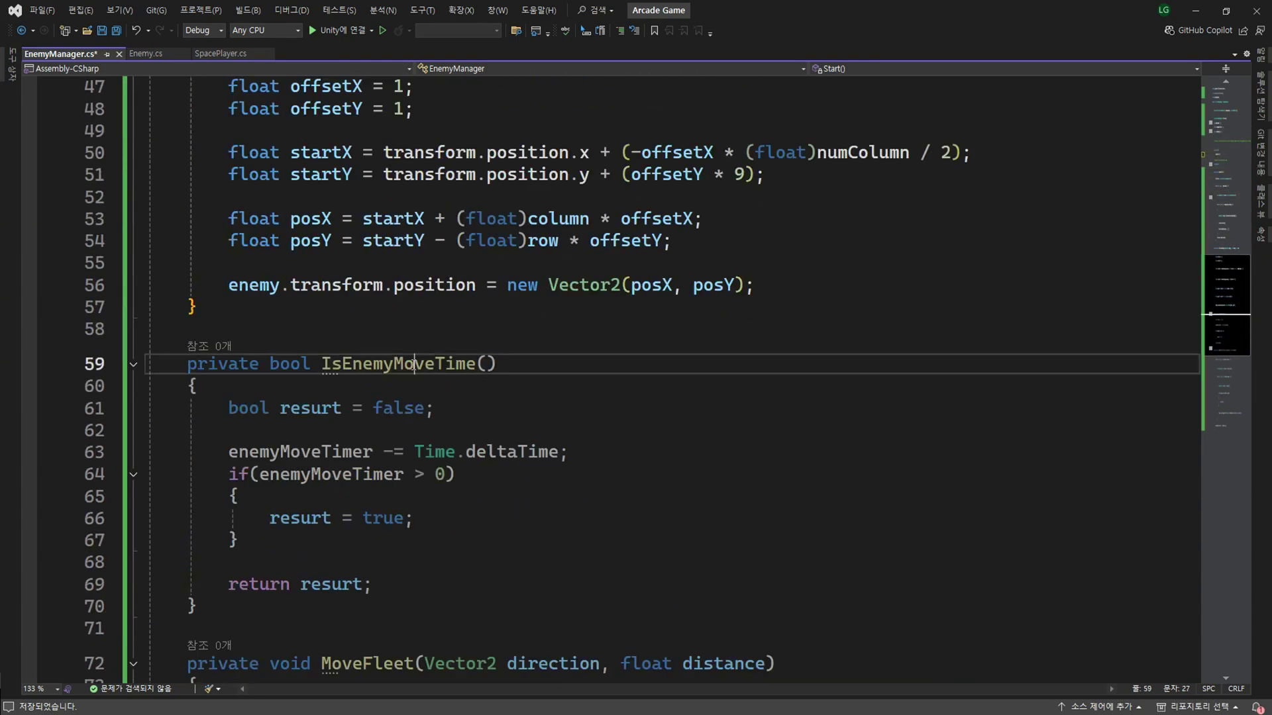
scroll(434, 364, "up", 2)
scroll(434, 365, "up", 9)
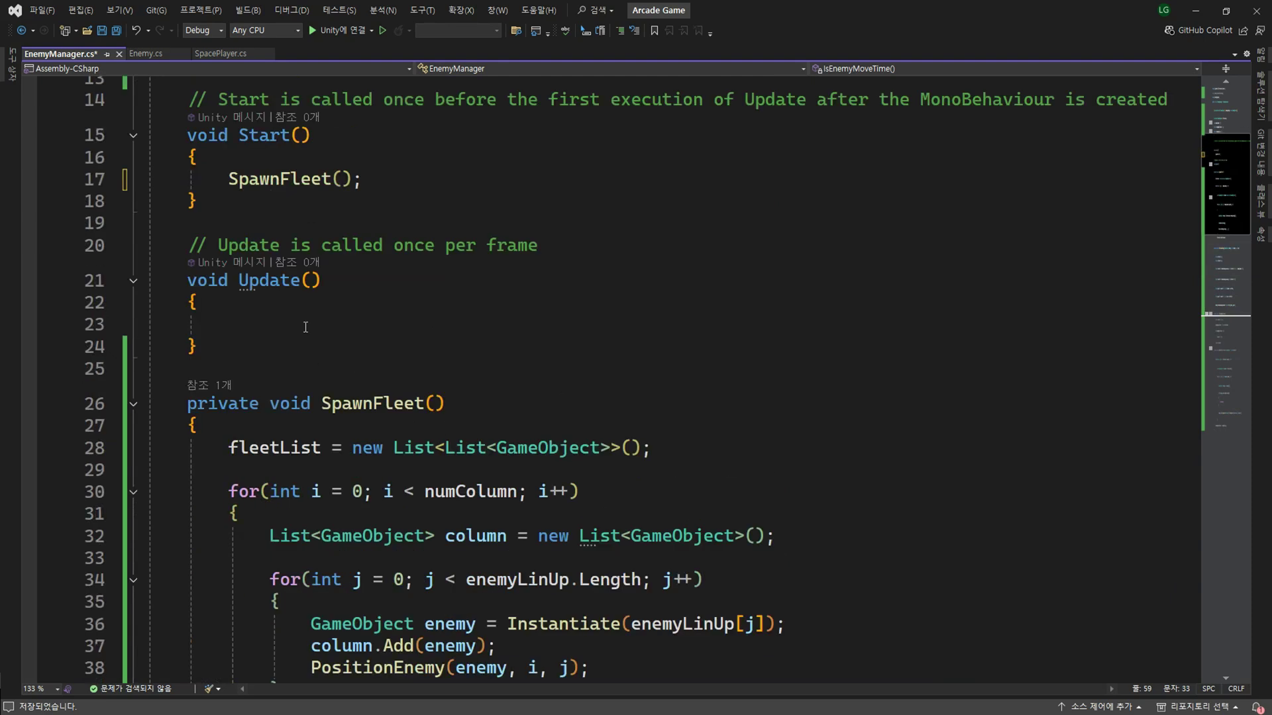
left_click(587, 328)
type("if(")
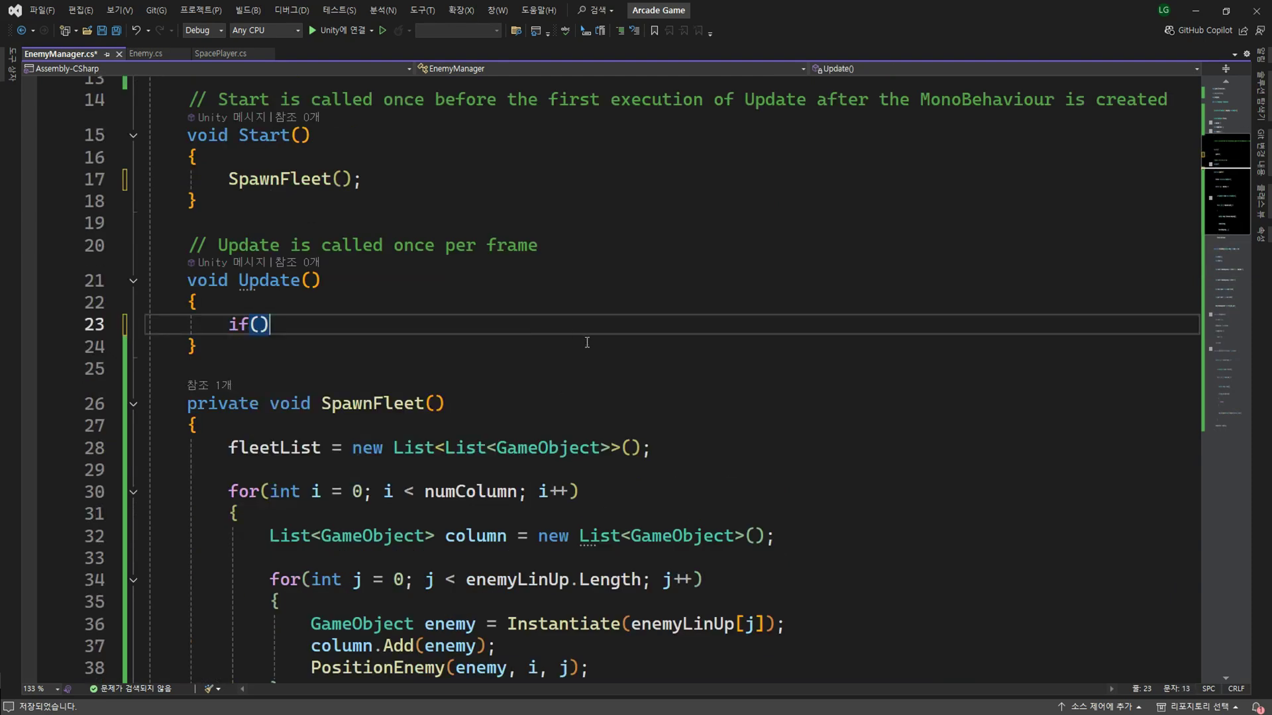
key("ctrl+v")
type("()")
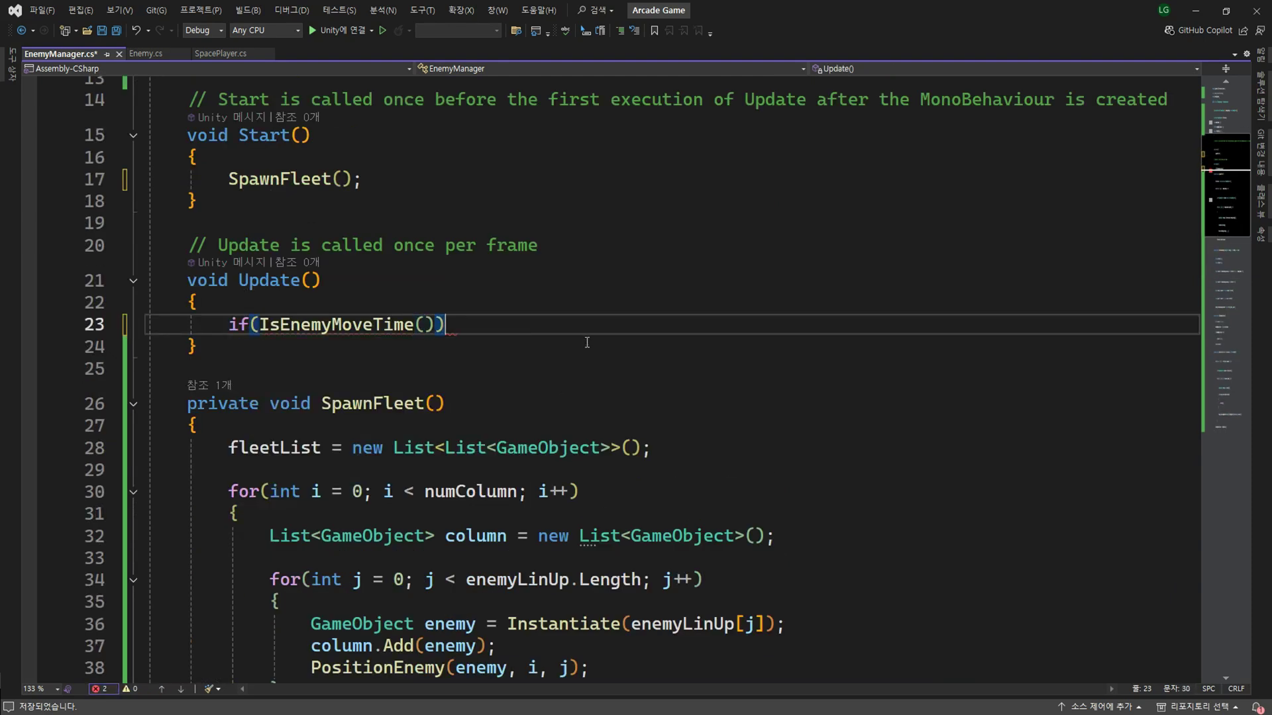
key("Return")
type("return;")
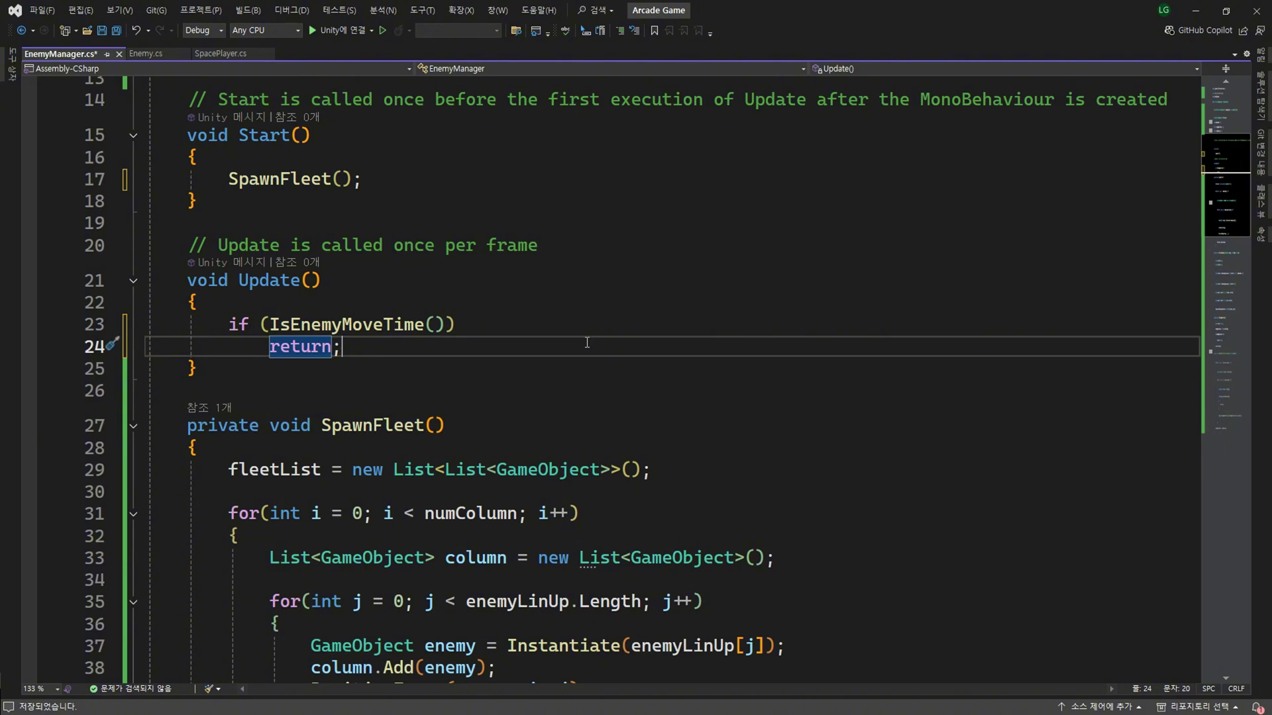
key("Return")
key("Return")
- Add the call MoveFleet(Vector2.down, 0.05) below the return check
type("move")
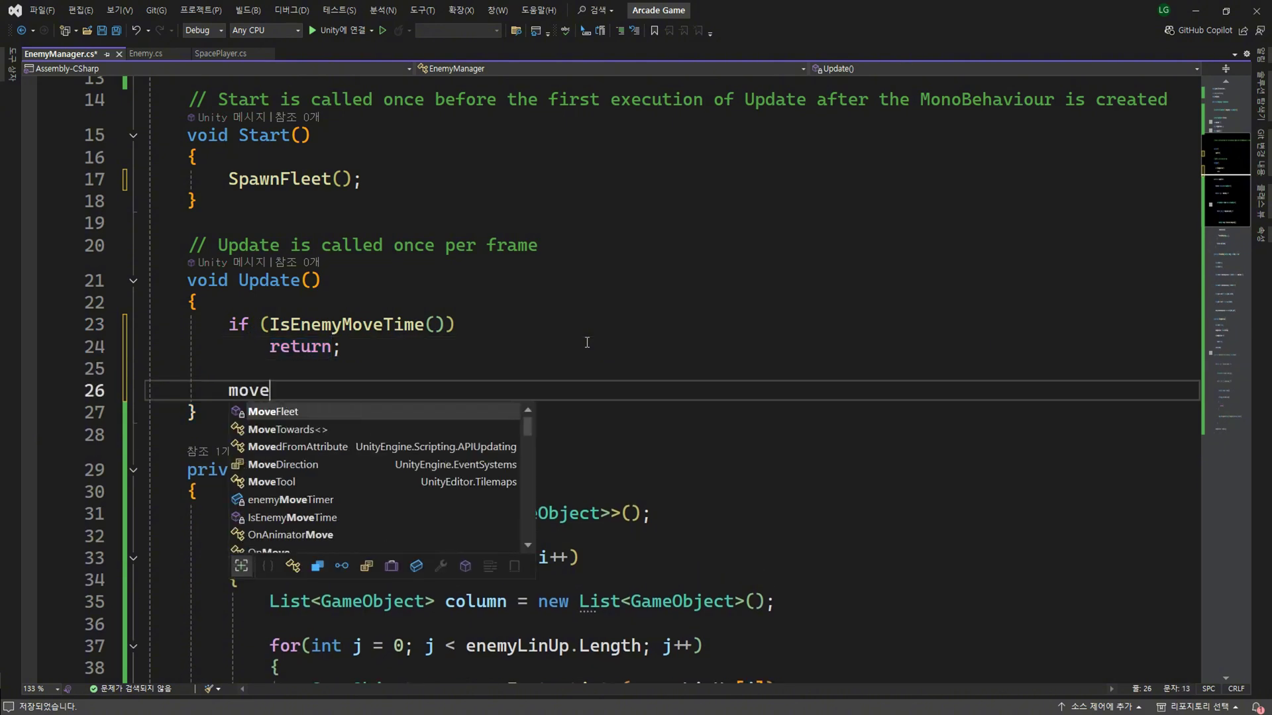
key("Tab")
type("();")
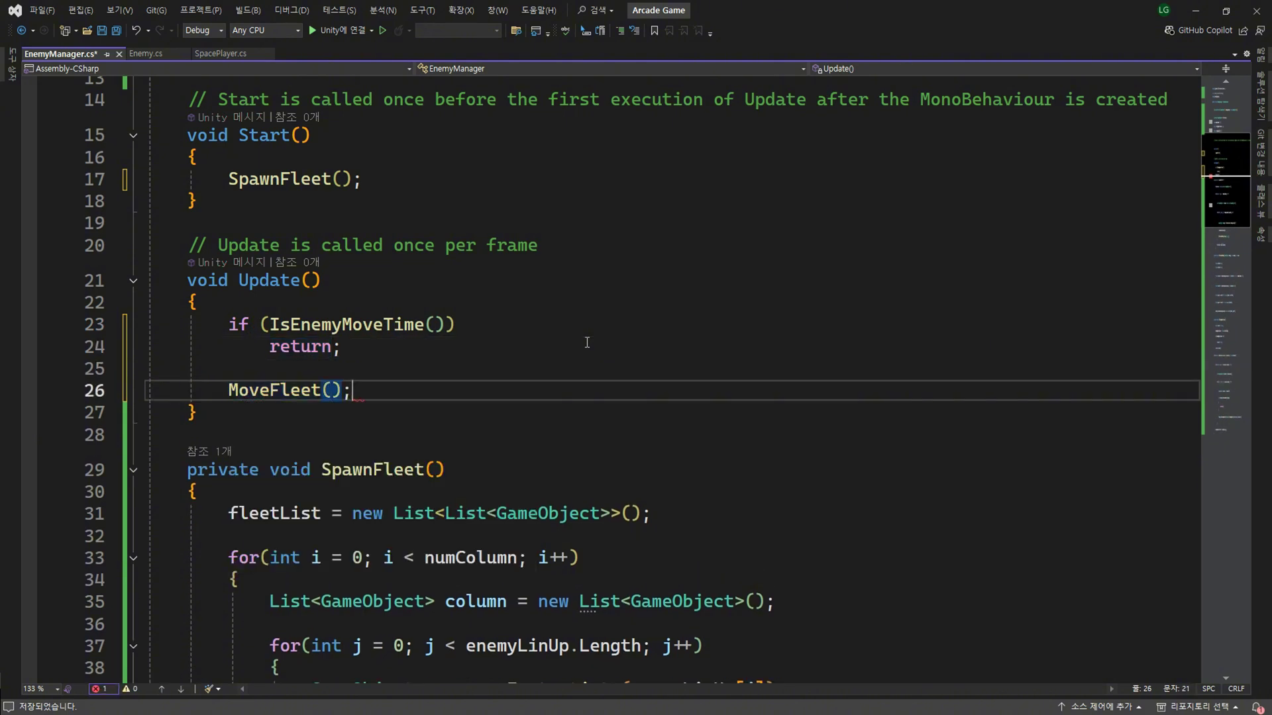
type("Vec")
key("Tab")
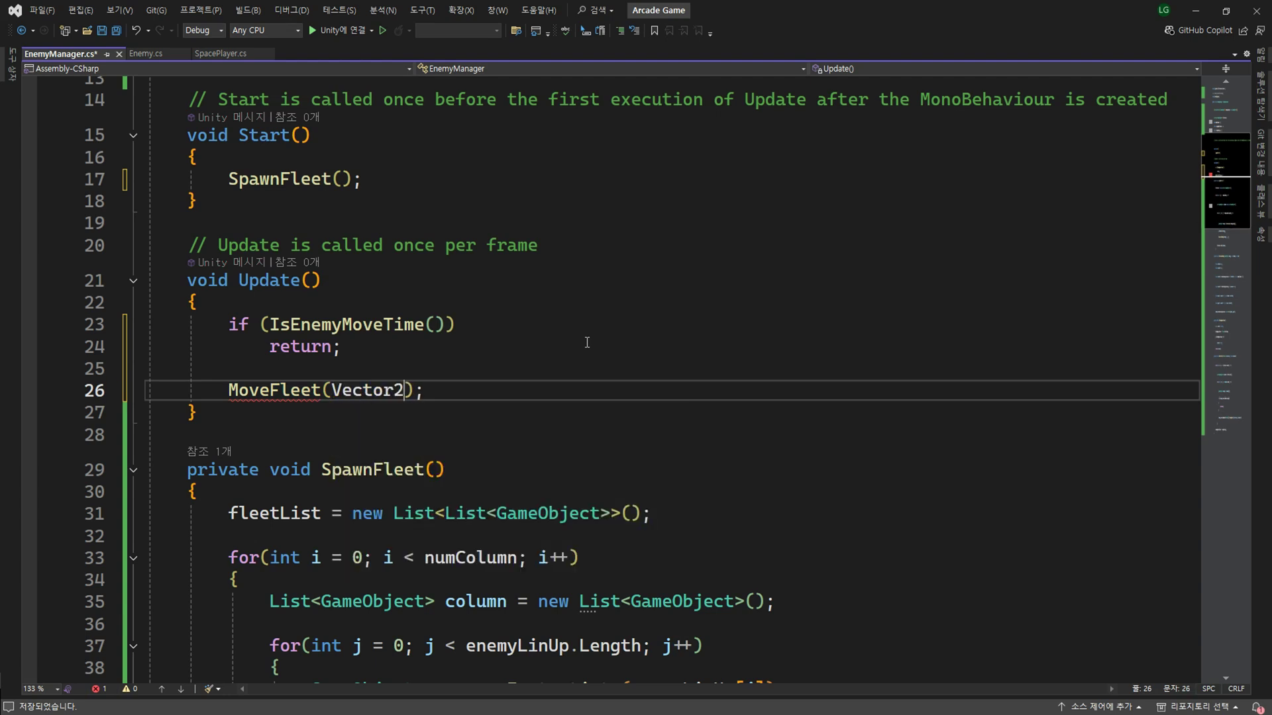
type(".dow")
key("Tab")
type(", 0.0")
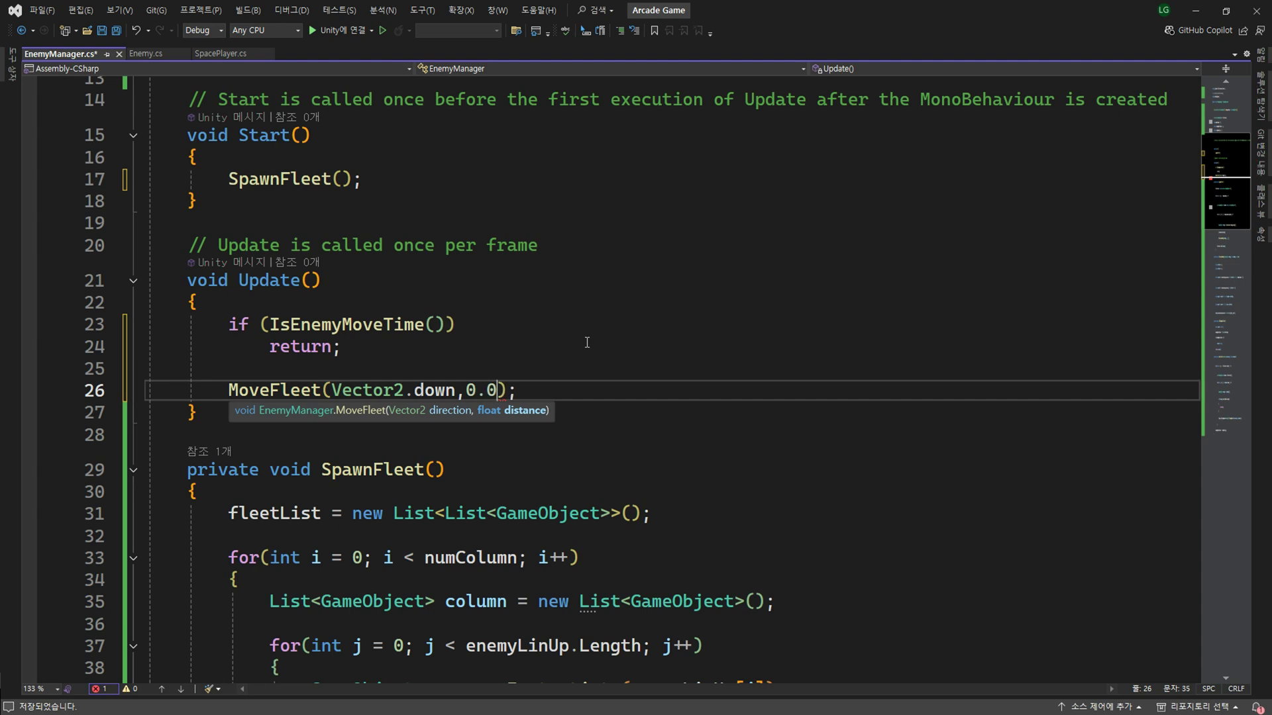
type("5);")
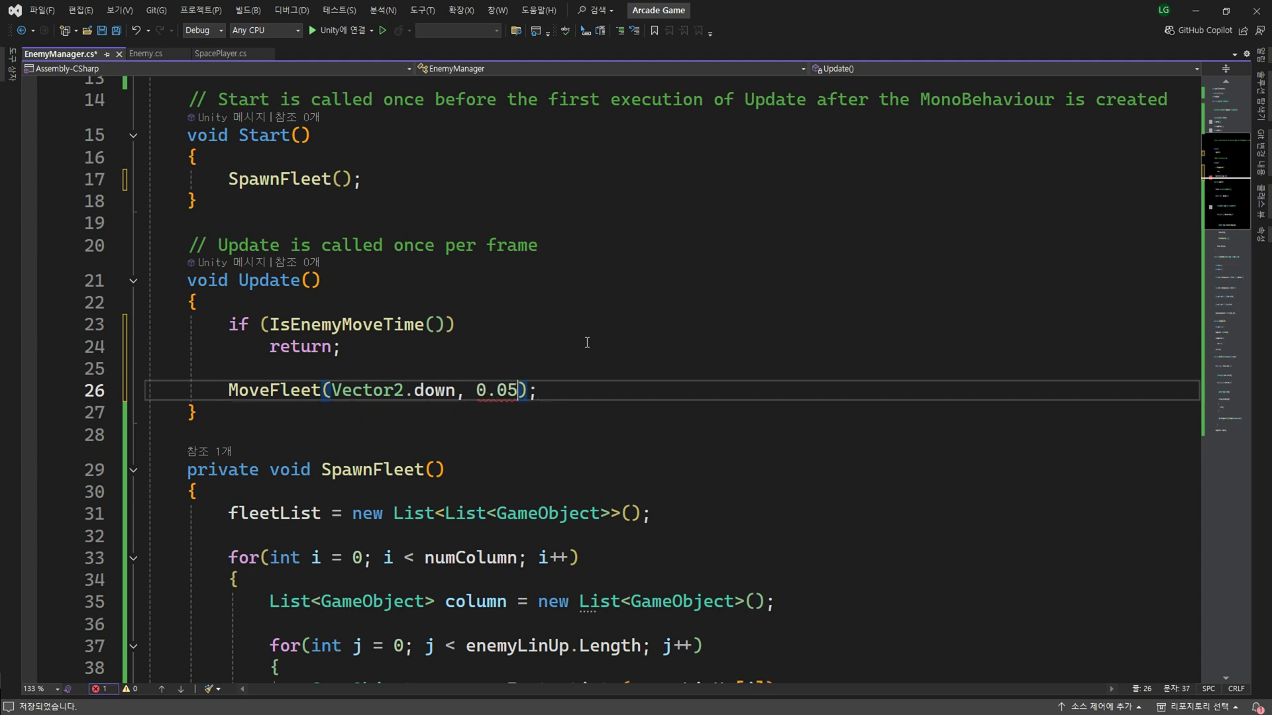
- Select Enemy Manager in Unity and expand its Enemy Lin Up list
key("alt+Tab")
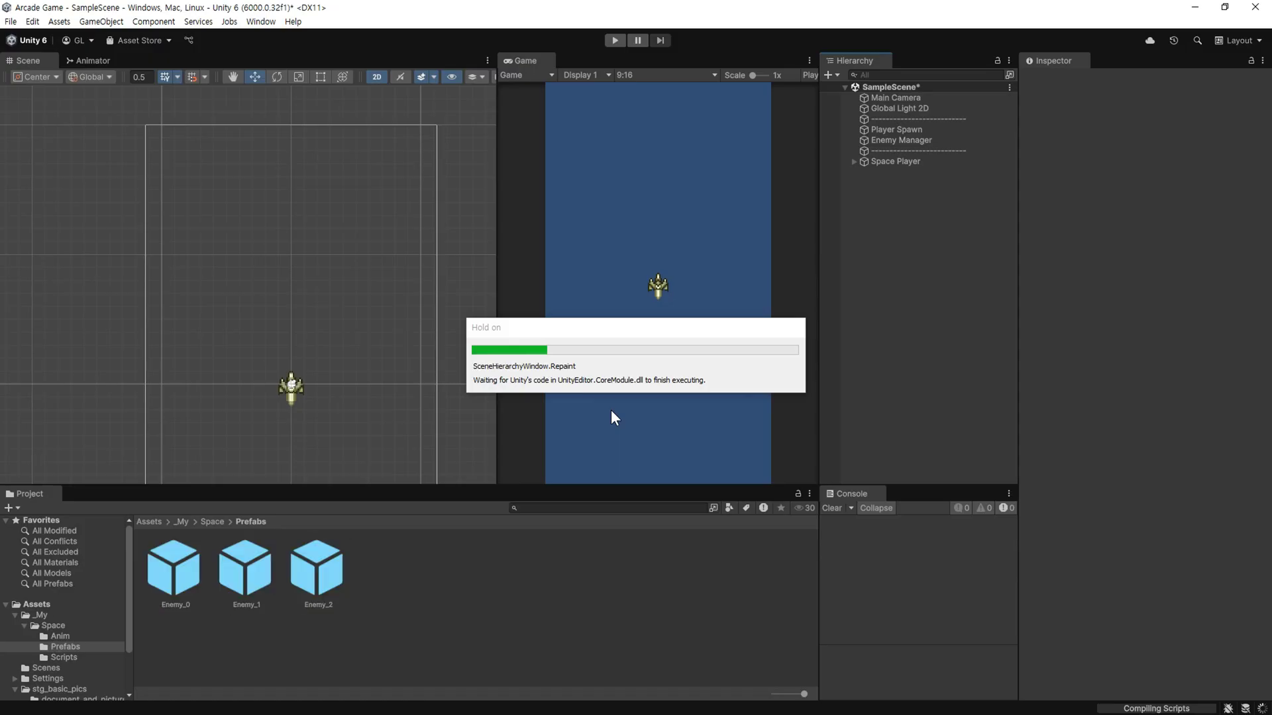
left_click(881, 139)
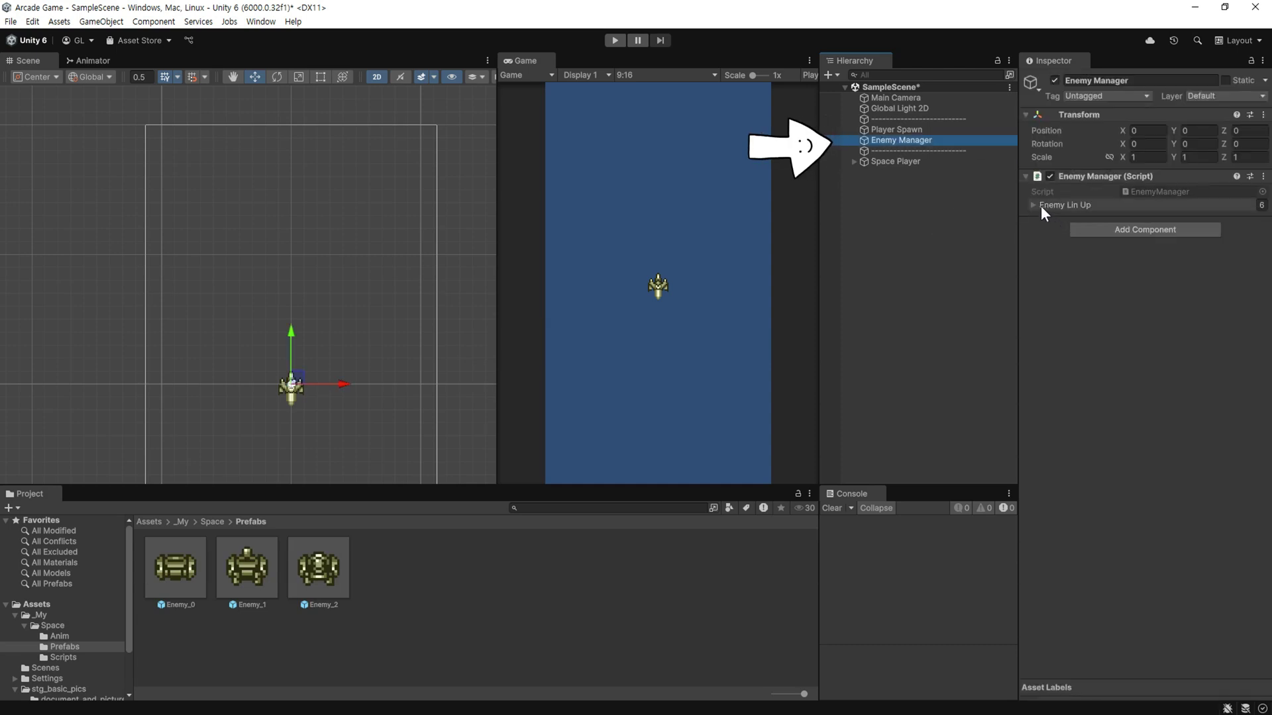
left_click(1035, 205)
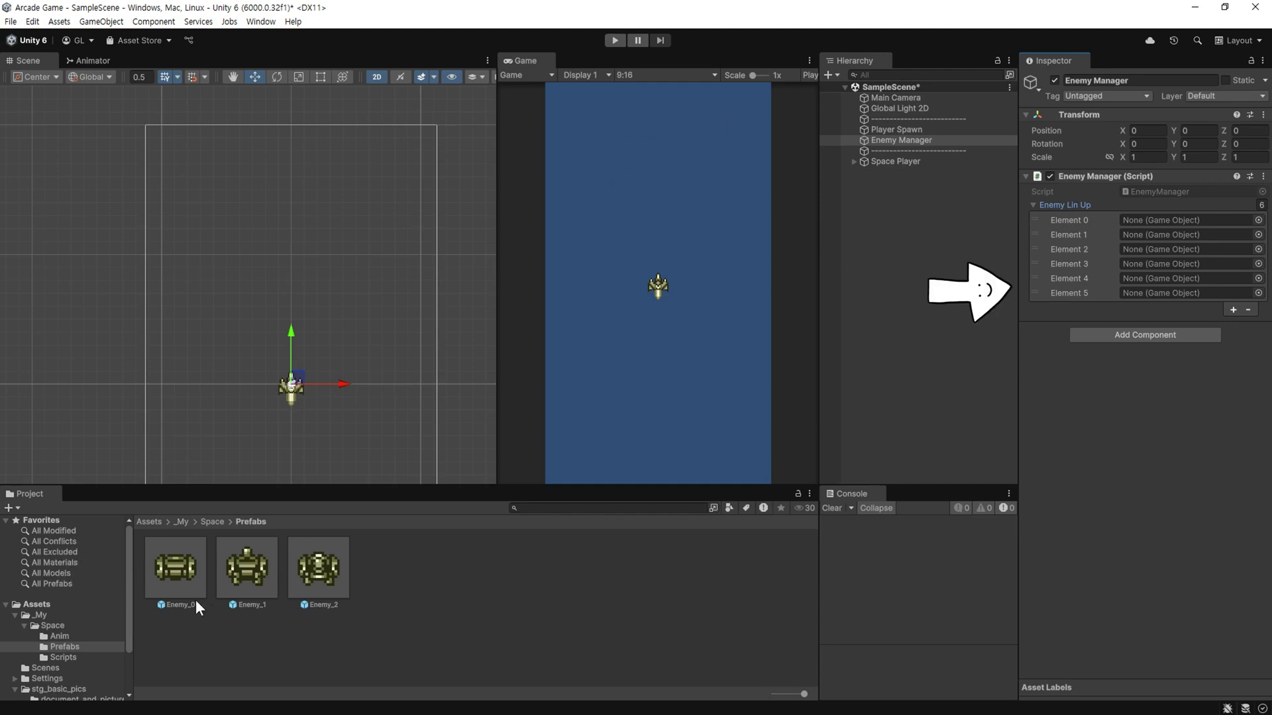
- Fill Elements 5–0 with Enemy_0, Enemy_0, Enemy_1, Enemy_1, Enemy_2, Enemy_2, then play
left_click_drag(173, 578, 1178, 293)
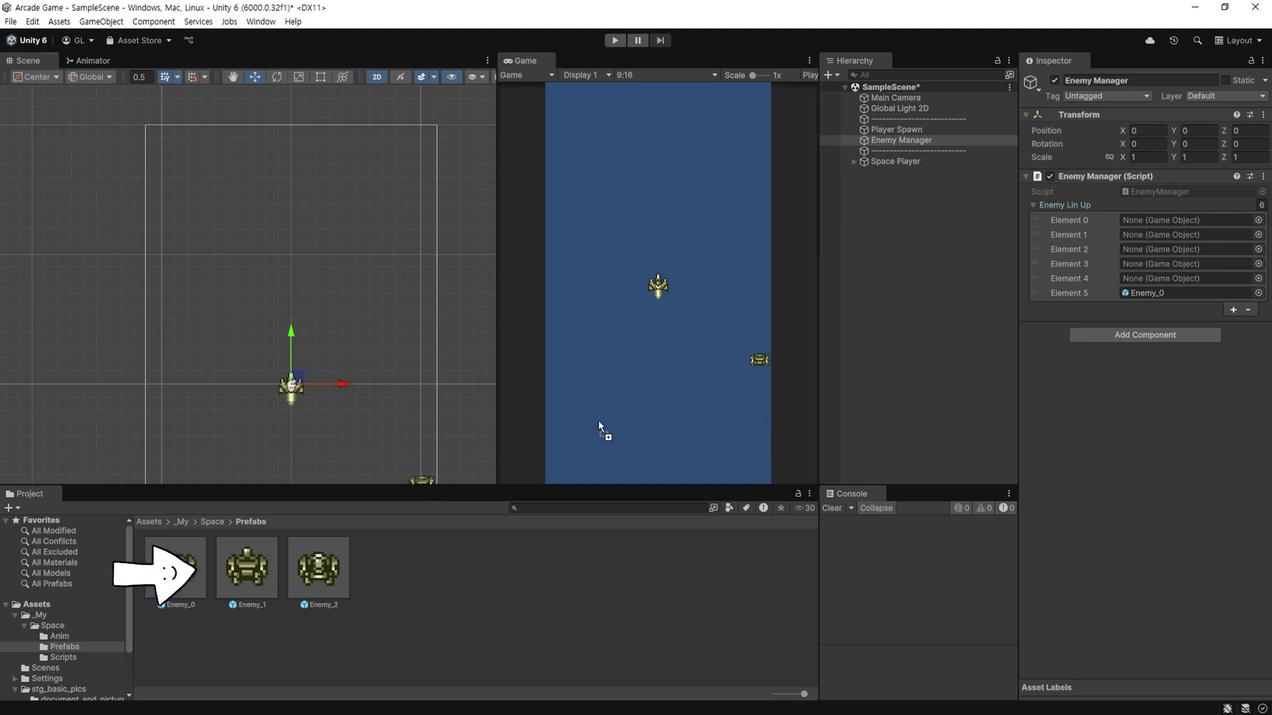
left_click_drag(1167, 292, 1153, 278)
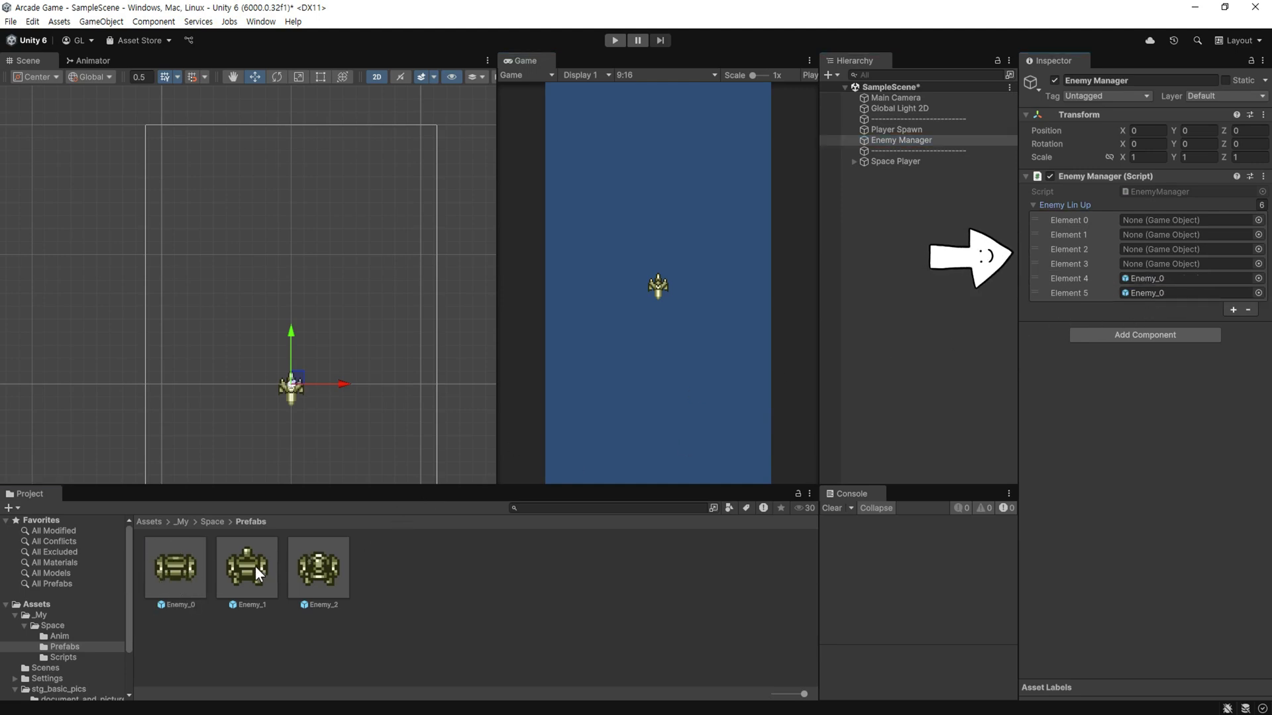
left_click_drag(255, 566, 1146, 264)
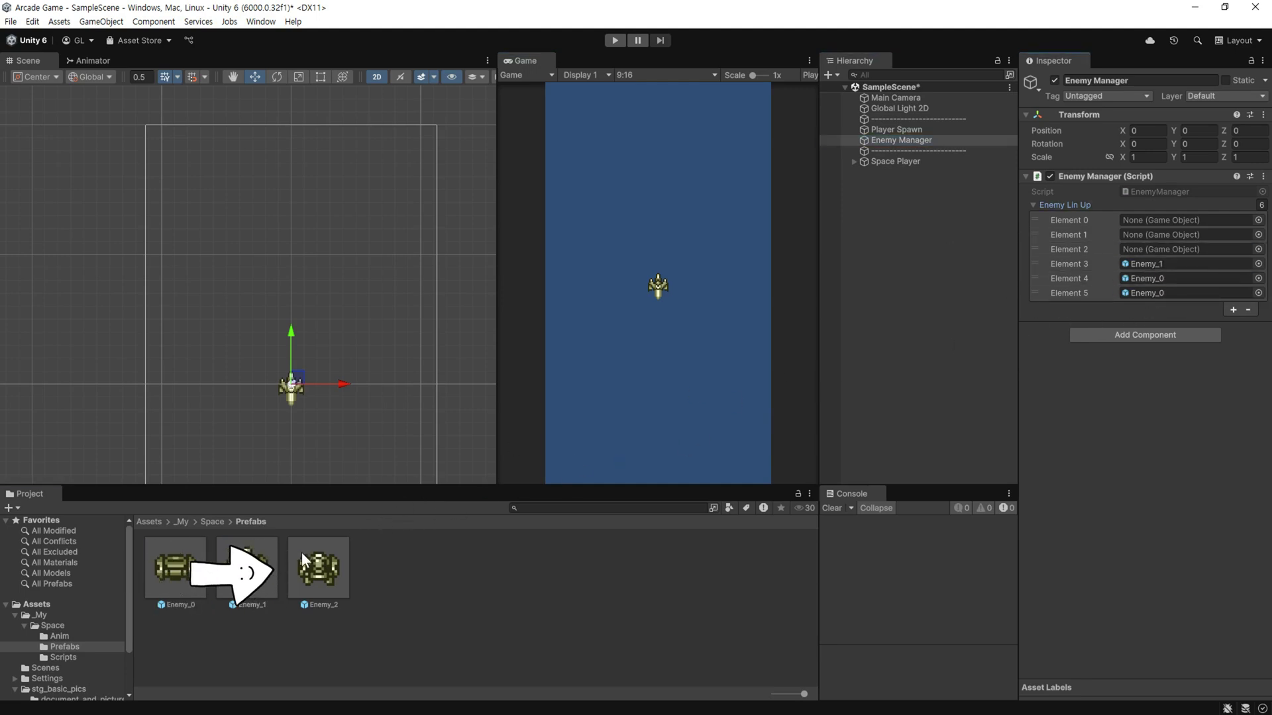
left_click_drag(301, 556, 1154, 246)
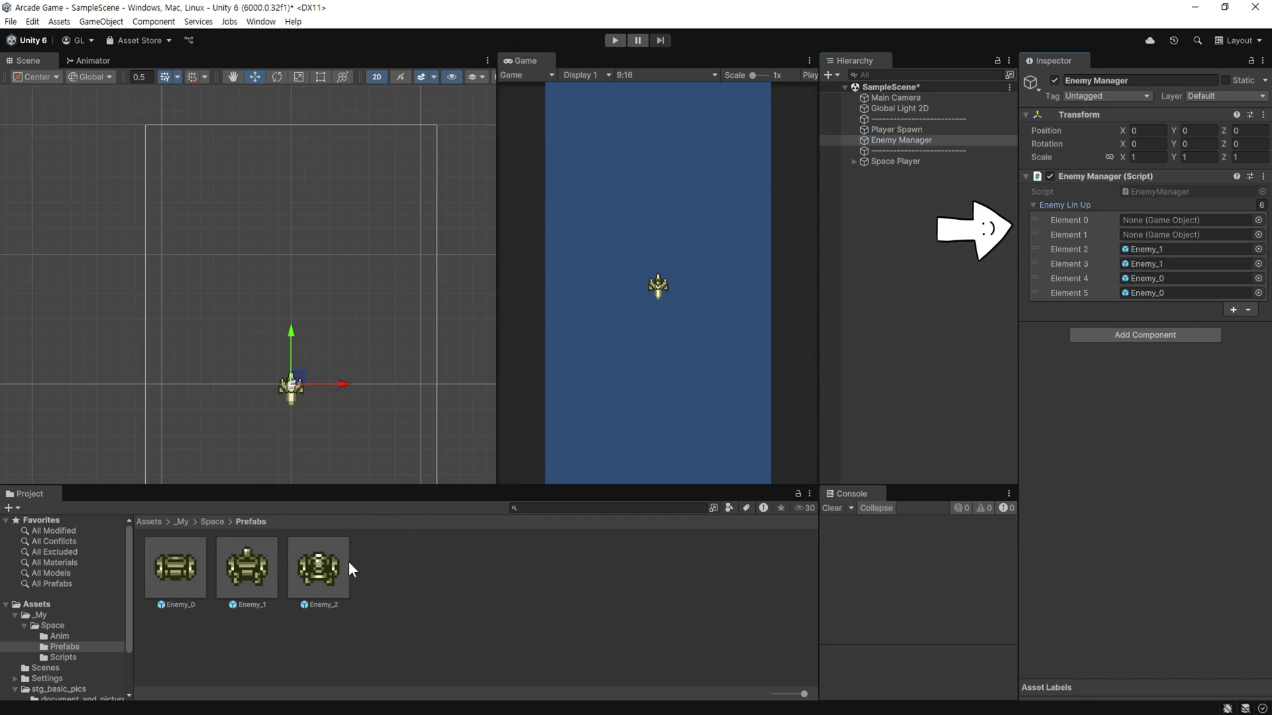
left_click_drag(318, 567, 1154, 235)
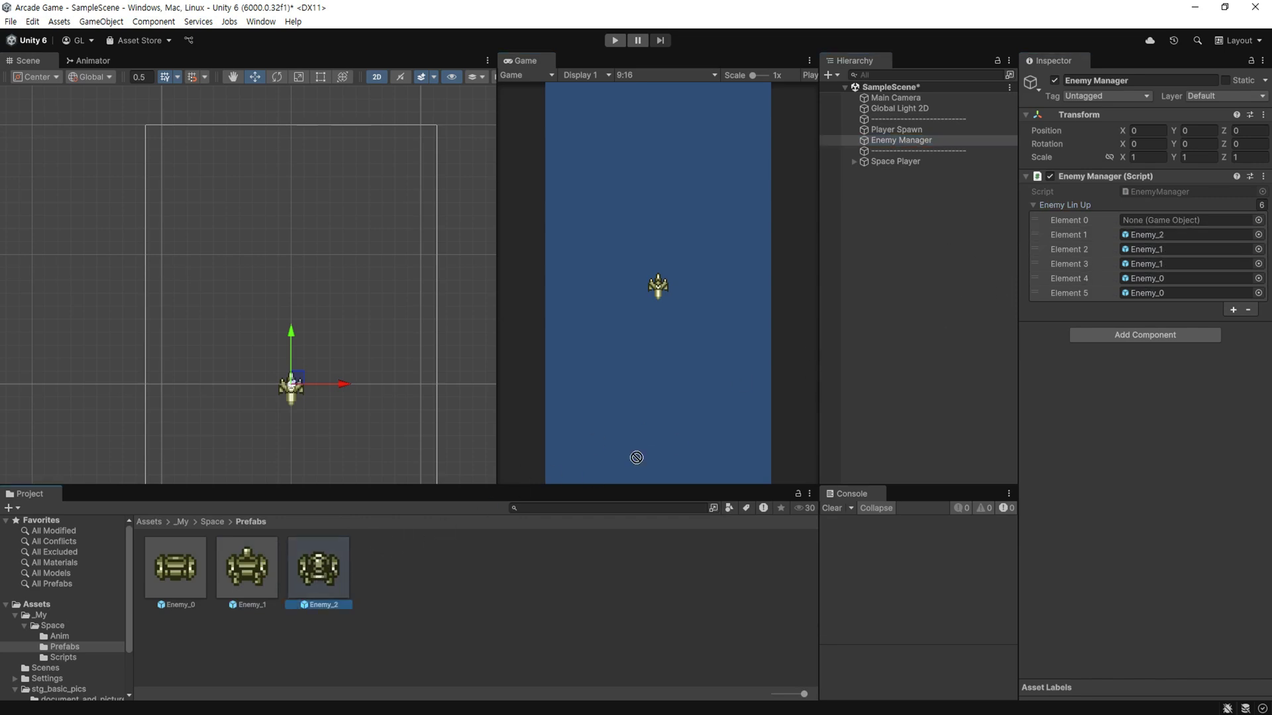
left_click_drag(636, 457, 1167, 223)
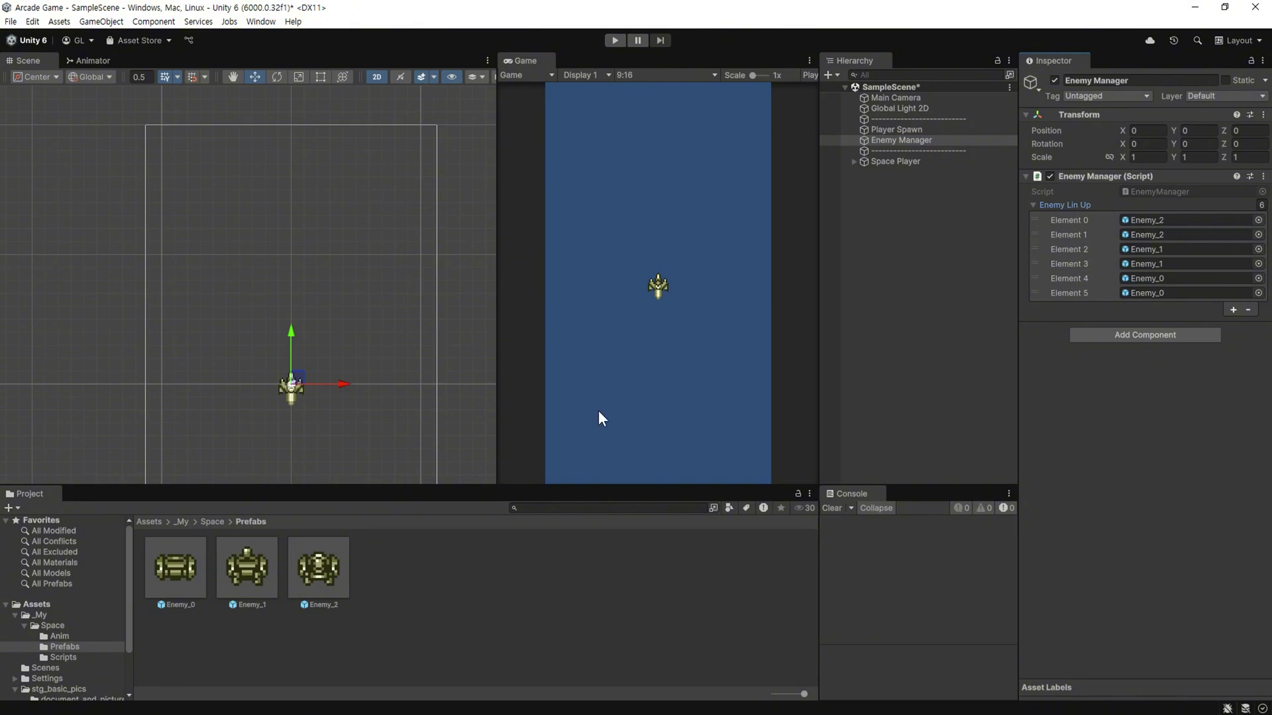
key("ctrl+p")
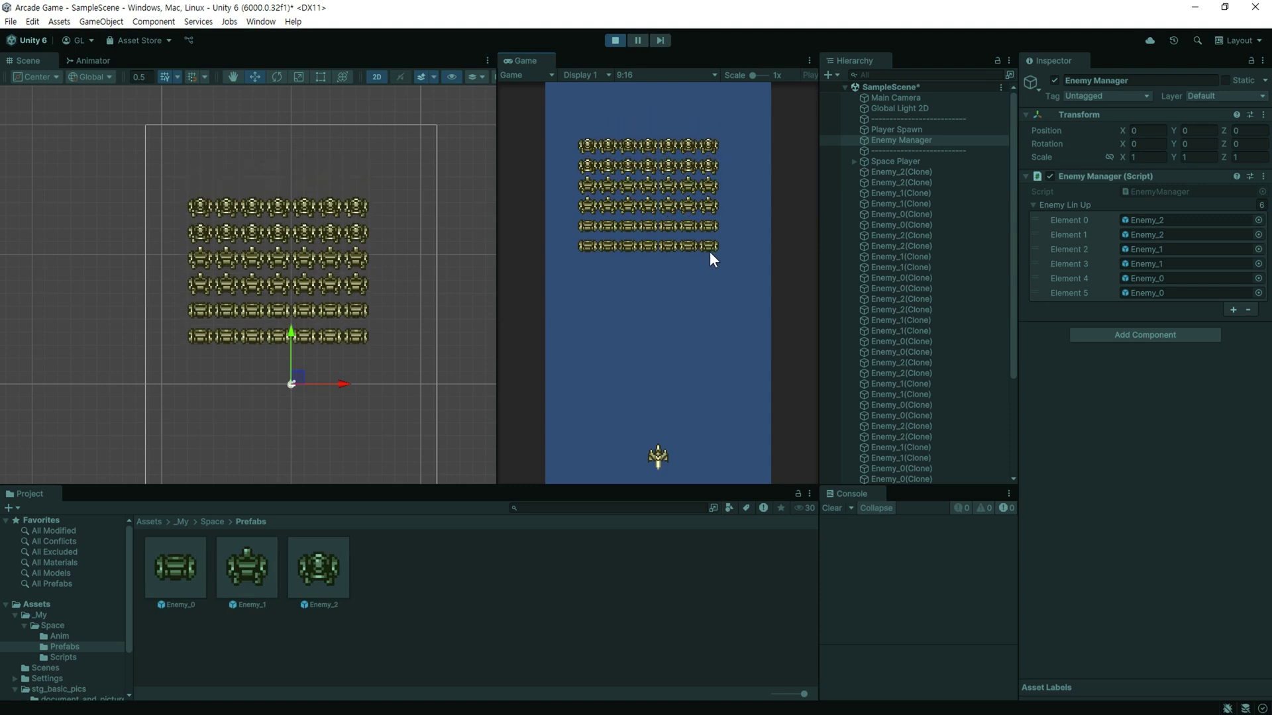
- Pause the running game and select an Enemy_2 clone to view its transform
left_click(645, 41)
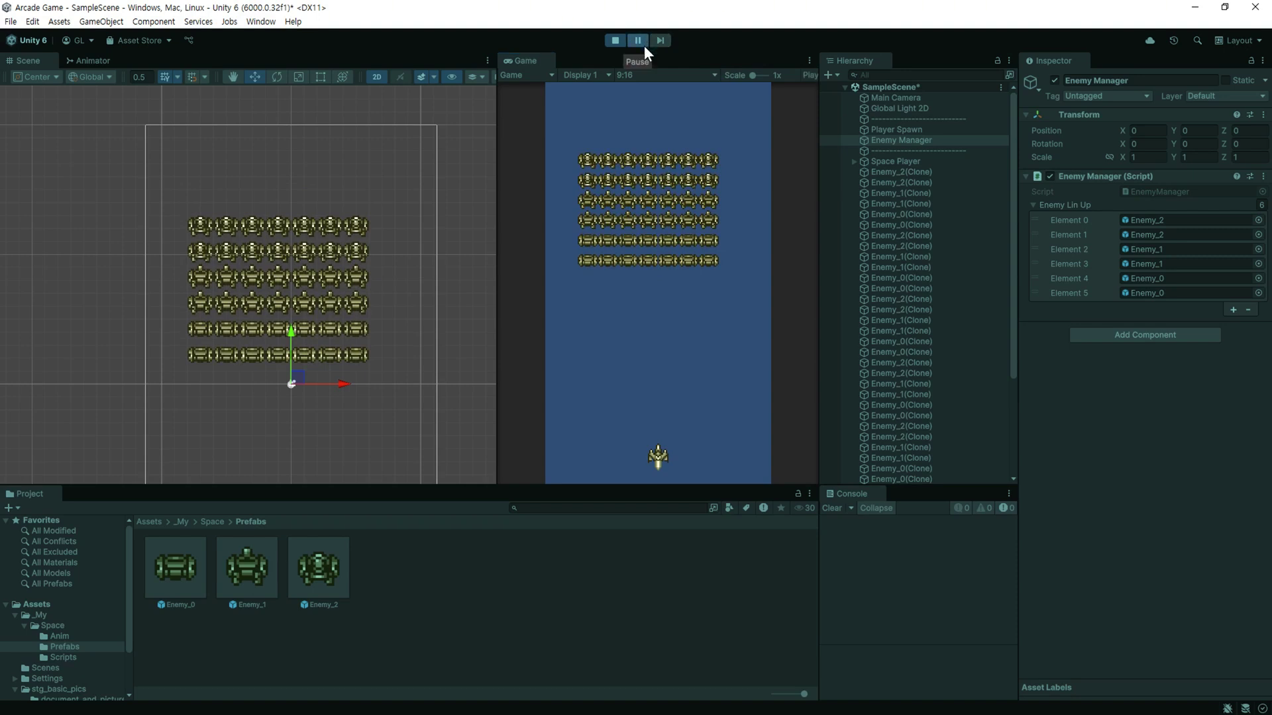
left_click(888, 170)
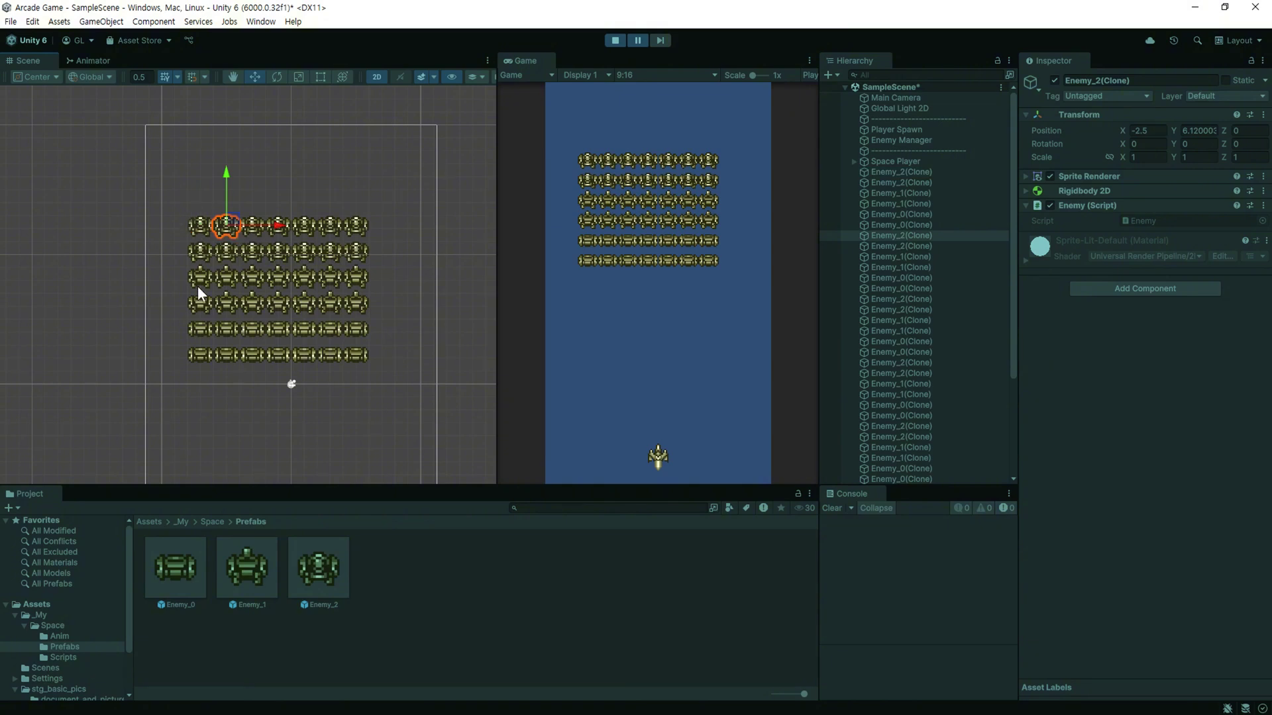
- Shift the fleet's startX on line 53 by + 0.5f
scroll(650, 379, "down", 4)
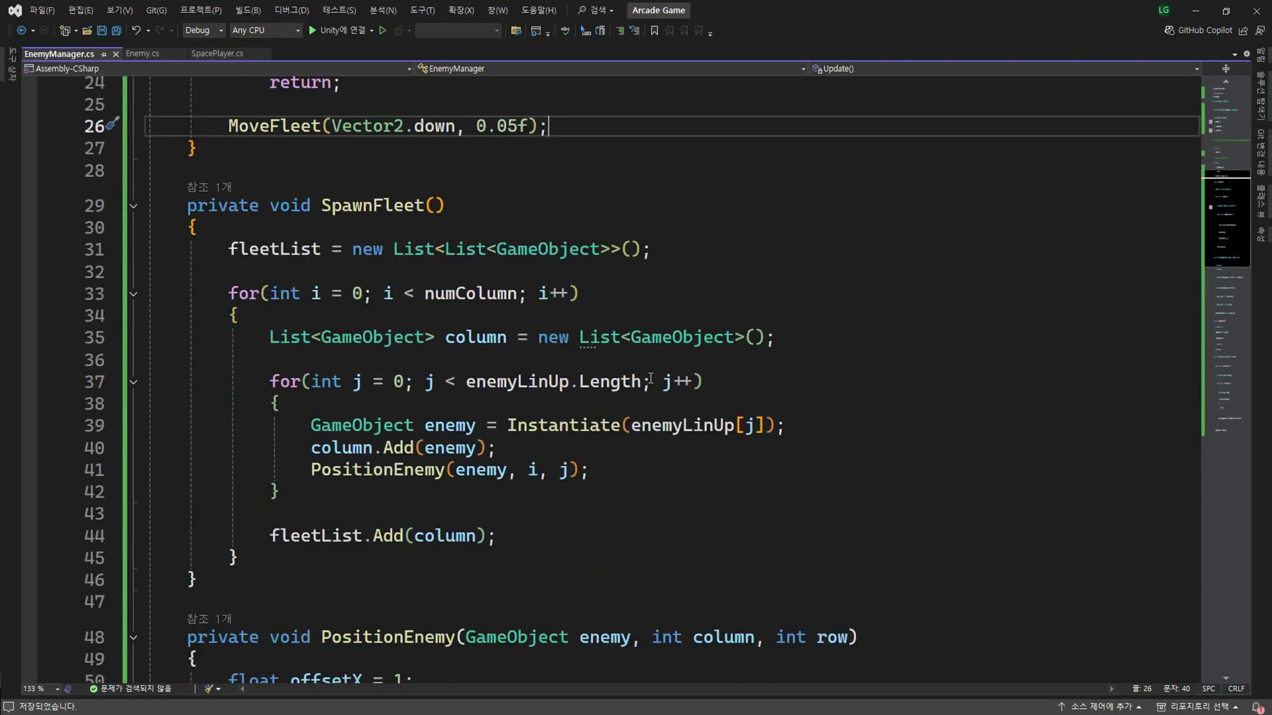
scroll(650, 379, "down", 3)
scroll(651, 331, "down", 3)
scroll(651, 278, "down", 2)
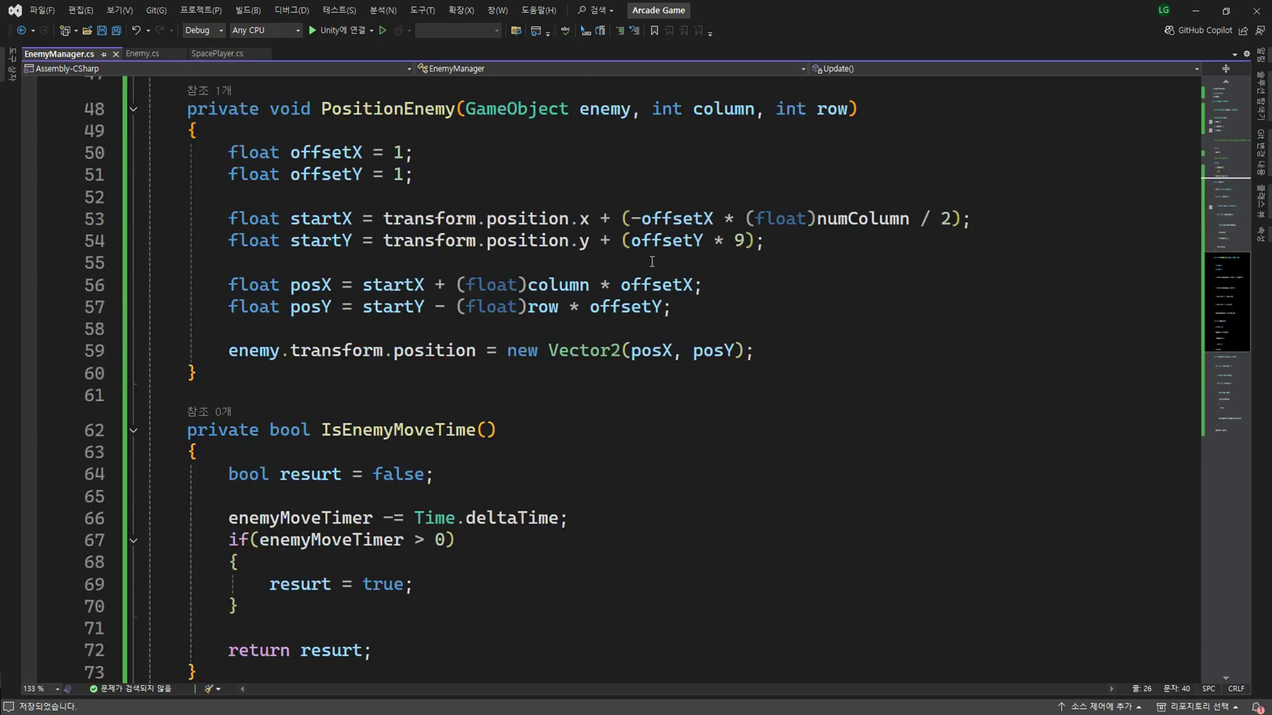
left_click(601, 219)
type("+ 0.5f")
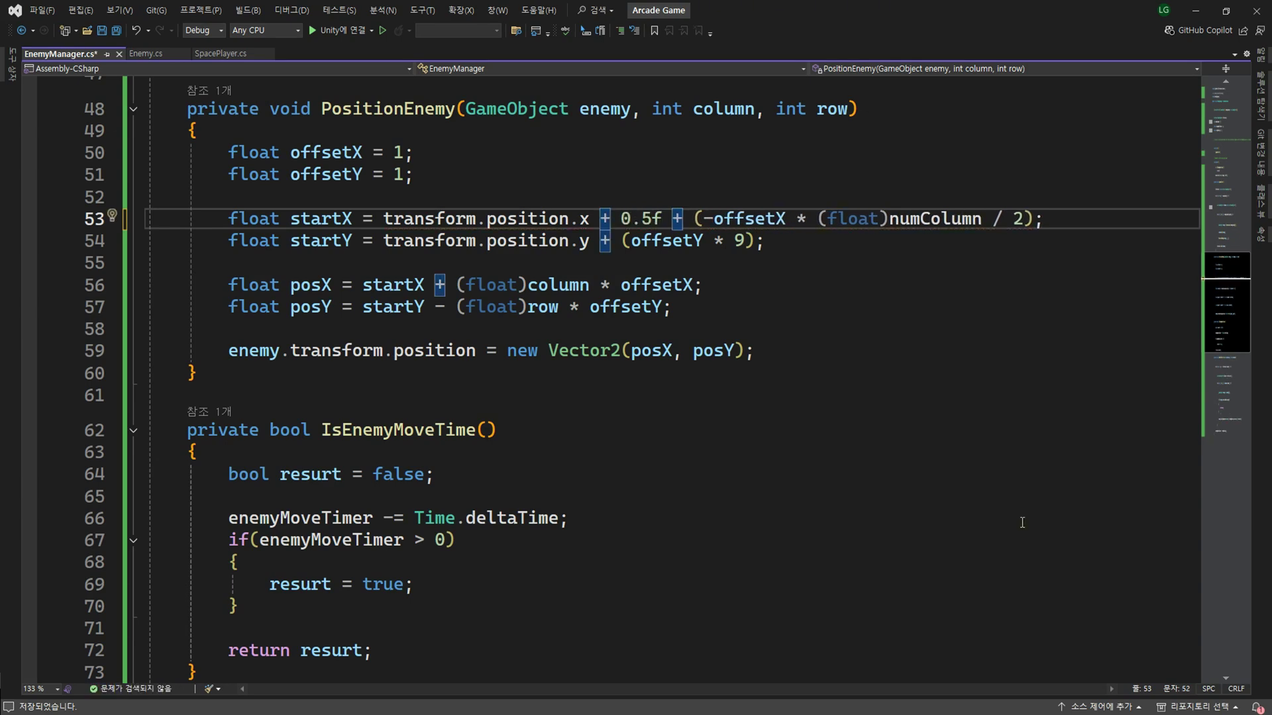
- Add a float vStep = 0.05f; field below stepDealay
scroll(477, 457, "up", 9)
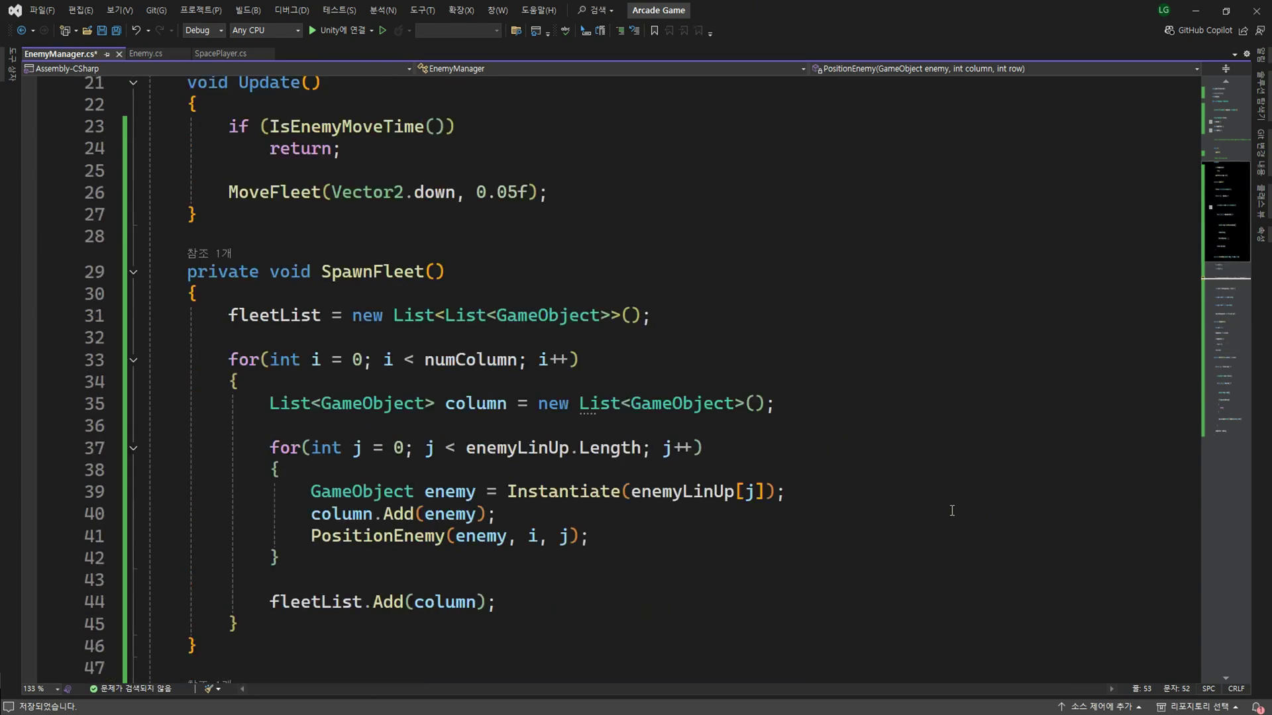
scroll(477, 457, "up", 3)
left_click(477, 456)
double_click(490, 456)
scroll(490, 457, "up", 2)
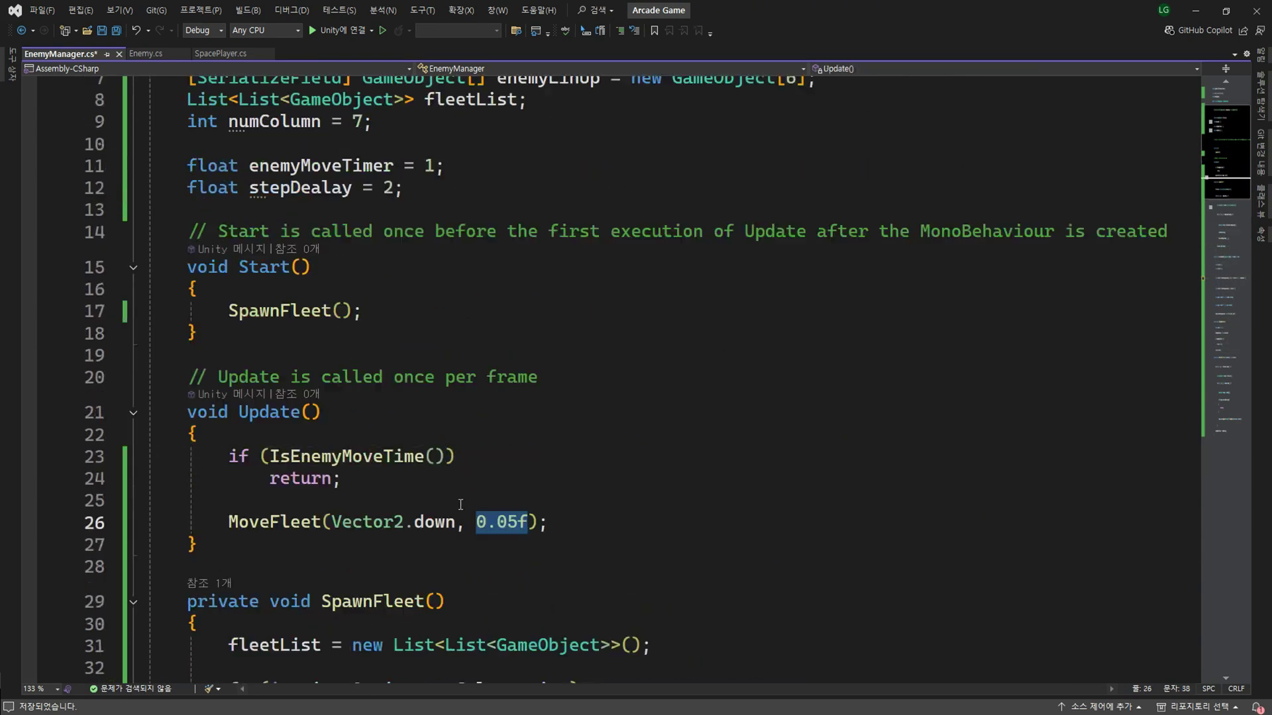
left_click(666, 255)
scroll(665, 290, "down", 1)
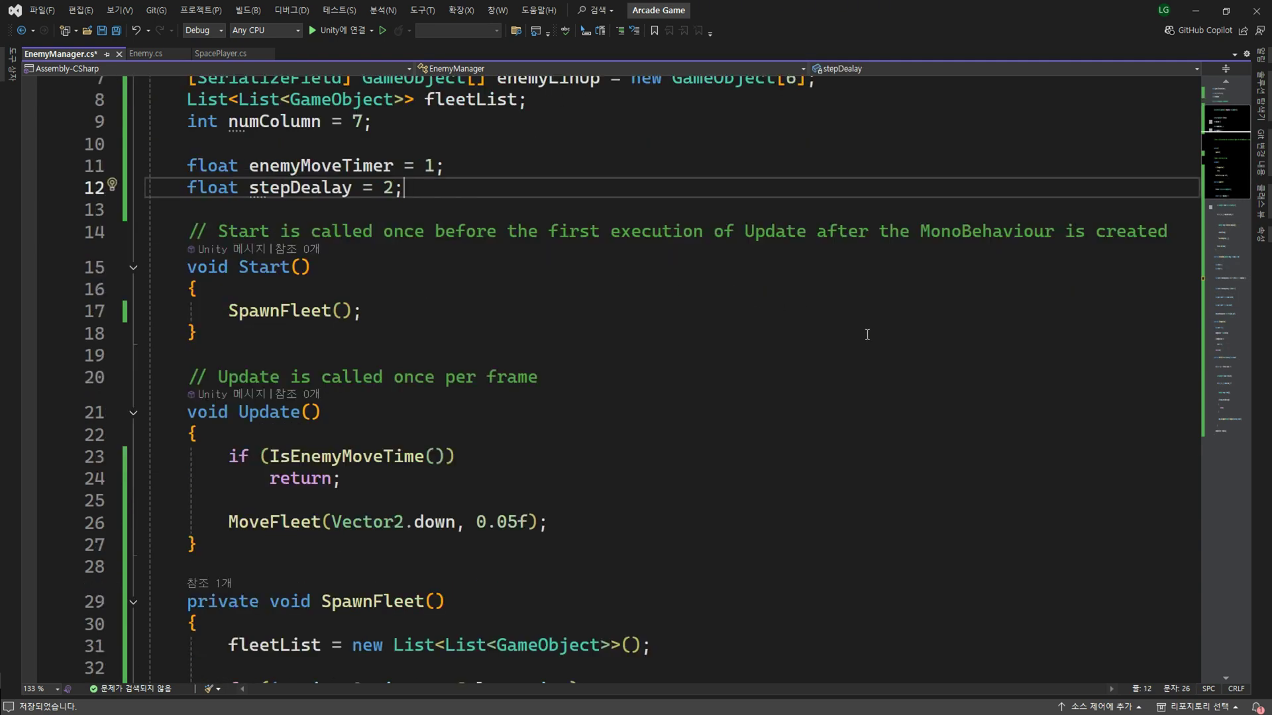
key("Return")
key("Return")
type("float vSt")
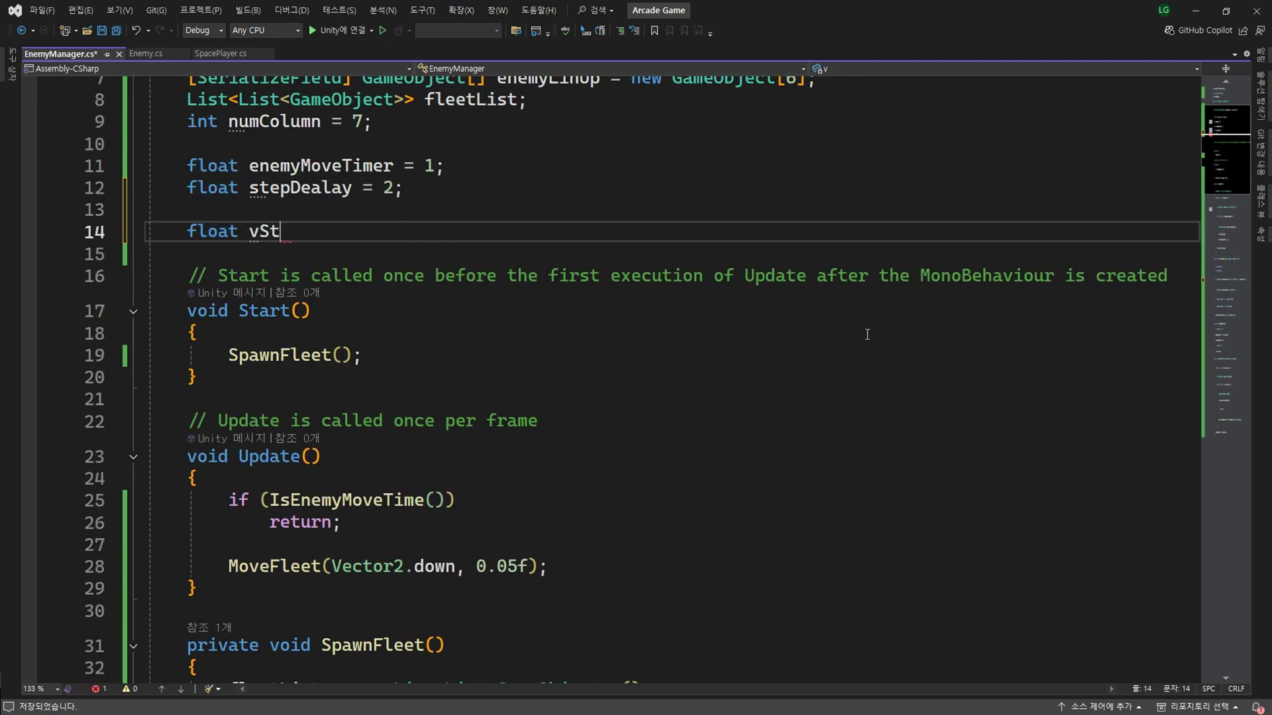
type("ep = ")
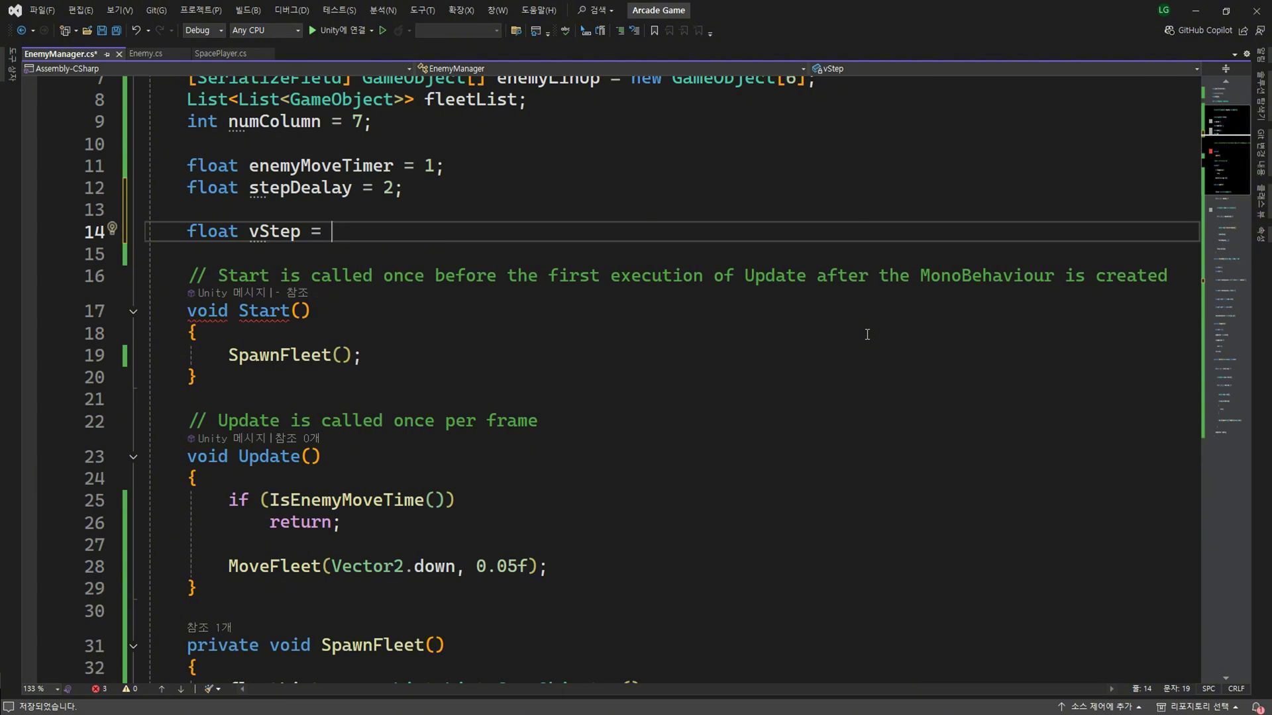
type("0.05f;")
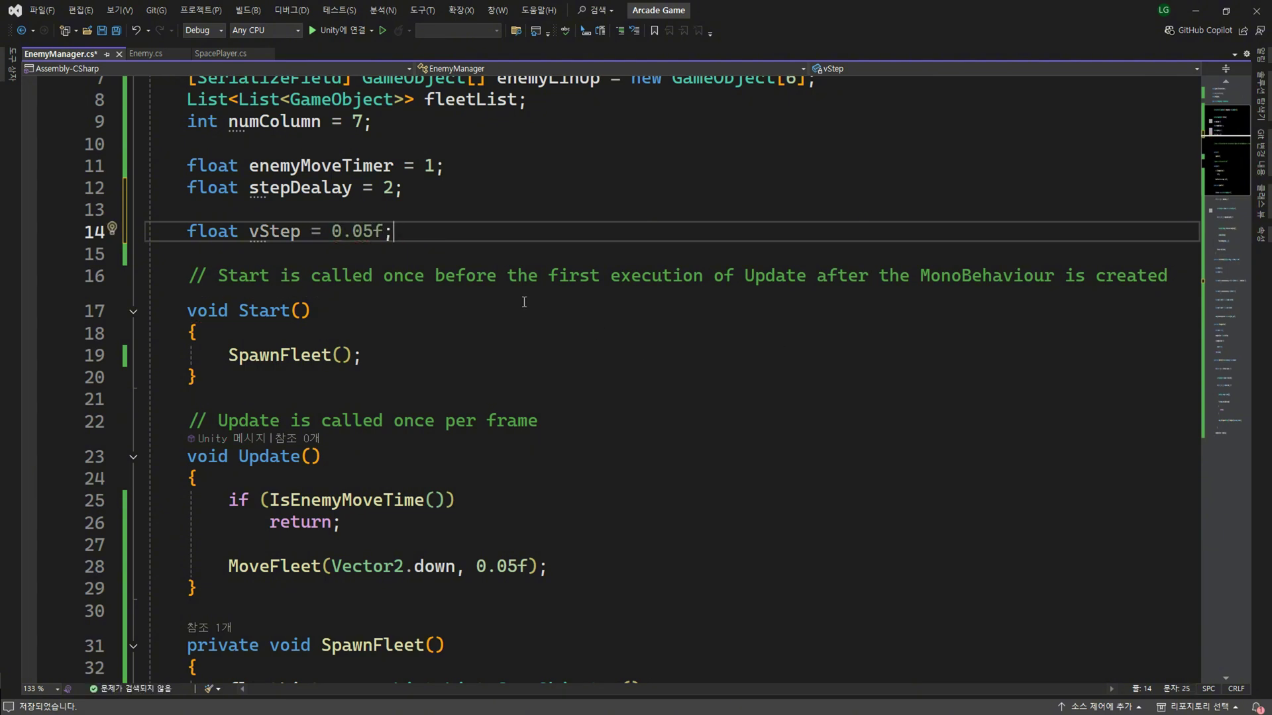
- Replace the 0.05f distance in the MoveFleet call with vStep
double_click(274, 231)
key("ctrl+c")
scroll(459, 373, "down", 7)
scroll(477, 367, "up", 2)
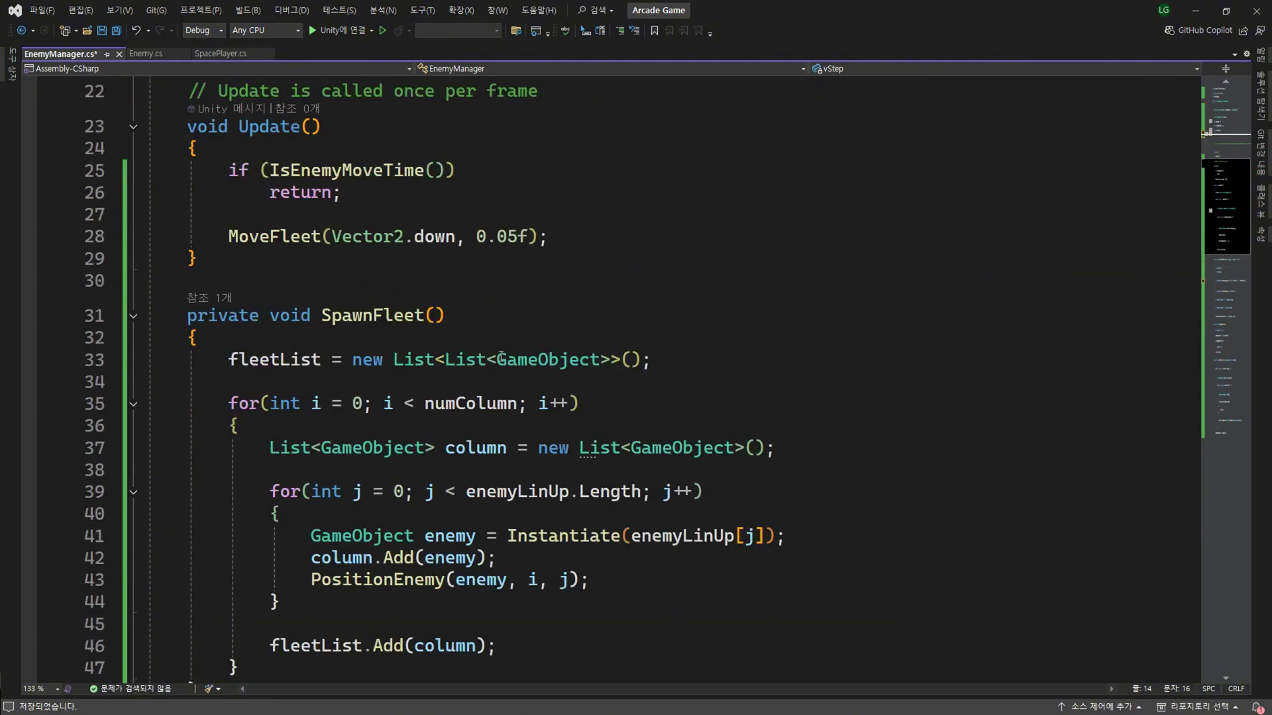
scroll(477, 367, "up", 2)
left_click_drag(477, 368, 528, 369)
key("ctrl+v")
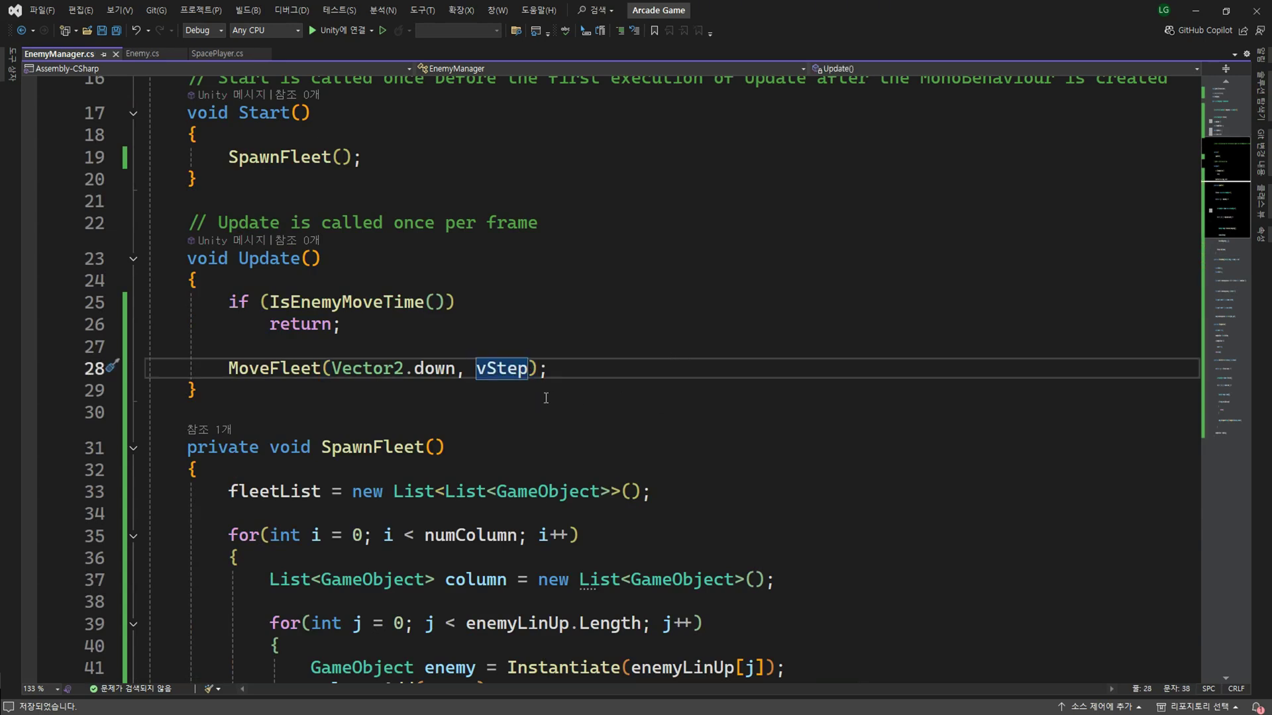
- Replay the game in Unity and check a top-row Enemy_2 clone's position (0, 9)
key("alt+Tab")
key("ctrl+p")
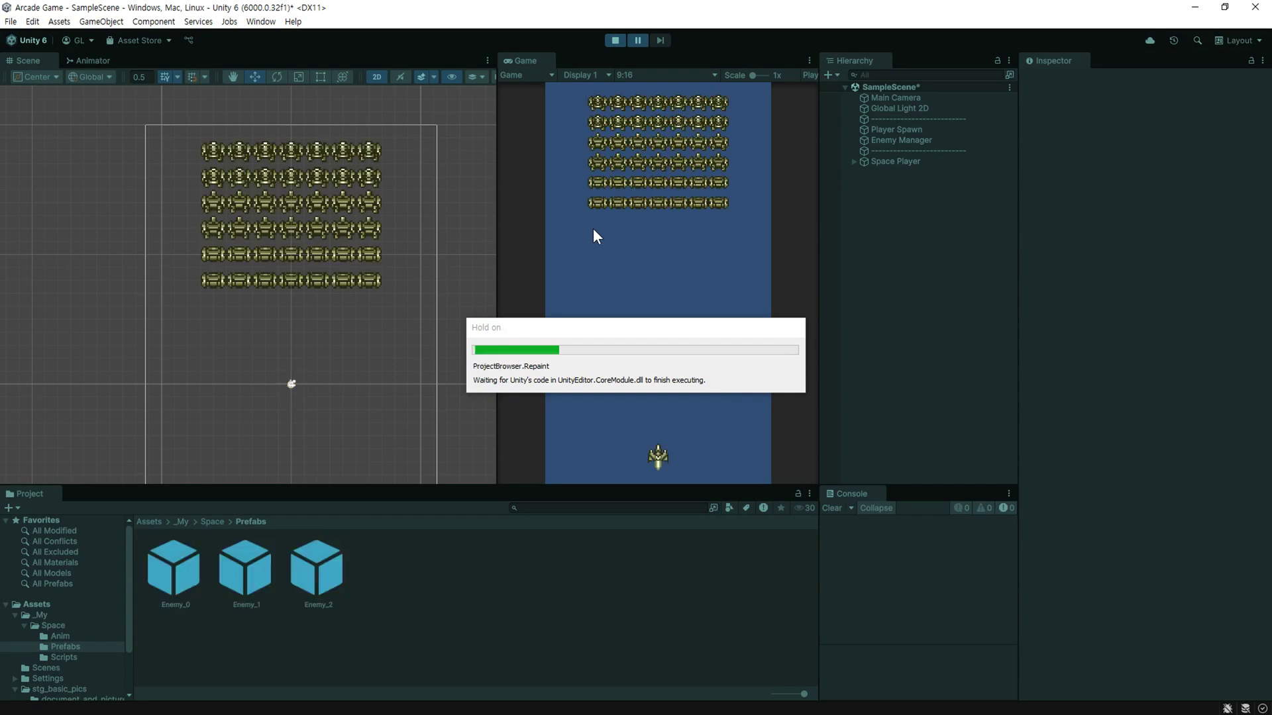
left_click(299, 153)
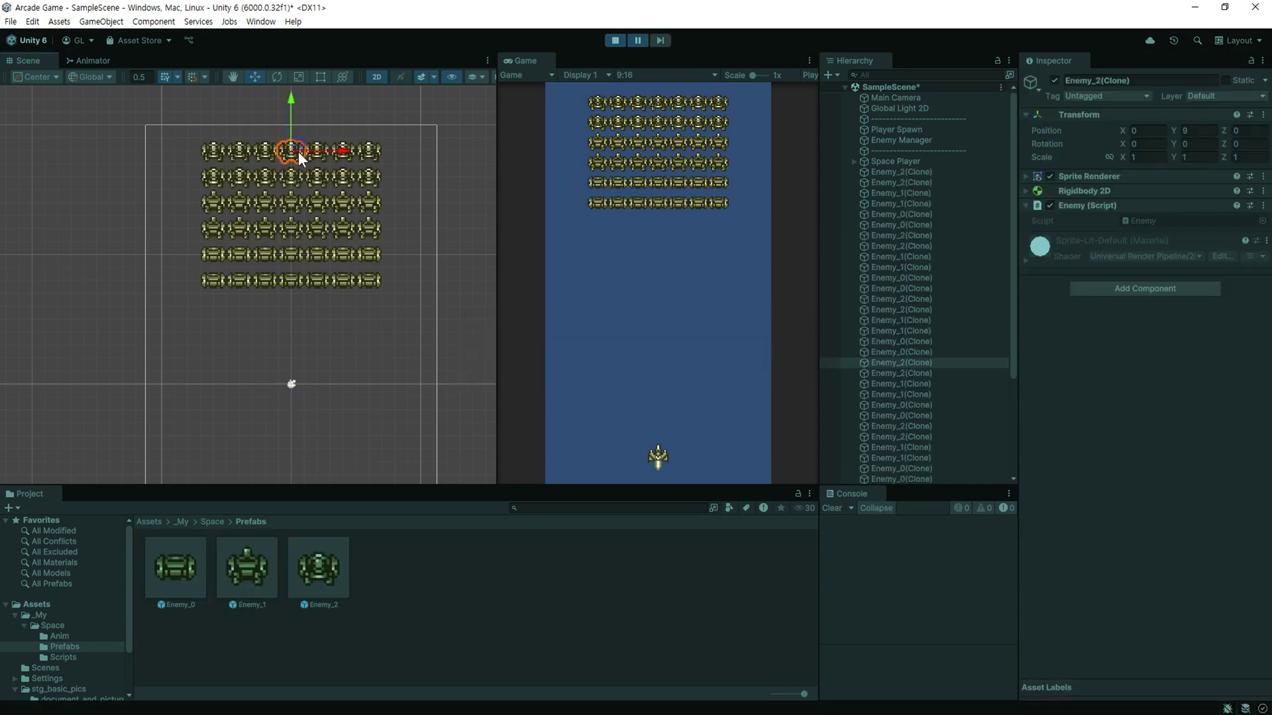
left_click(1140, 131)
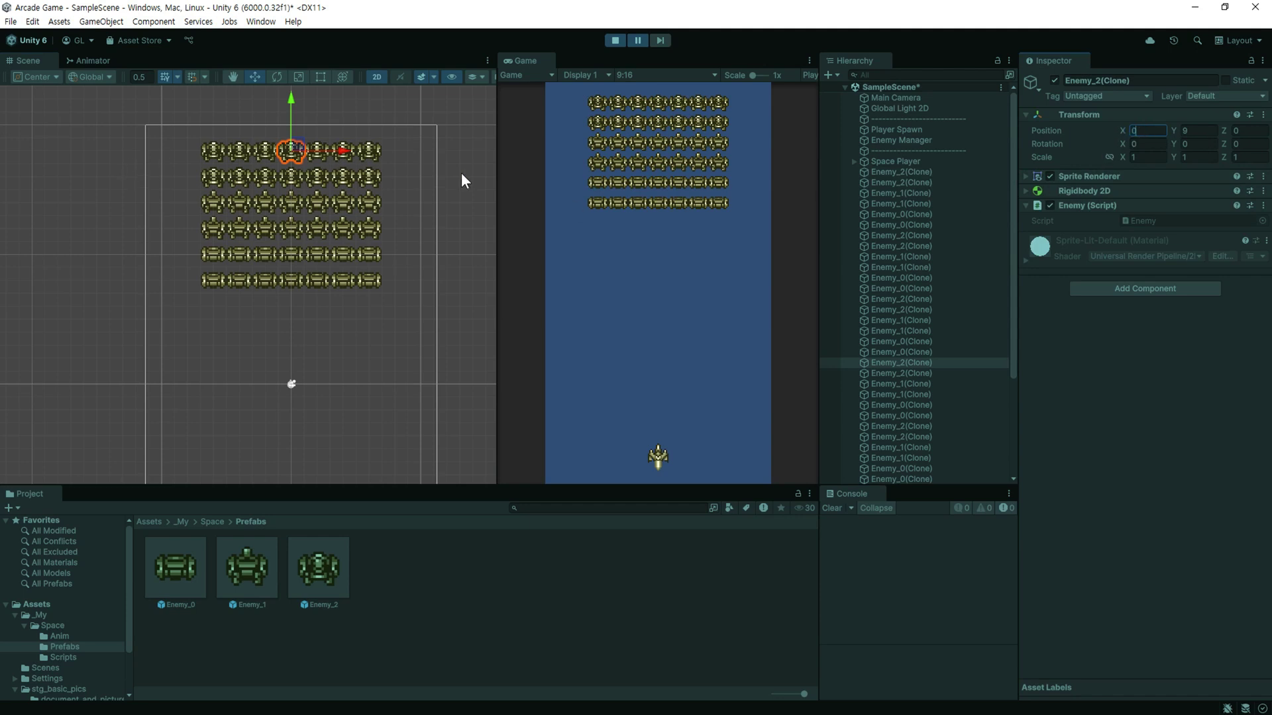